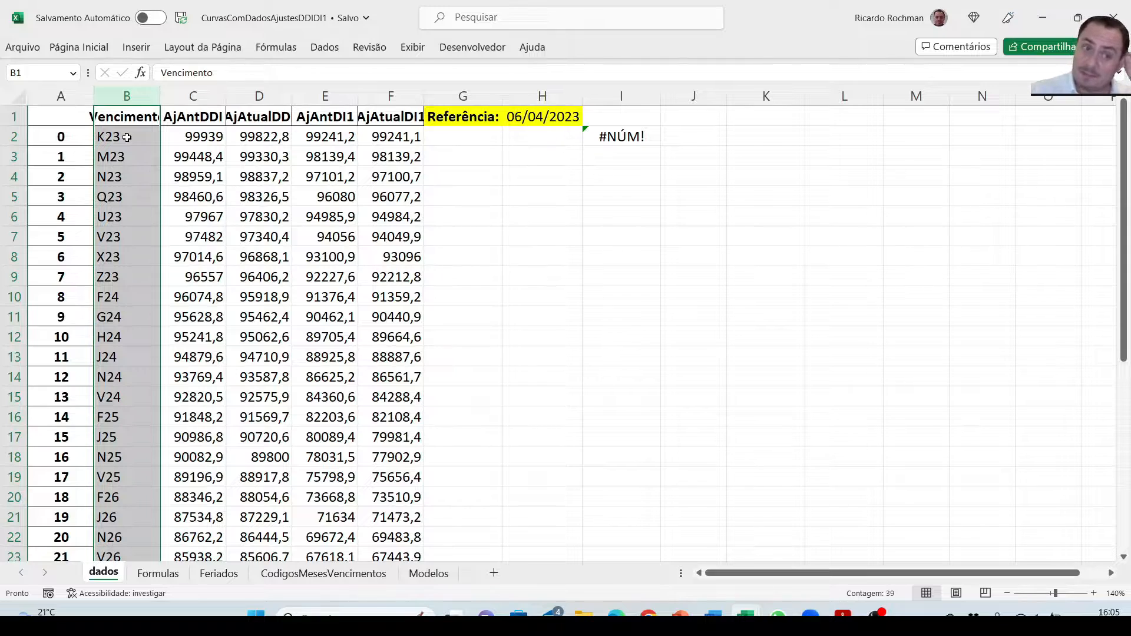
# - Delete the numeric index column A from the dados sheet
pyautogui.moveTo(61, 96); pyautogui.dragTo(376, 97)
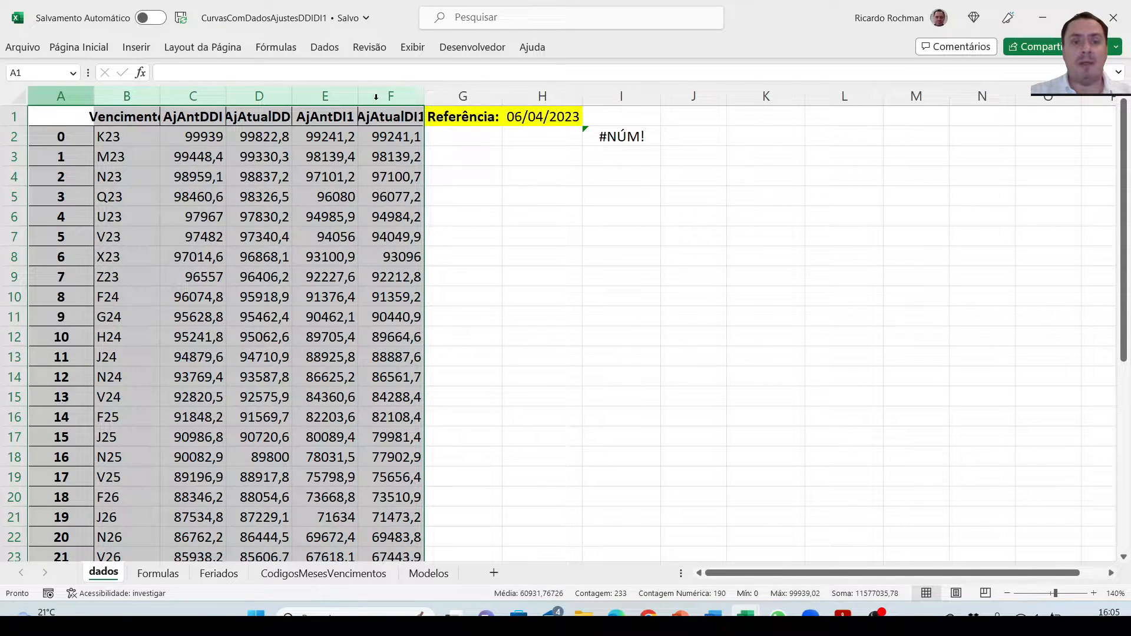
pyautogui.click(303, 213)
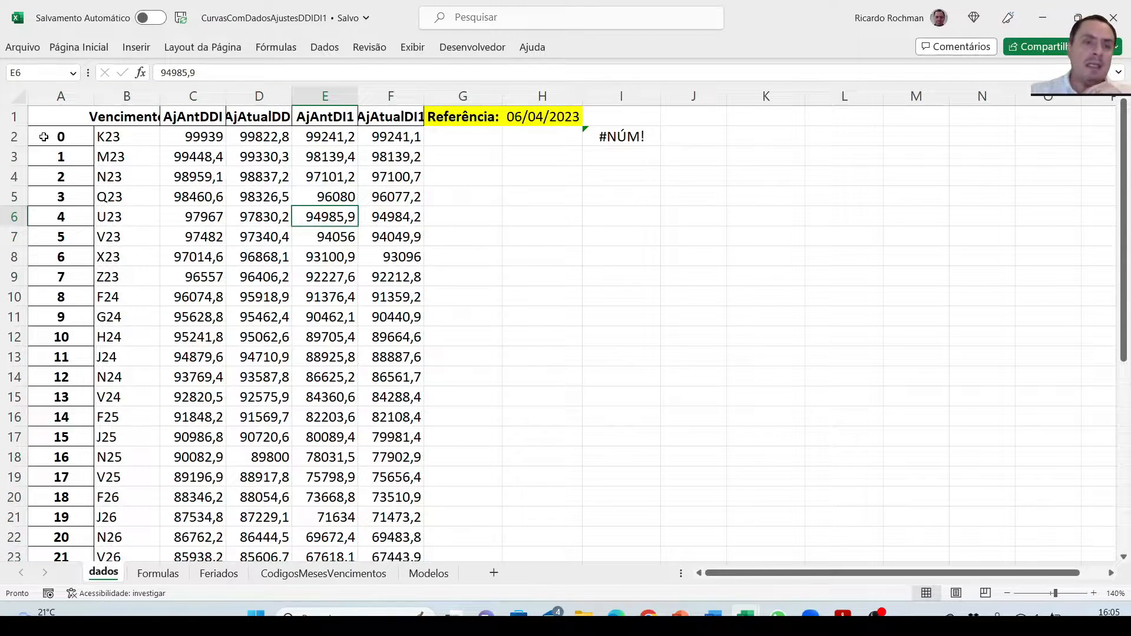
pyautogui.click(65, 96)
pyautogui.rightClick(65, 96)
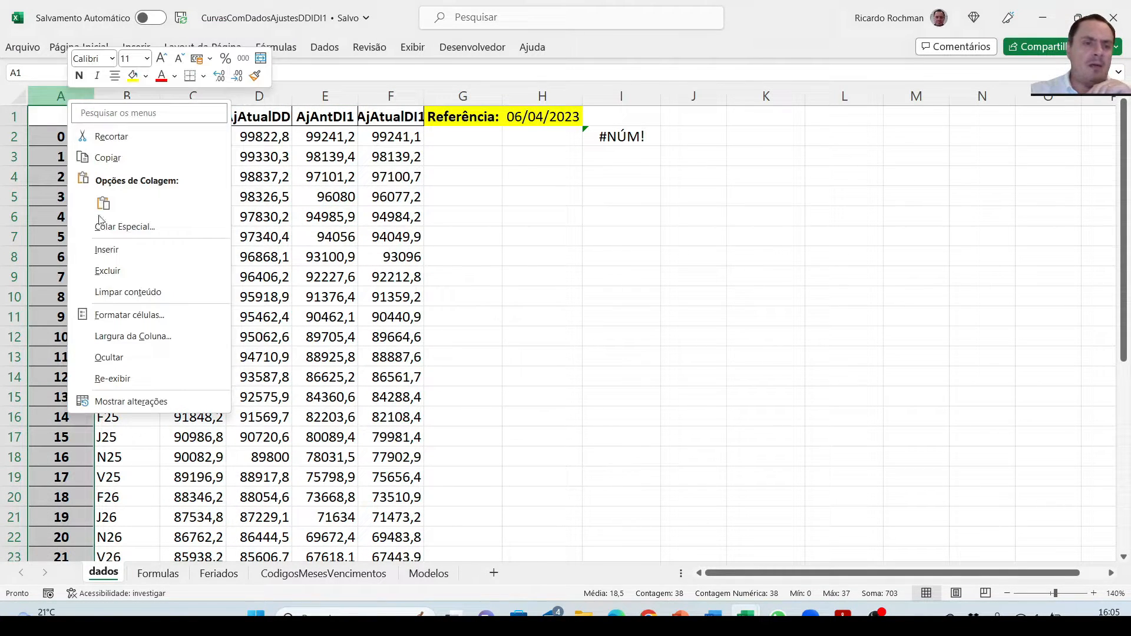
pyautogui.click(108, 271)
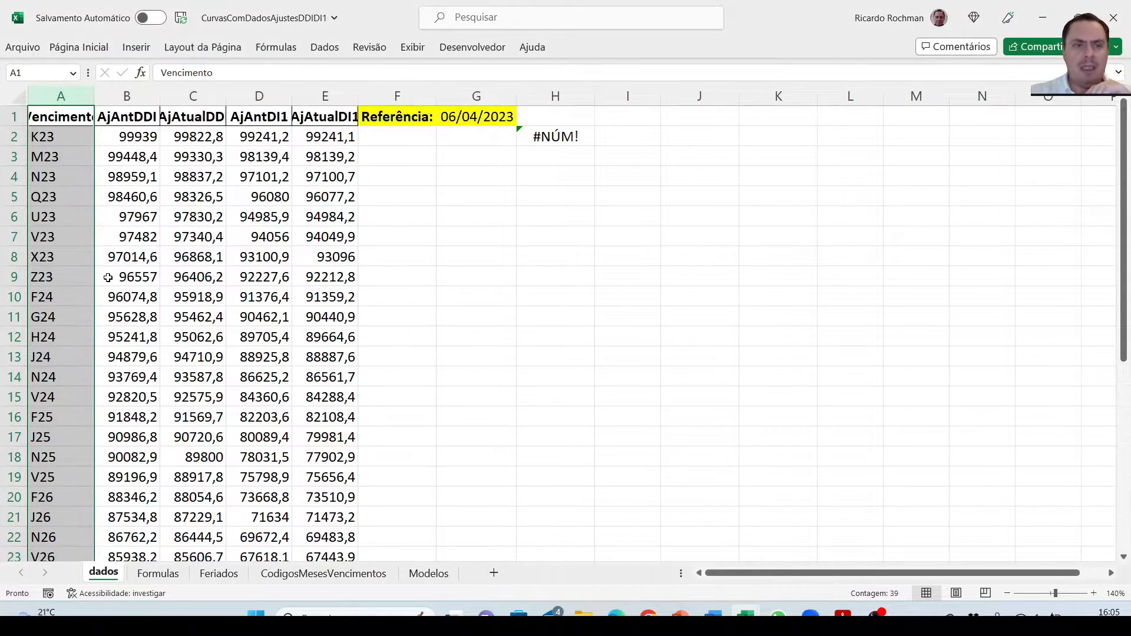
# - Autofit the widths of columns A to E to their contents
pyautogui.click(386, 222)
pyautogui.moveTo(72, 94); pyautogui.dragTo(359, 93)
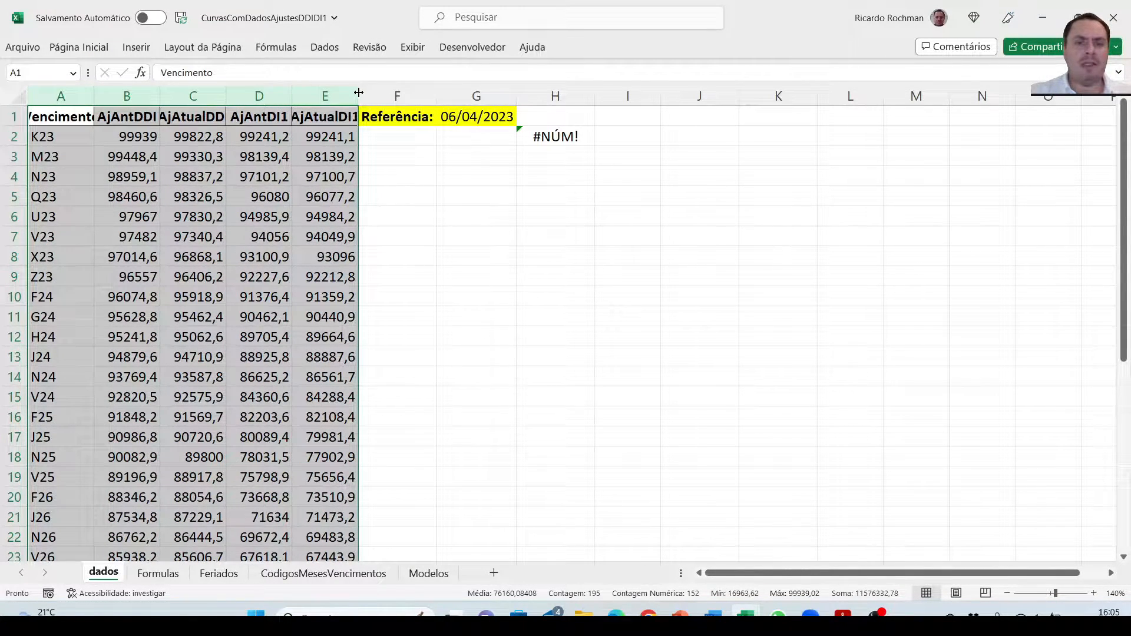
pyautogui.doubleClick(359, 92)
pyautogui.click(434, 176)
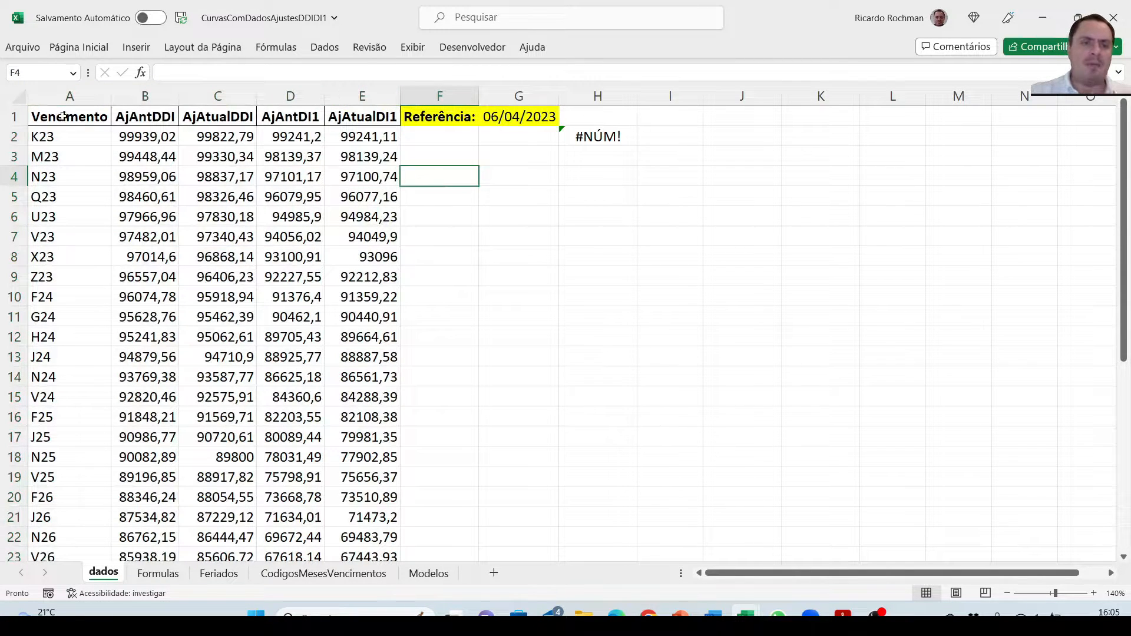
pyautogui.moveTo(63, 116); pyautogui.dragTo(385, 120)
pyautogui.rightClick(386, 120)
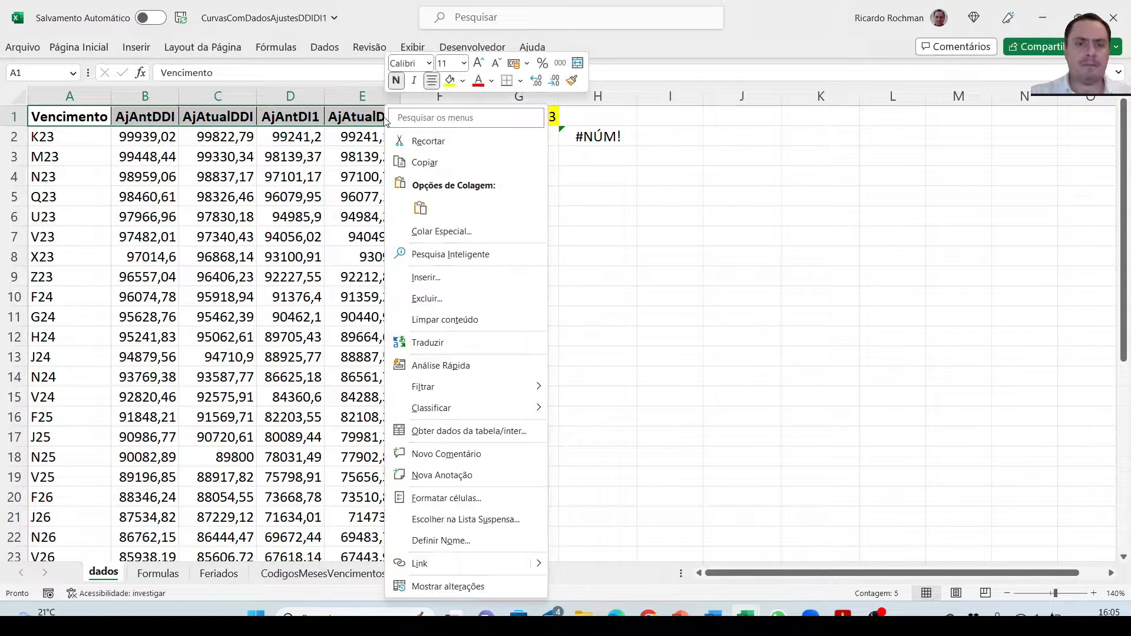
pyautogui.click(184, 111)
# - Fill the Vencimento, AjAntDDI and AjAtualDDI header cells (A1:C1) with the lightest aqua theme colour
pyautogui.moveTo(97, 113); pyautogui.dragTo(210, 109)
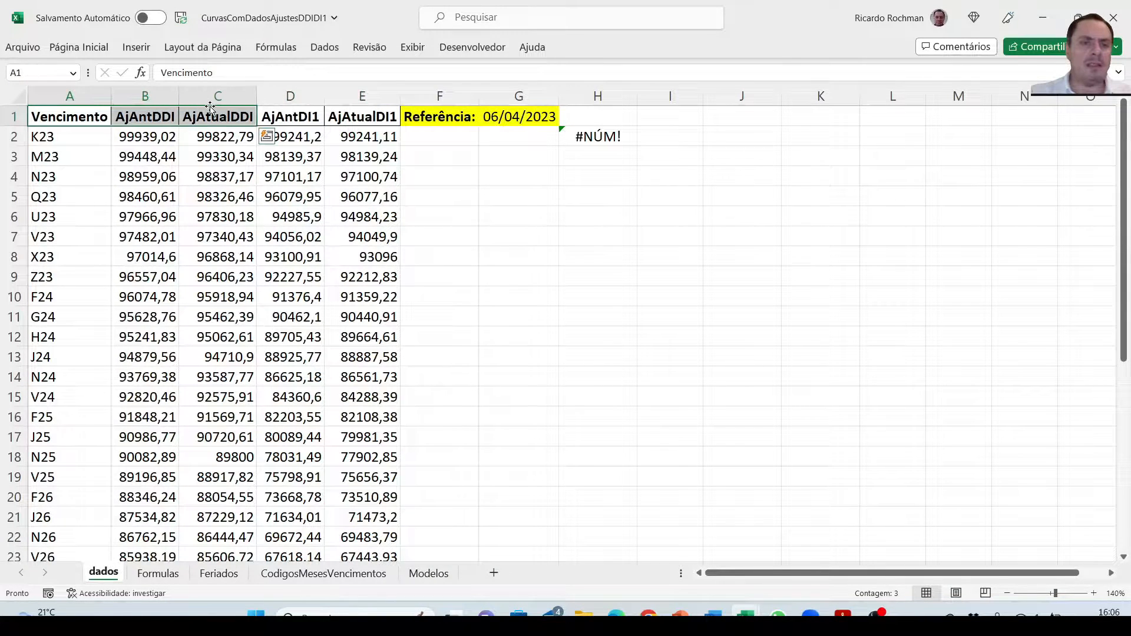
pyautogui.rightClick(212, 113)
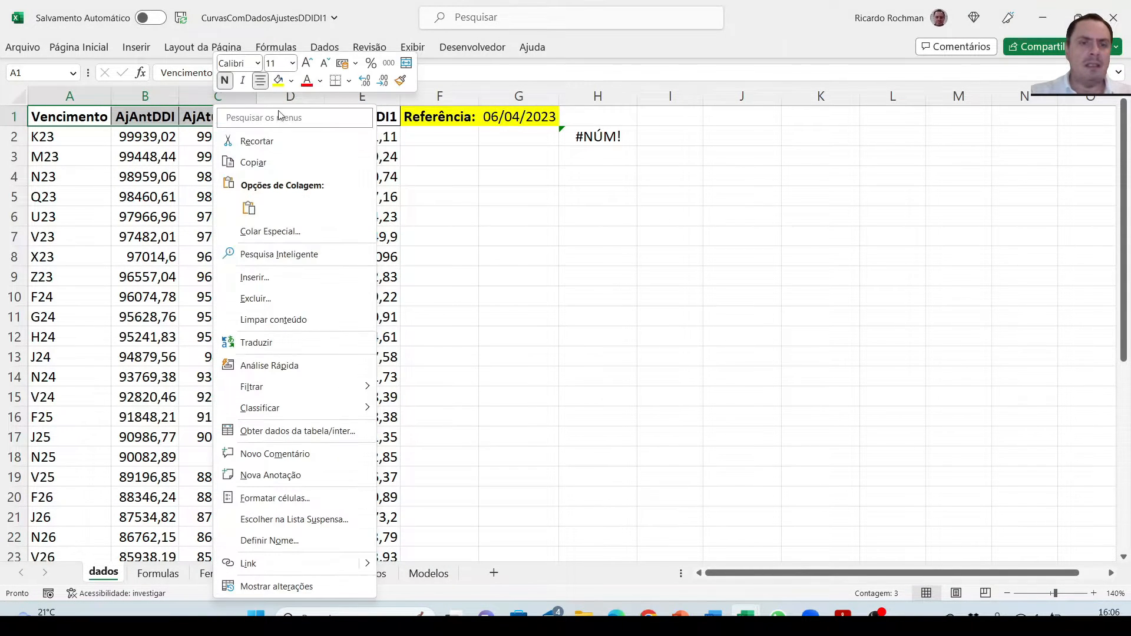
pyautogui.click(292, 82)
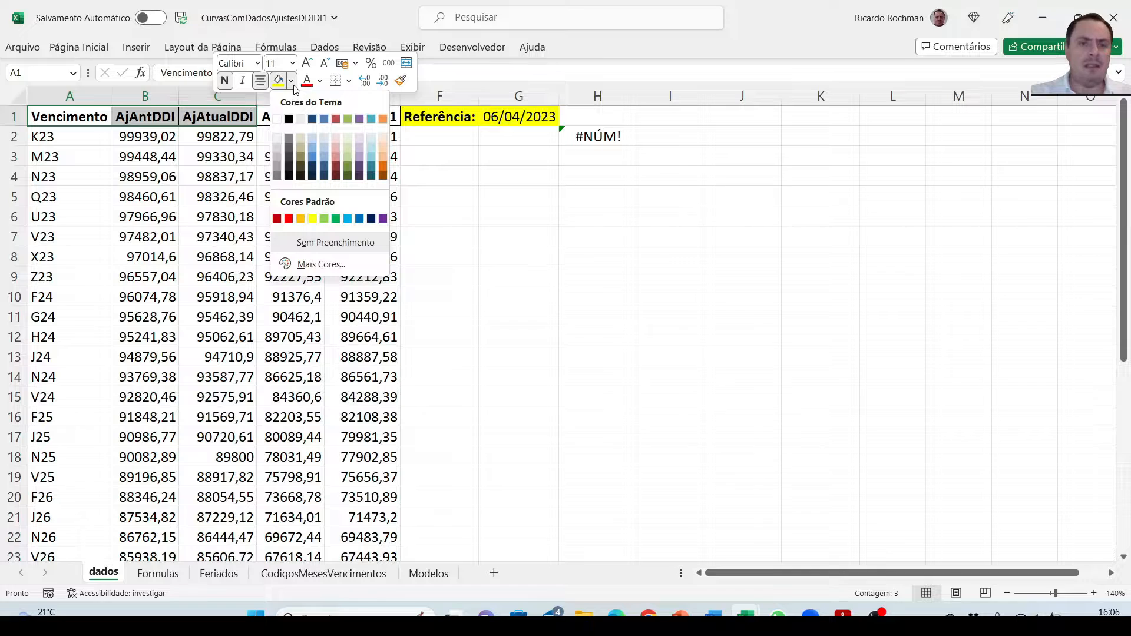
pyautogui.click(372, 139)
# - Fill the AjAntDI1 and AjAtualDI1 header cells (D1:E1) with the lightest green theme colour
pyautogui.moveTo(305, 120); pyautogui.dragTo(366, 114)
pyautogui.rightClick(366, 115)
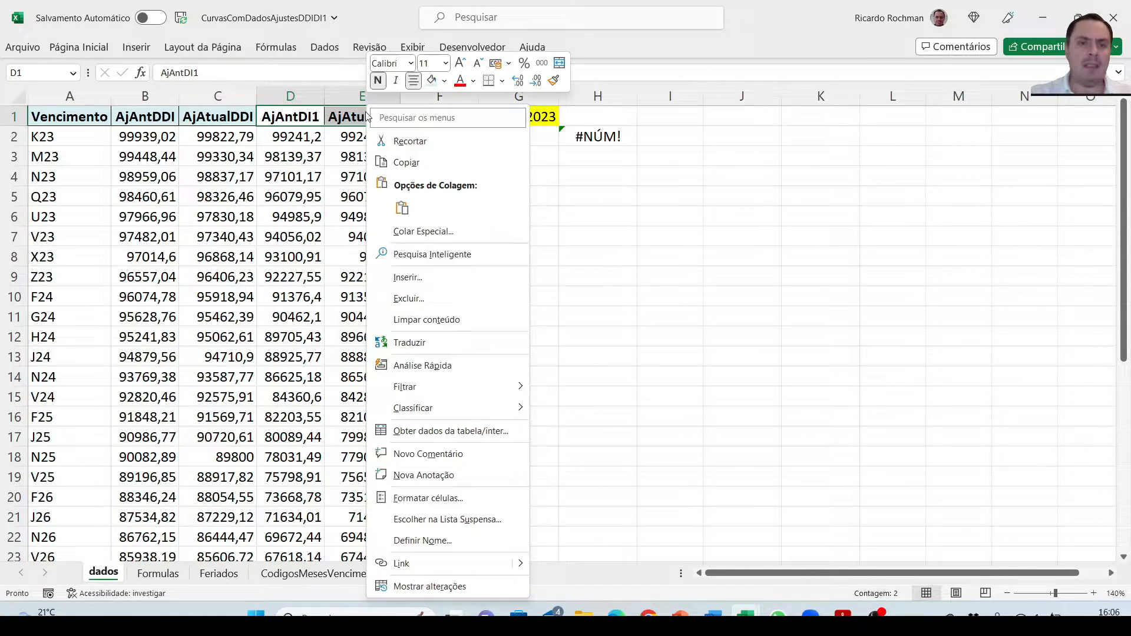
pyautogui.click(444, 80)
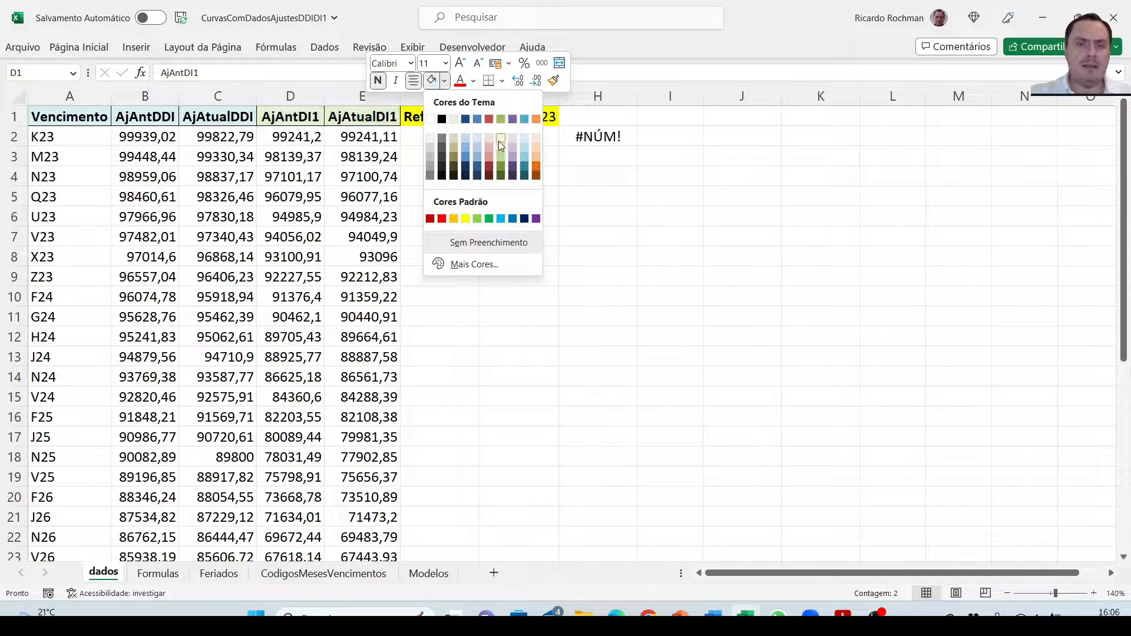
pyautogui.click(498, 140)
pyautogui.click(509, 188)
pyautogui.click(518, 222)
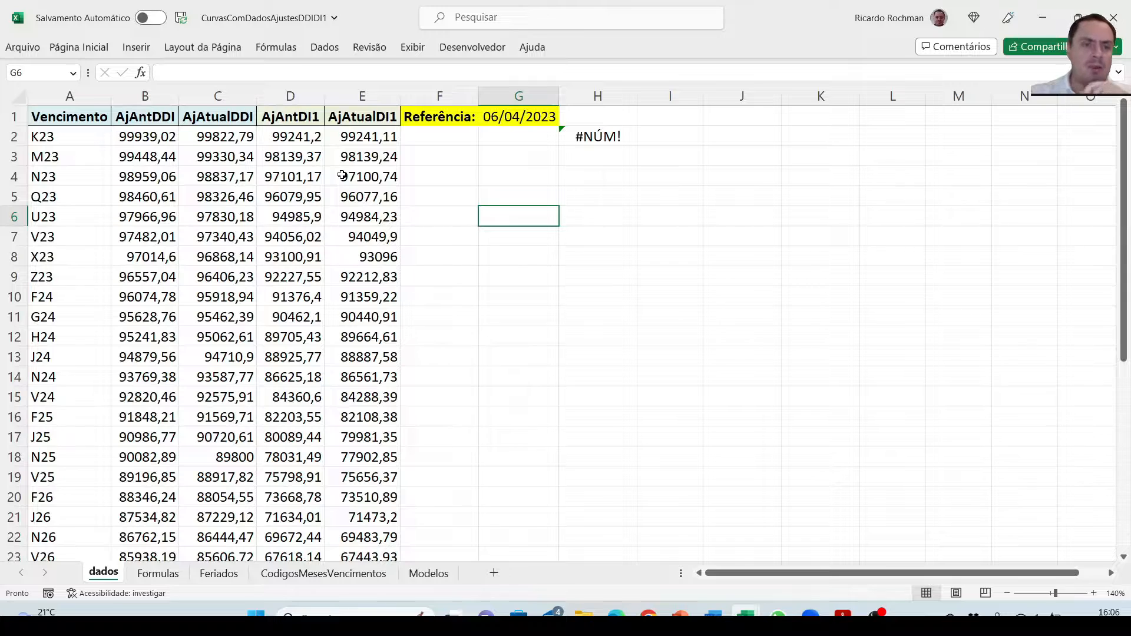
# - Delete the previous-adjustment columns AjAntDDI and AjAntDI1 together, keeping only the current-adjustment columns
pyautogui.click(152, 93)
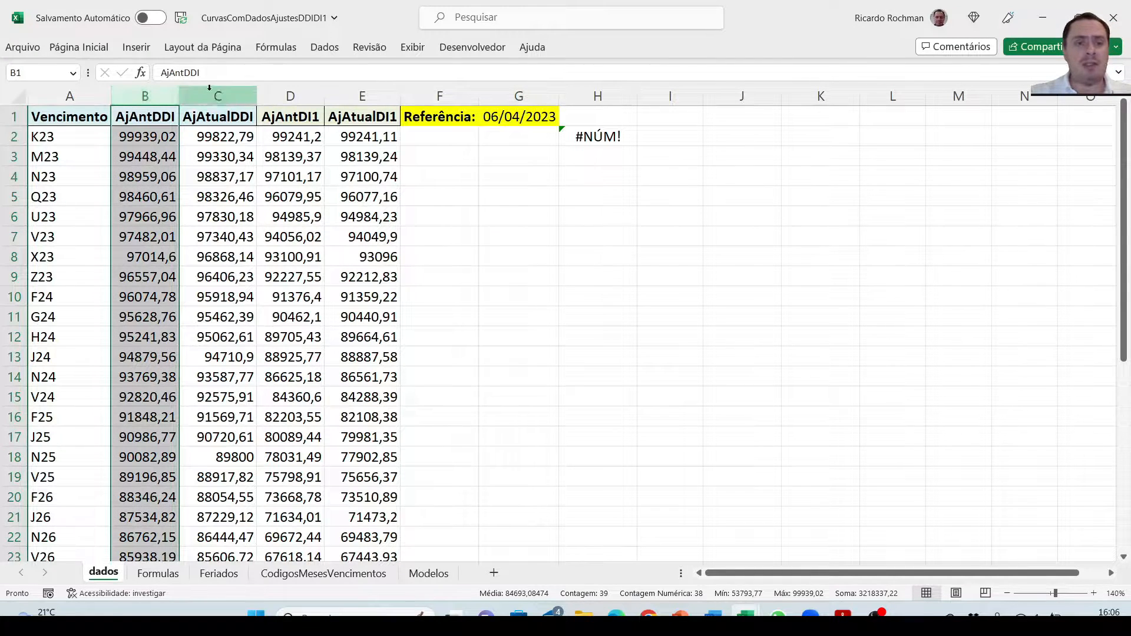
pyautogui.keyDown('ctrl'); pyautogui.click(279, 92); pyautogui.keyUp('ctrl')
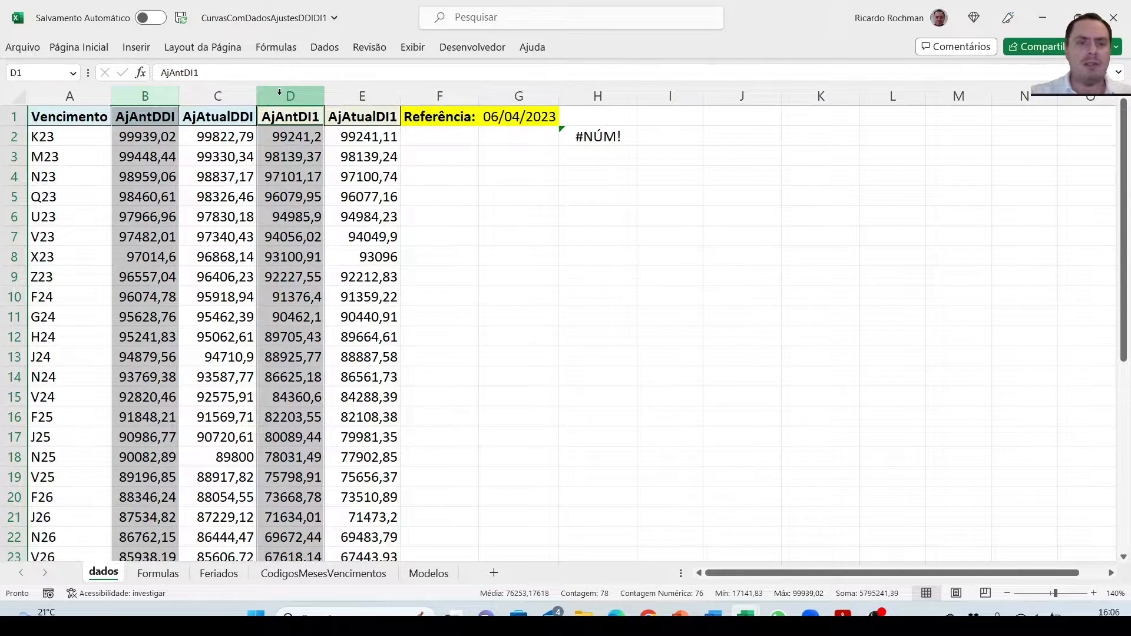
pyautogui.rightClick(280, 91)
pyautogui.click(352, 266)
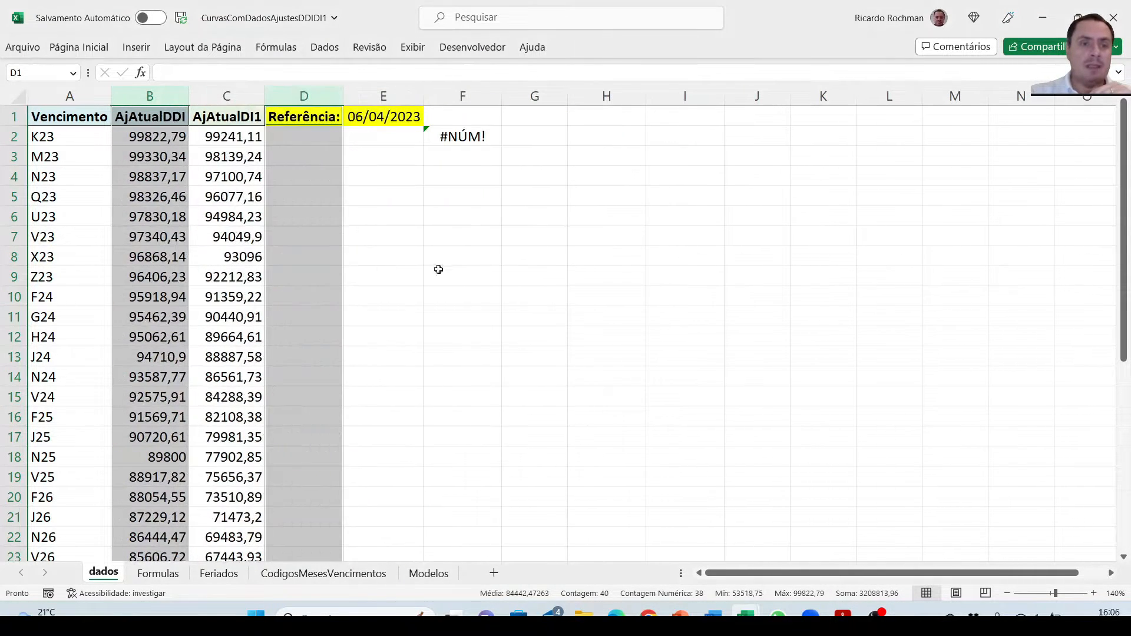
pyautogui.click(551, 285)
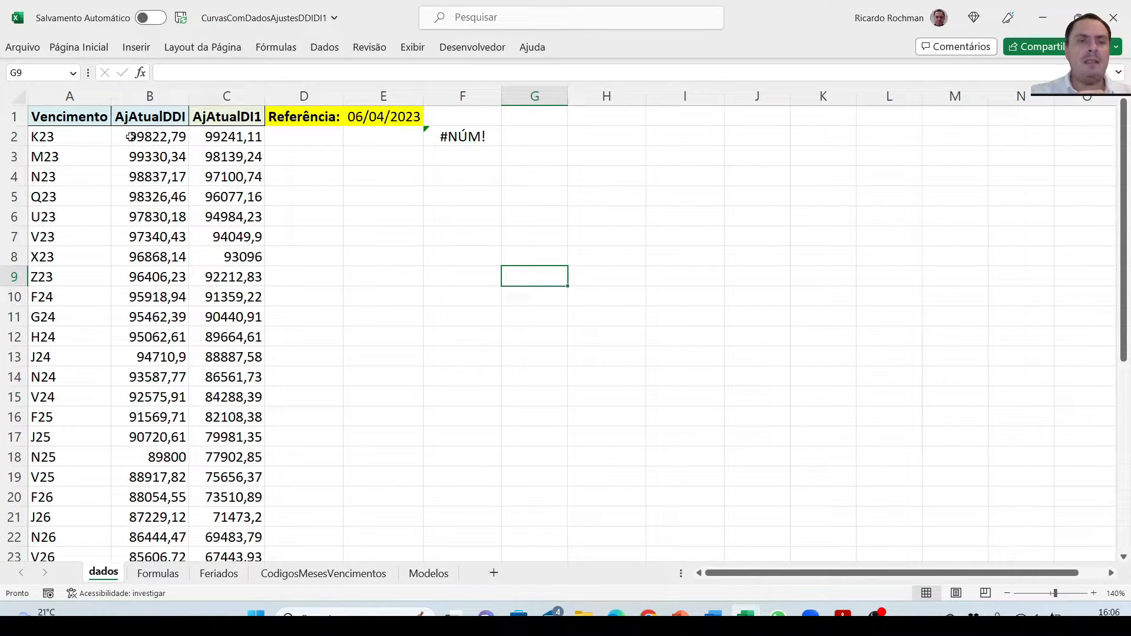
# - Review the maturity codes, the current DDI and DI1 adjustment columns and the reference date
pyautogui.click(102, 138)
pyautogui.press('Down')
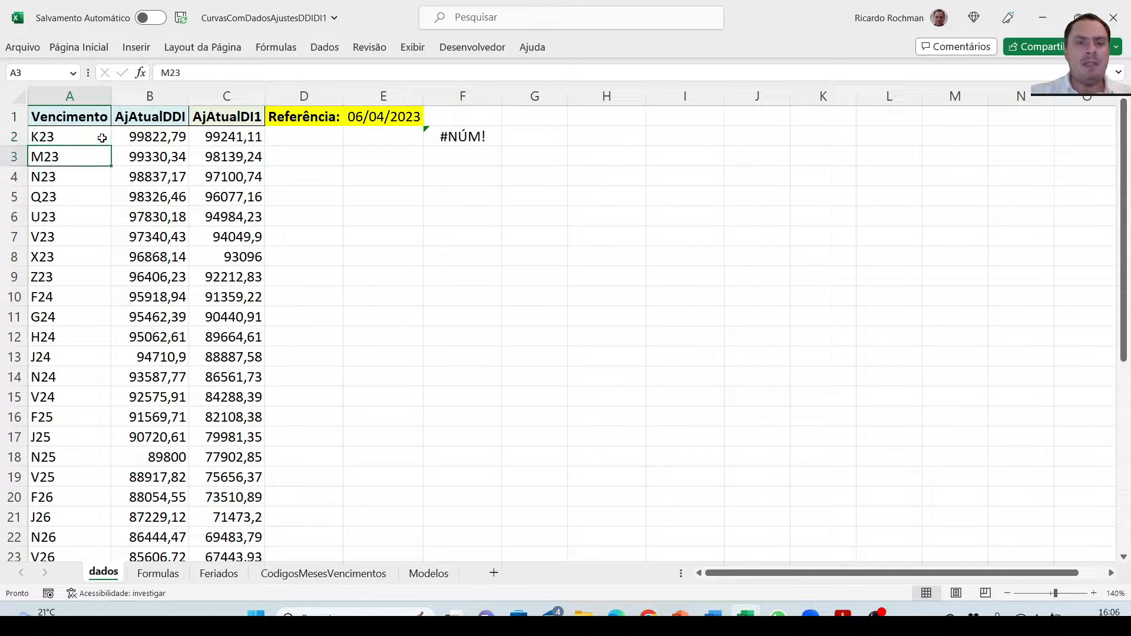
pyautogui.press('Right')
pyautogui.press('Right')
pyautogui.press('Up')
pyautogui.press('Up')
pyautogui.press('Left')
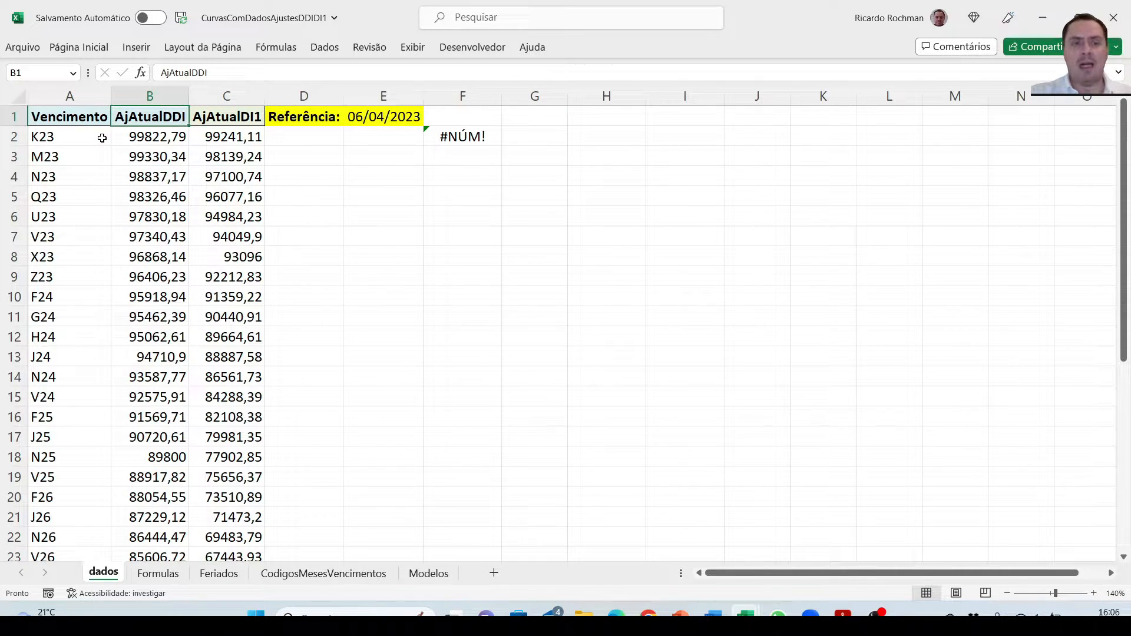
pyautogui.press('Right')
pyautogui.press('Right')
pyautogui.press('Right')
pyautogui.press('Left')
pyautogui.press('Right')
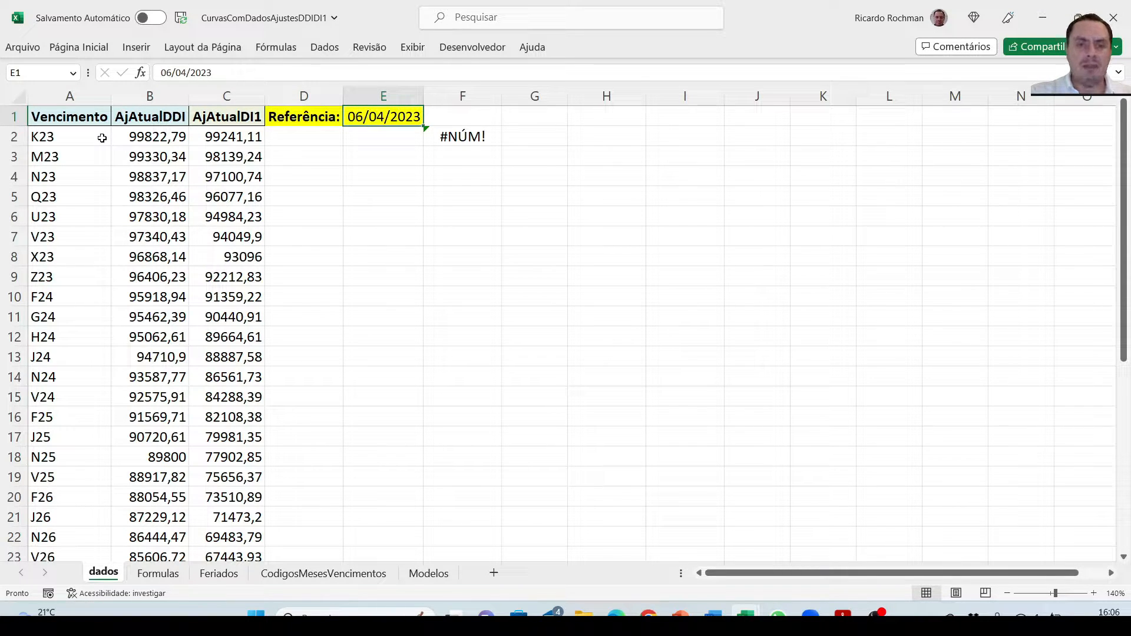
pyautogui.press('Left')
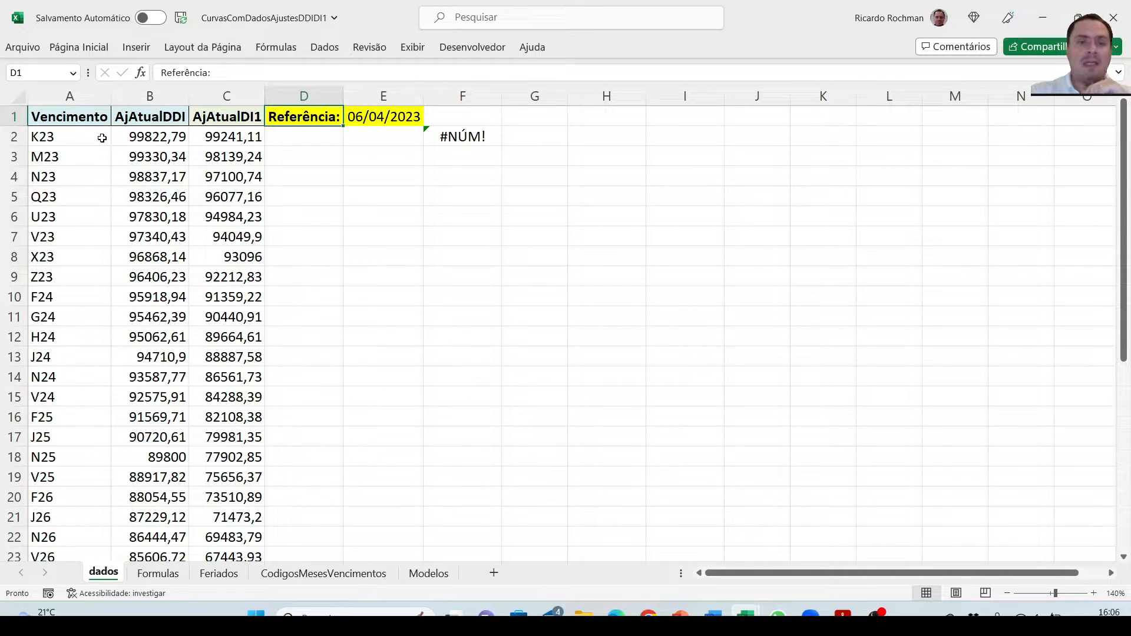
pyautogui.press('Down')
pyautogui.press('Left')
pyautogui.click(135, 95)
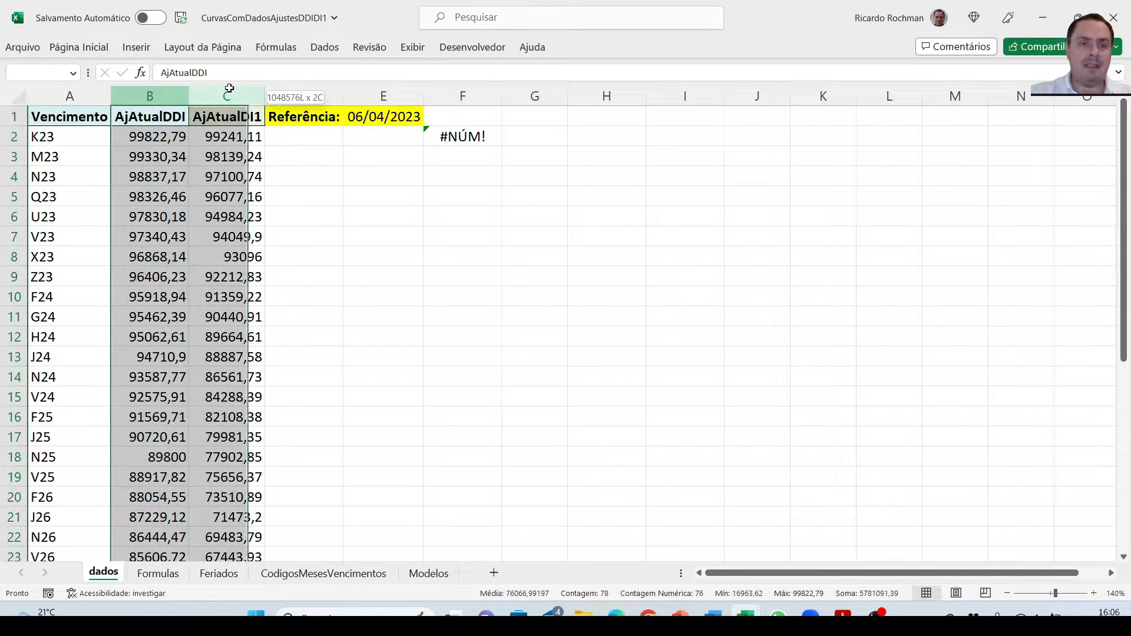
pyautogui.click(331, 137)
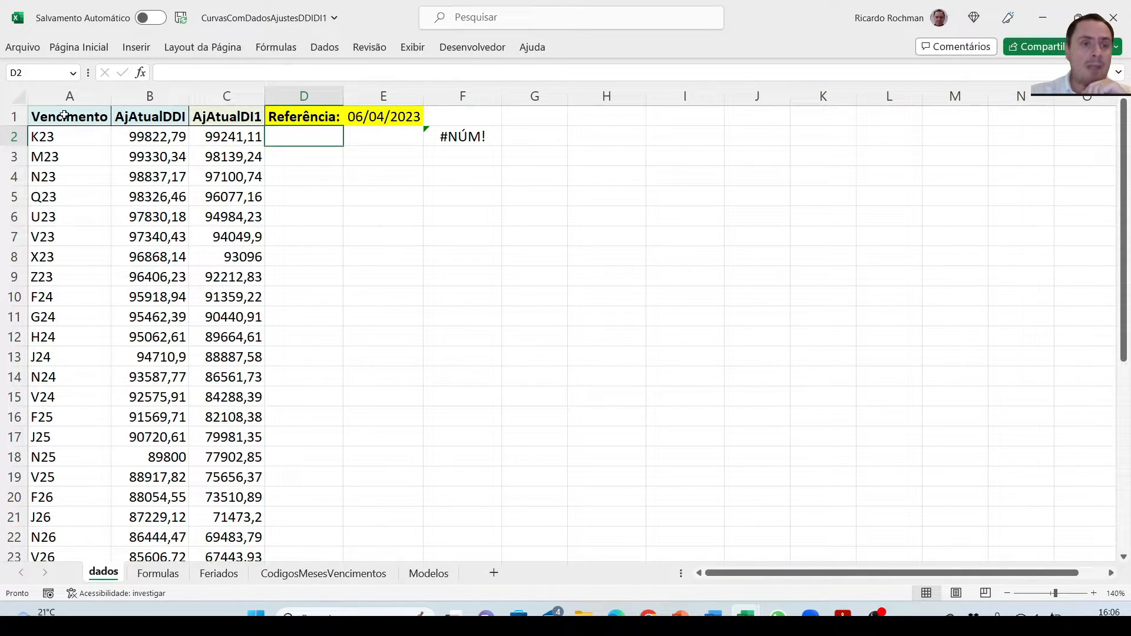
# - Insert a blank row above the headers and move the Referência label and its date into A1:B1
pyautogui.click(8, 117)
pyautogui.rightClick(7, 116)
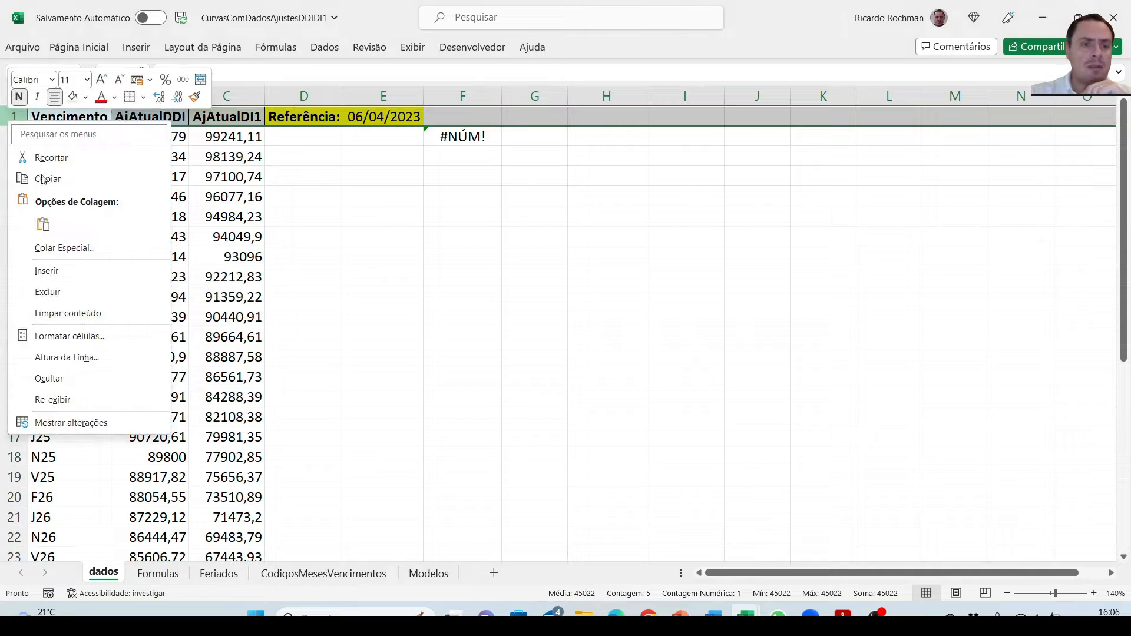
pyautogui.click(52, 270)
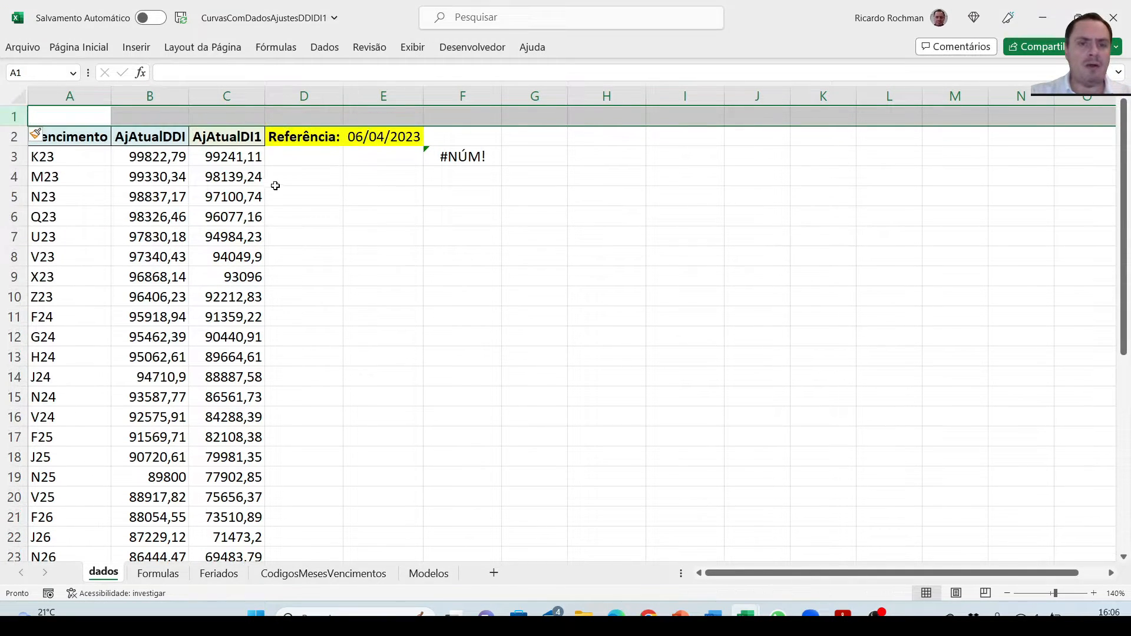
pyautogui.moveTo(294, 134); pyautogui.dragTo(191, 100)
pyautogui.click(382, 96)
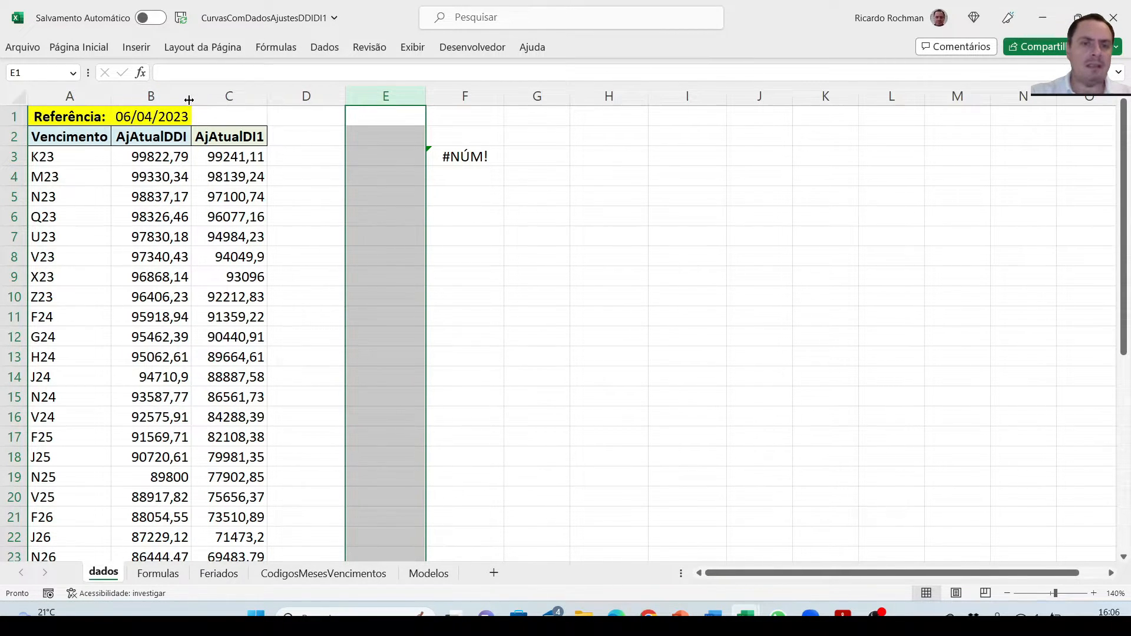
pyautogui.click(364, 174)
pyautogui.click(331, 172)
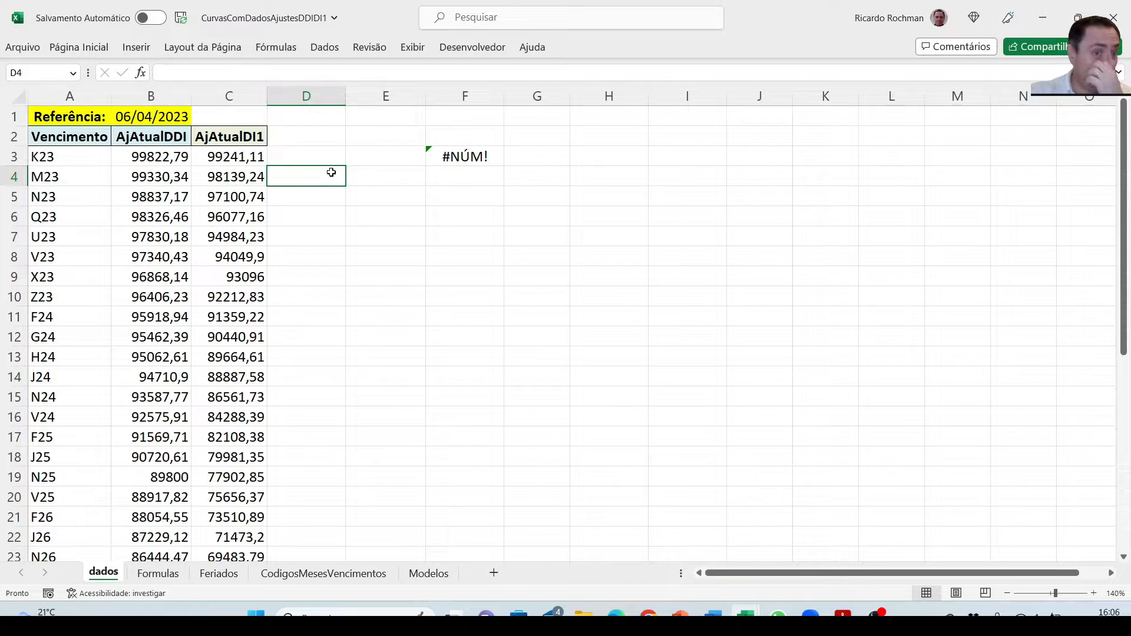
# - Examine the first maturity codes in the Vencimento column
pyautogui.press('Left')
pyautogui.press('Left')
pyautogui.press('Left')
pyautogui.press('Up')
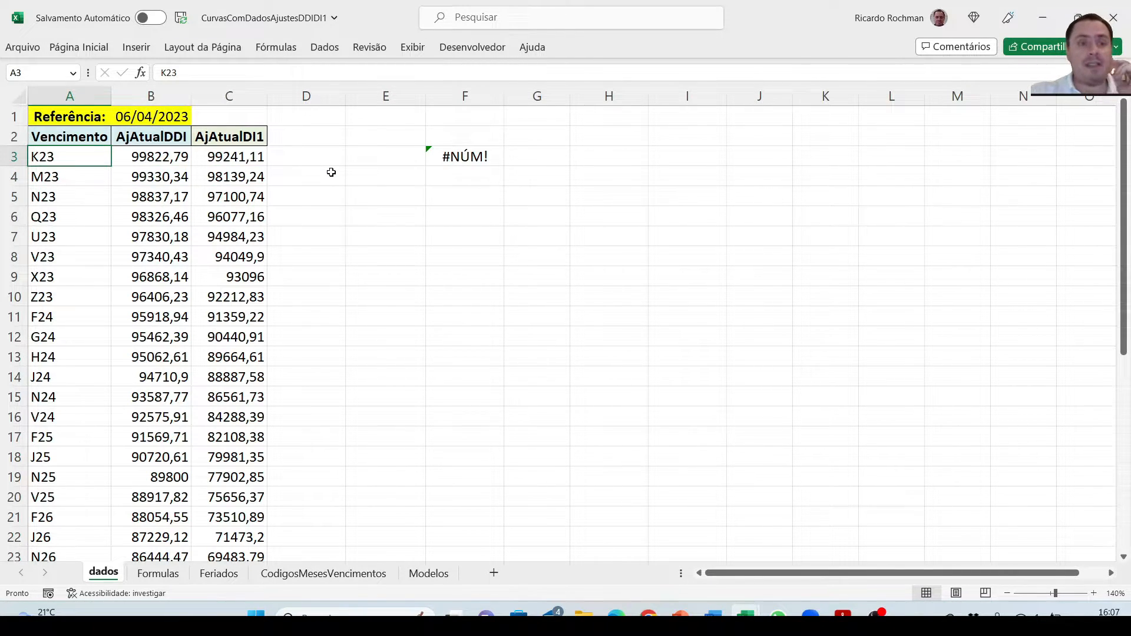
pyautogui.press('Down')
pyautogui.press('Down')
pyautogui.press('Down')
pyautogui.press('Down')
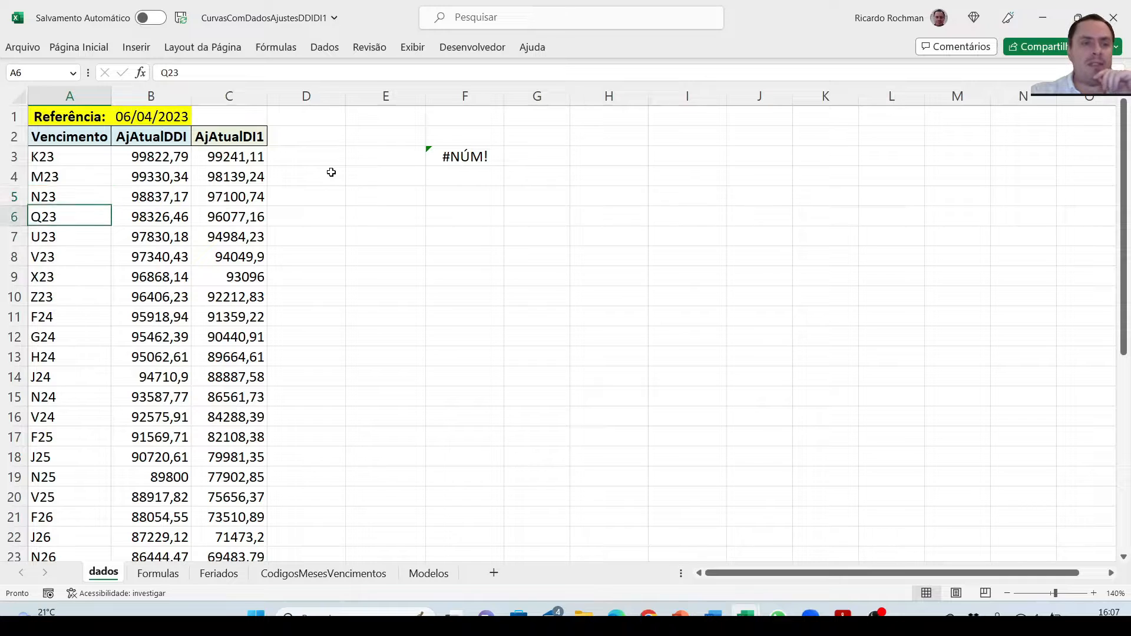
pyautogui.press('Up')
pyautogui.press('Up')
pyautogui.press('Up')
pyautogui.press('Up')
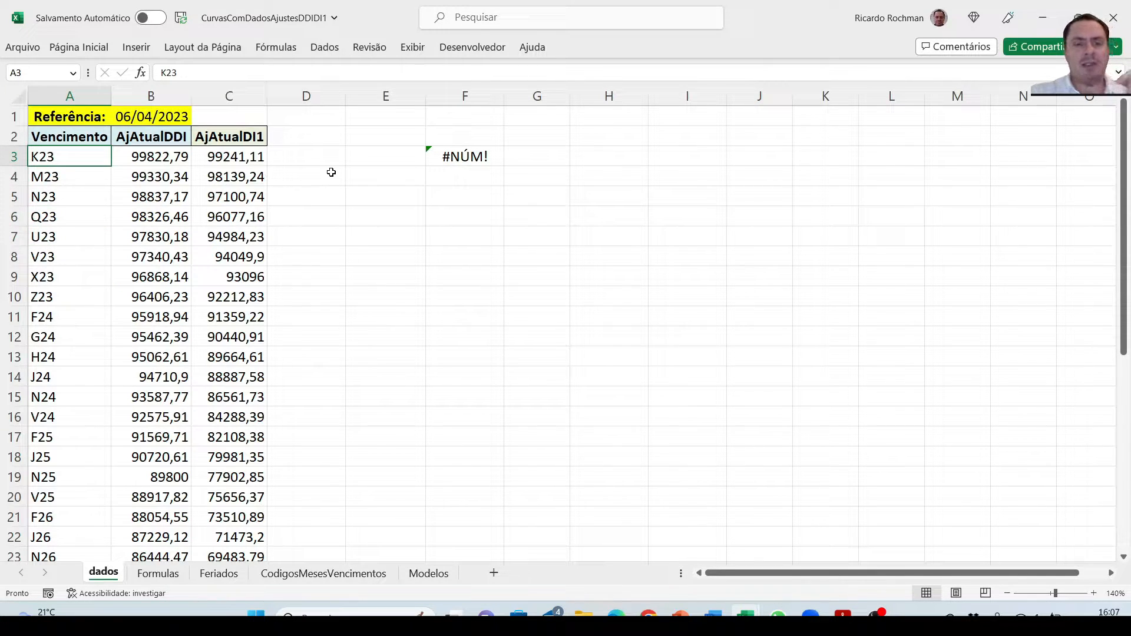
# - Enter the header "Mês" in cell D2, next to the AjAtualDI1 header
pyautogui.press('Right')
pyautogui.press('Right')
pyautogui.press('Right')
pyautogui.press('Up')
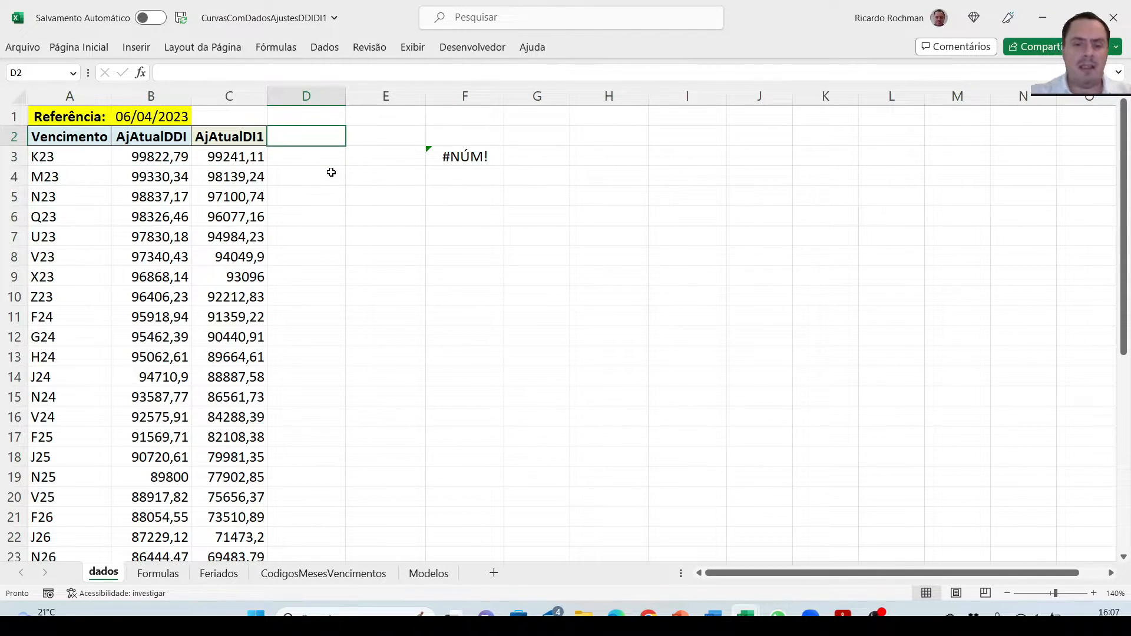
pyautogui.write('Mês')
pyautogui.press('Return')
# - Merge and center cells D1:E1 and enter the heading "Vencimento" in them
pyautogui.press('Up')
pyautogui.press('Up')
pyautogui.hotkey('shift', 'Right')
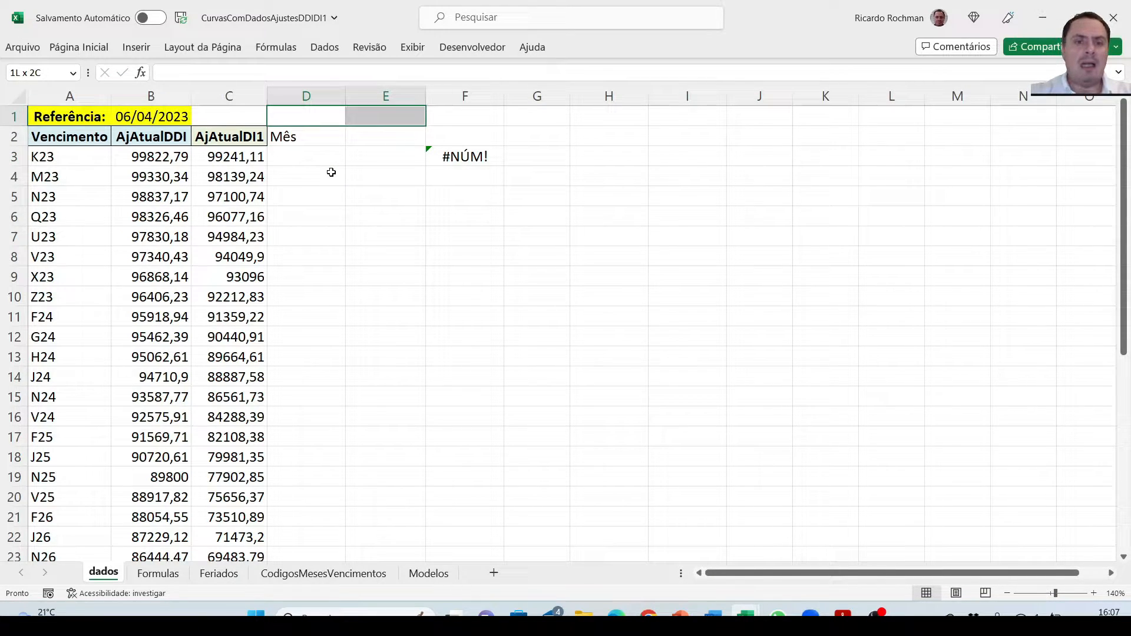
pyautogui.click(97, 53)
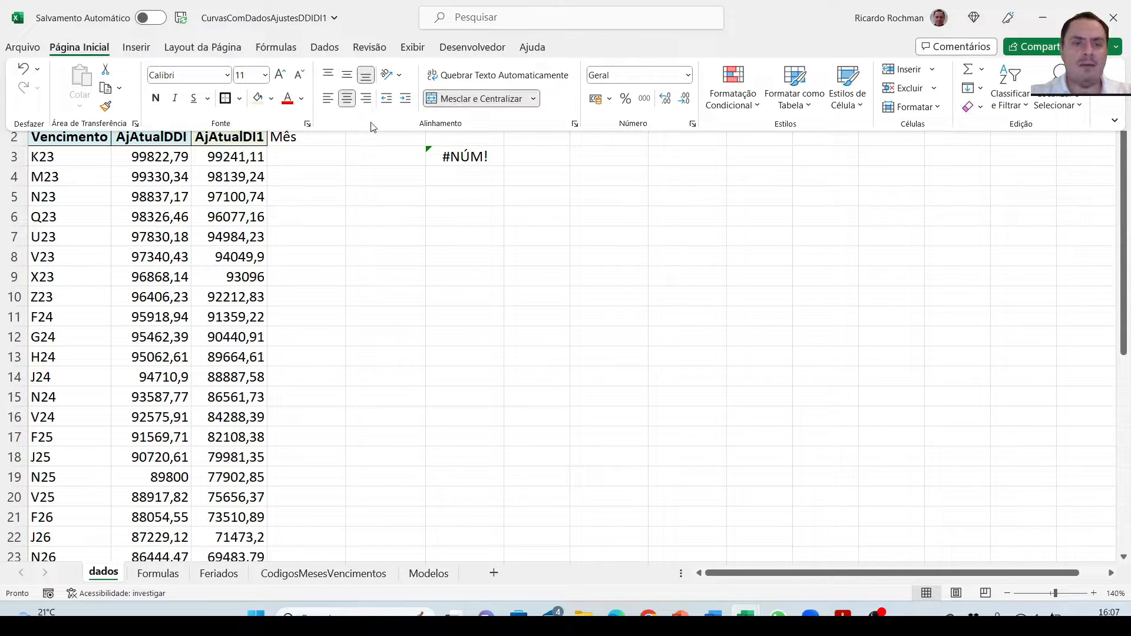
pyautogui.click(333, 138)
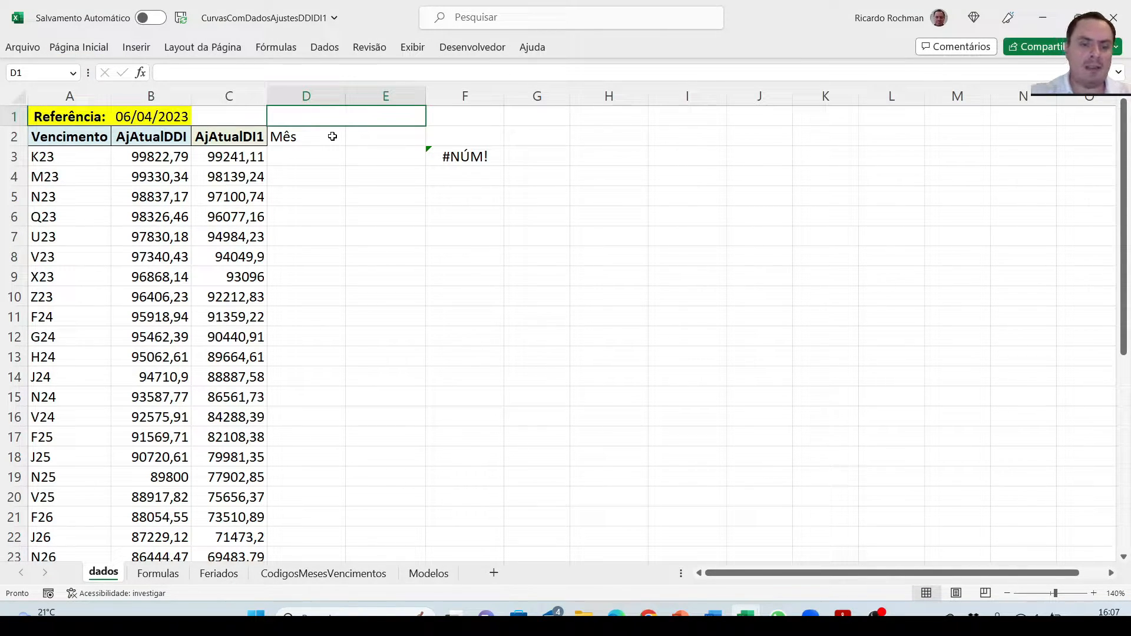
pyautogui.write('Vencimento')
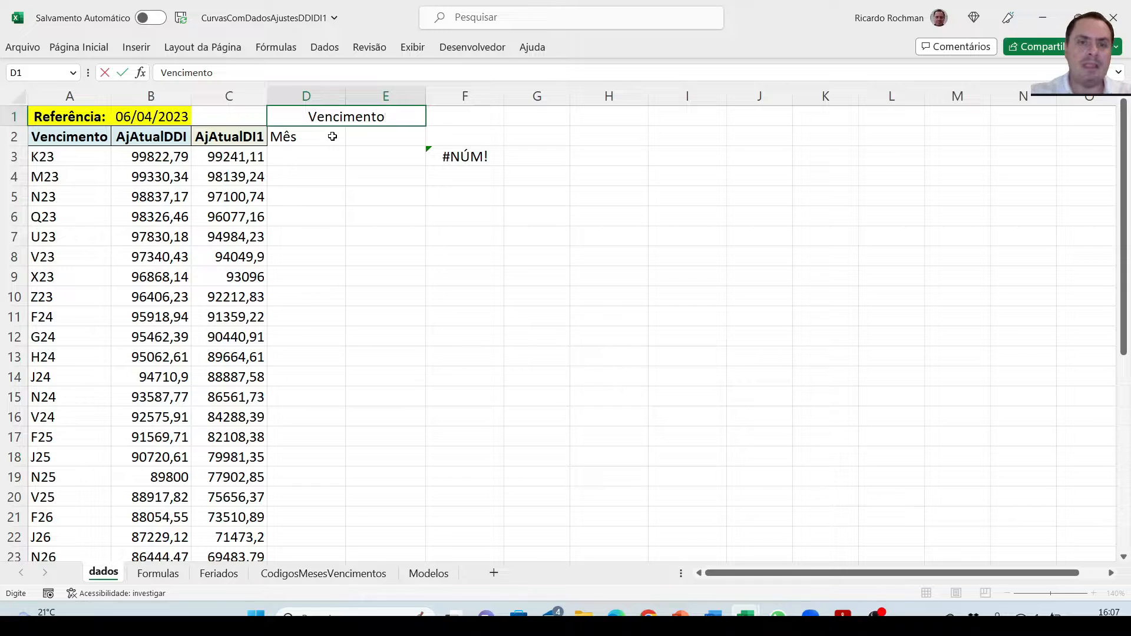
pyautogui.press('Return')
# - Enter the header "Ano" in cell E2, beside the Mês header
pyautogui.press('Tab')
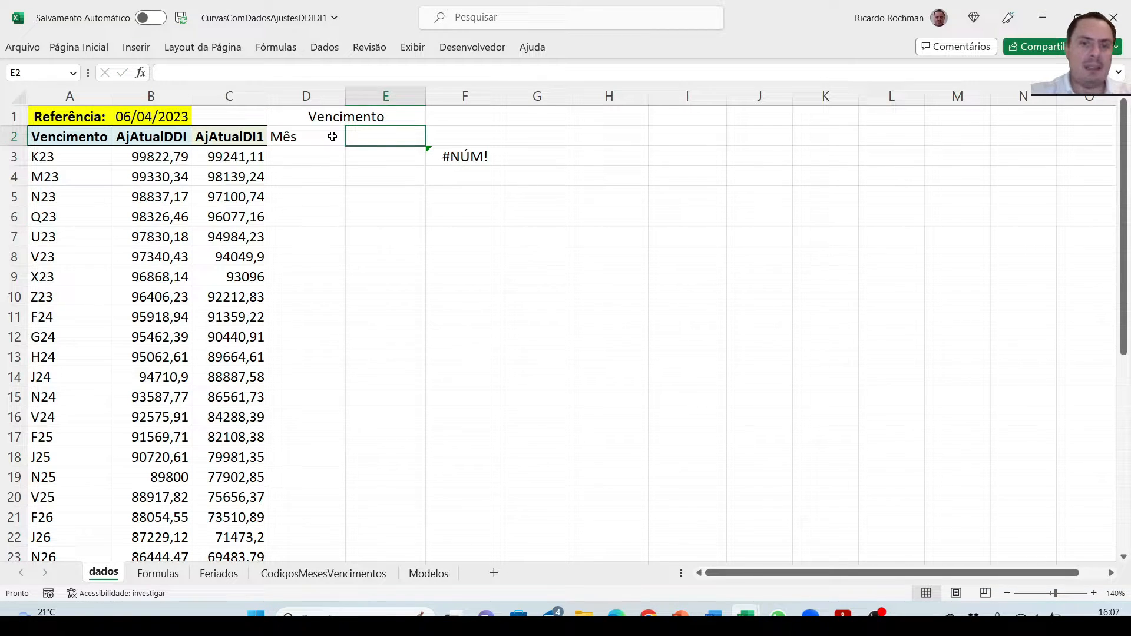
pyautogui.write('Anos')
pyautogui.press('BackSpace')
pyautogui.press('Return')
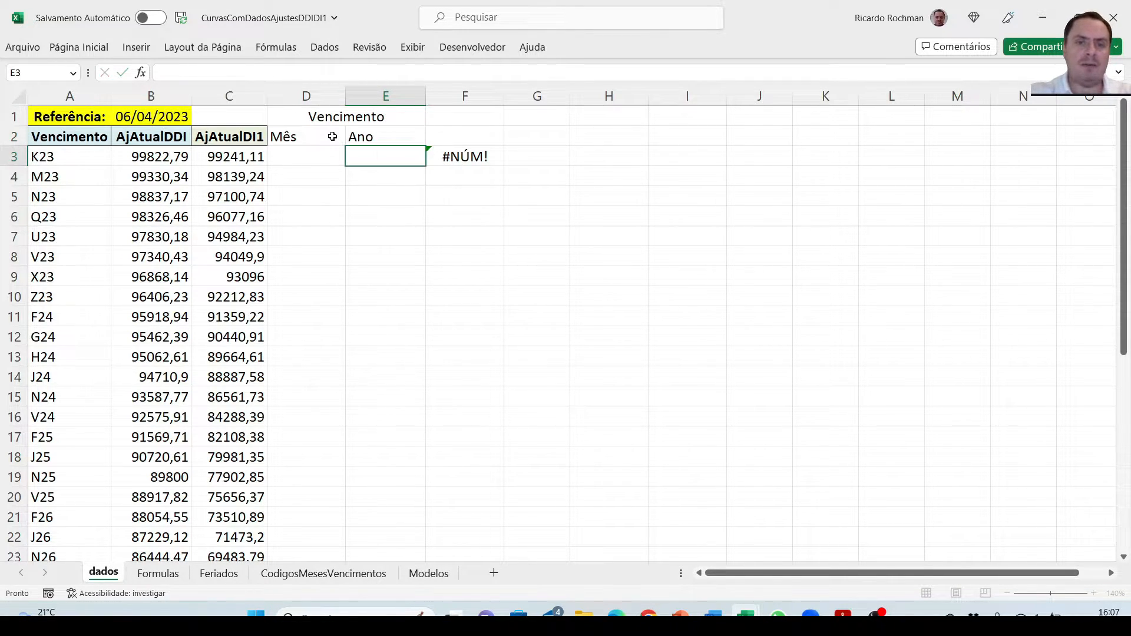
pyautogui.press('Left')
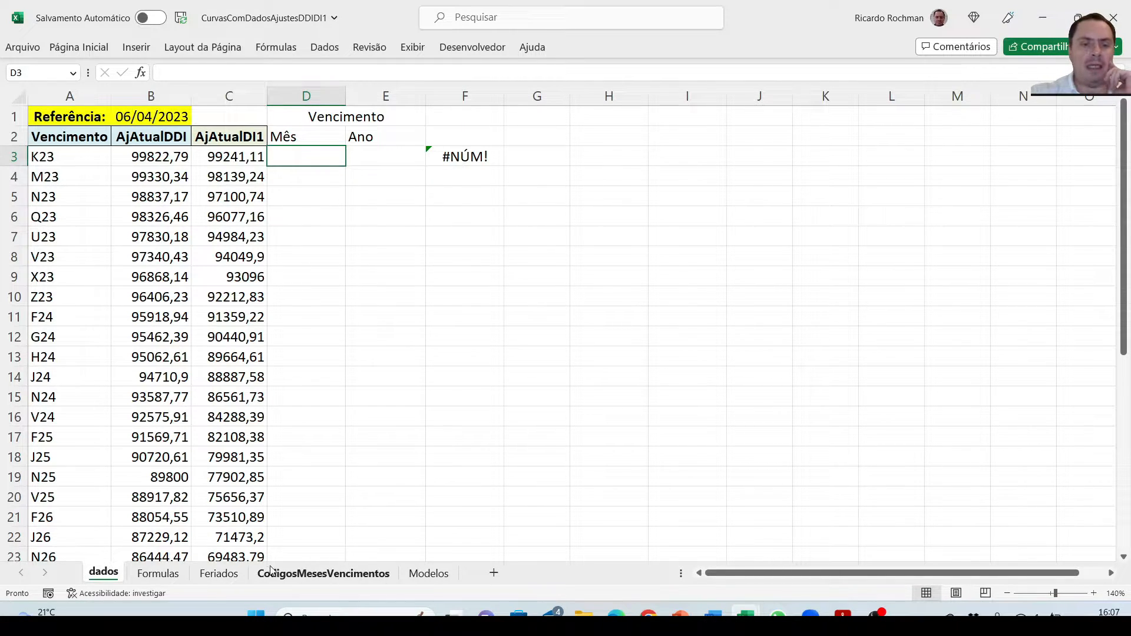
# - Examine the month codes and their corresponding maturity months in the table on the CodigosMesesVencimentos sheet
pyautogui.click(296, 572)
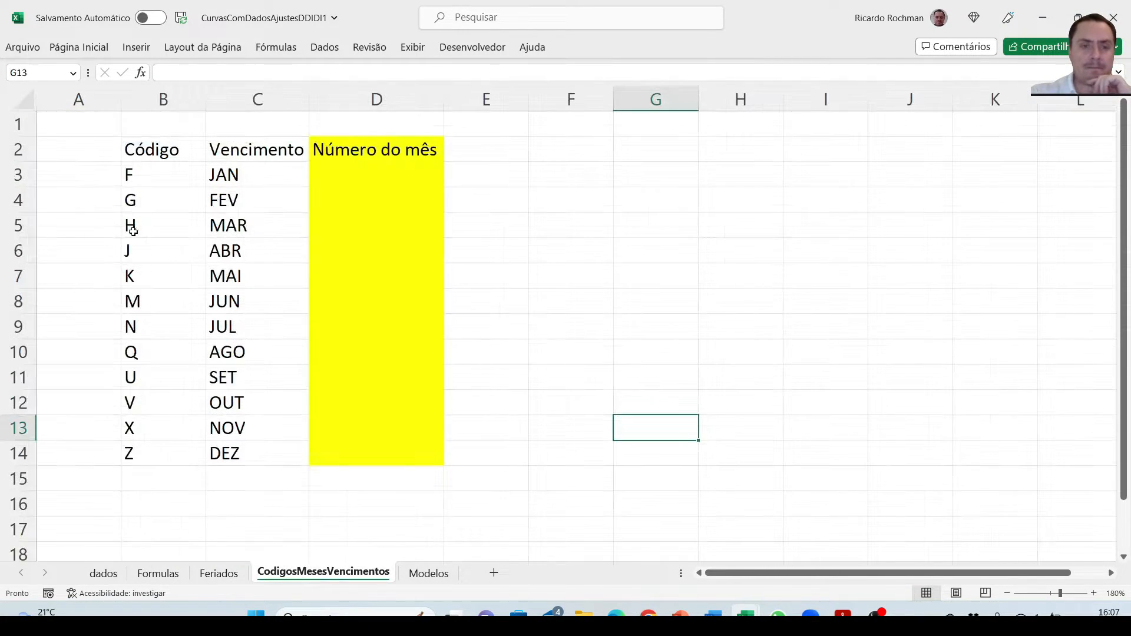
pyautogui.moveTo(140, 151); pyautogui.dragTo(255, 434)
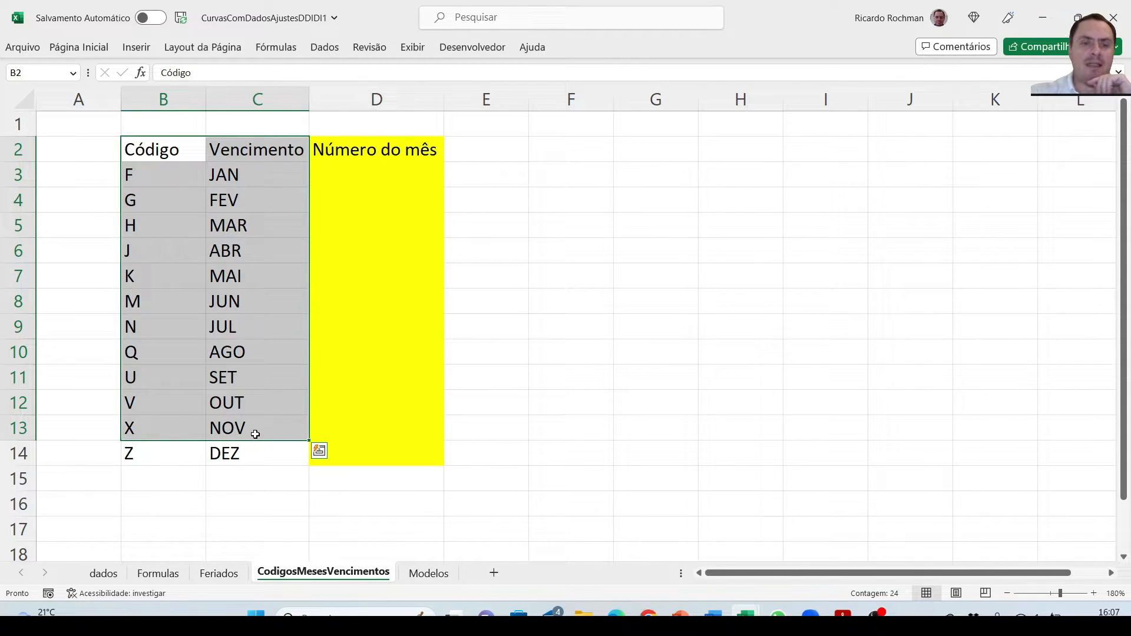
pyautogui.press('Down')
pyautogui.press('Down')
pyautogui.press('Down')
pyautogui.press('Down')
pyautogui.press('Down')
pyautogui.press('Down')
pyautogui.press('Down')
pyautogui.press('Down')
pyautogui.press('Down')
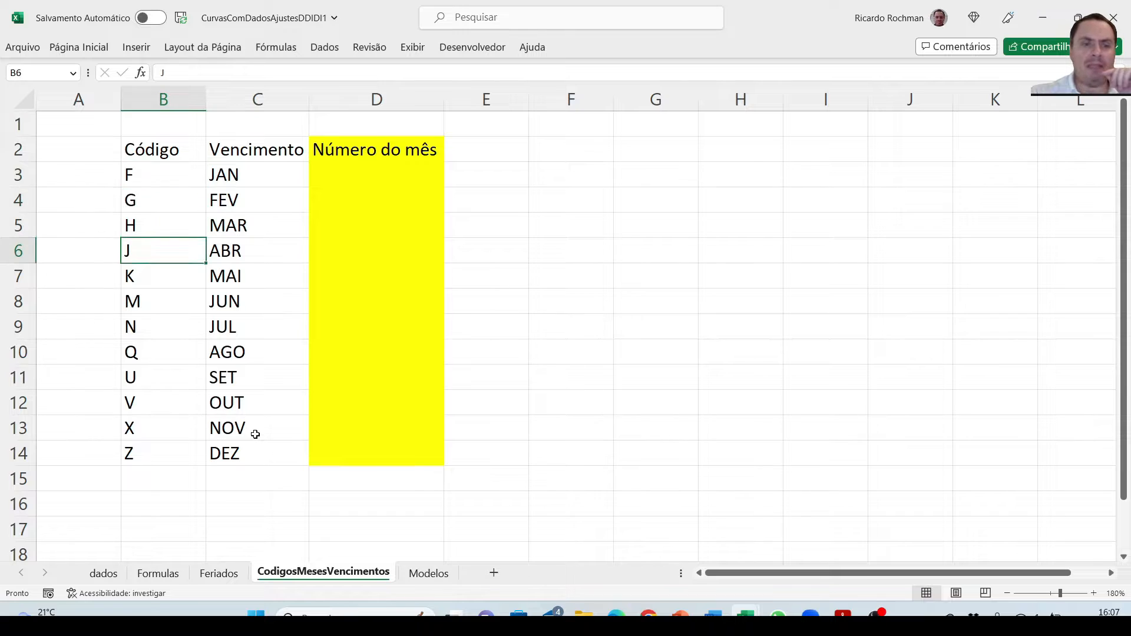
pyautogui.press('Down')
pyautogui.press('Down')
pyautogui.press('Down')
pyautogui.press('Right')
pyautogui.press('Up')
pyautogui.press('Up')
pyautogui.press('Up')
pyautogui.press('Up')
pyautogui.press('Up')
pyautogui.press('Up')
pyautogui.press('Up')
pyautogui.press('Up')
pyautogui.press('Up')
pyautogui.press('Up')
pyautogui.press('Up')
# - Fill the Número do mês column, D3:D14, with month numbers 1 to 12 by extending the series started with 1 and 2
pyautogui.press('Right')
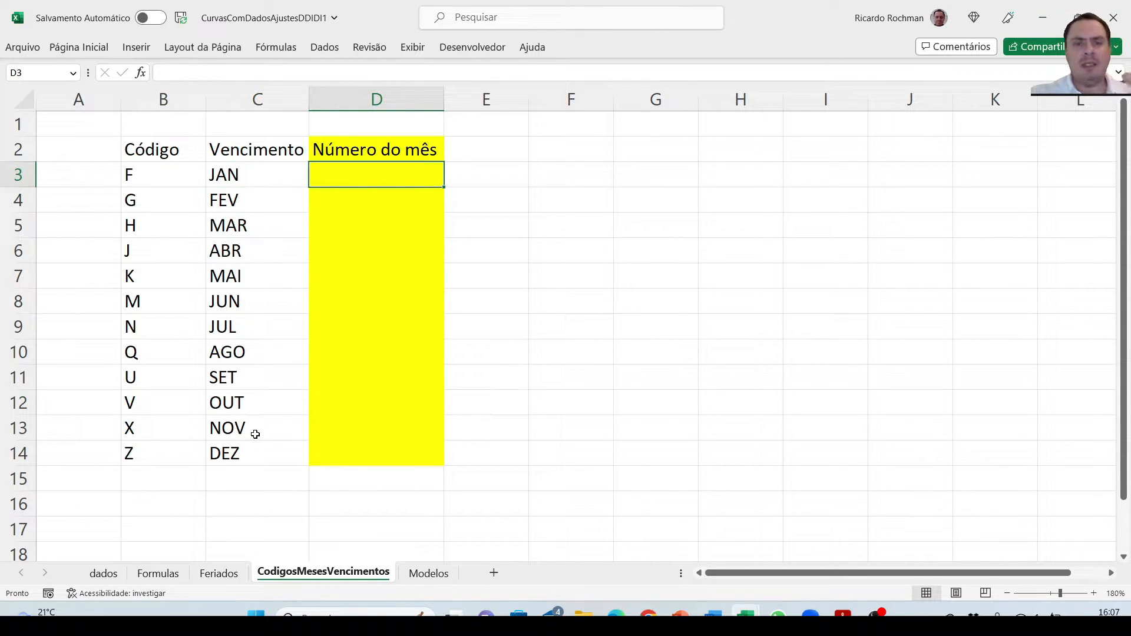
pyautogui.write('1')
pyautogui.press('Return')
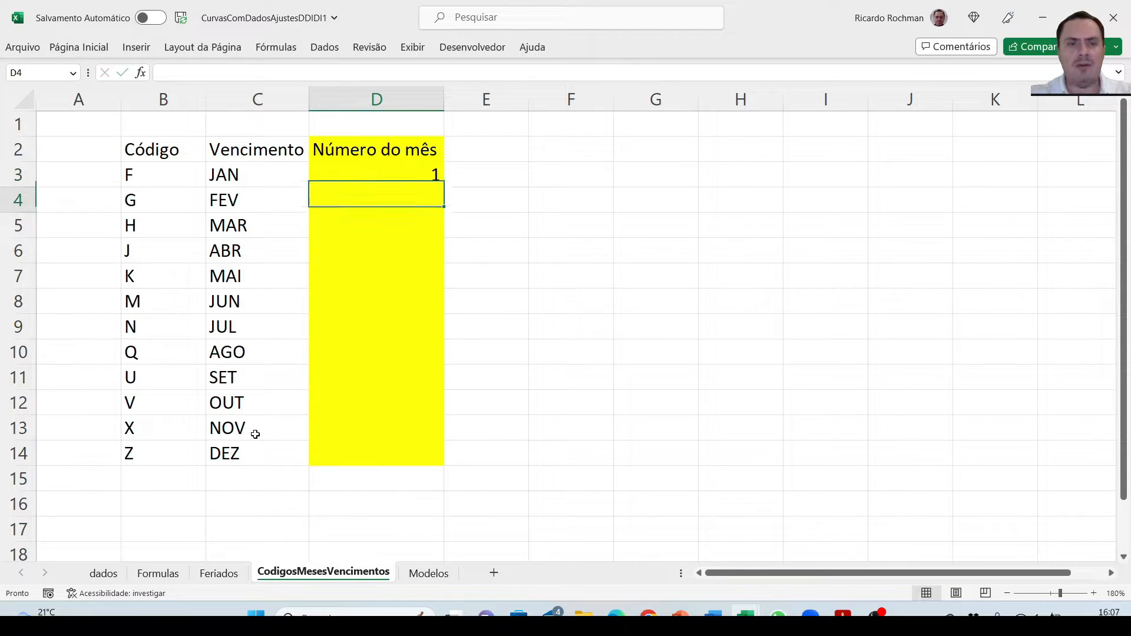
pyautogui.write('2')
pyautogui.press('Return')
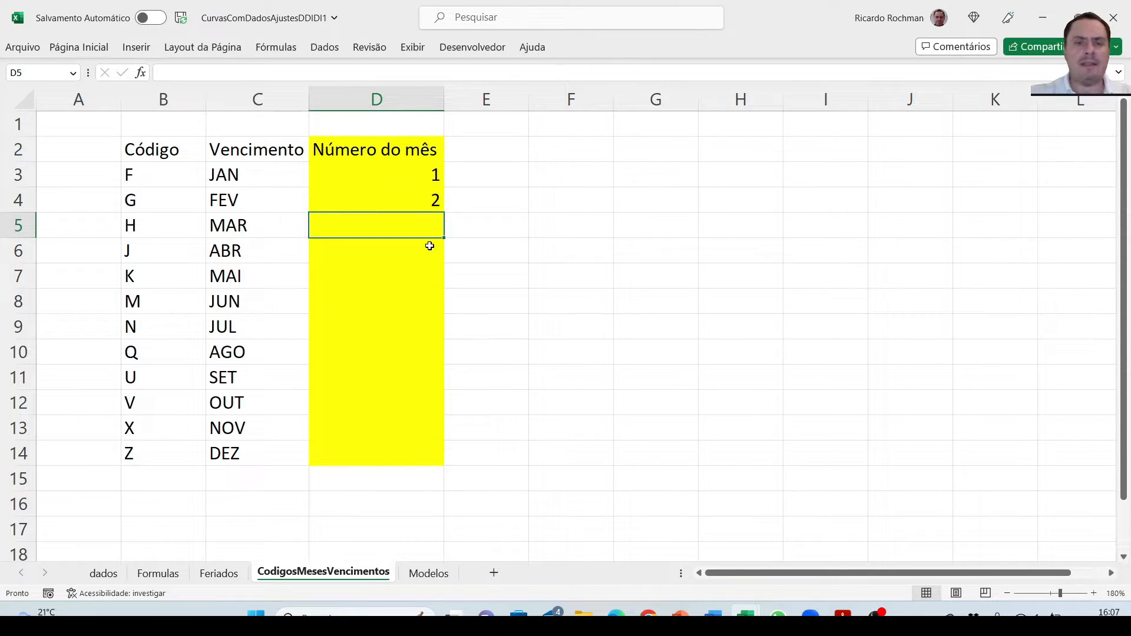
pyautogui.moveTo(433, 177); pyautogui.dragTo(432, 198)
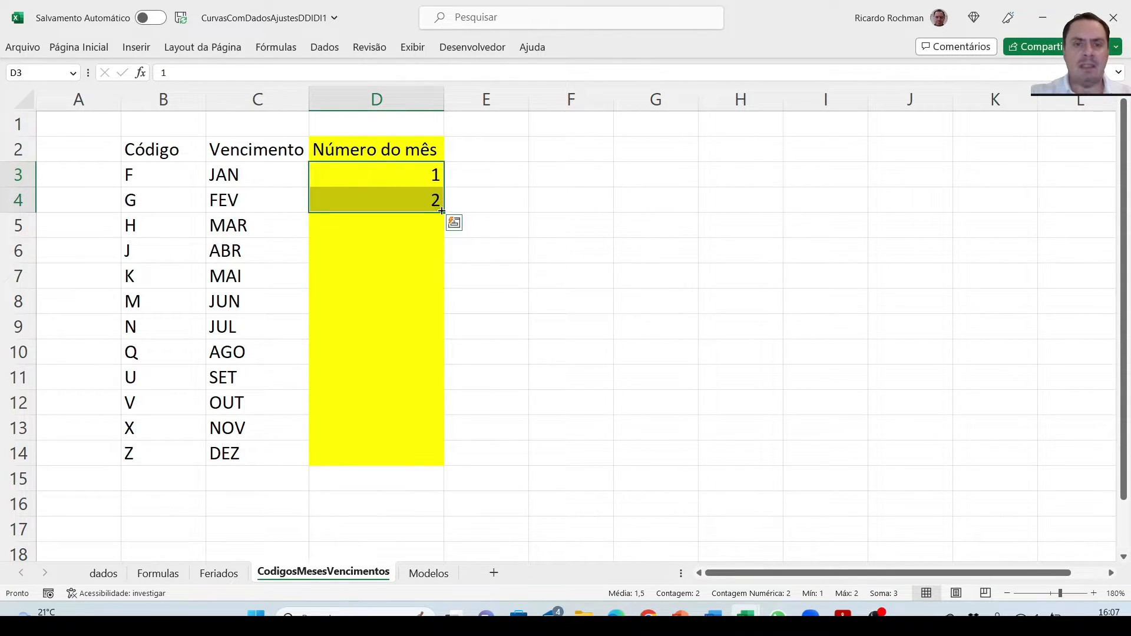
pyautogui.doubleClick(445, 212)
pyautogui.click(488, 213)
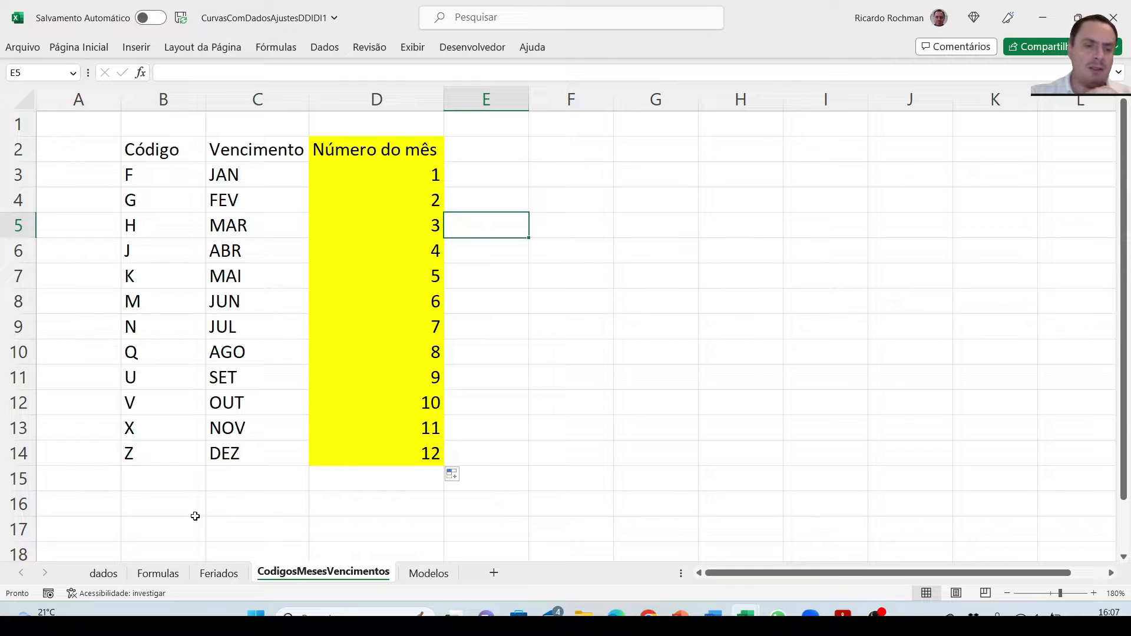
# - Examine the ANBIMA holiday list on the Feriados sheet and the first maturity code on the dados sheet
pyautogui.click(205, 572)
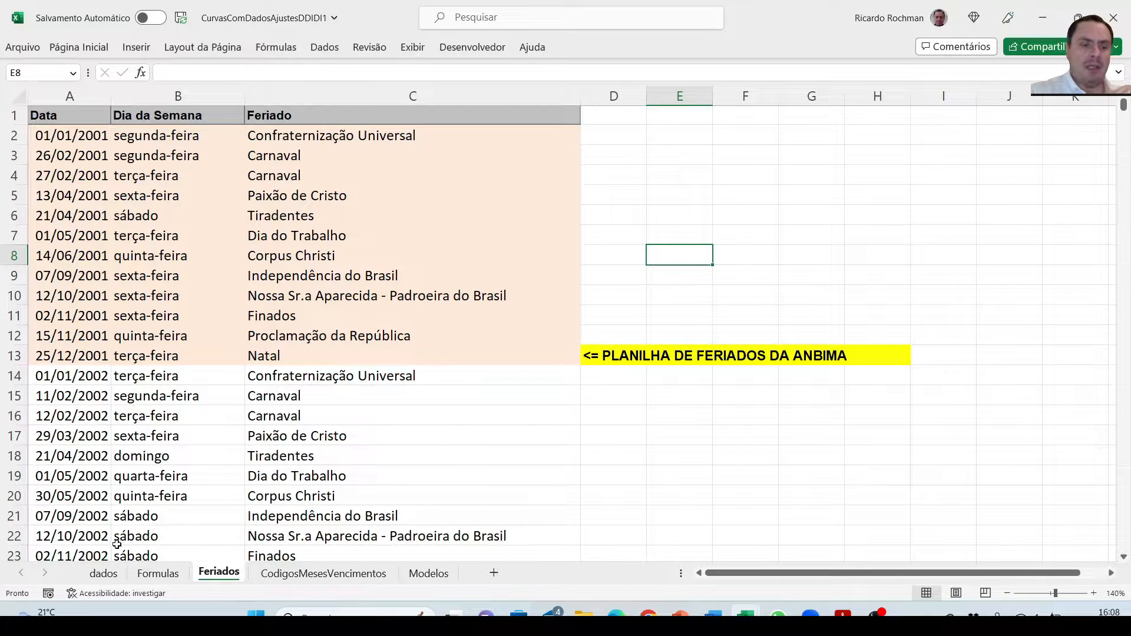
pyautogui.click(104, 574)
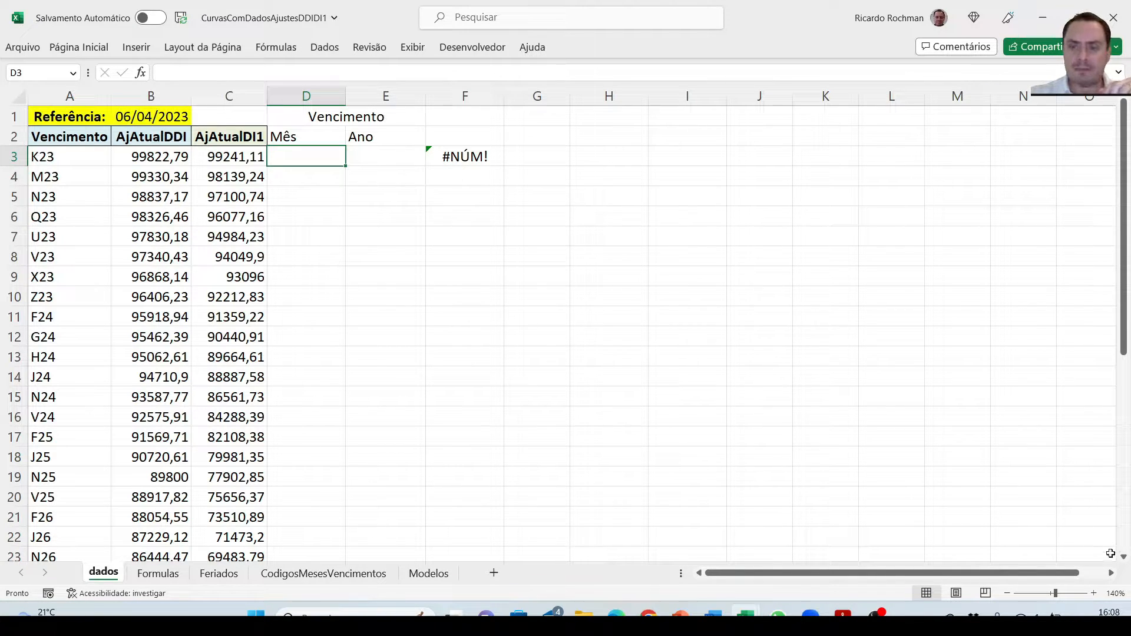
pyautogui.click(1094, 593)
pyautogui.click(1093, 593)
pyautogui.click(1094, 594)
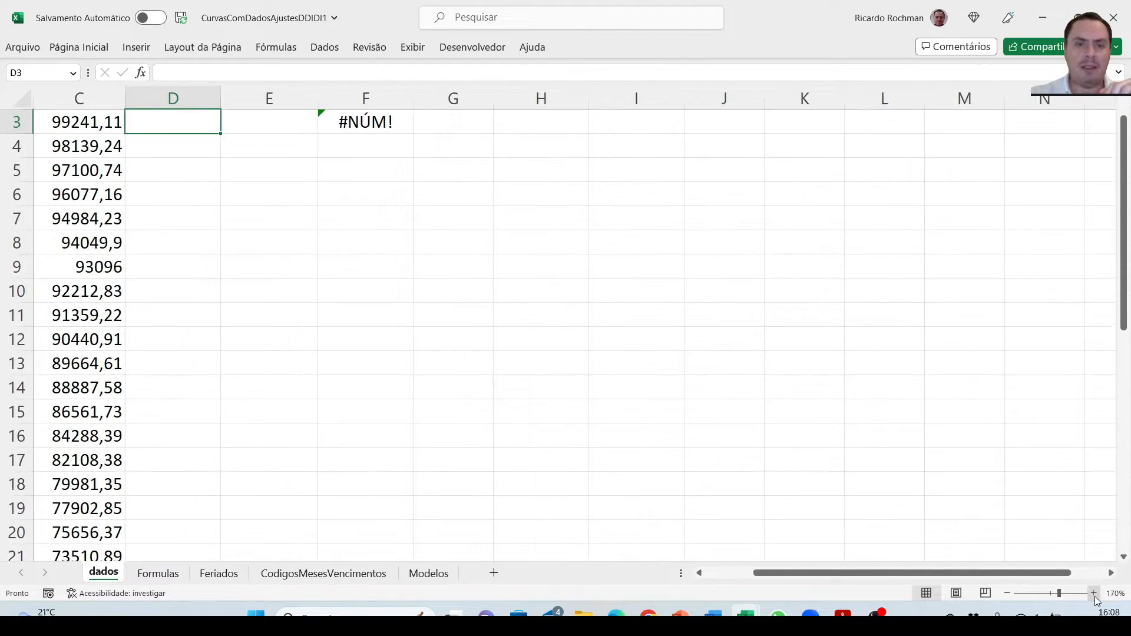
pyautogui.click(1093, 593)
pyautogui.click(716, 573)
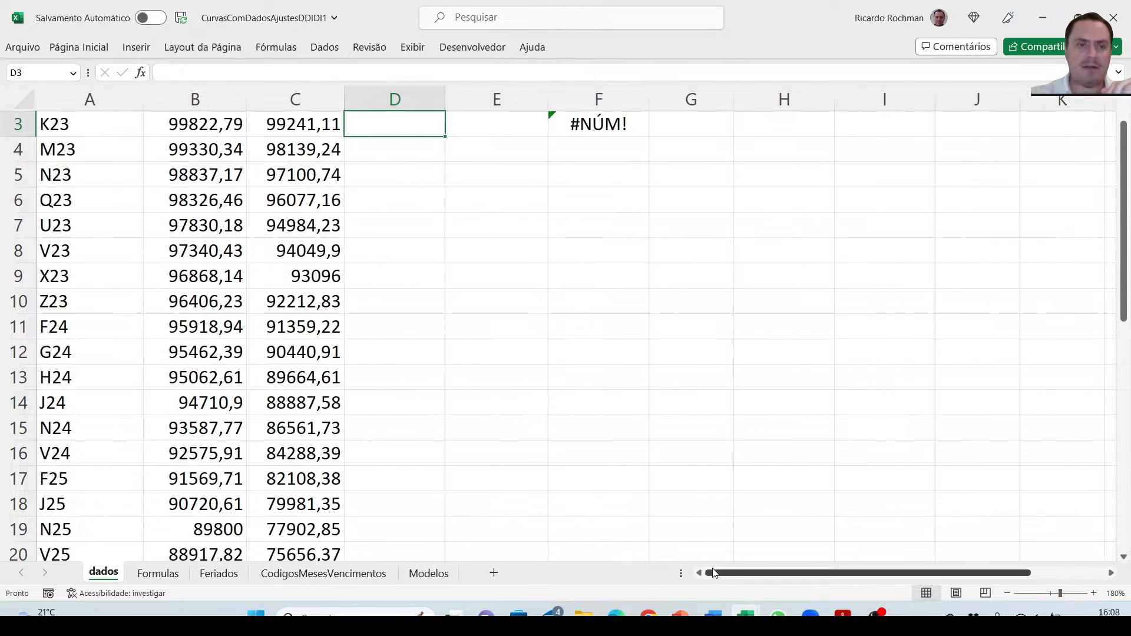
pyautogui.scroll(1, 1126, 109)
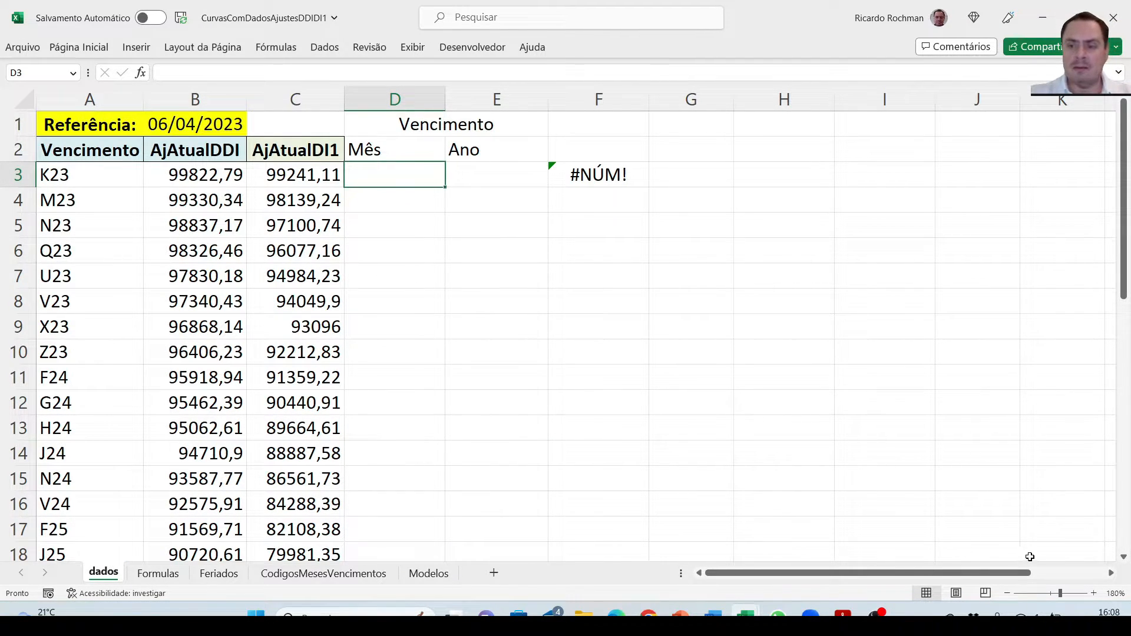
pyautogui.click(1090, 595)
pyautogui.click(1091, 595)
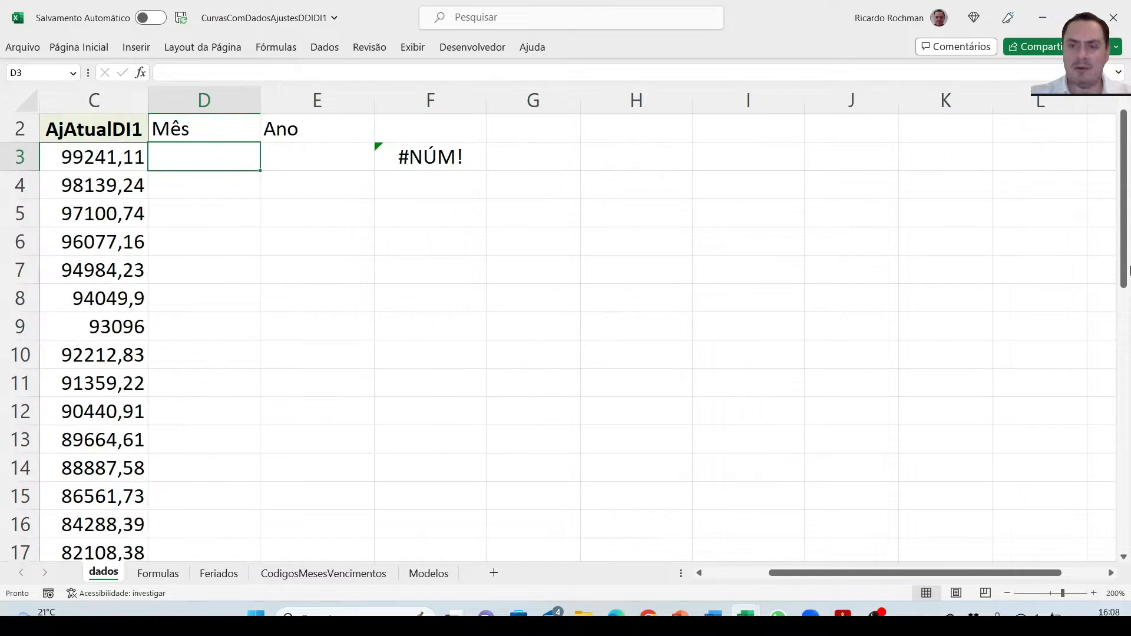
pyautogui.moveTo(1126, 169); pyautogui.dragTo(1125, 158)
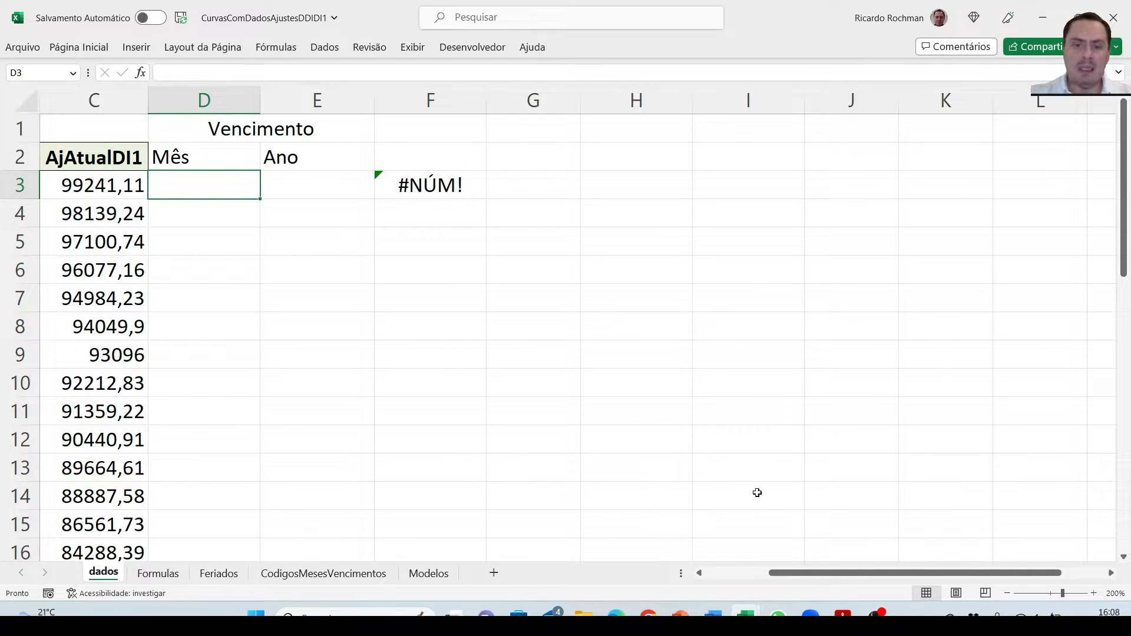
pyautogui.click(720, 580)
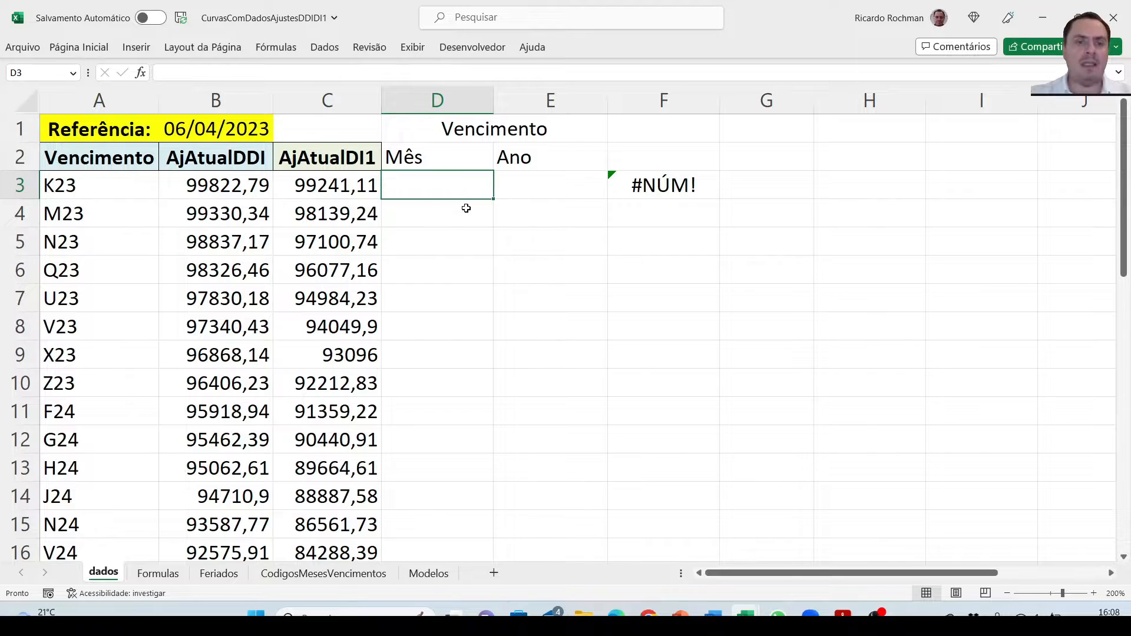
pyautogui.click(53, 190)
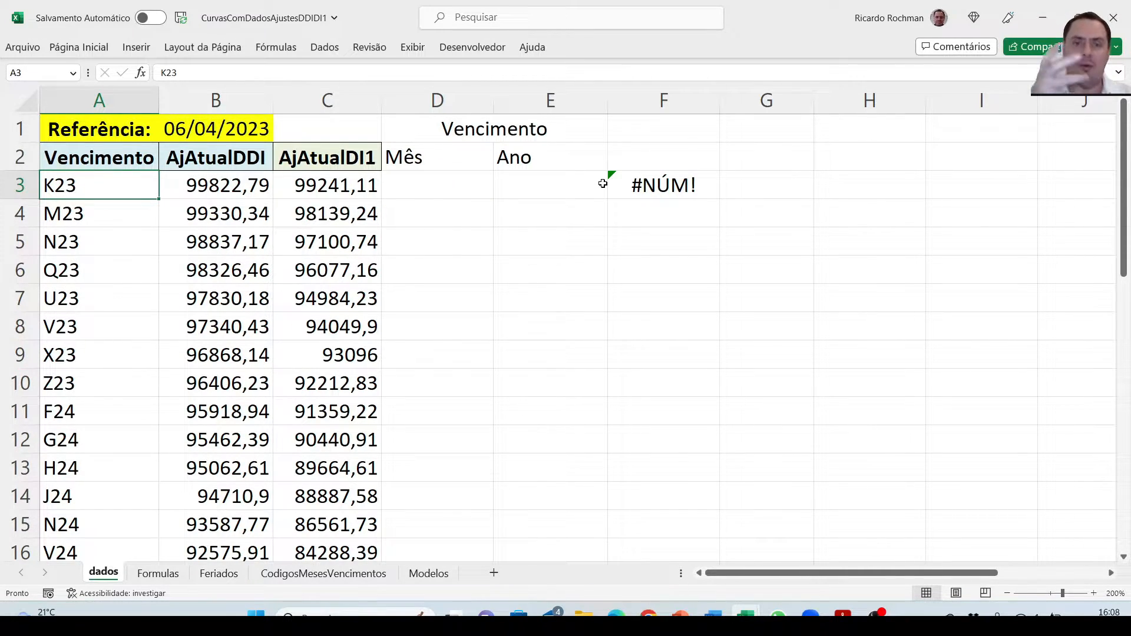
# - Start a PROCV formula in D3 using EXT.TEXTO(A3;1;1), the first character of the maturity code, as the lookup value
pyautogui.click(422, 178)
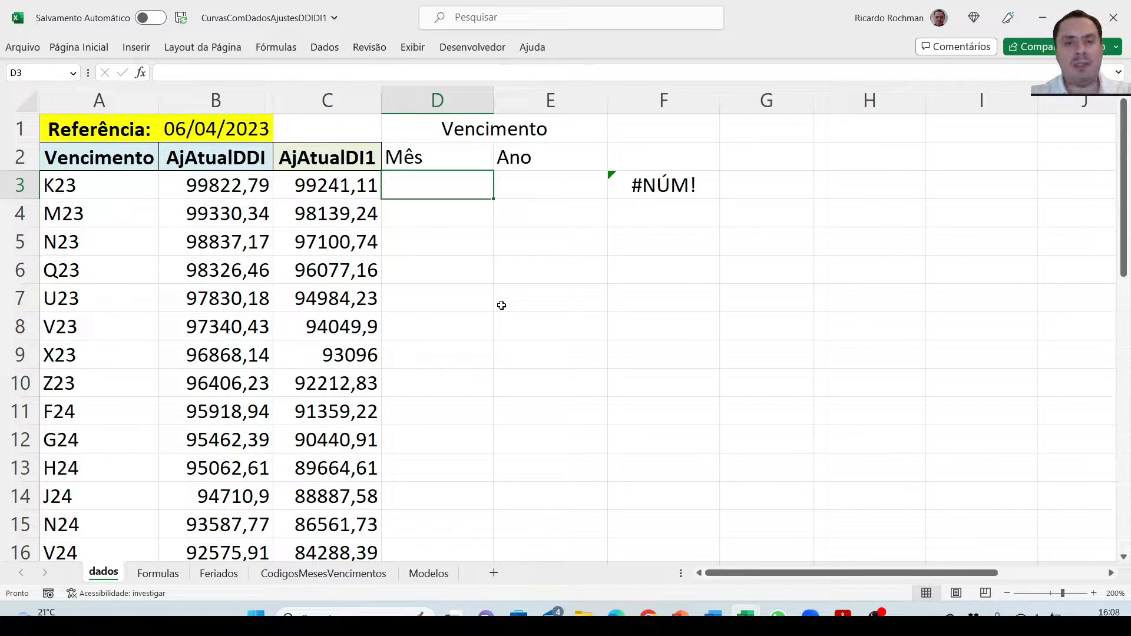
pyautogui.write('=')
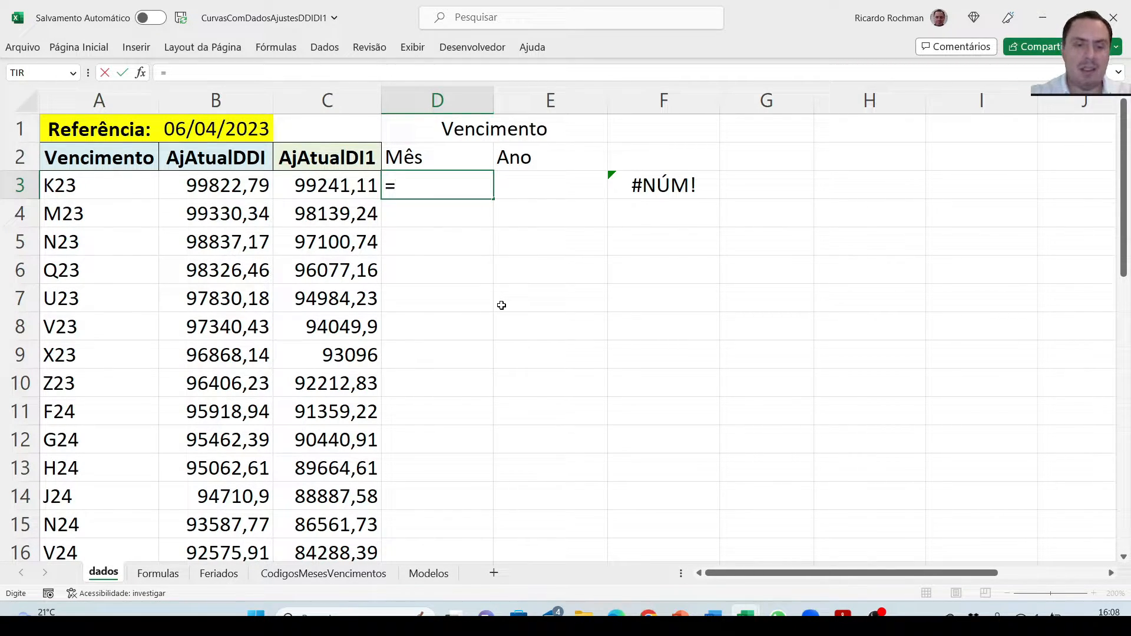
pyautogui.write('procv')
pyautogui.press('Tab')
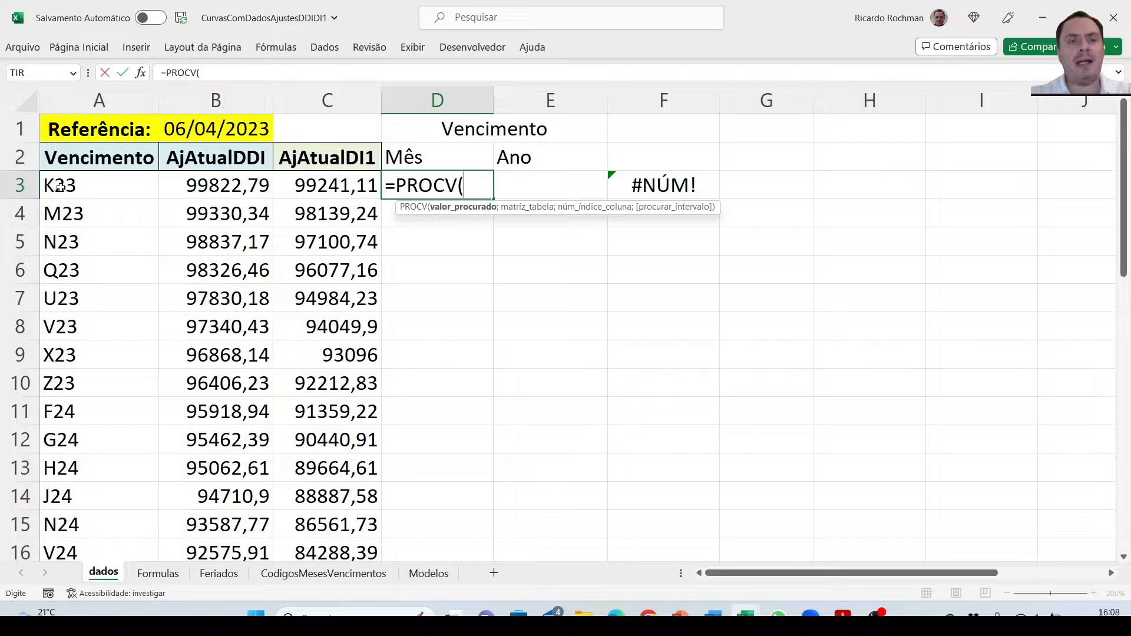
pyautogui.write('ext')
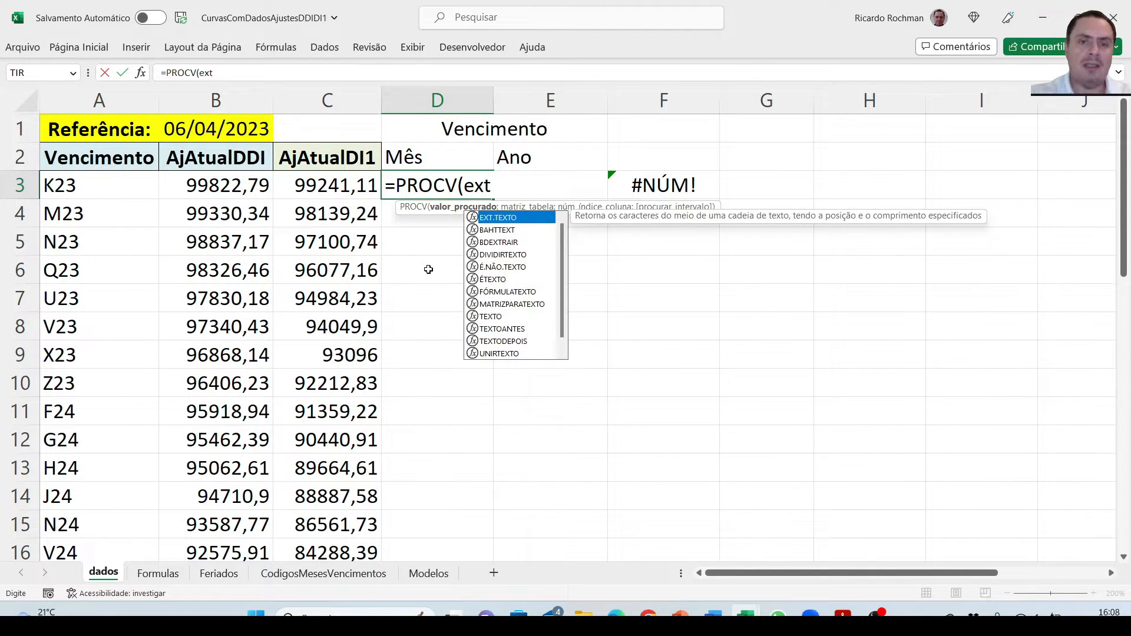
pyautogui.press('Tab')
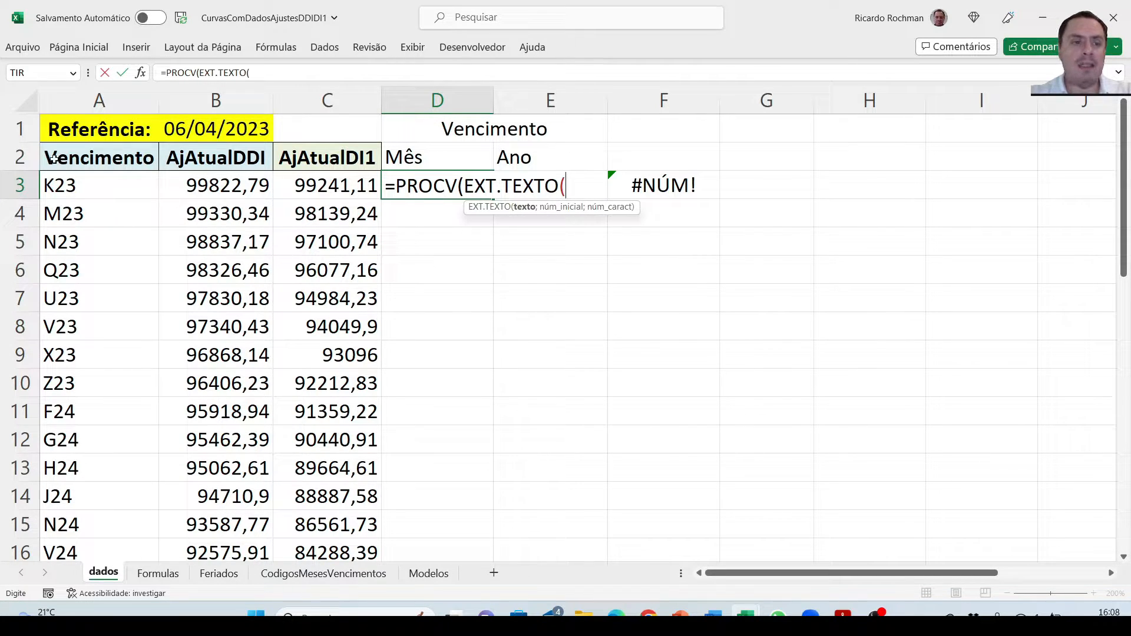
pyautogui.click(68, 183)
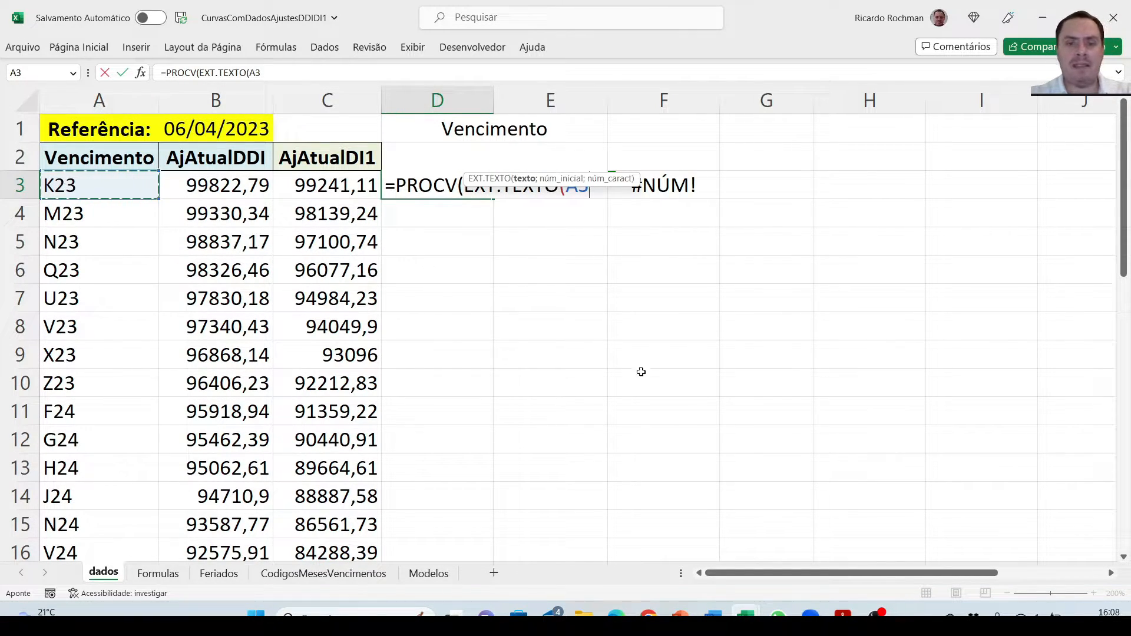
pyautogui.write(';')
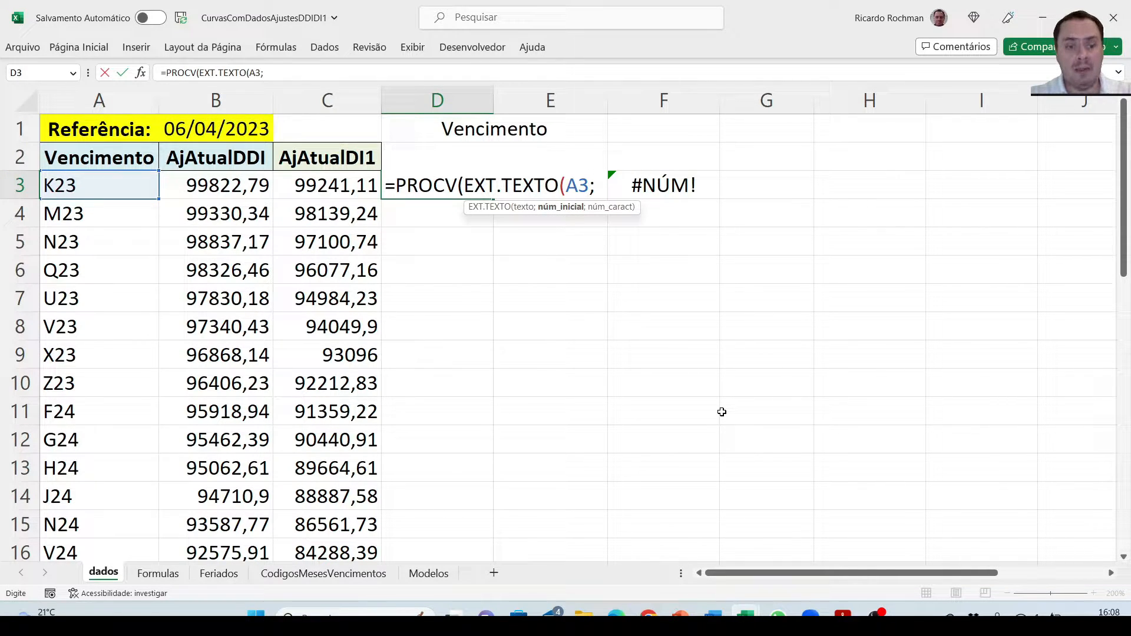
pyautogui.write('1')
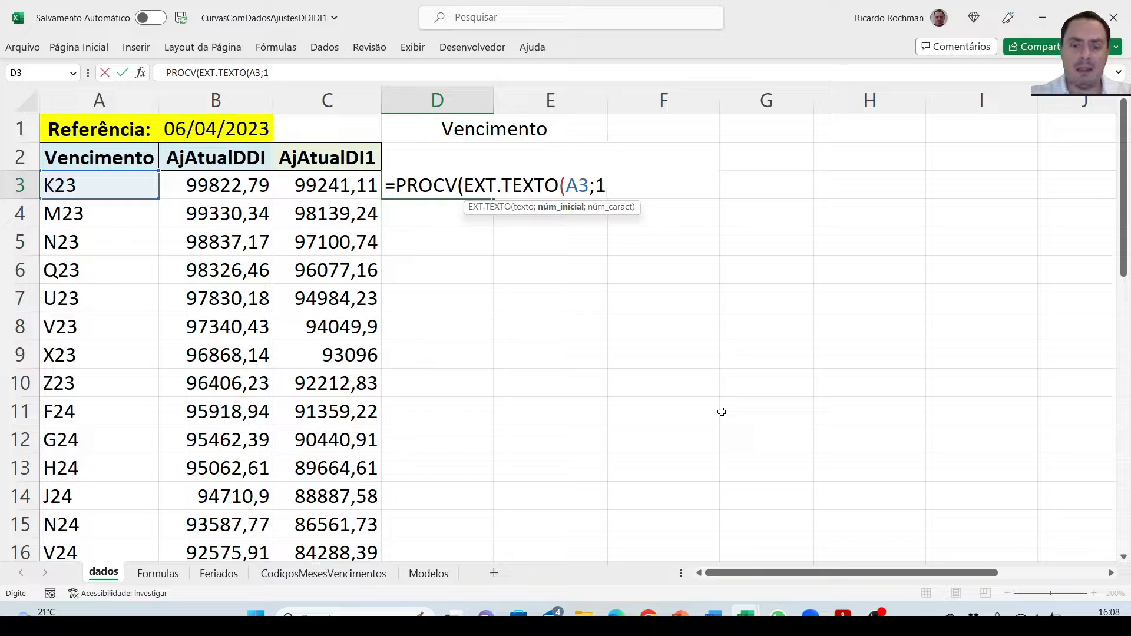
pyautogui.write(';1')
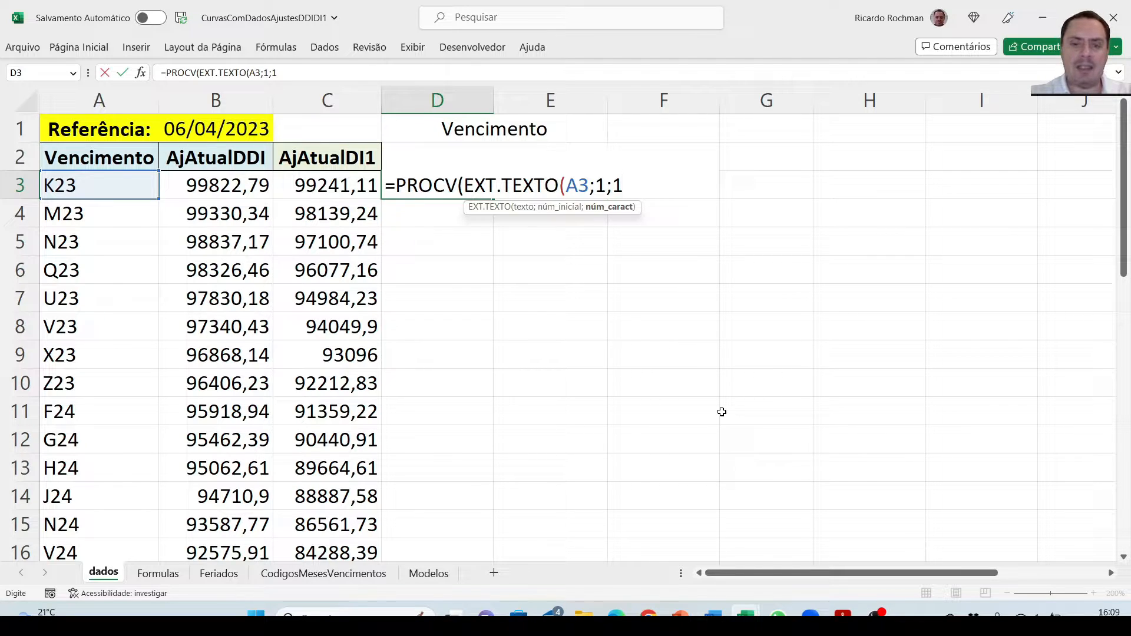
pyautogui.write(')')
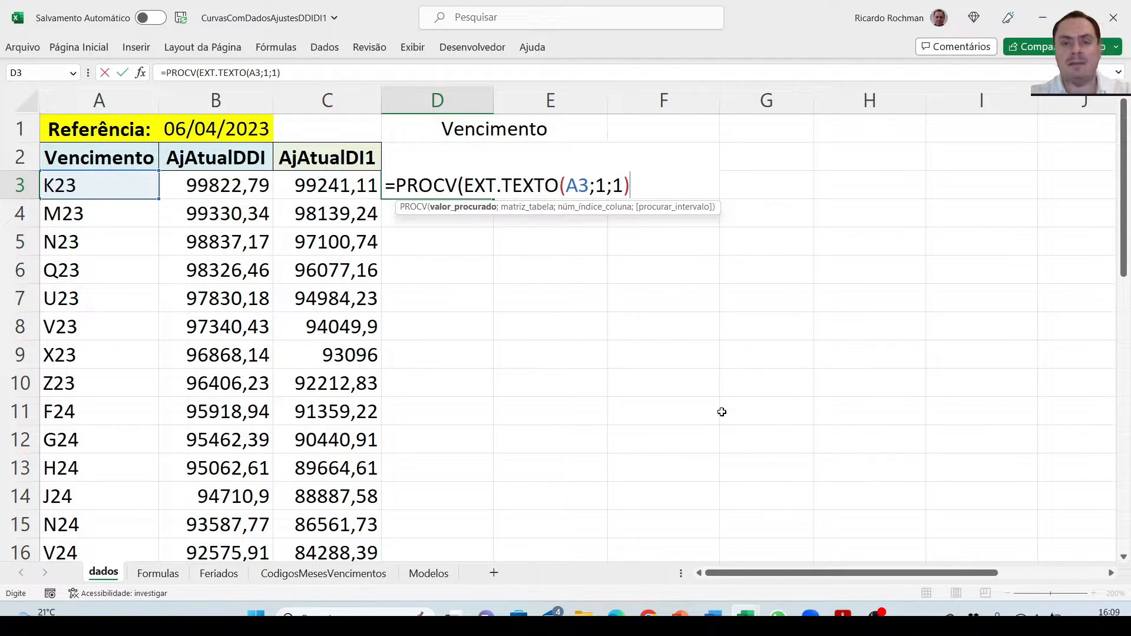
# - Complete the D3 PROCV with the absolute range CodigosMesesVencimentos!$B$3:$D$14, column index 3 and exact match 0
pyautogui.write(';')
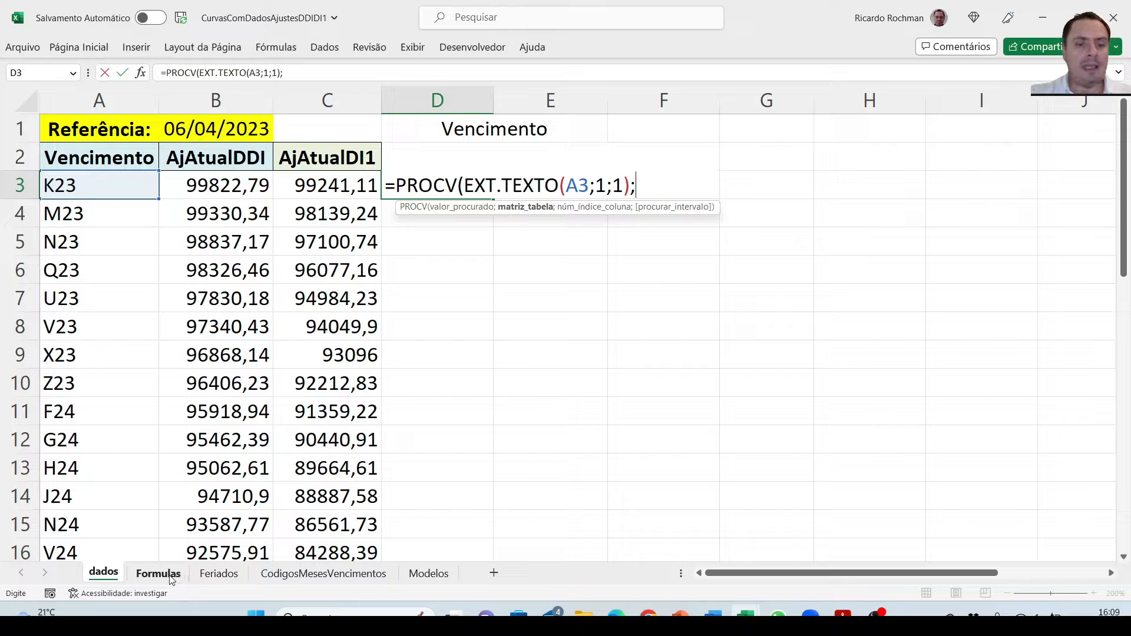
pyautogui.click(306, 573)
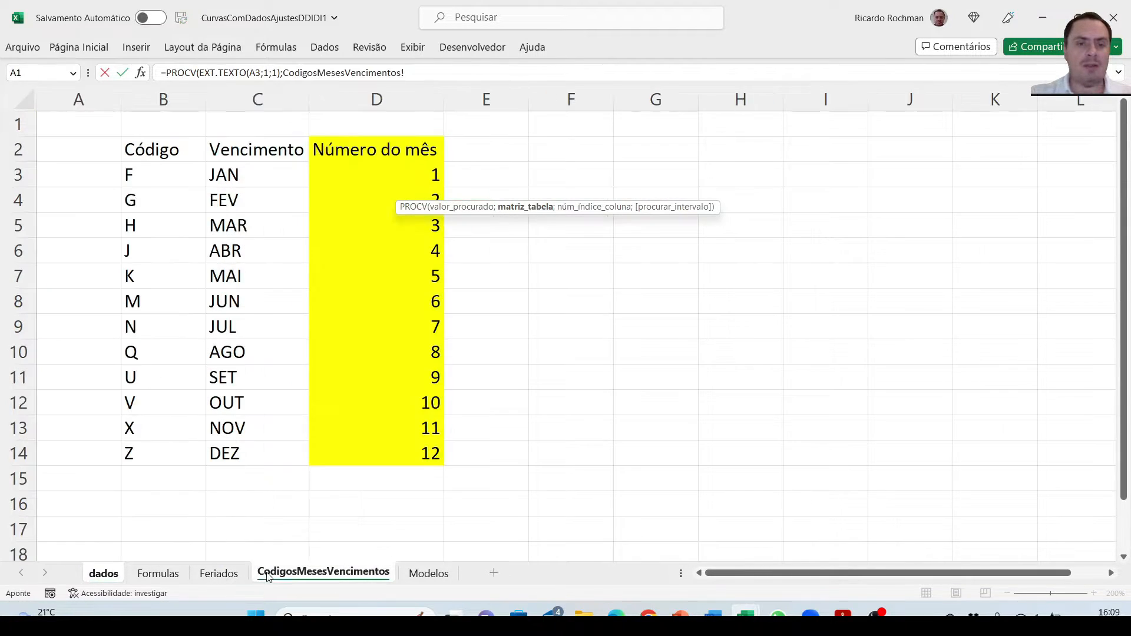
pyautogui.moveTo(150, 181); pyautogui.dragTo(381, 443)
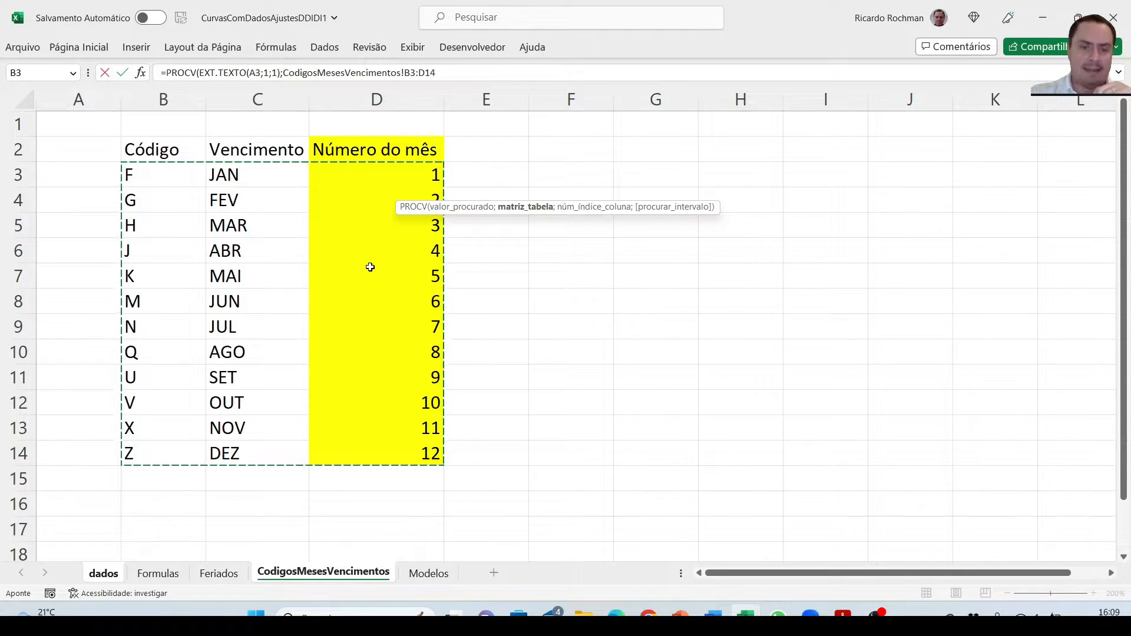
pyautogui.press('F4')
pyautogui.write(';3')
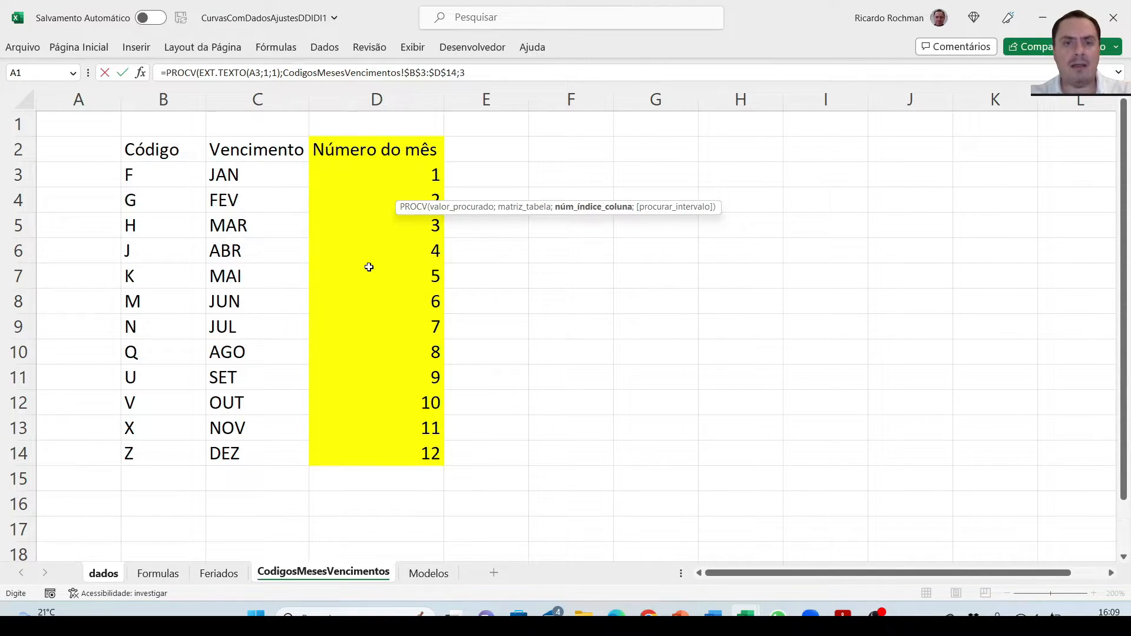
pyautogui.write(';0)')
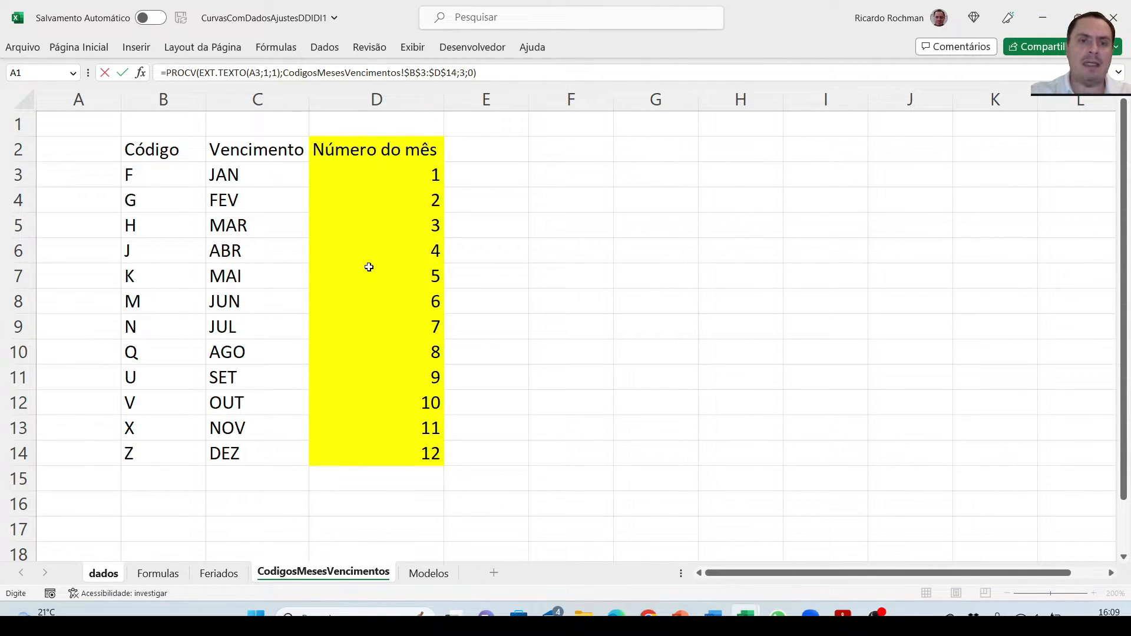
pyautogui.press('Return')
pyautogui.press('Up')
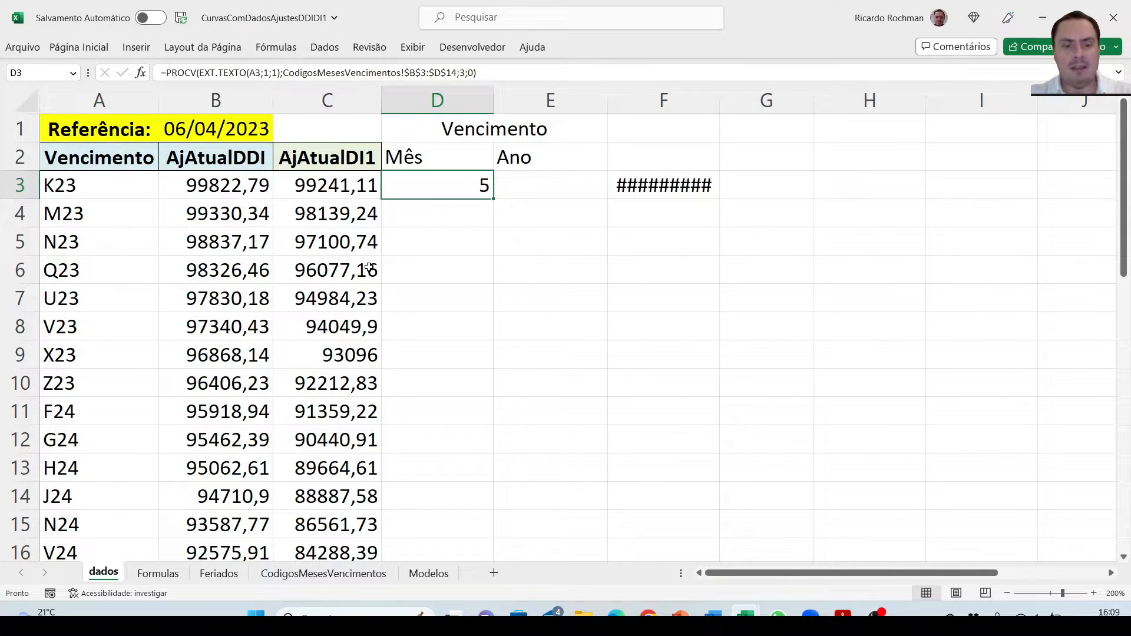
# - Review each argument of the D3 PROCV formula: lookup value, table range, column index and match type
pyautogui.press('F2')
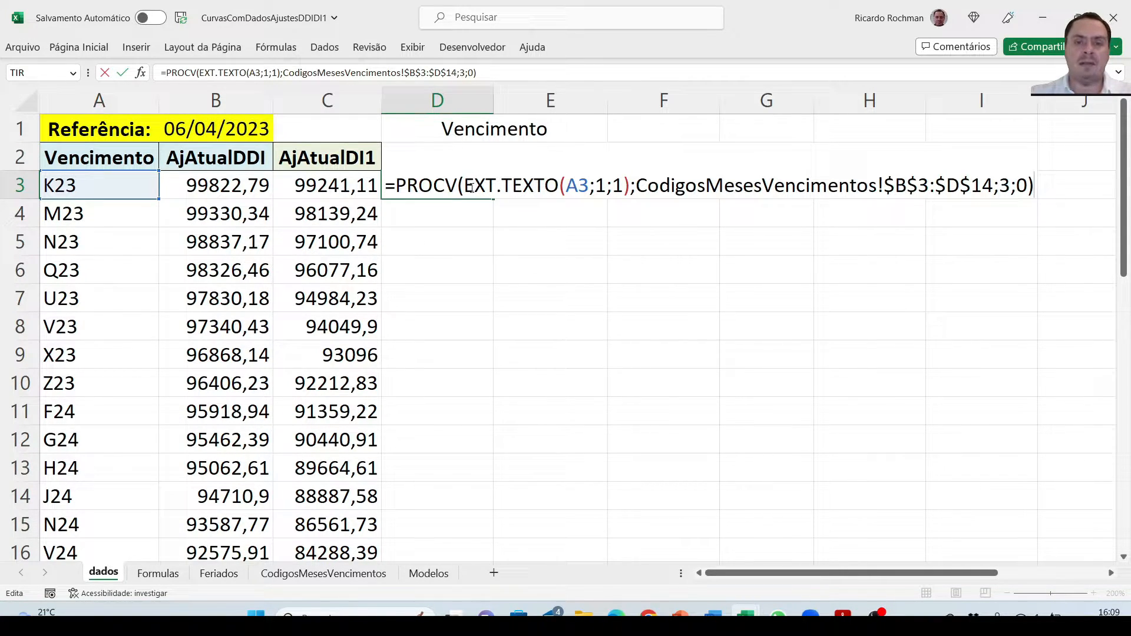
pyautogui.moveTo(466, 187); pyautogui.dragTo(631, 187)
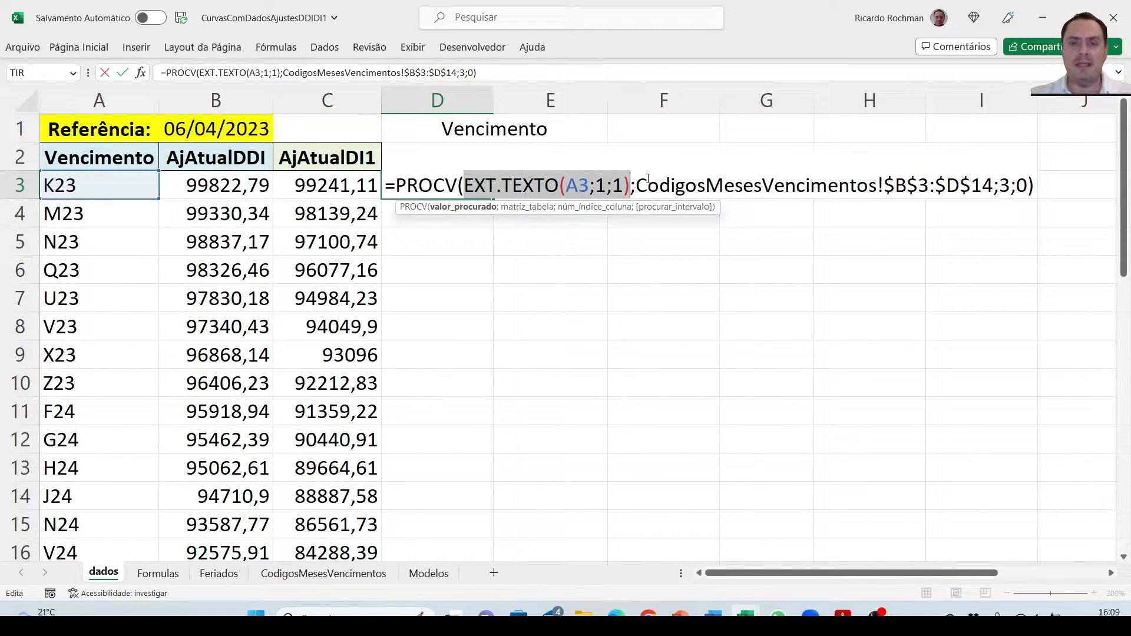
pyautogui.moveTo(636, 182); pyautogui.dragTo(995, 172)
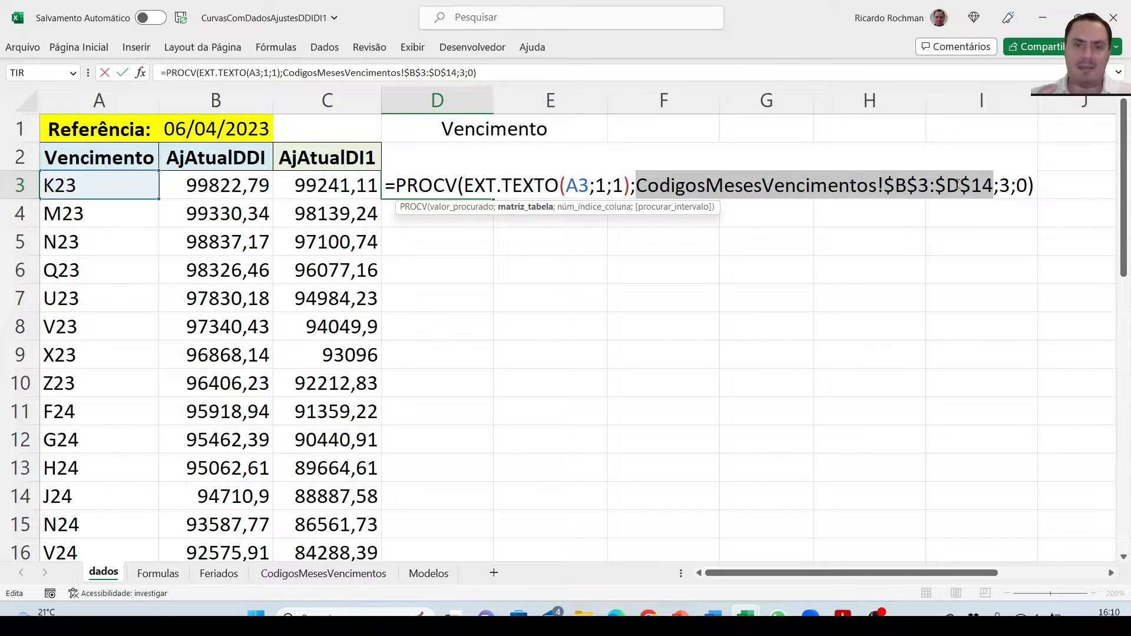
pyautogui.click(1002, 186)
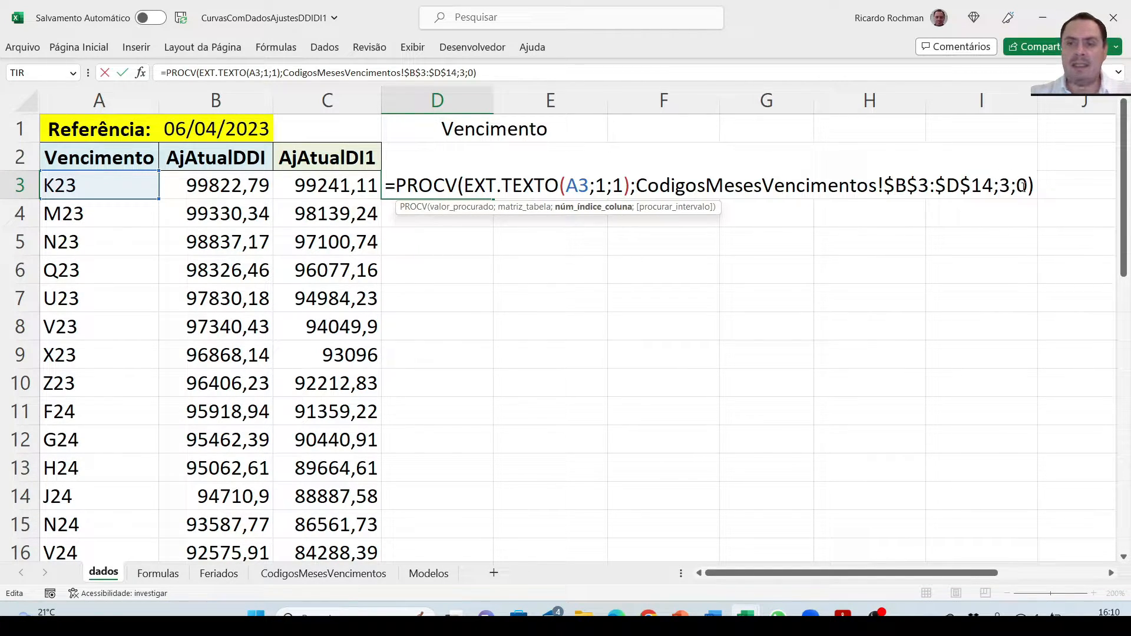
pyautogui.click(1029, 186)
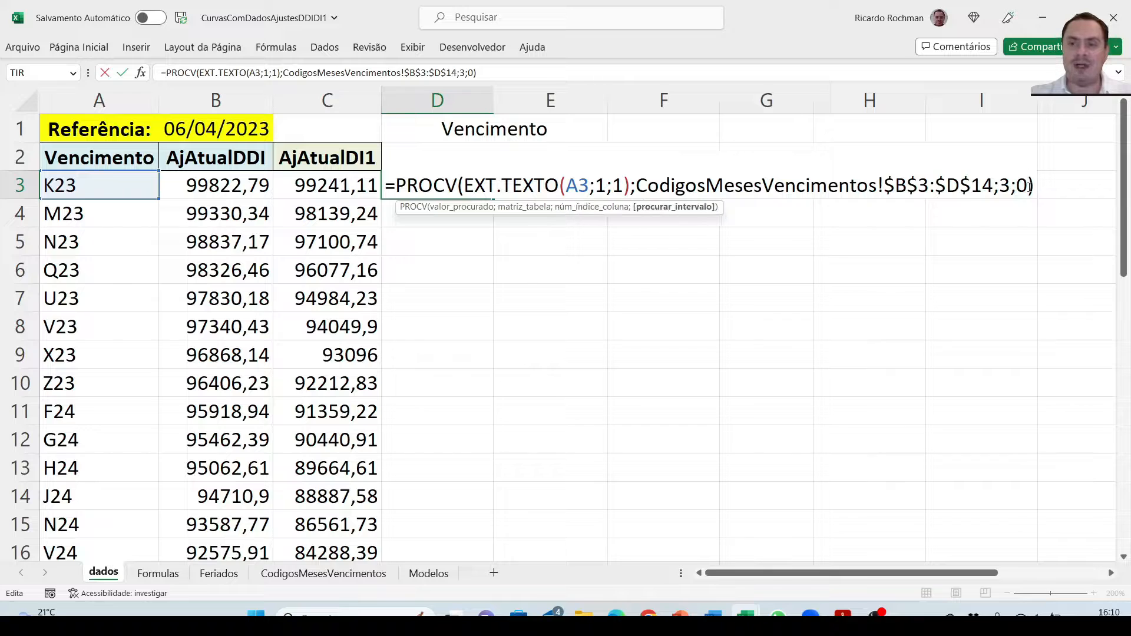
pyautogui.moveTo(1028, 186); pyautogui.dragTo(1017, 187)
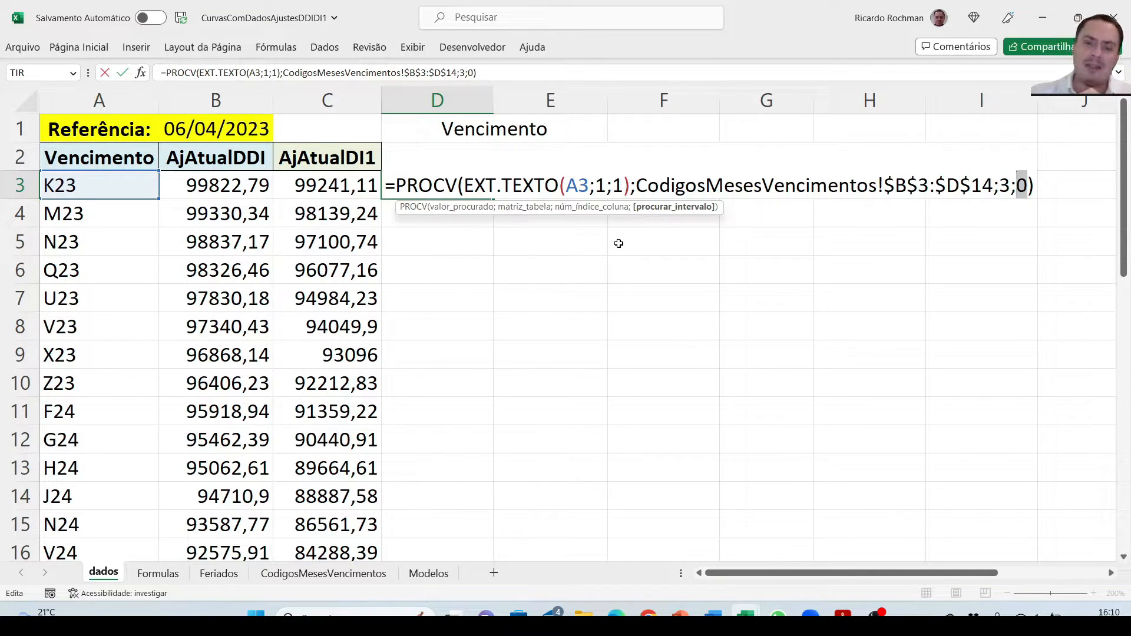
pyautogui.press('Return')
# - Fill the month lookup formula from D3 down the Mês column to D40
pyautogui.press('Up')
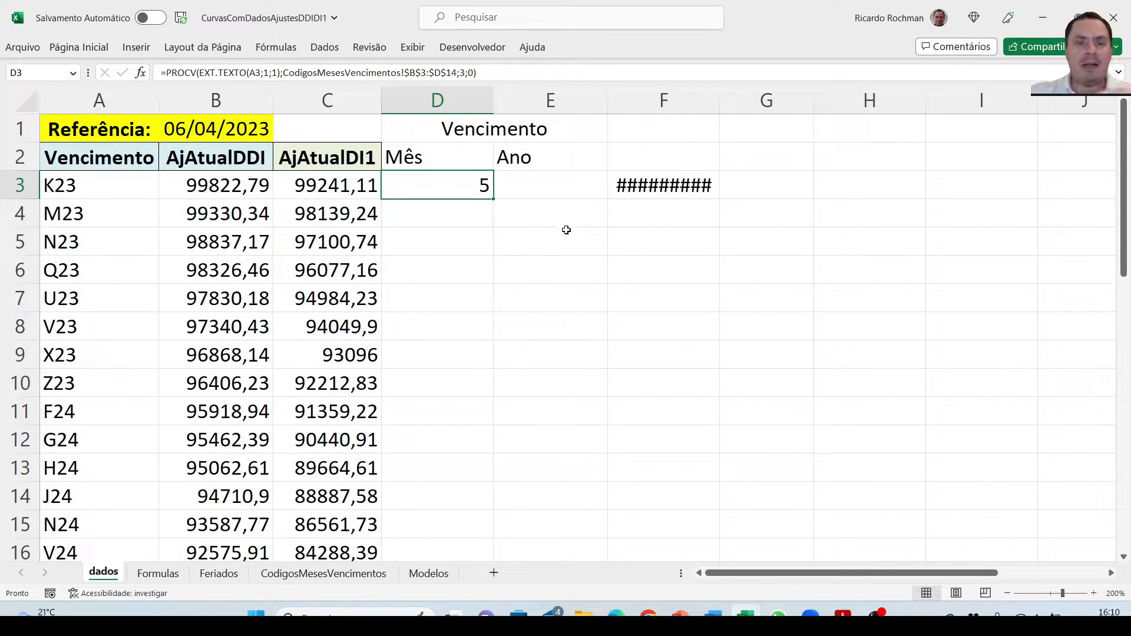
pyautogui.doubleClick(493, 198)
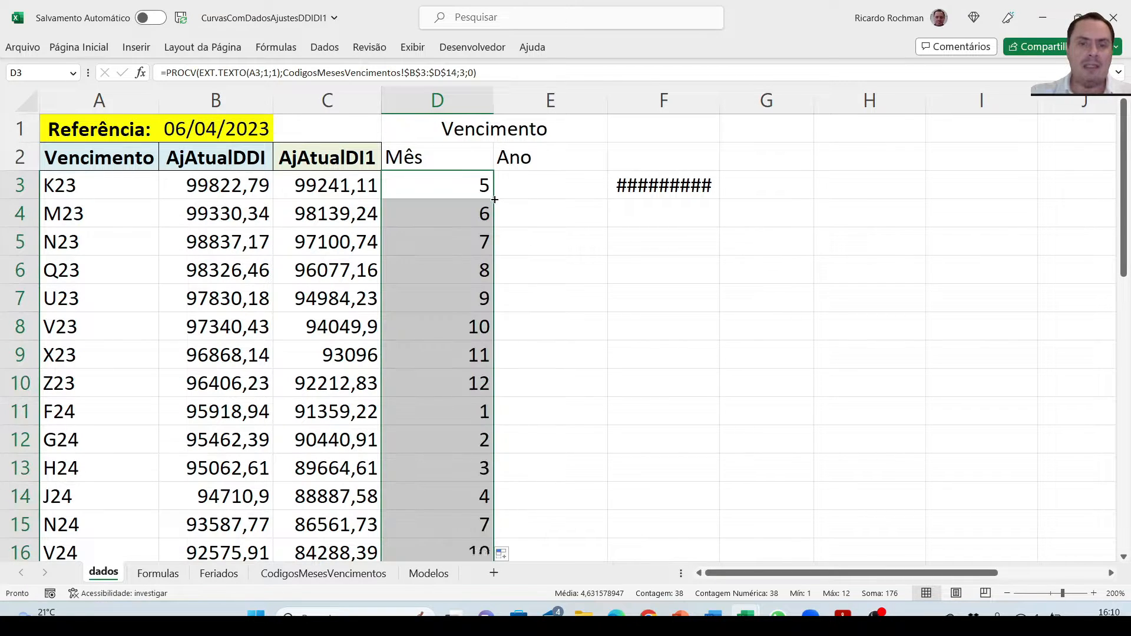
# - Check the month numbers in the Mês column against the maturity codes, row by row down to row 15
pyautogui.click(442, 212)
pyautogui.press('Down')
pyautogui.press('Down')
pyautogui.press('Down')
pyautogui.press('Down')
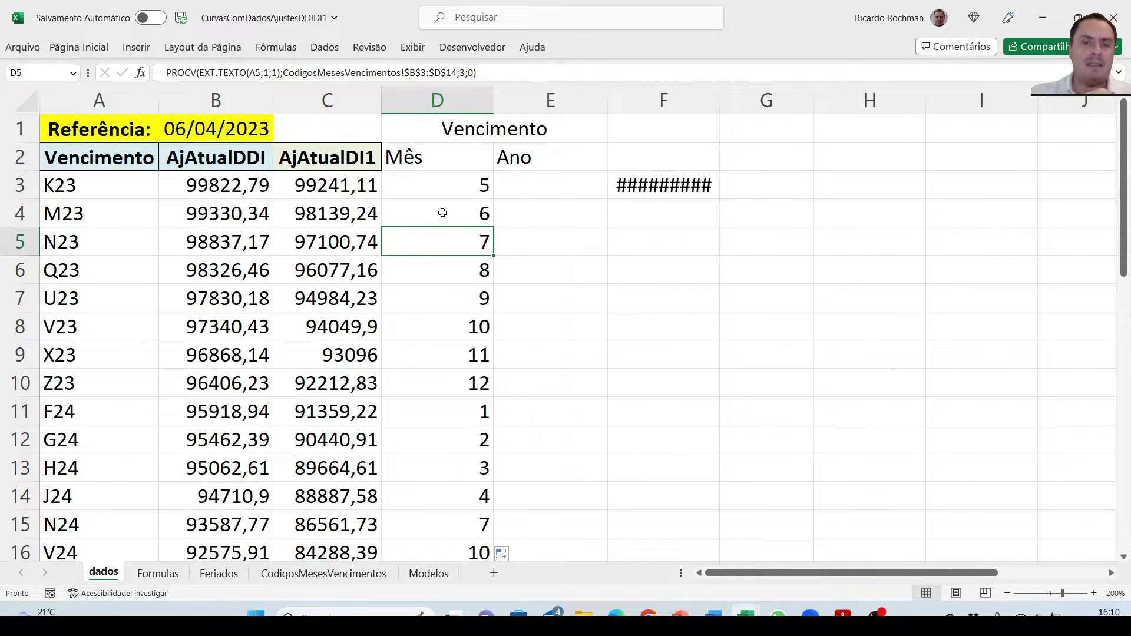
pyautogui.press('Down')
pyautogui.press('Down')
pyautogui.press('Down')
pyautogui.press('Down')
pyautogui.press('Down')
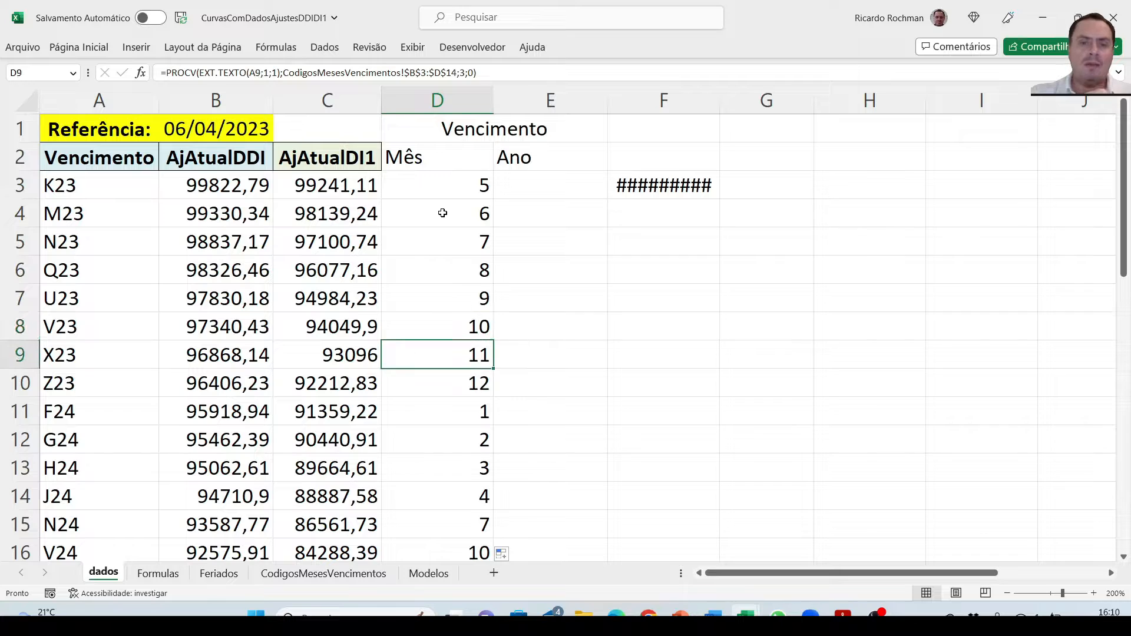
pyautogui.press('Down')
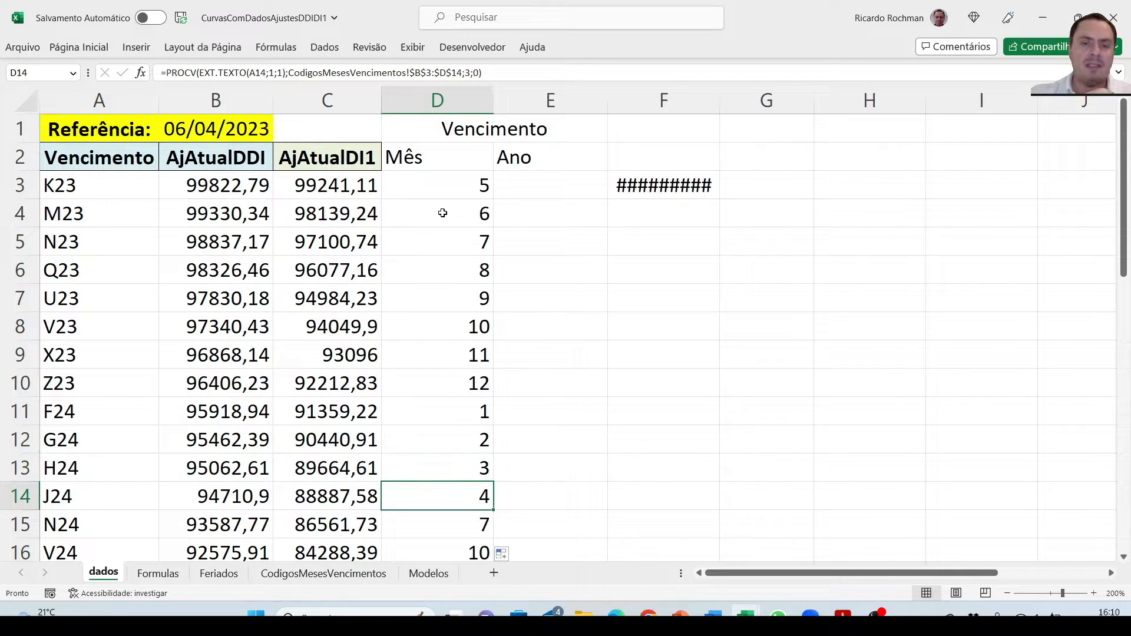
pyautogui.press('Down')
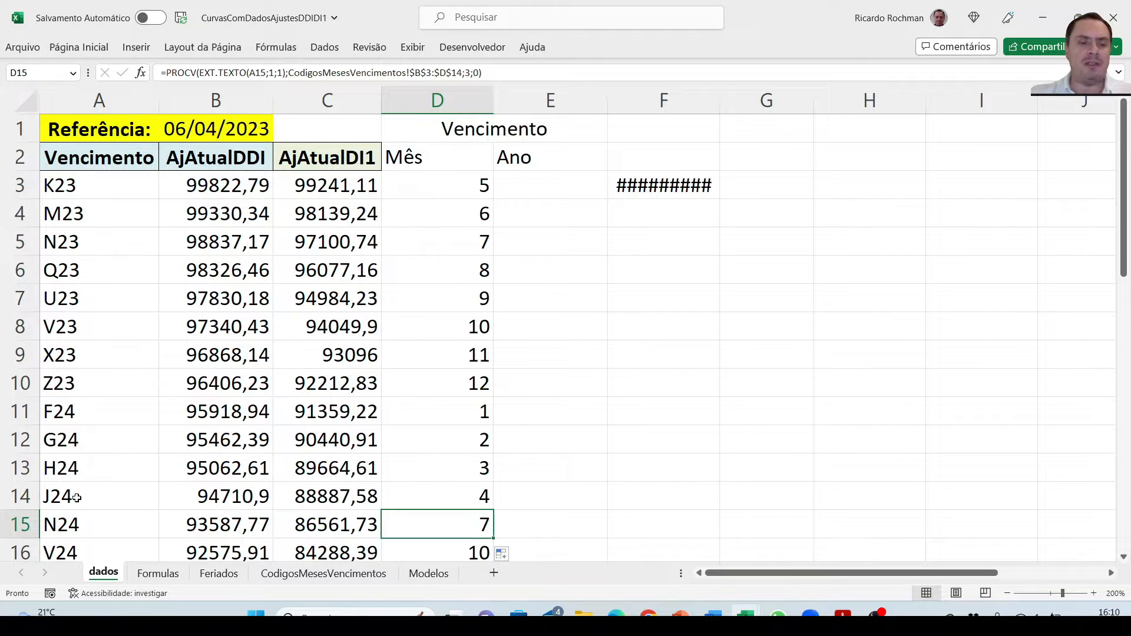
# - Compare the J24 and N24 maturities in rows 14 and 15, and examine the remaining maturities to the end of the list
pyautogui.moveTo(25, 524); pyautogui.dragTo(26, 500)
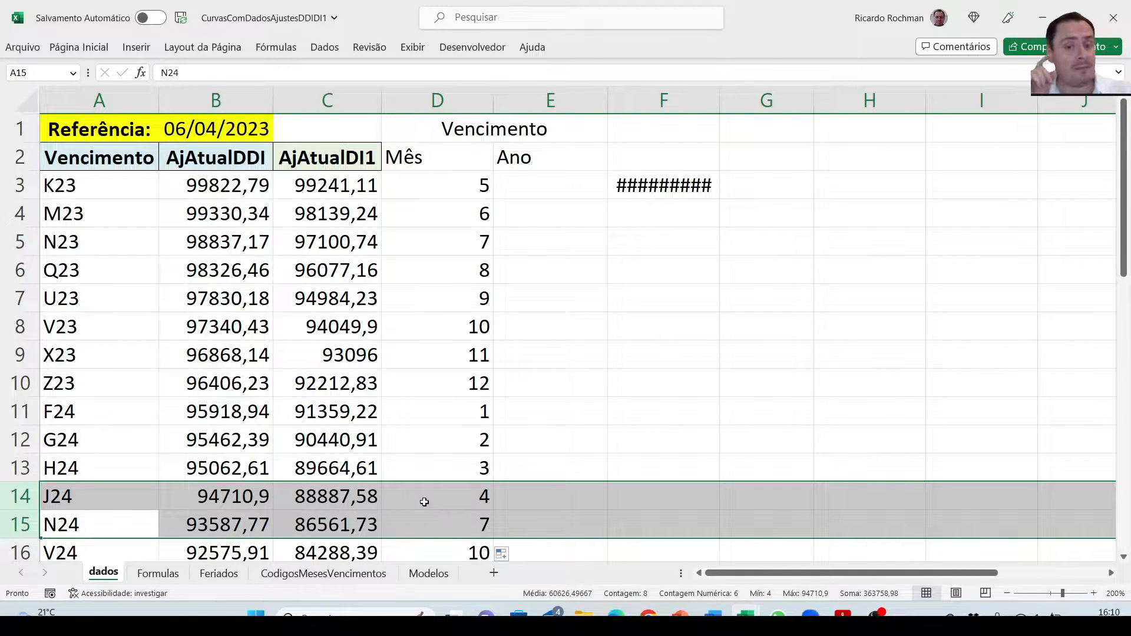
pyautogui.press('Down')
pyautogui.press('Down')
pyautogui.press('Down')
pyautogui.press('Down')
pyautogui.press('Down')
pyautogui.press('Down')
pyautogui.press('Down')
pyautogui.press('Down')
pyautogui.press('Down')
pyautogui.press('Down')
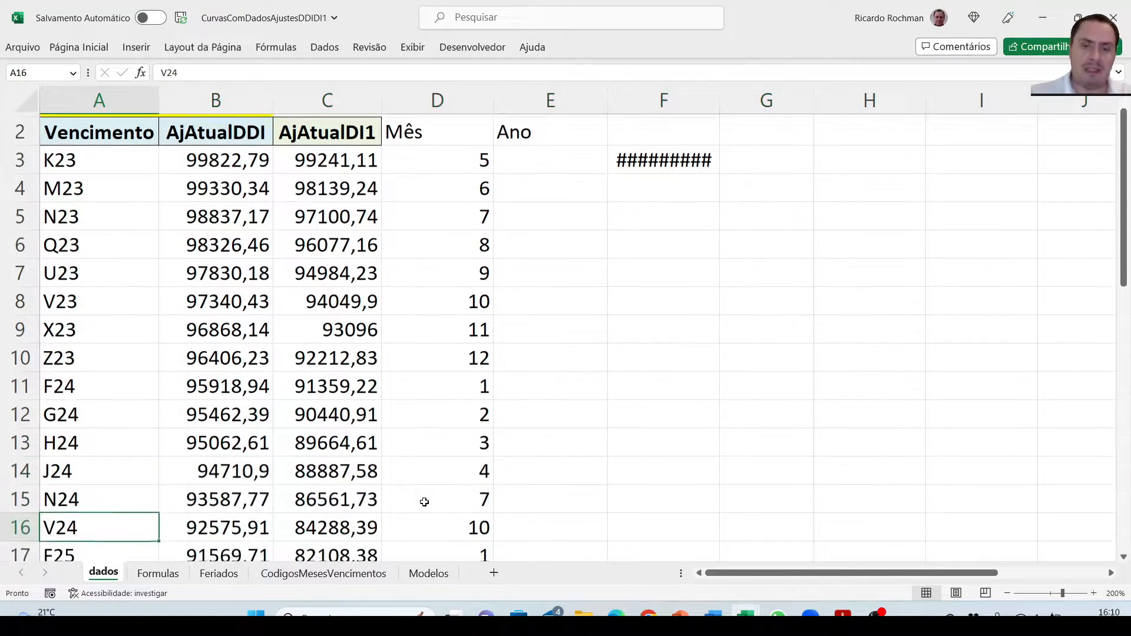
pyautogui.press('Down')
pyautogui.press('Down')
pyautogui.press('Down')
pyautogui.press('Down')
pyautogui.press('Down')
pyautogui.press('Down')
pyautogui.press('Down')
pyautogui.press('Down')
pyautogui.press('Down')
pyautogui.press('Down')
pyautogui.press('Down')
pyautogui.press('Down')
pyautogui.press('Down')
pyautogui.press('Down')
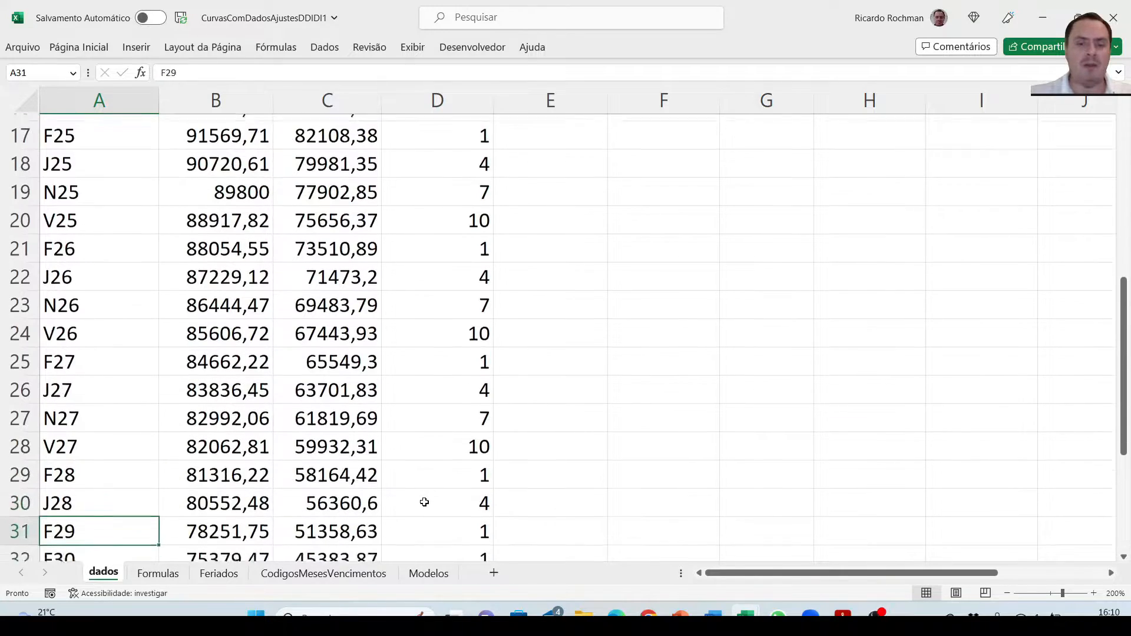
pyautogui.press('Down')
pyautogui.press('Down')
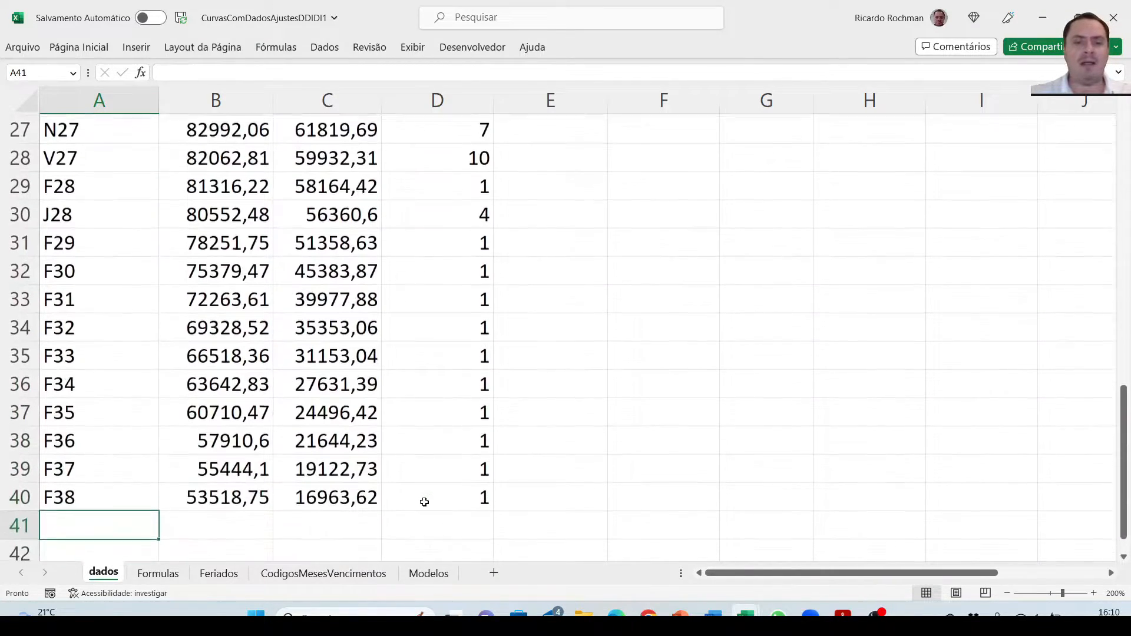
# - Examine the month numbers of maturities F29 to F38 in D31:D40, and return to the first month in D3
pyautogui.moveTo(449, 245); pyautogui.dragTo(449, 486)
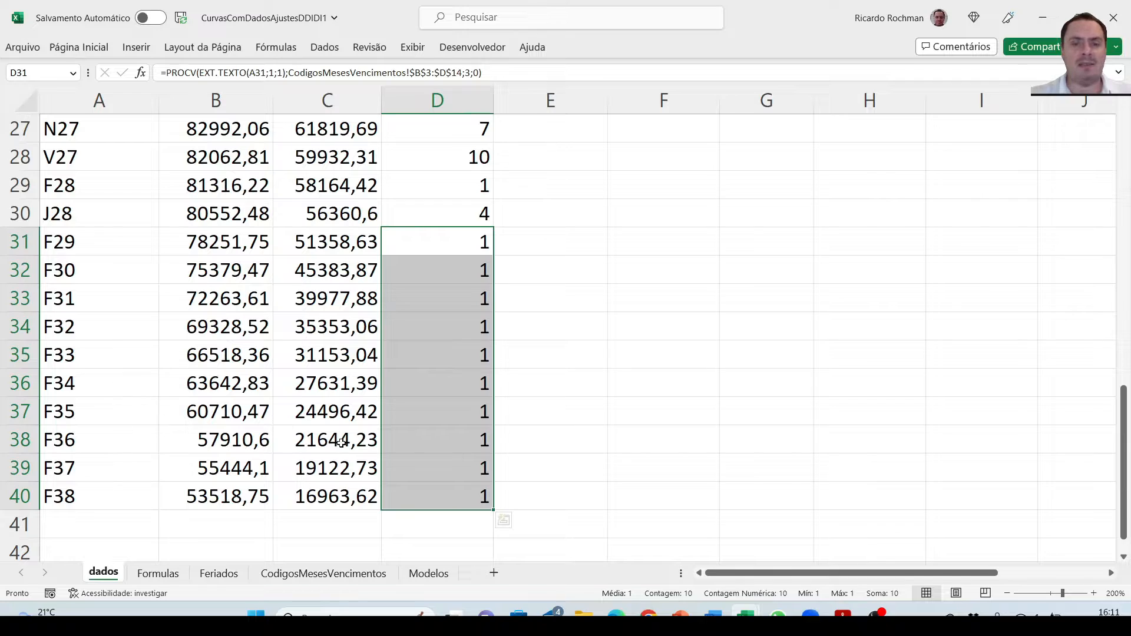
pyautogui.click(410, 451)
pyautogui.press('Up')
pyautogui.press('Up')
pyautogui.press('Up')
pyautogui.press('Up')
pyautogui.press('Up')
pyautogui.press('Up')
pyautogui.press('Up')
pyautogui.press('Up')
pyautogui.press('Up')
pyautogui.press('Up')
pyautogui.press('Up')
pyautogui.press('Up')
pyautogui.press('Up')
pyautogui.press('Up')
pyautogui.press('Up')
pyautogui.press('Up')
pyautogui.press('Up')
pyautogui.press('Up')
pyautogui.press('Up')
pyautogui.press('Up')
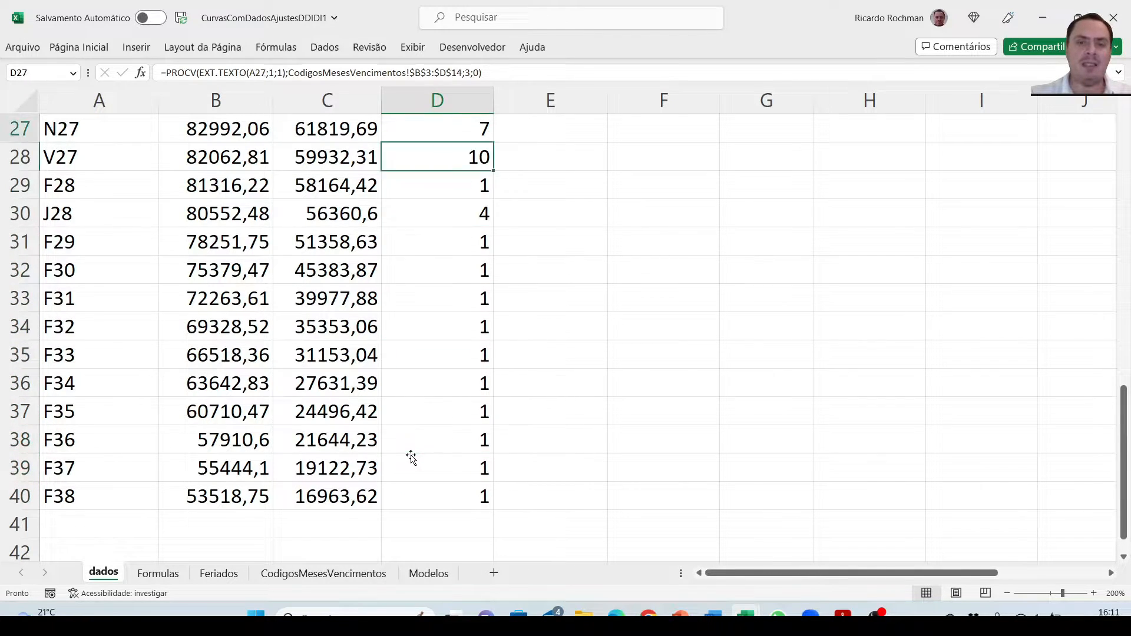
pyautogui.press('Down')
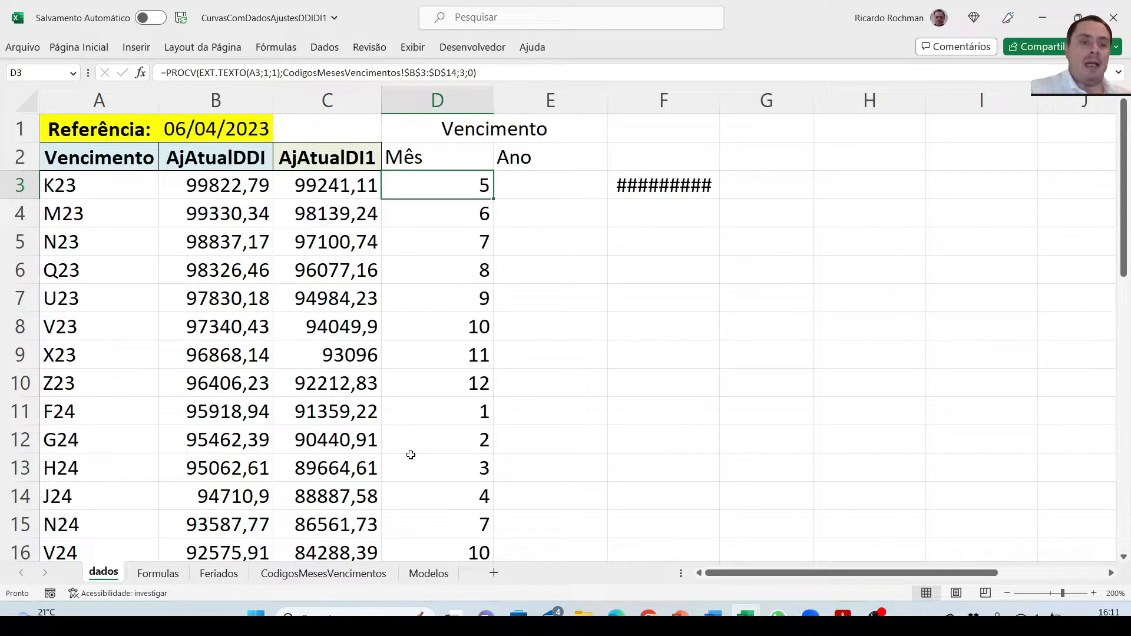
# - Begin the year formula for maturity K23 in E3 as 2000 plus the VALOR function
pyautogui.press('Right')
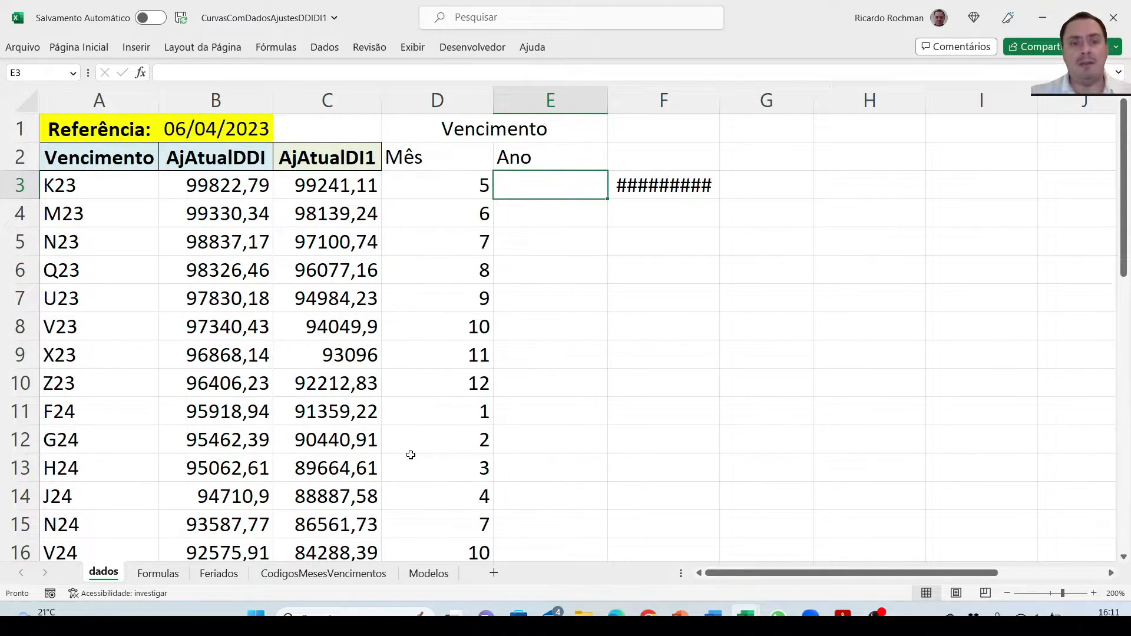
pyautogui.press('Left')
pyautogui.press('Left')
pyautogui.press('Left')
pyautogui.press('Left')
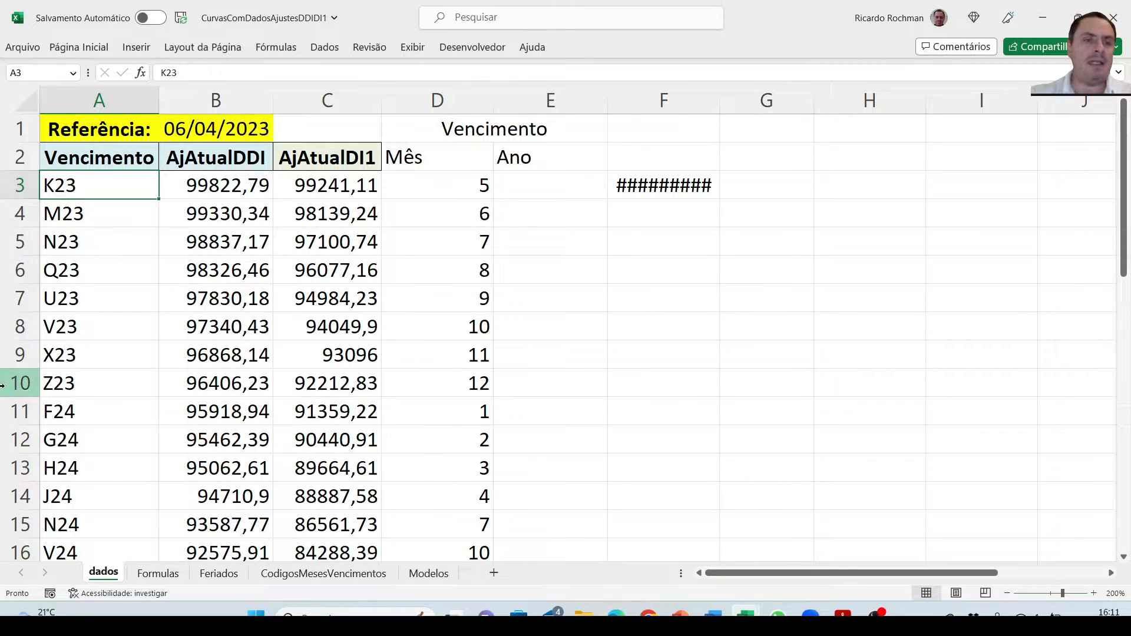
pyautogui.click(536, 173)
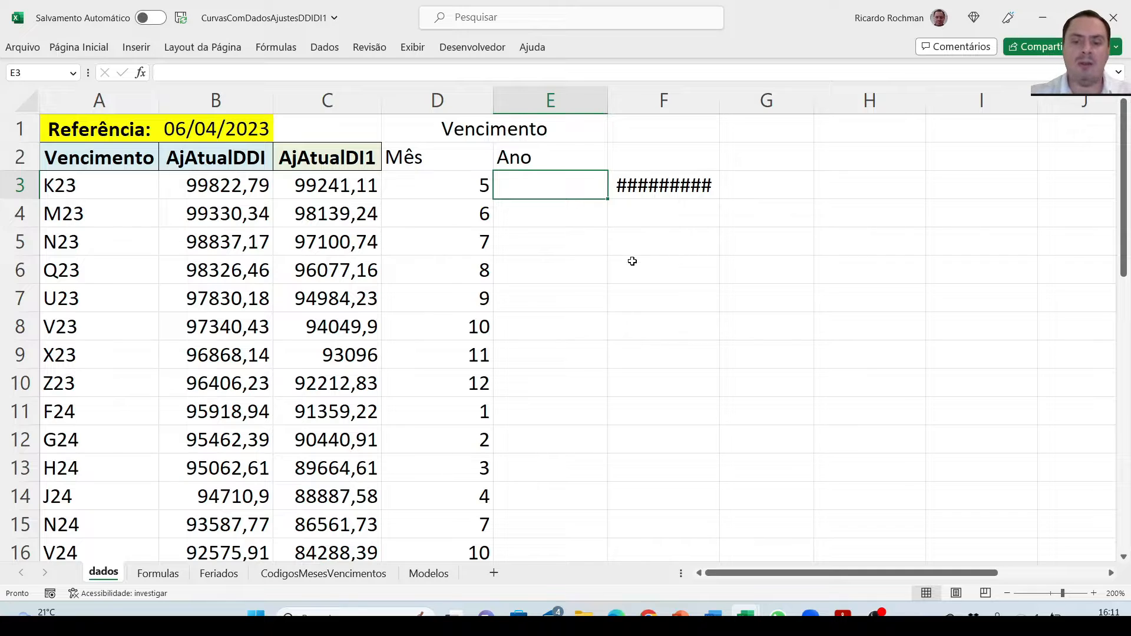
pyautogui.write('=')
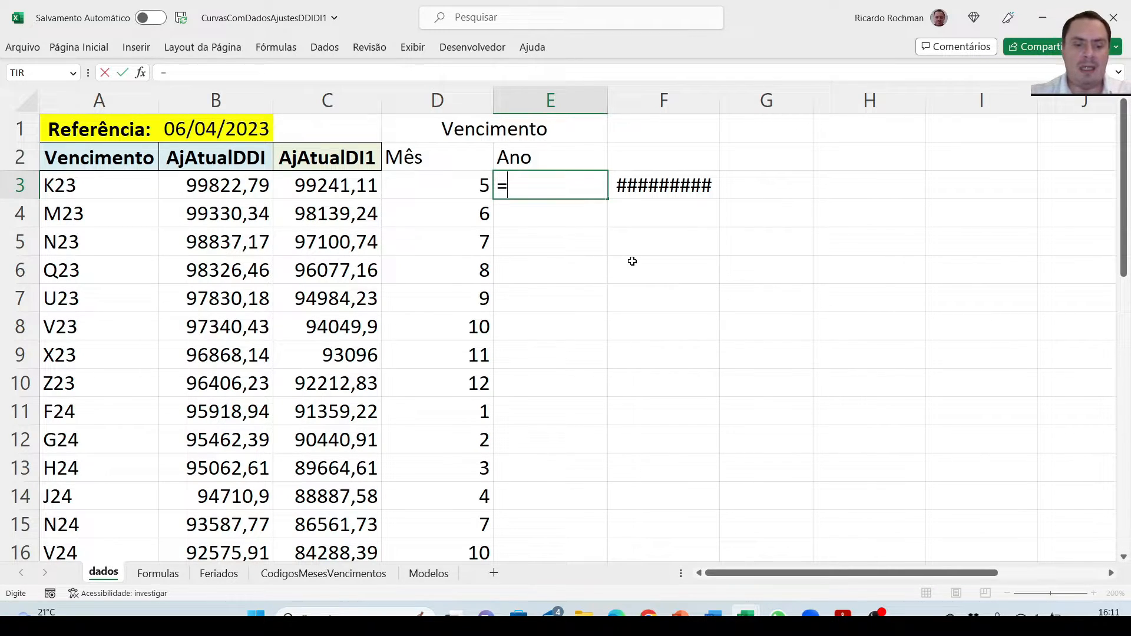
pyautogui.write('2')
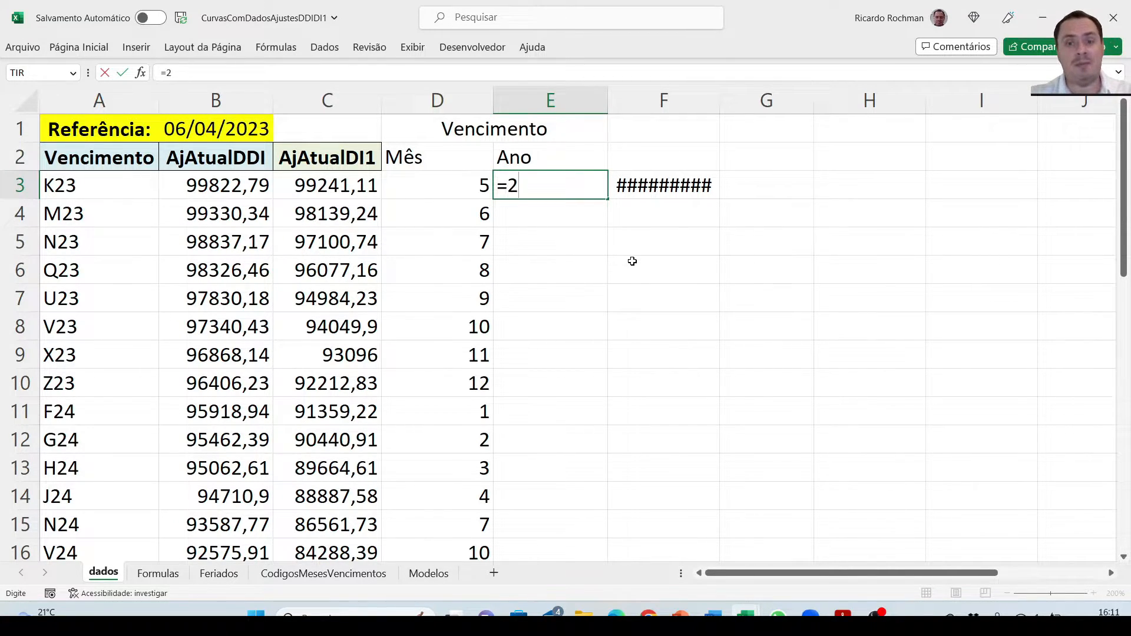
pyautogui.write('000+va')
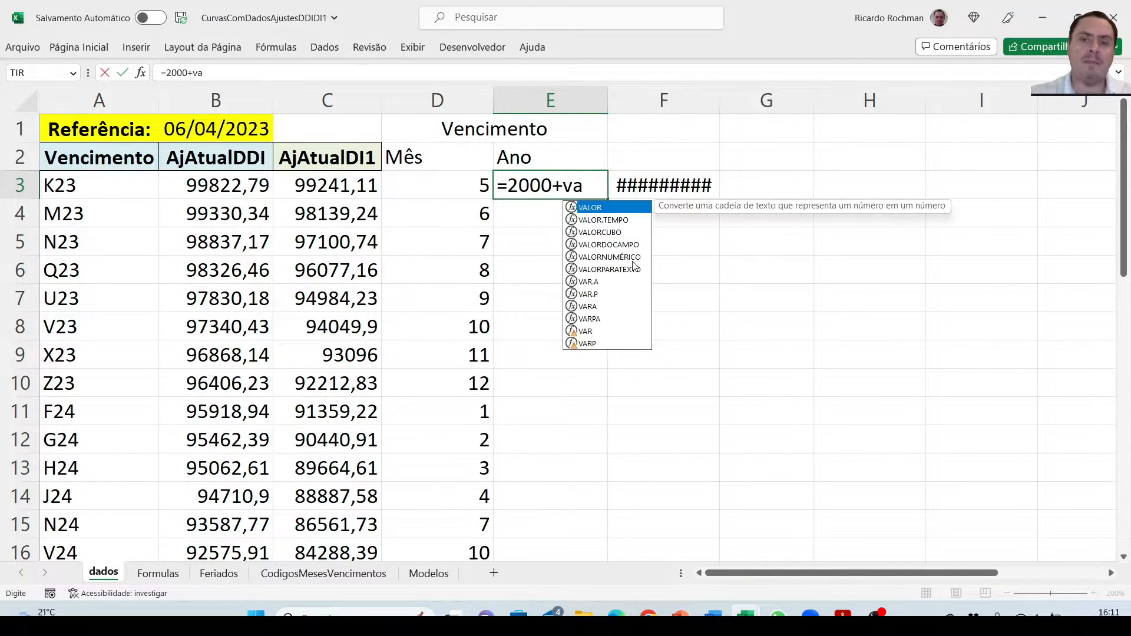
pyautogui.press('Tab')
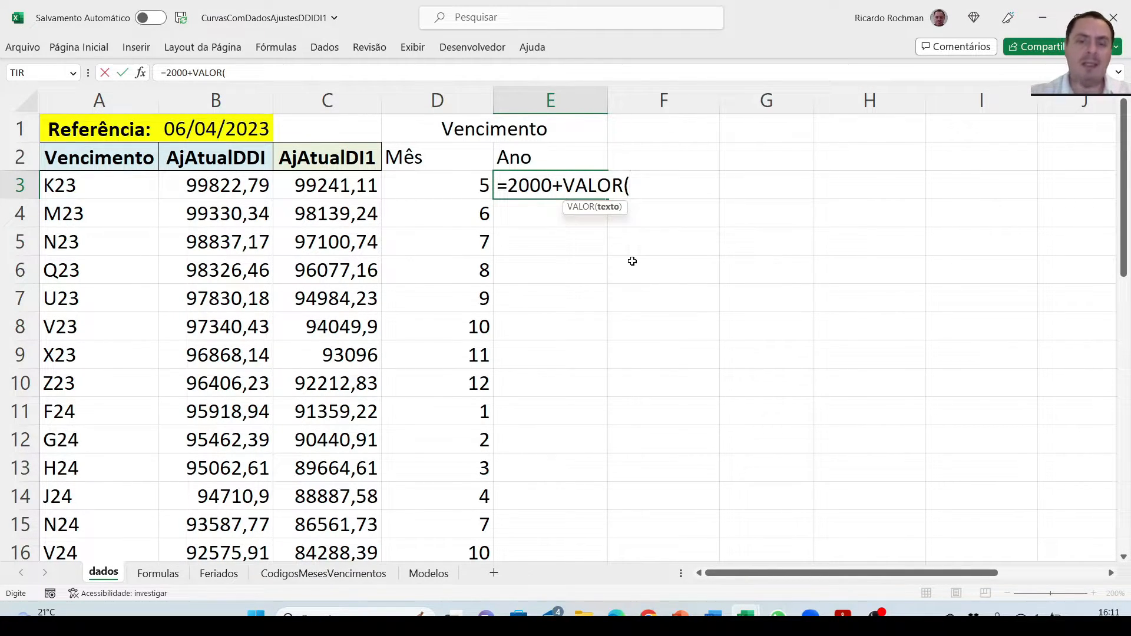
# - Complete the E3 formula as =2000+VALOR(EXT.TEXTO(A3;2;2)), taking the two year digits from the maturity code
pyautogui.write('ext')
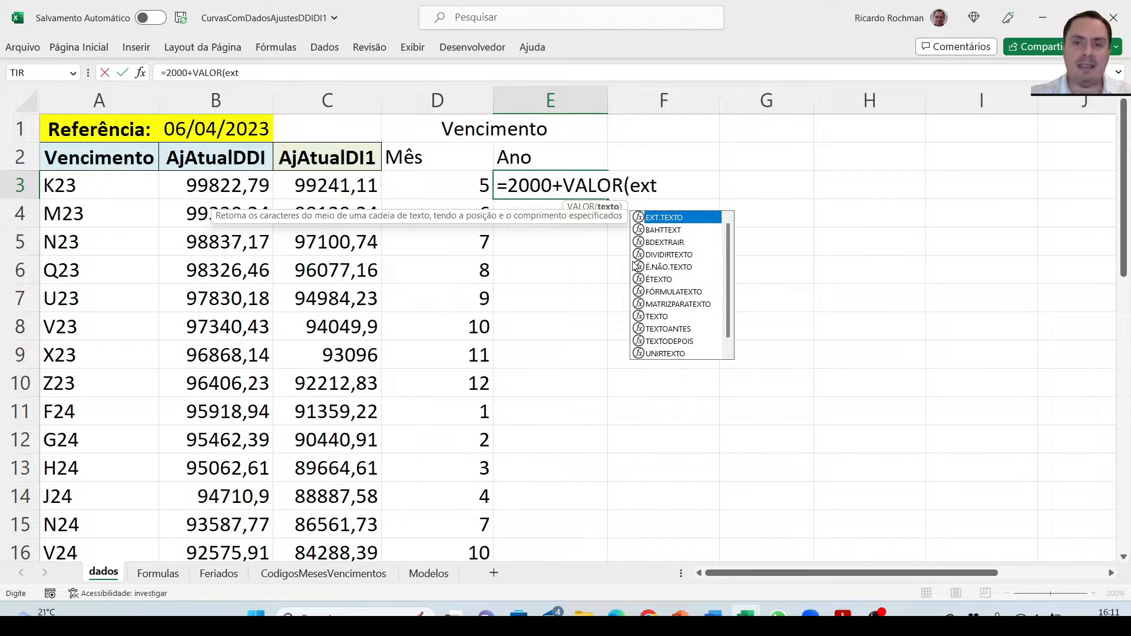
pyautogui.press('Tab')
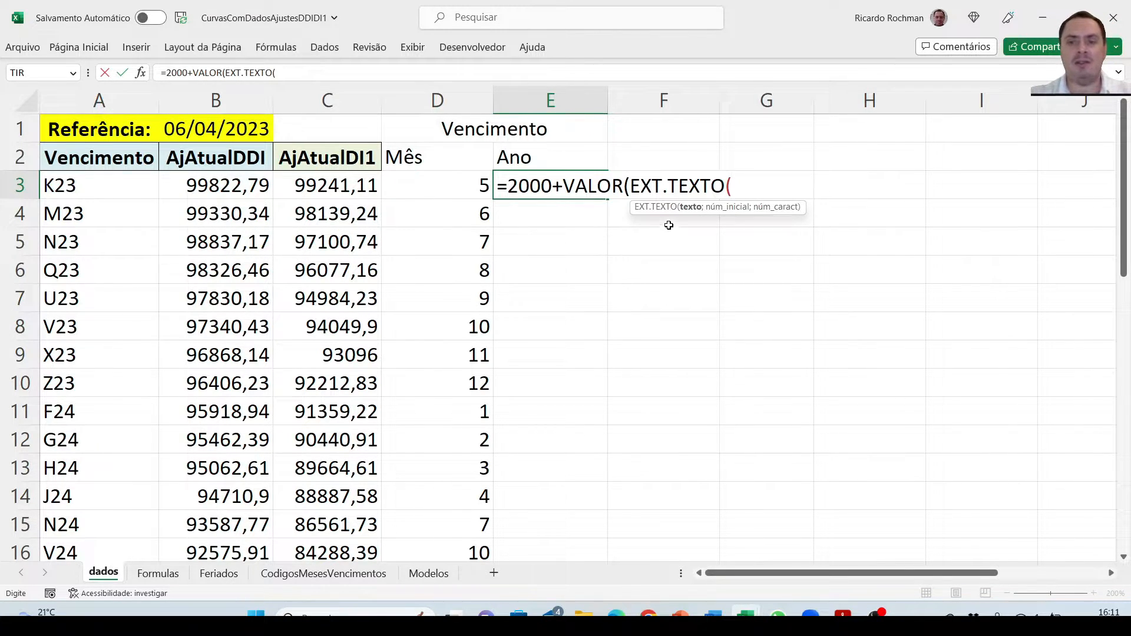
pyautogui.click(115, 183)
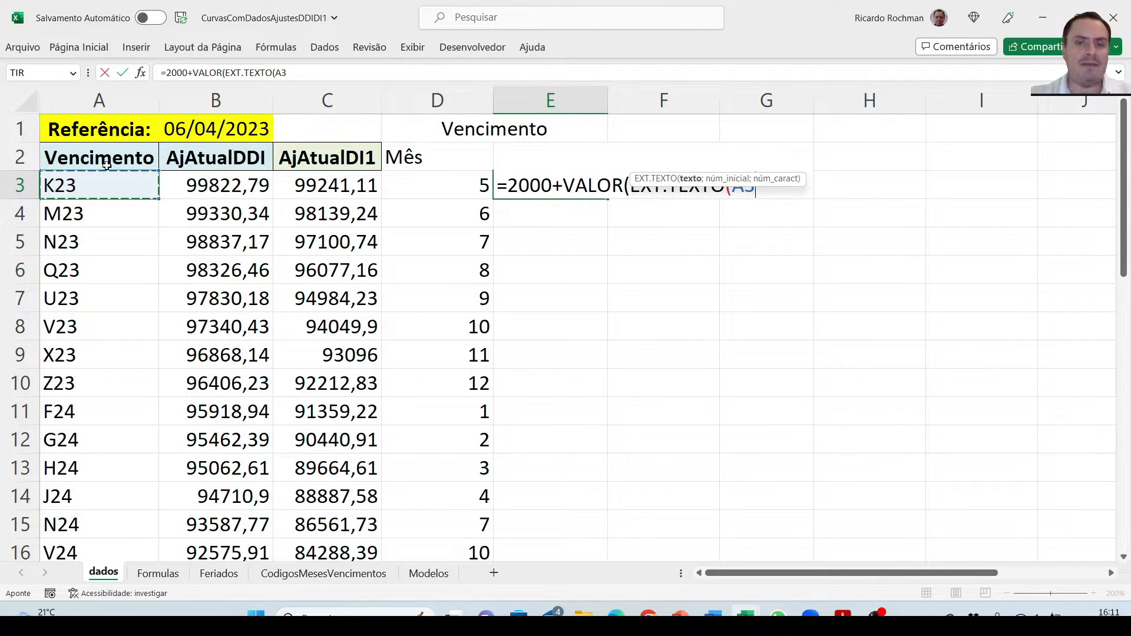
pyautogui.write(';')
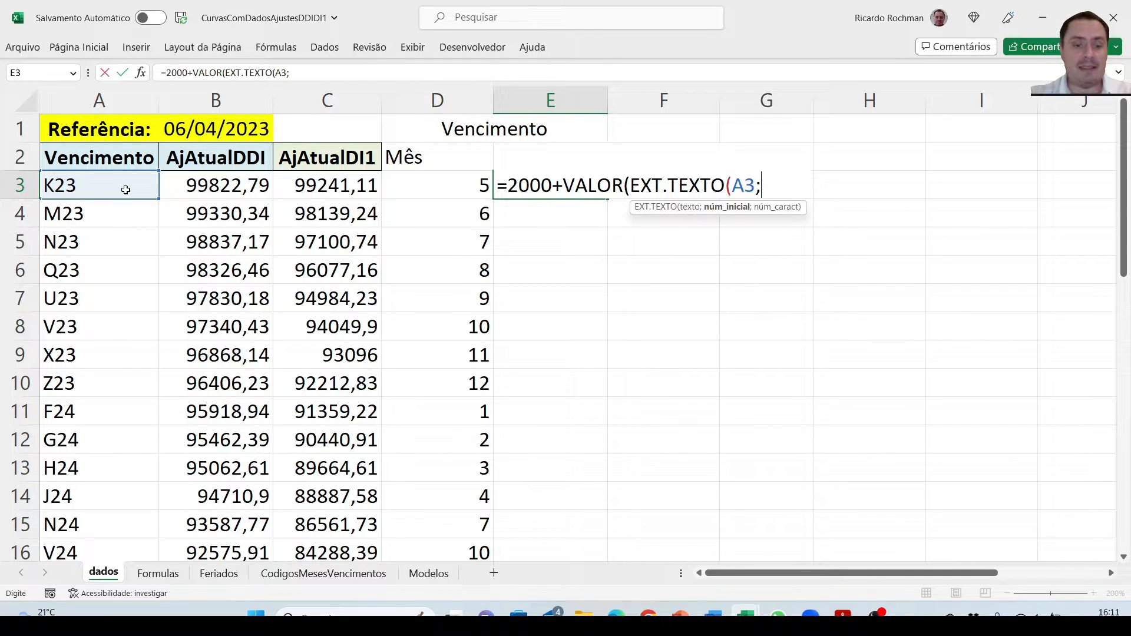
pyautogui.write('2')
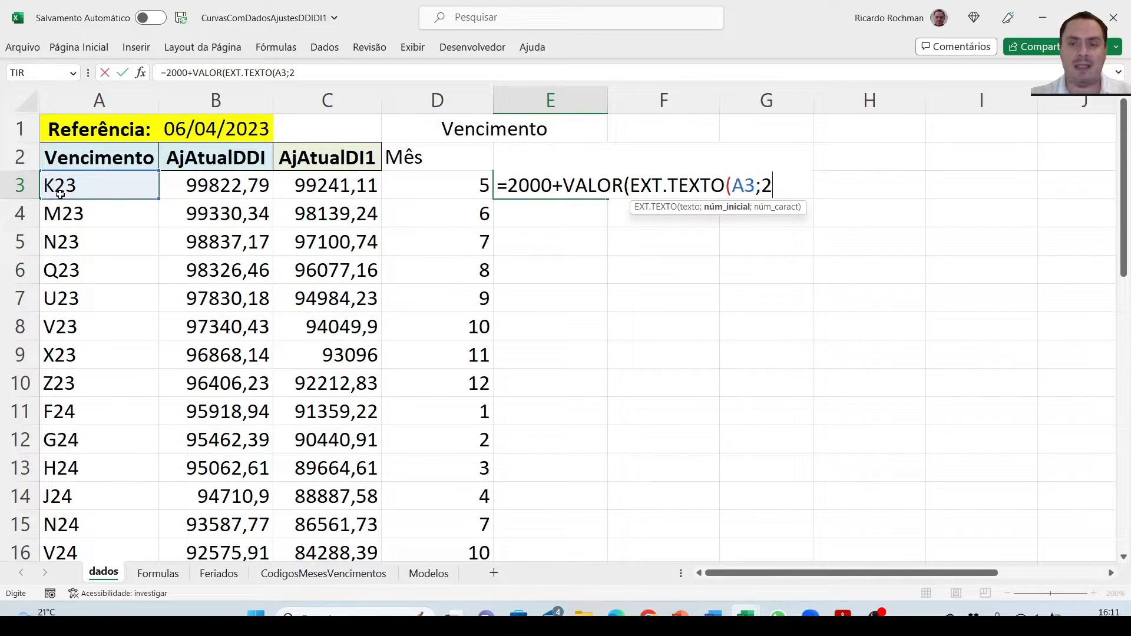
pyautogui.write(';2(')
pyautogui.press('BackSpace')
pyautogui.write(')')
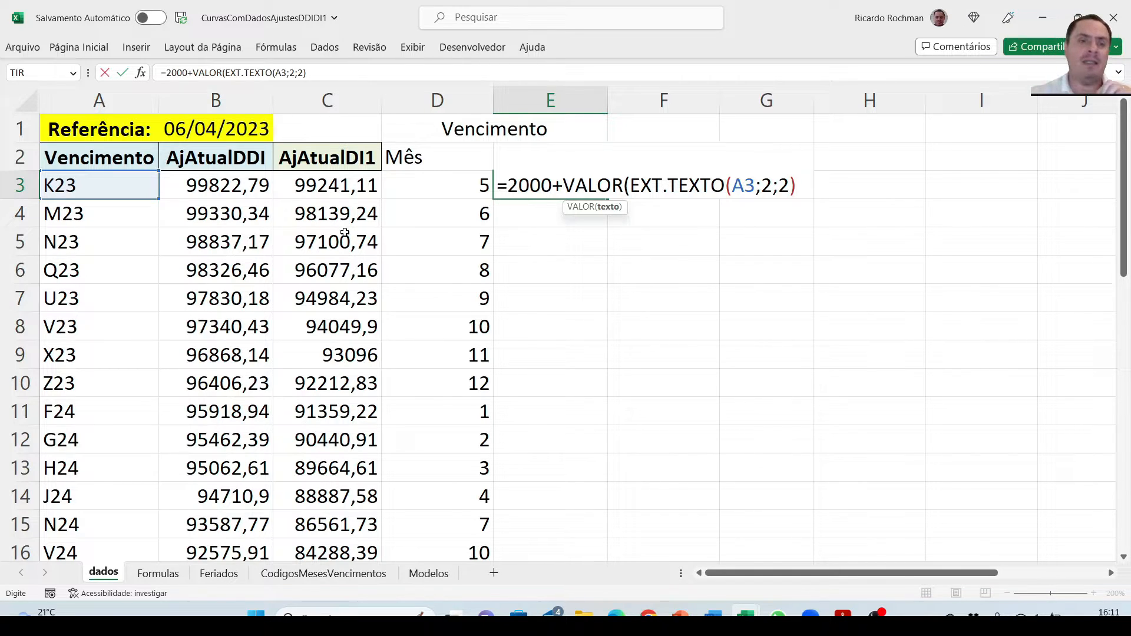
pyautogui.write(')')
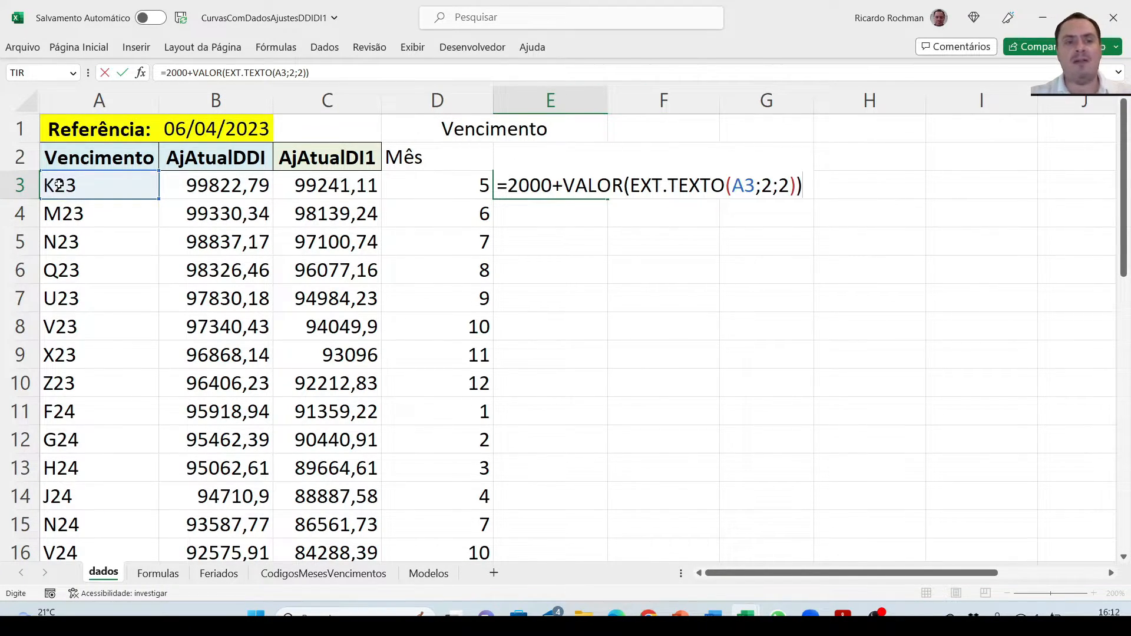
pyautogui.doubleClick(580, 183)
pyautogui.moveTo(629, 186); pyautogui.dragTo(797, 186)
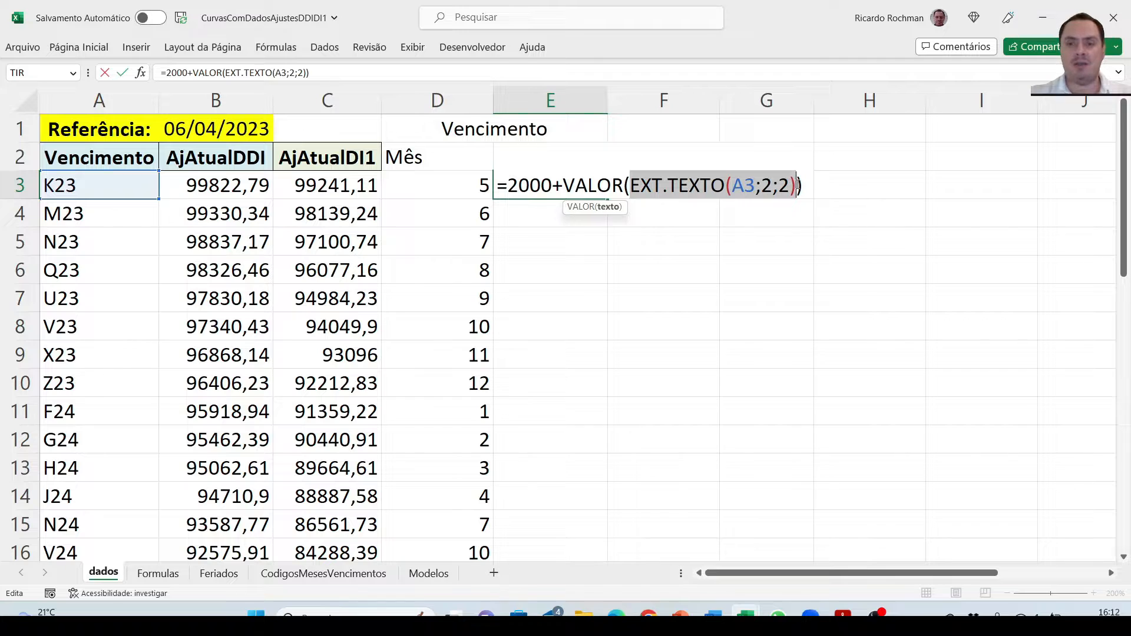
pyautogui.moveTo(563, 186); pyautogui.dragTo(814, 190)
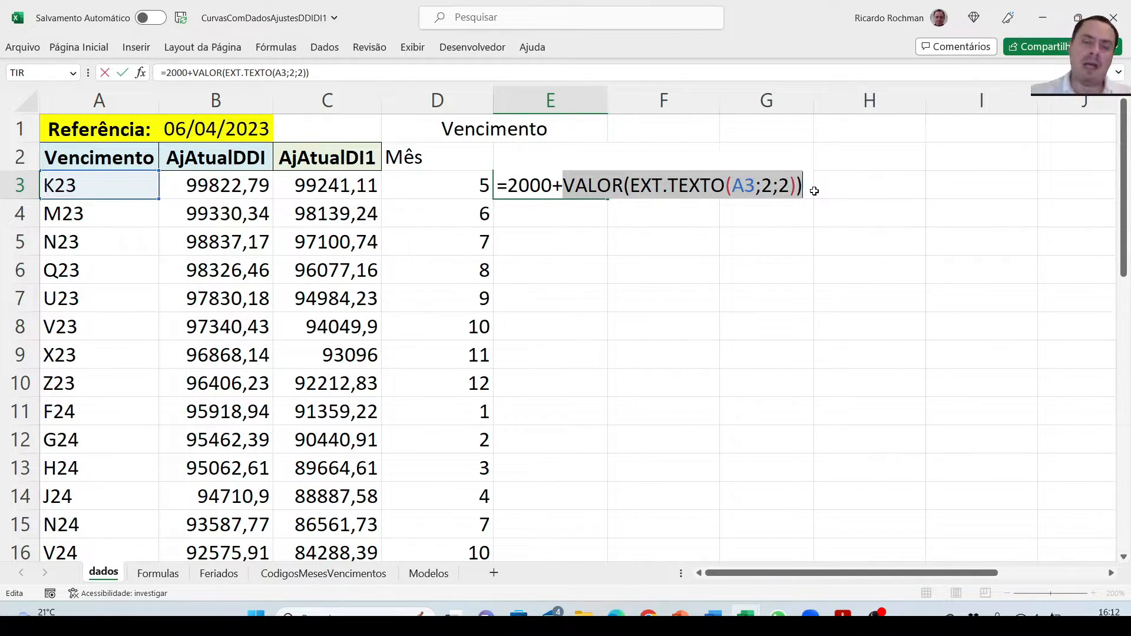
pyautogui.press('Return')
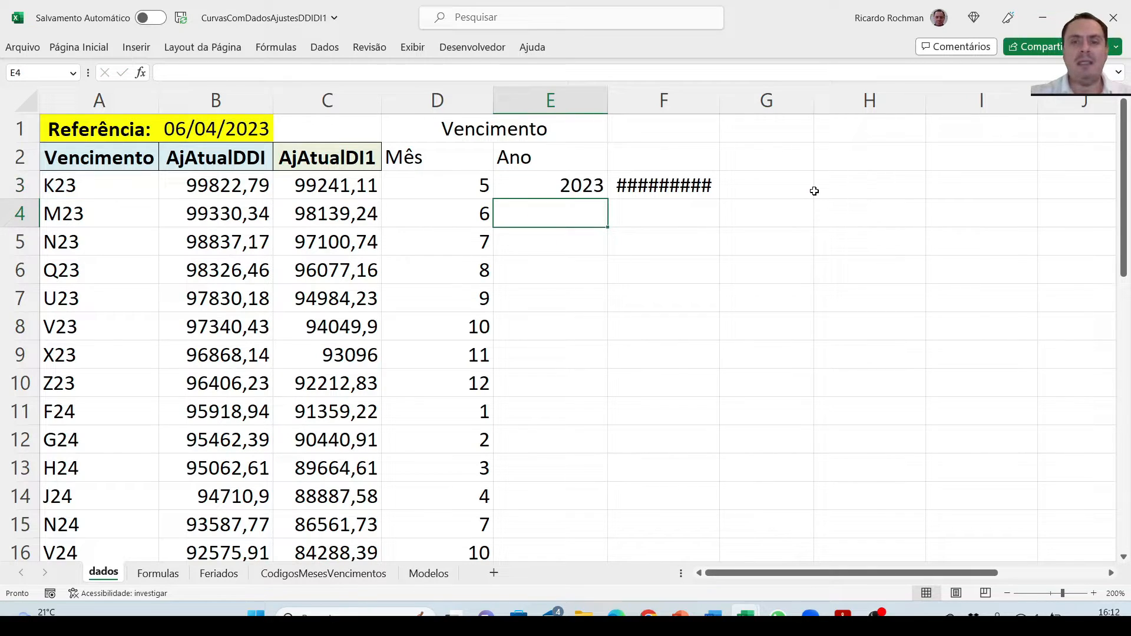
# - Fill the year formula from E3 down the Ano column for all maturities
pyautogui.press('Up')
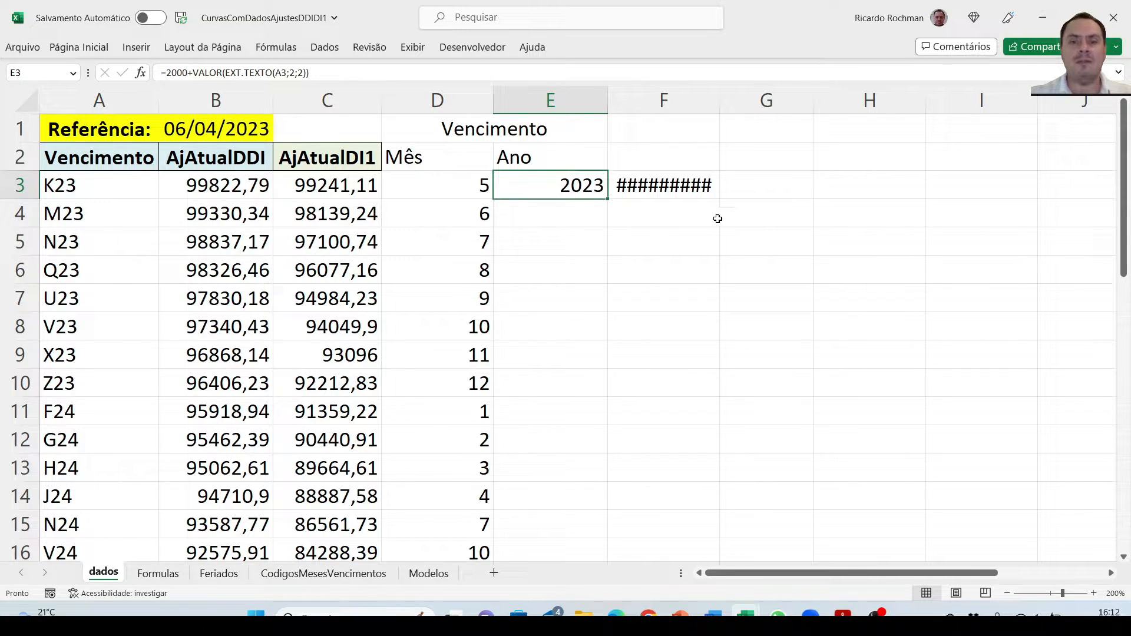
pyautogui.doubleClick(607, 199)
pyautogui.click(583, 253)
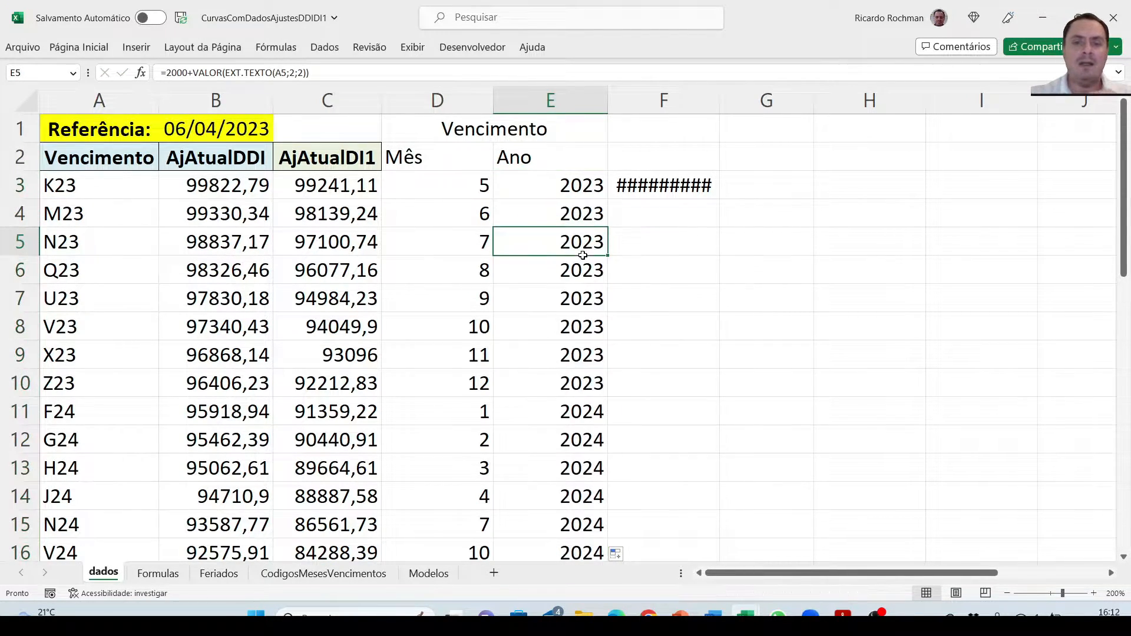
# - Check the years in the Ano column against the maturity codes, row by row down the list and back up
pyautogui.press('Down')
pyautogui.press('Down')
pyautogui.press('Down')
pyautogui.press('Down')
pyautogui.press('Down')
pyautogui.press('Down')
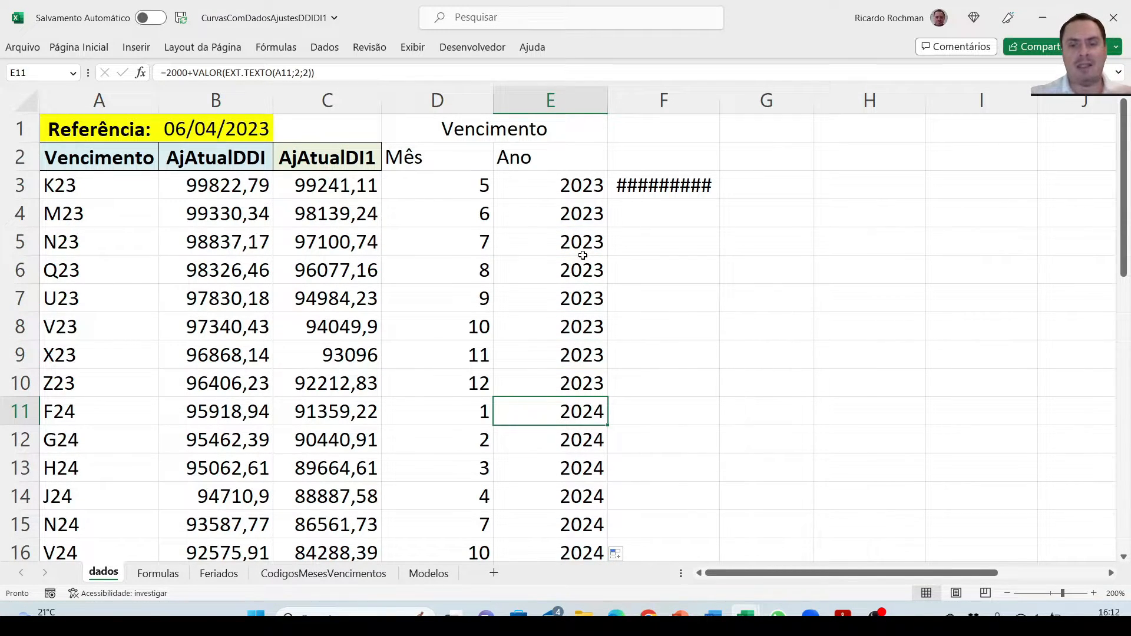
pyautogui.press('Down')
pyautogui.press('Down')
pyautogui.press('Down')
pyautogui.press('Down')
pyautogui.press('Down')
pyautogui.press('Down')
pyautogui.press('Down')
pyautogui.press('Down')
pyautogui.press('Down')
pyautogui.press('Down')
pyautogui.press('Down')
pyautogui.press('Down')
pyautogui.press('Down')
pyautogui.press('Down')
pyautogui.press('Down')
pyautogui.press('Down')
pyautogui.press('Down')
pyautogui.press('Down')
pyautogui.press('Down')
pyautogui.press('Down')
pyautogui.press('Down')
pyautogui.press('Down')
pyautogui.press('Down')
pyautogui.press('Down')
pyautogui.press('Down')
pyautogui.press('Down')
pyautogui.press('Down')
pyautogui.press('Down')
pyautogui.press('Down')
pyautogui.press('Down')
pyautogui.press('Up')
pyautogui.press('Up')
pyautogui.press('Up')
pyautogui.press('Up')
pyautogui.press('Up')
pyautogui.press('Up')
pyautogui.press('Up')
pyautogui.press('Up')
pyautogui.press('Up')
pyautogui.press('Up')
pyautogui.press('Up')
pyautogui.press('Up')
pyautogui.press('Up')
pyautogui.press('Up')
pyautogui.press('Up')
pyautogui.press('Up')
pyautogui.press('Up')
pyautogui.press('Up')
pyautogui.press('Up')
pyautogui.press('Up')
pyautogui.press('Up')
pyautogui.press('Down')
pyautogui.press('Down')
# - Enter the column heading "Dia de" in F1 and "Vencimento" in F2
pyautogui.press('Right')
pyautogui.press('Up')
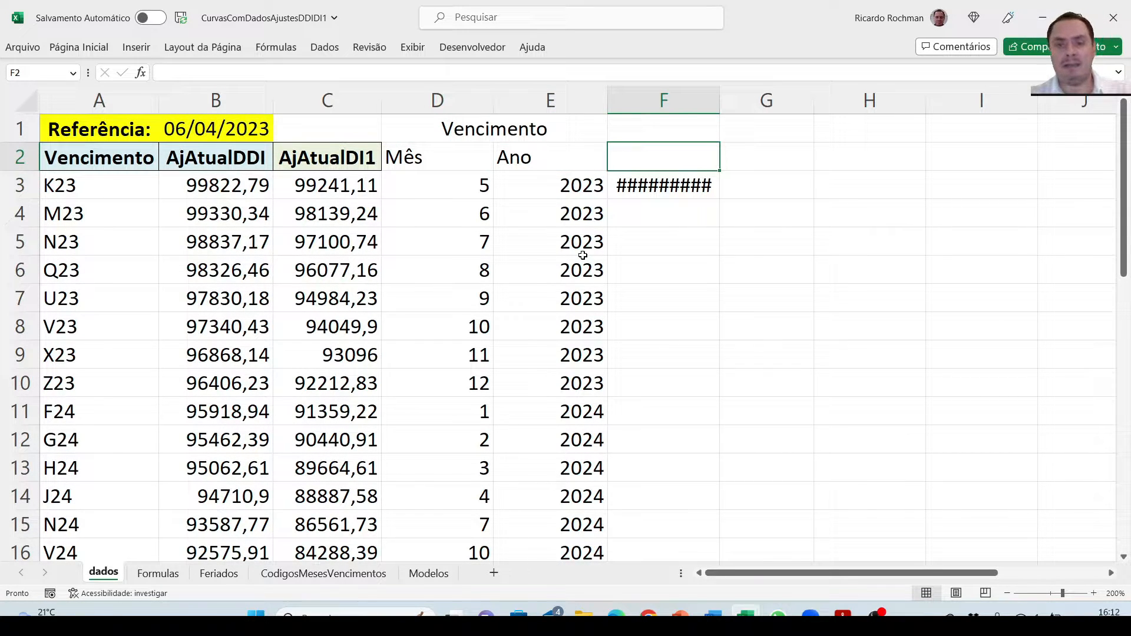
pyautogui.press('Up')
pyautogui.write('Dia de')
pyautogui.press('Return')
pyautogui.write('Vencimentpp')
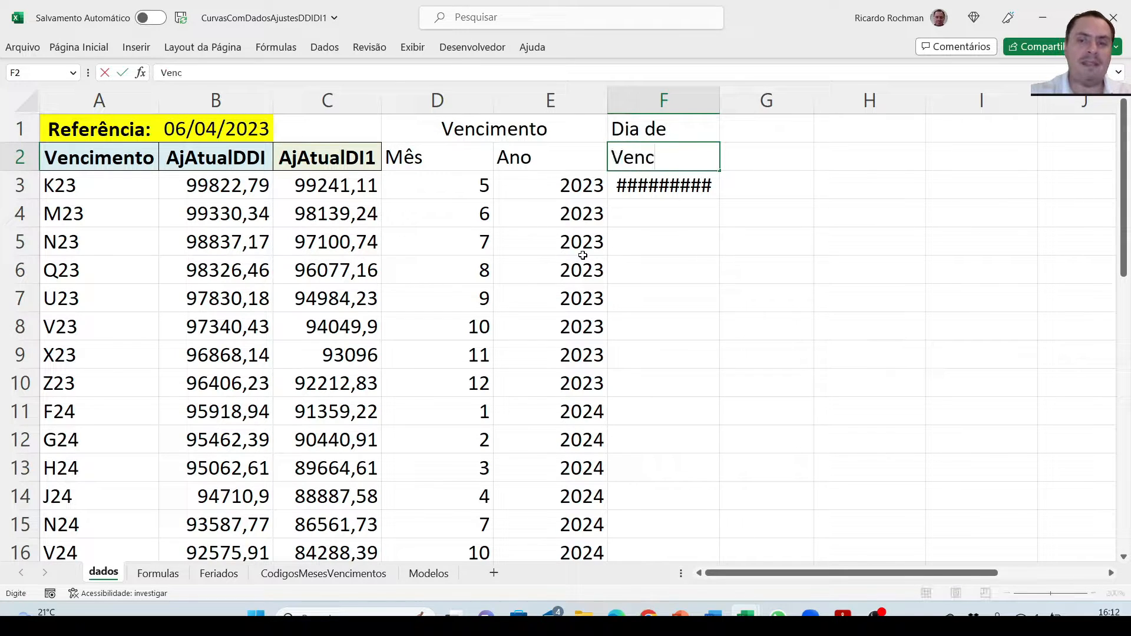
pyautogui.press('BackSpace')
pyautogui.press('BackSpace')
pyautogui.press('BackSpace')
pyautogui.write('to')
pyautogui.press('Return')
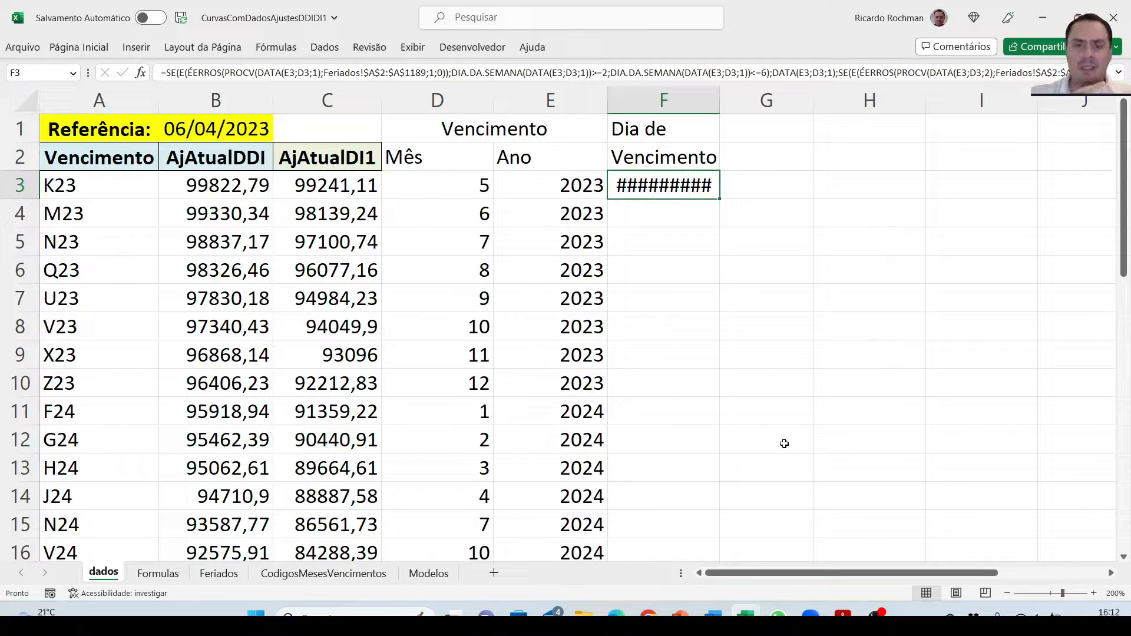
# - Switch to Adobe Acrobat Reader and examine the Vencimento definition on page 1 of the DDI Futuro contract
pyautogui.click(765, 539)
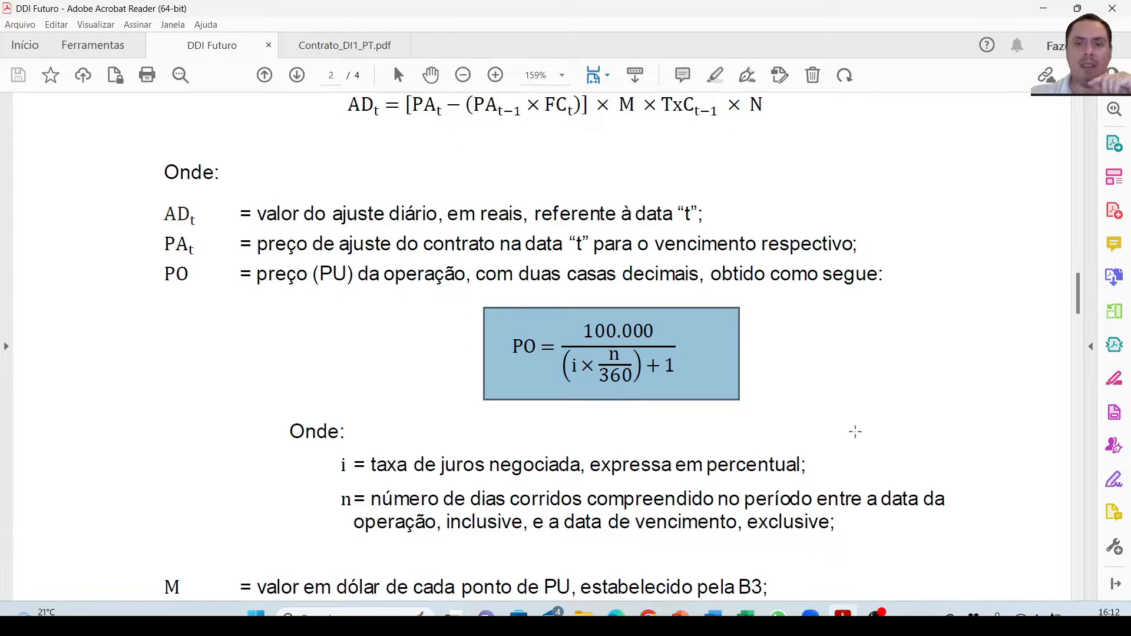
pyautogui.moveTo(1071, 302); pyautogui.dragTo(1076, 189)
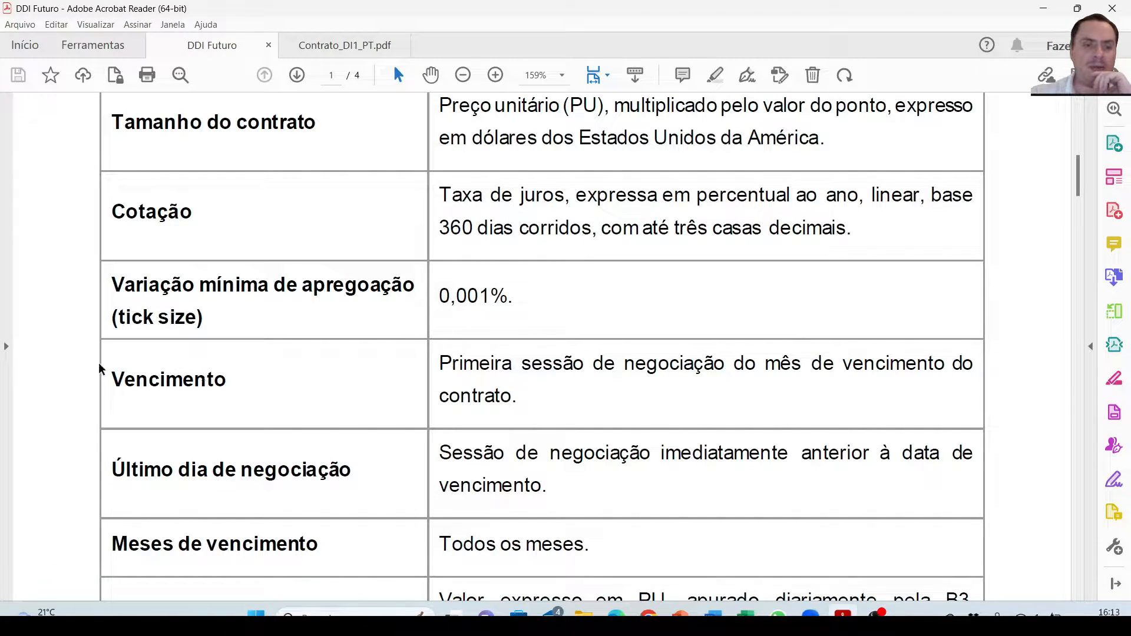
pyautogui.moveTo(108, 377); pyautogui.dragTo(232, 399)
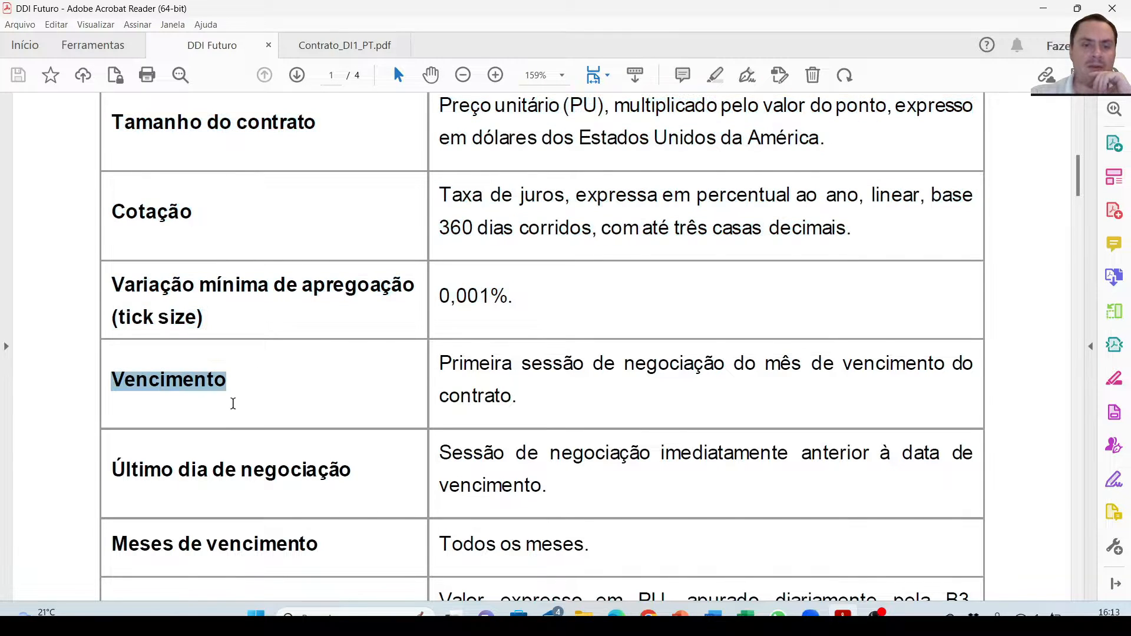
pyautogui.moveTo(439, 360); pyautogui.dragTo(846, 403)
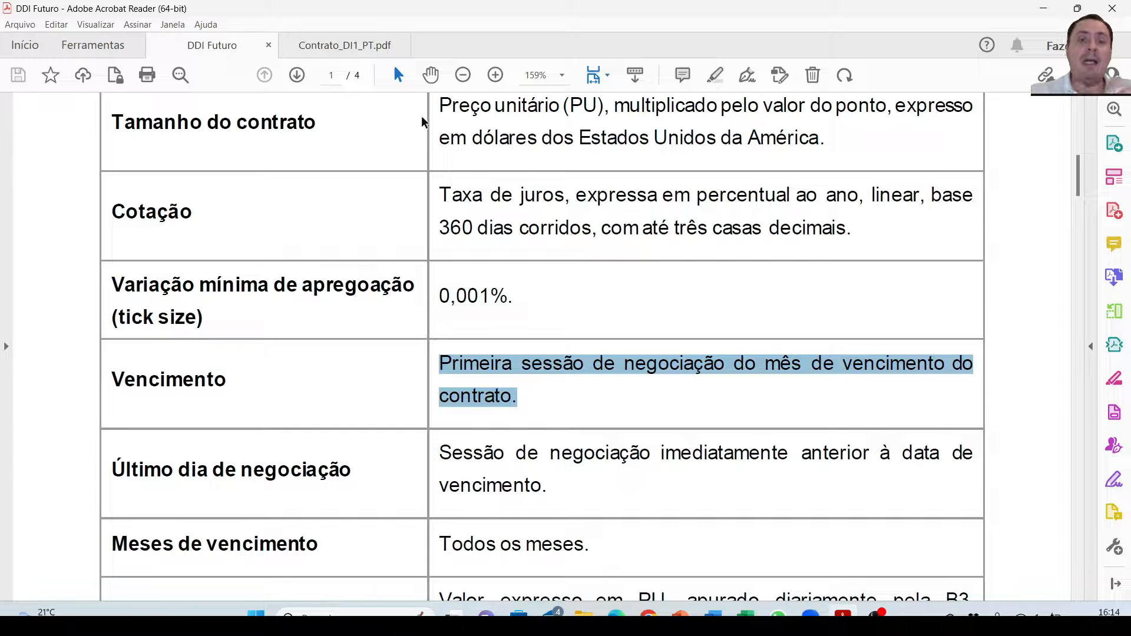
# - Examine the Vencimento definition on page 1 of Contrato_DI1_PT.pdf
pyautogui.click(322, 49)
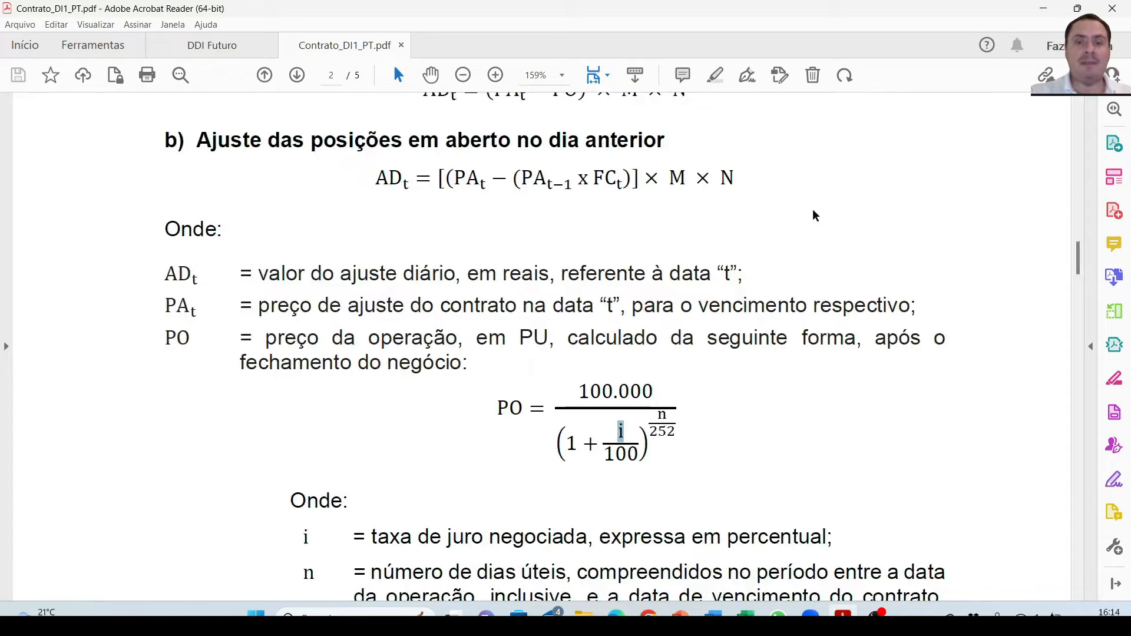
pyautogui.moveTo(1076, 261); pyautogui.dragTo(1072, 164)
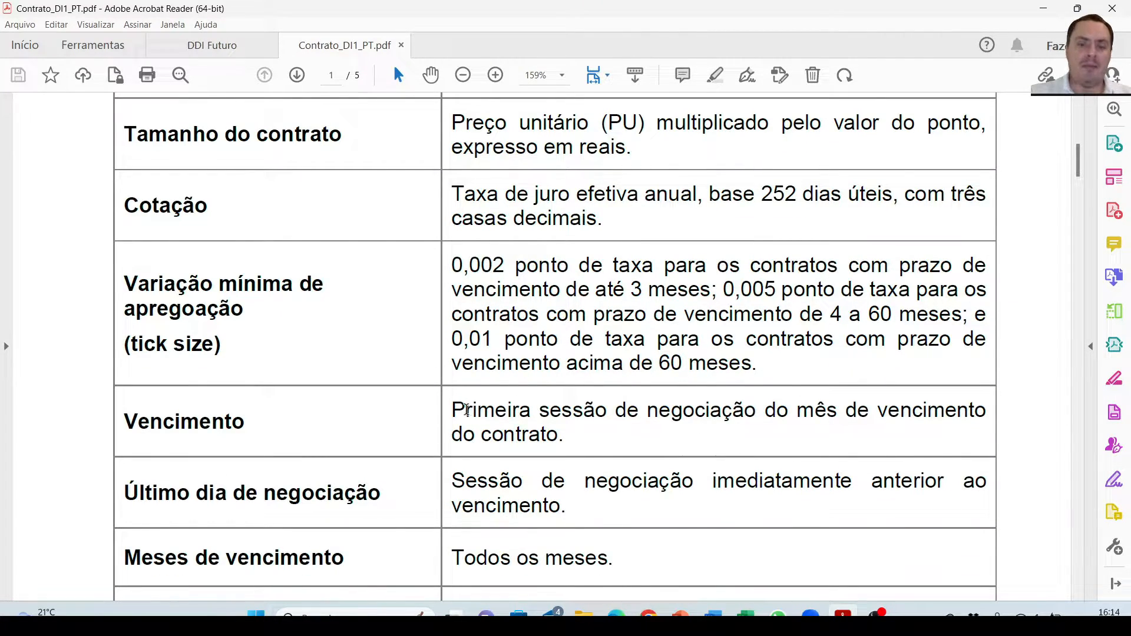
pyautogui.moveTo(452, 410); pyautogui.dragTo(689, 438)
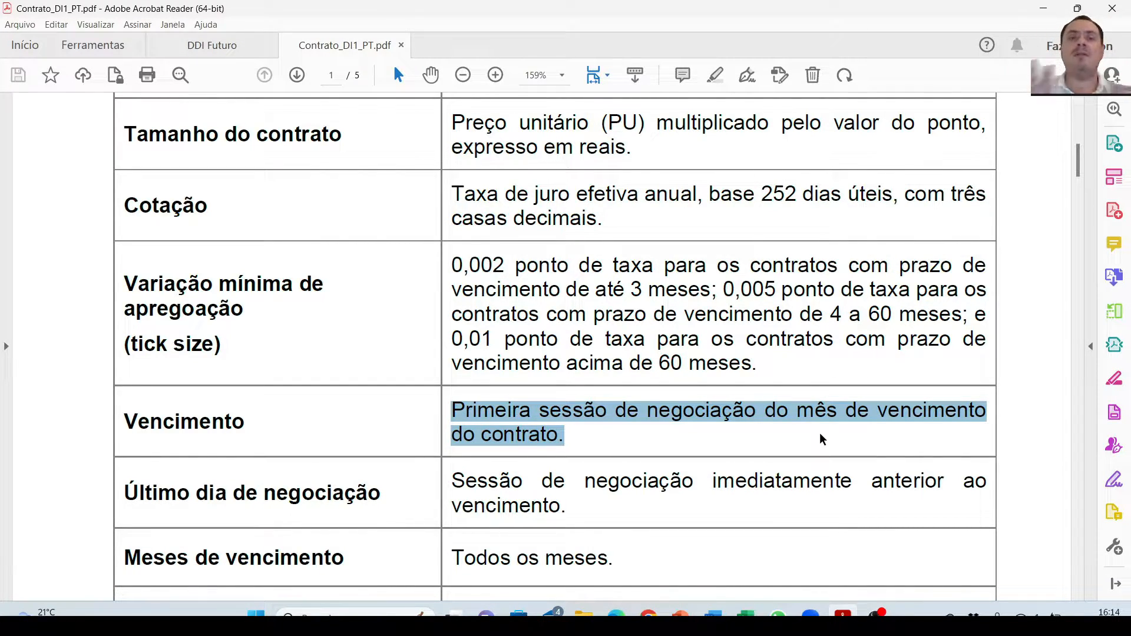
pyautogui.click(637, 554)
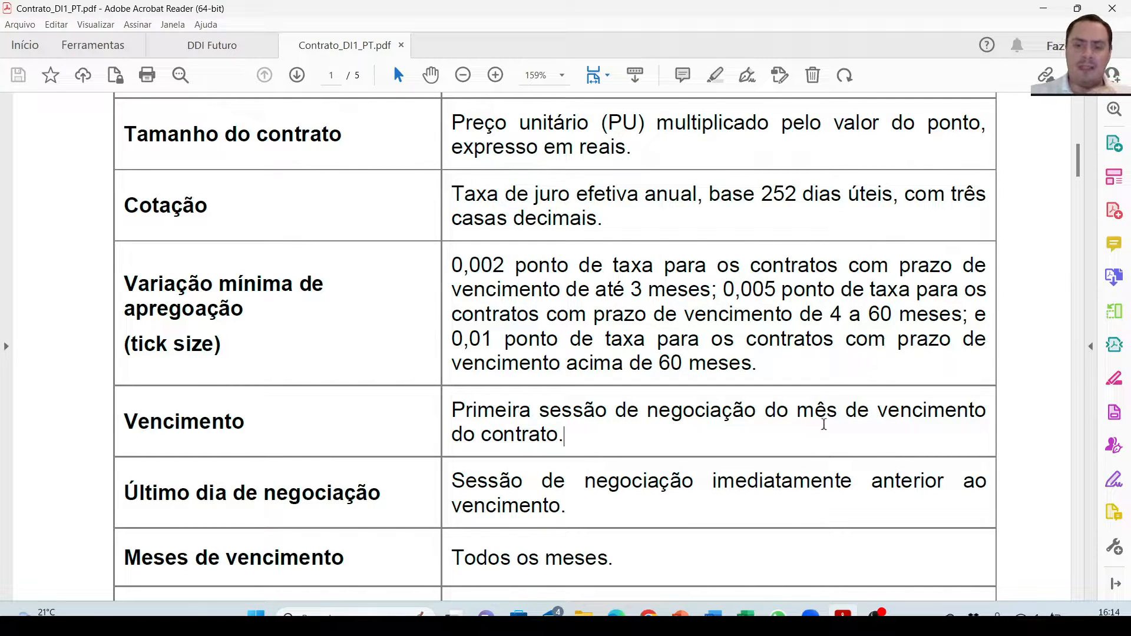
# - Switch to the CurvasComDadosAjustesDDIDI1 workbook in Excel and examine the holiday lookup, weekday tests and day-1 result in F3's formula
pyautogui.click(746, 612)
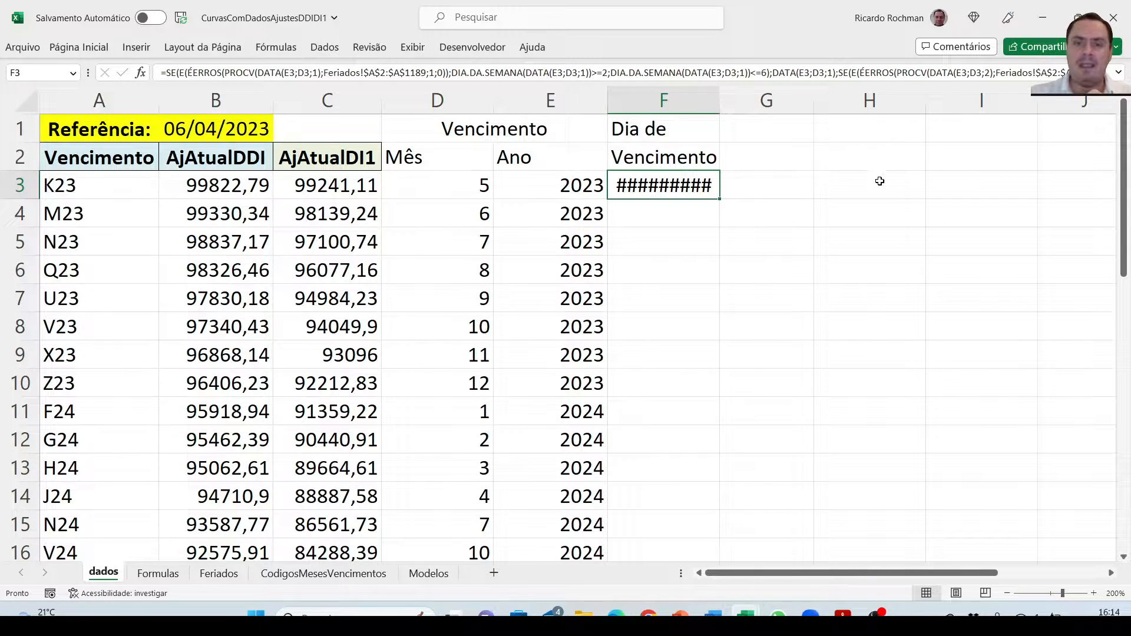
pyautogui.doubleClick(698, 188)
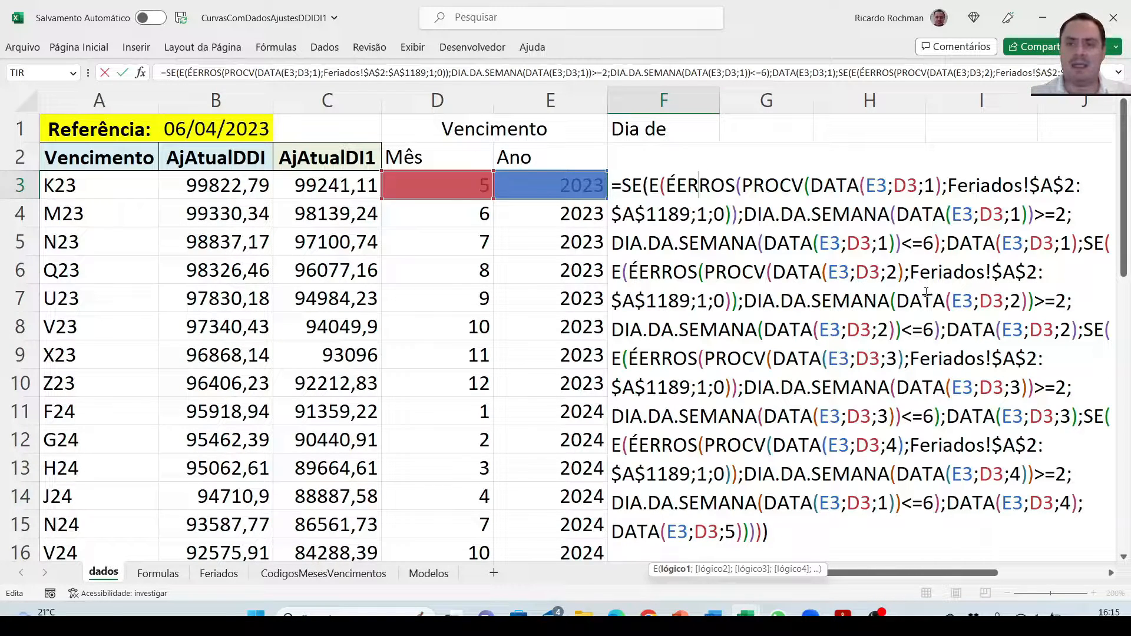
pyautogui.moveTo(648, 183); pyautogui.dragTo(728, 215)
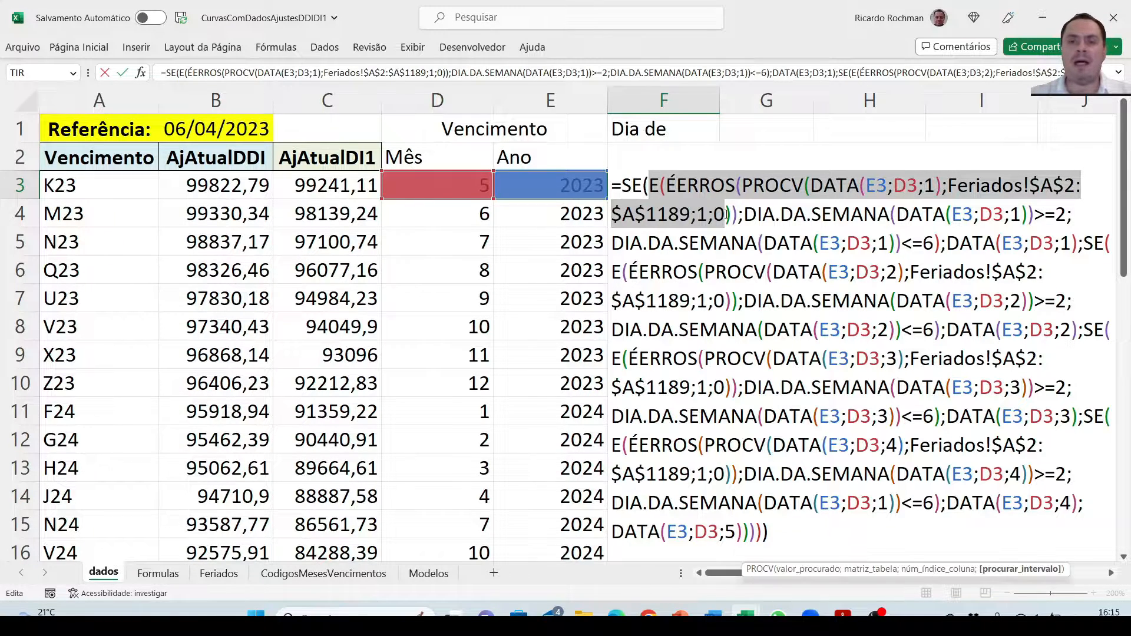
pyautogui.click(690, 187)
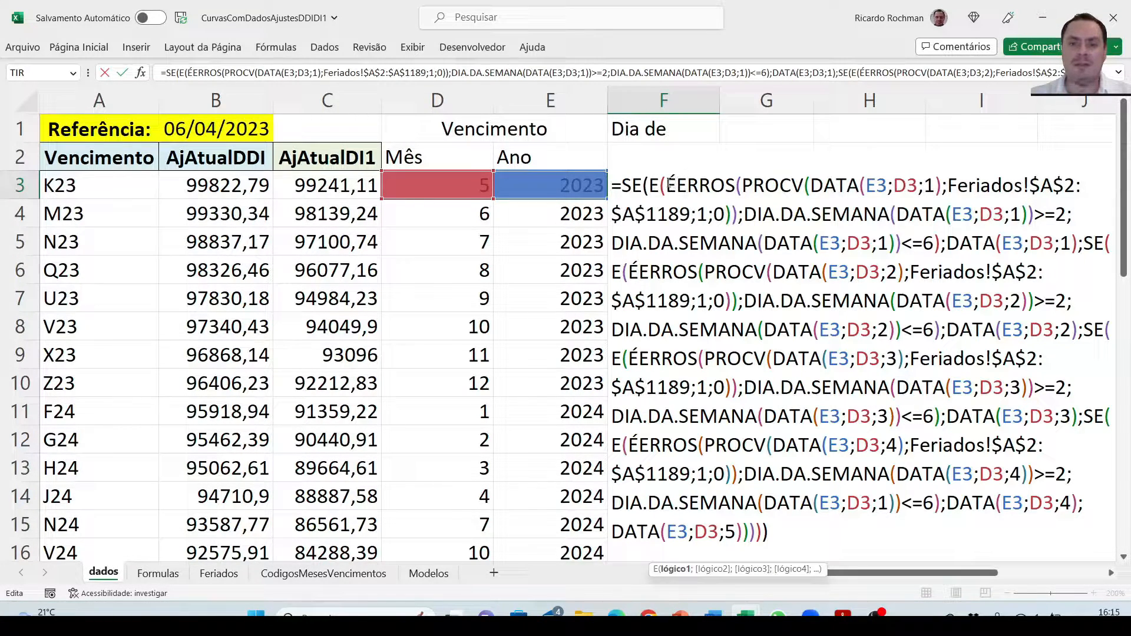
pyautogui.moveTo(667, 186); pyautogui.dragTo(941, 186)
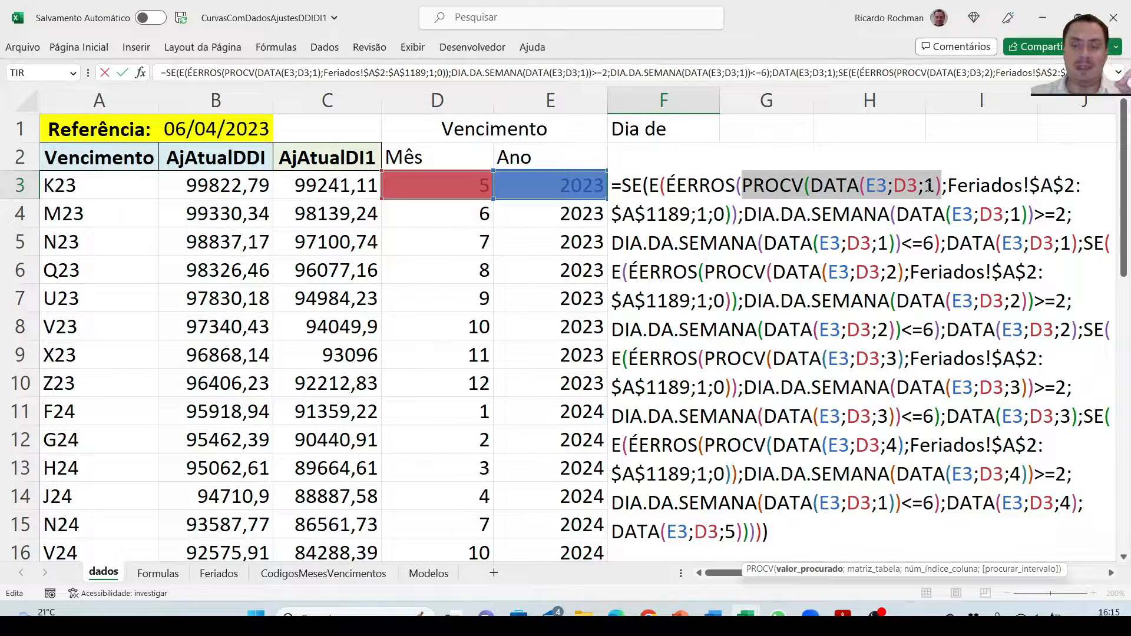
pyautogui.moveTo(664, 186); pyautogui.dragTo(740, 207)
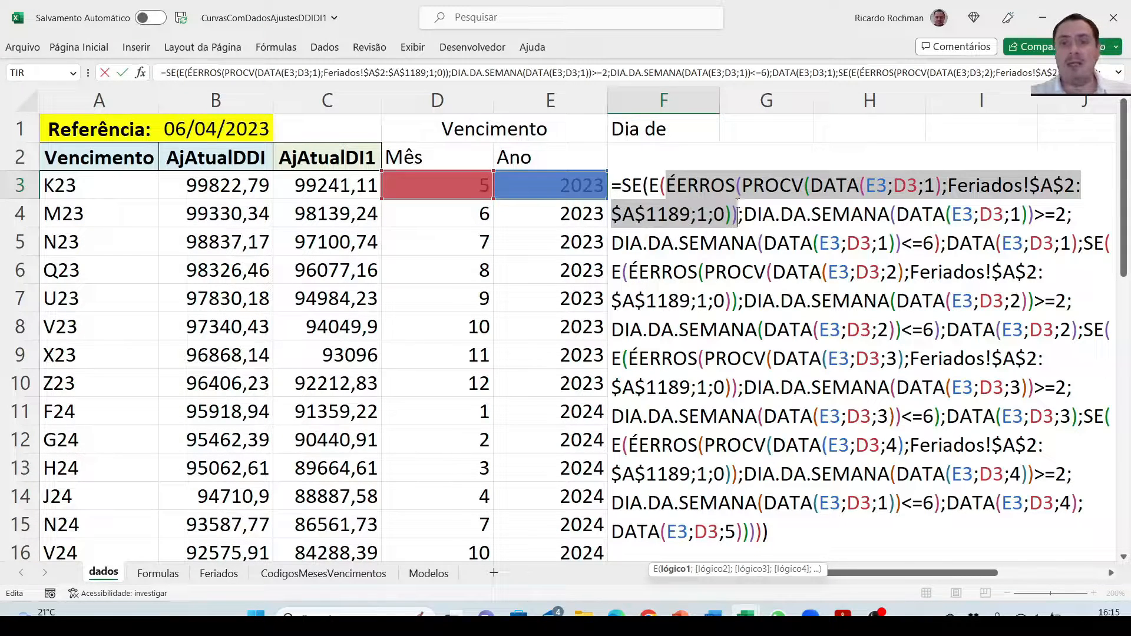
pyautogui.moveTo(652, 186); pyautogui.dragTo(737, 216)
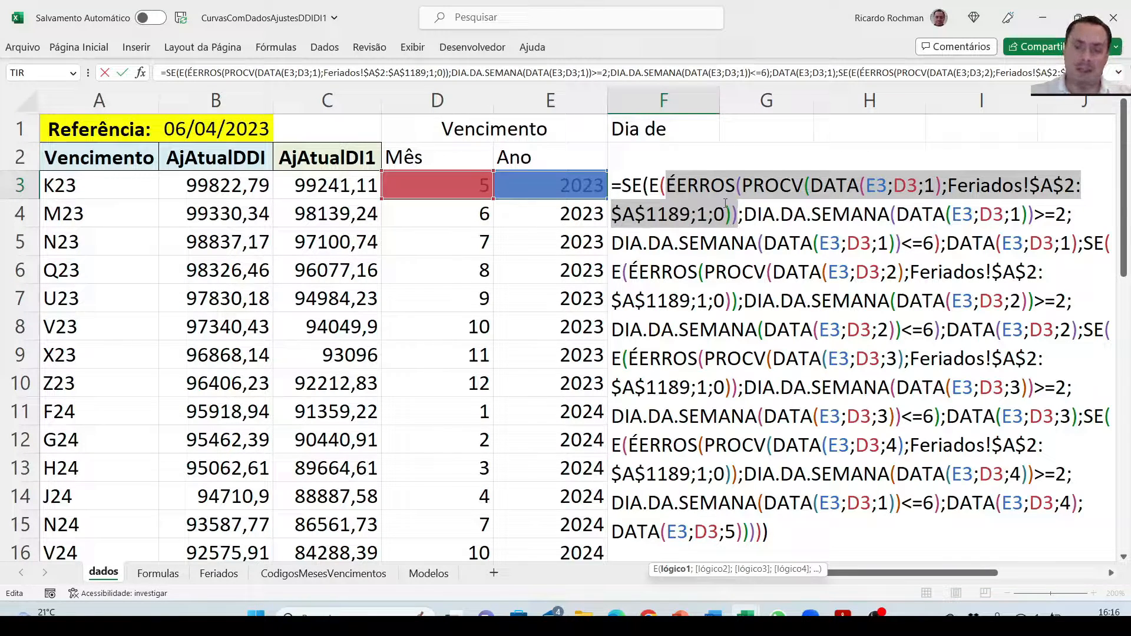
pyautogui.moveTo(743, 215); pyautogui.dragTo(1073, 218)
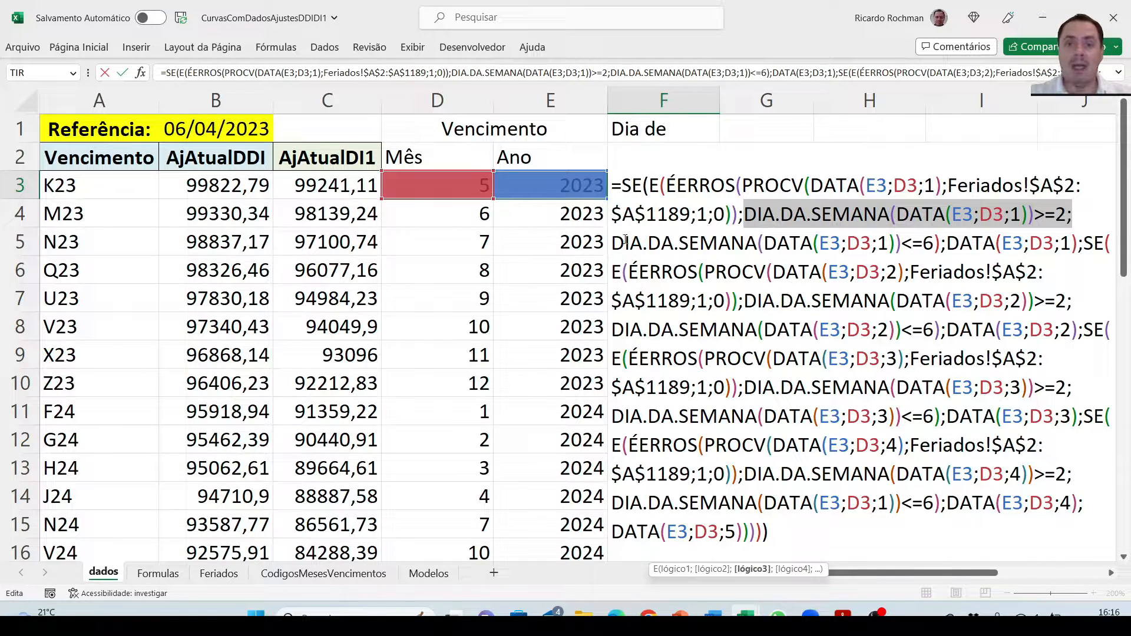
pyautogui.moveTo(611, 242); pyautogui.dragTo(930, 245)
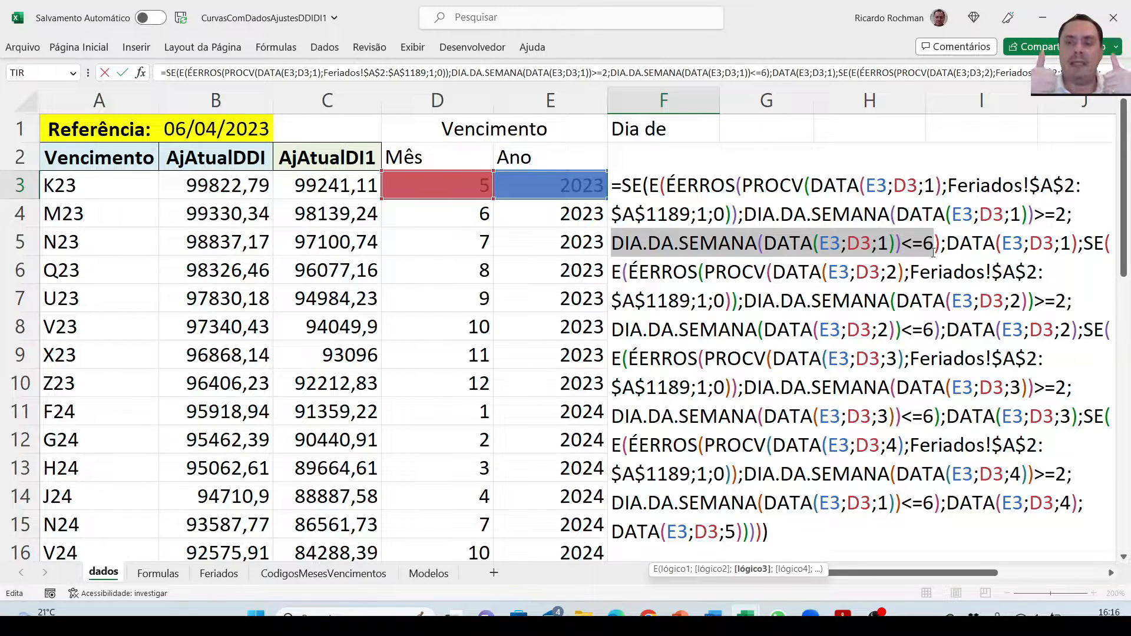
pyautogui.moveTo(945, 243); pyautogui.dragTo(1054, 256)
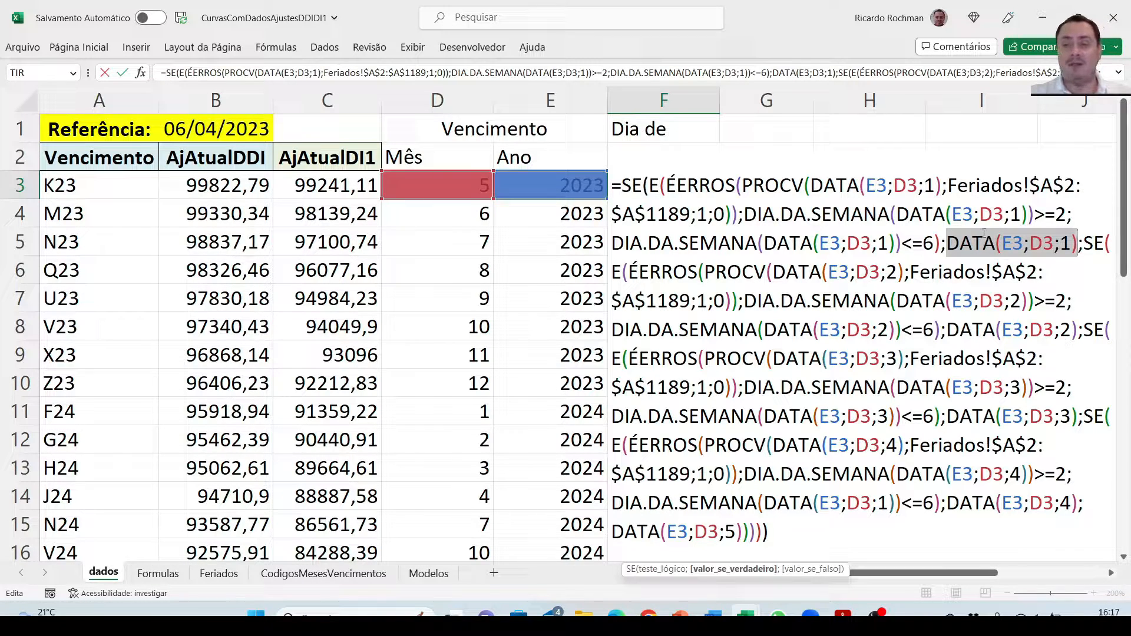
# - Examine the nested SE fallbacks for days 2 to 5 in F3's formula and leave the formula as is
pyautogui.moveTo(1082, 243); pyautogui.dragTo(915, 273)
pyautogui.click(896, 272)
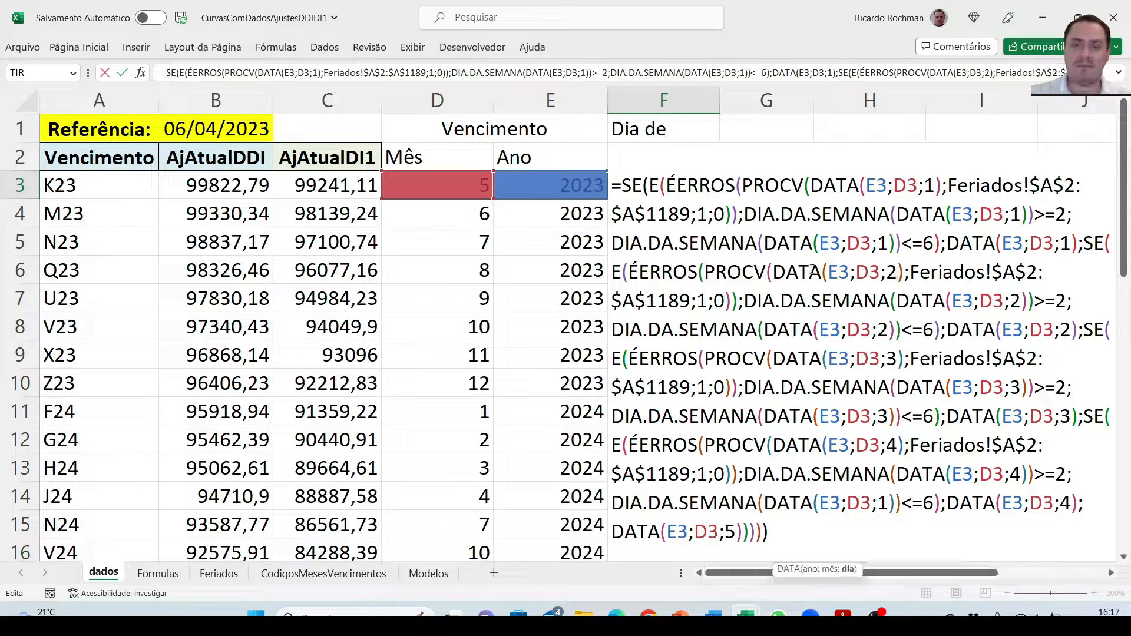
pyautogui.moveTo(772, 272); pyautogui.dragTo(898, 272)
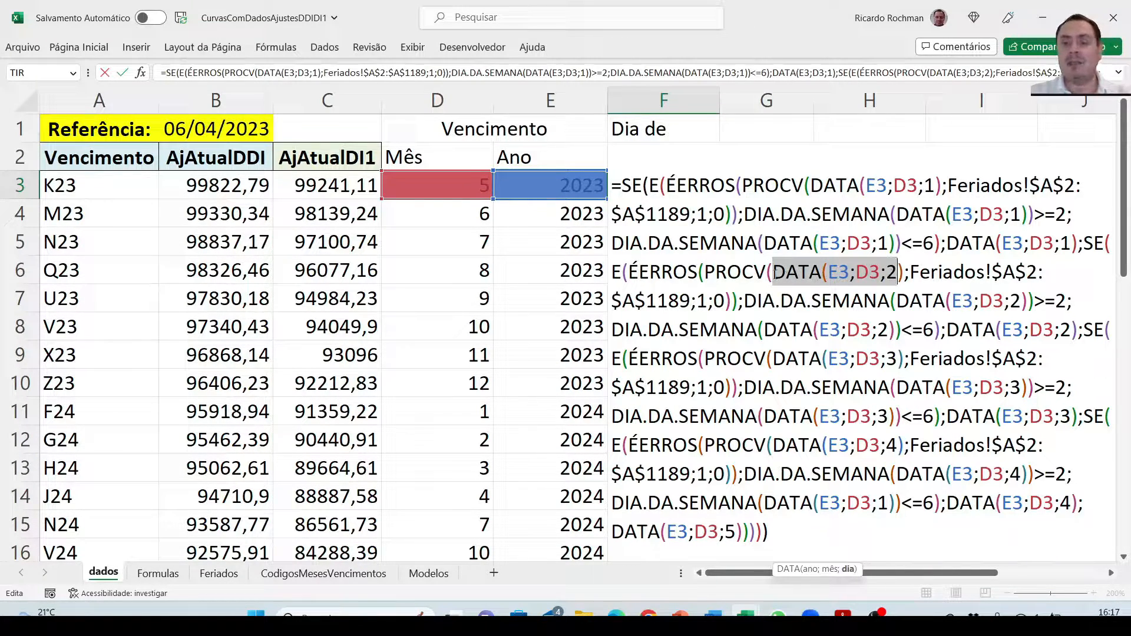
pyautogui.click(1091, 243)
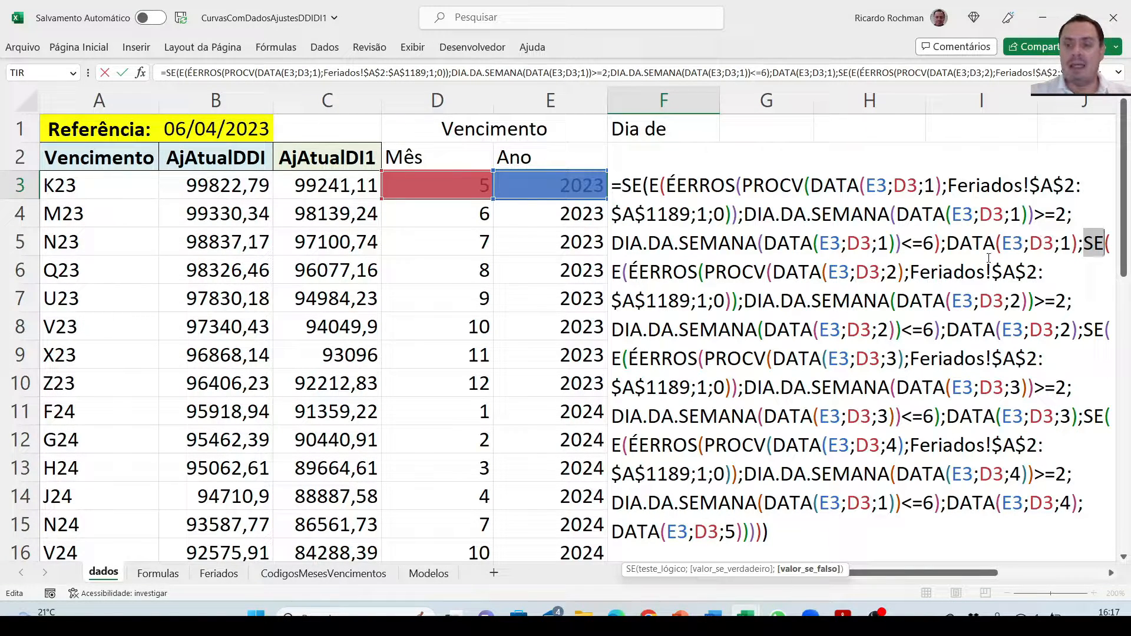
pyautogui.click(896, 271)
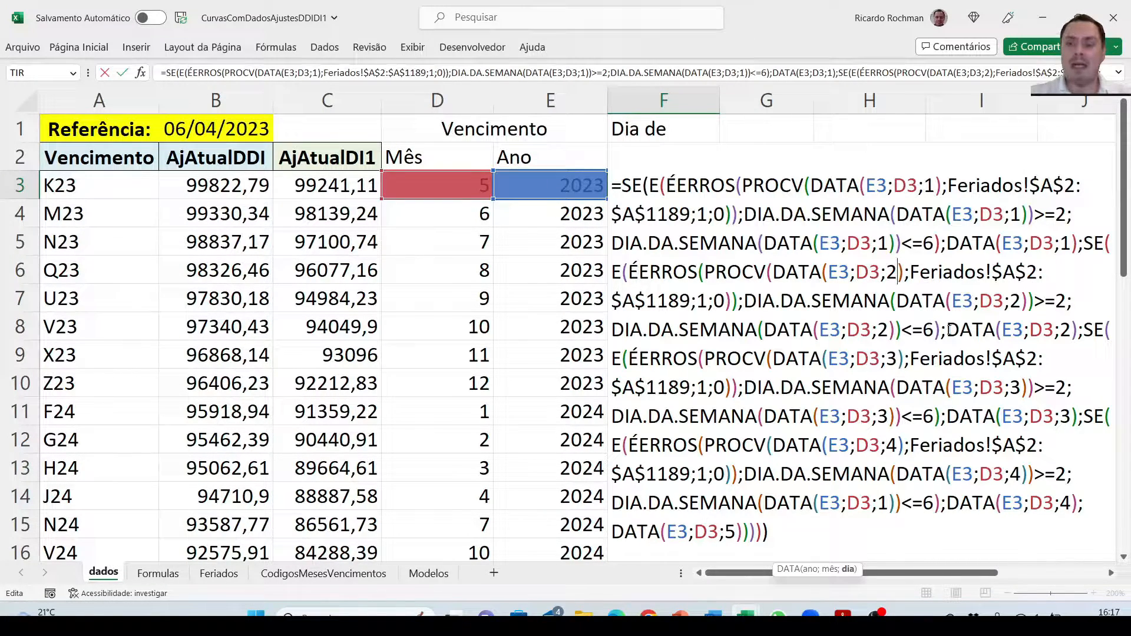
pyautogui.moveTo(946, 331); pyautogui.dragTo(1079, 334)
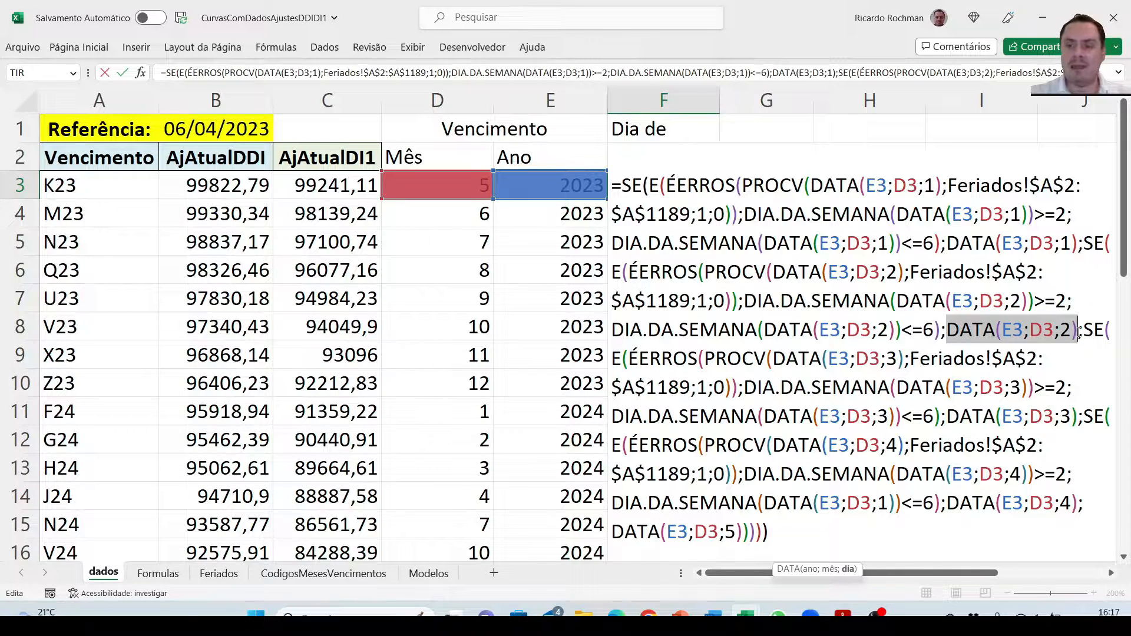
pyautogui.click(1093, 330)
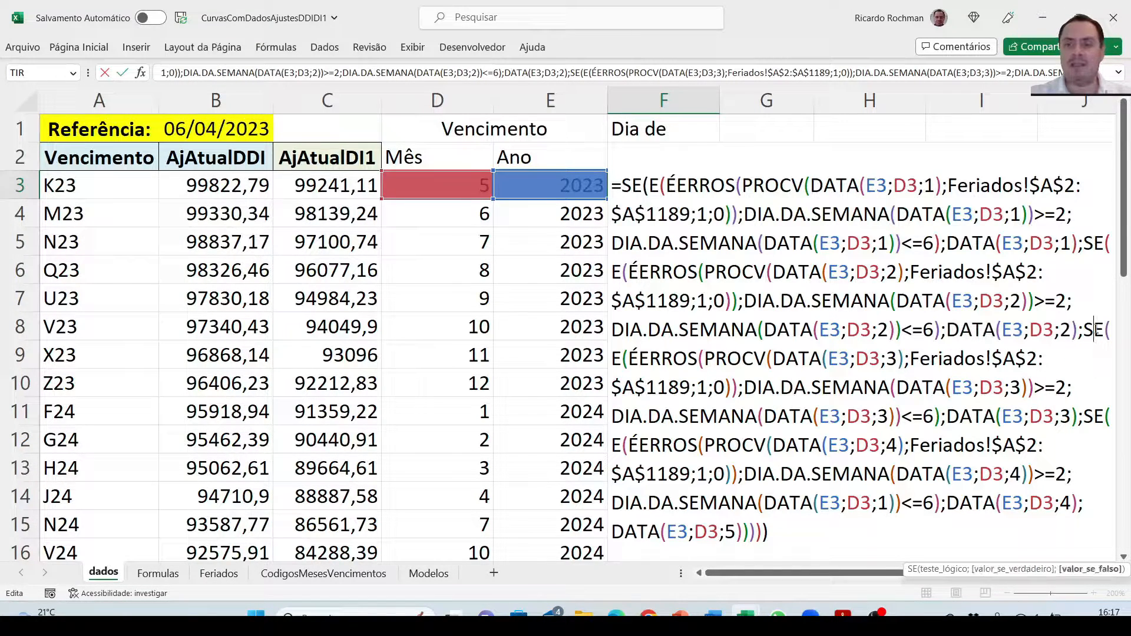
pyautogui.doubleClick(1093, 330)
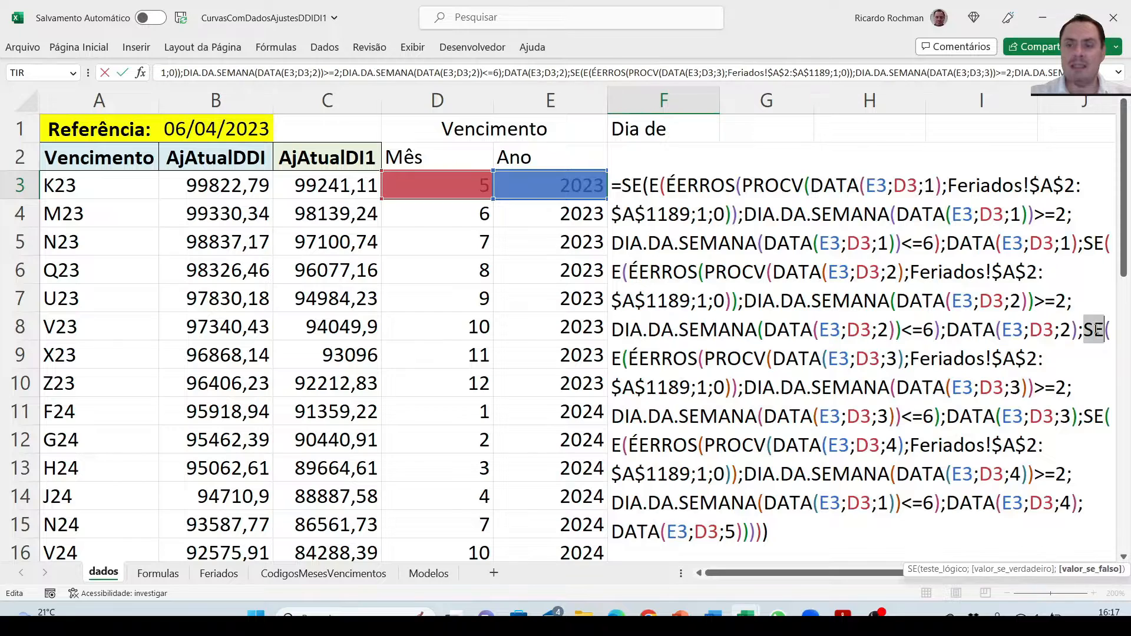
pyautogui.moveTo(897, 357); pyautogui.dragTo(786, 357)
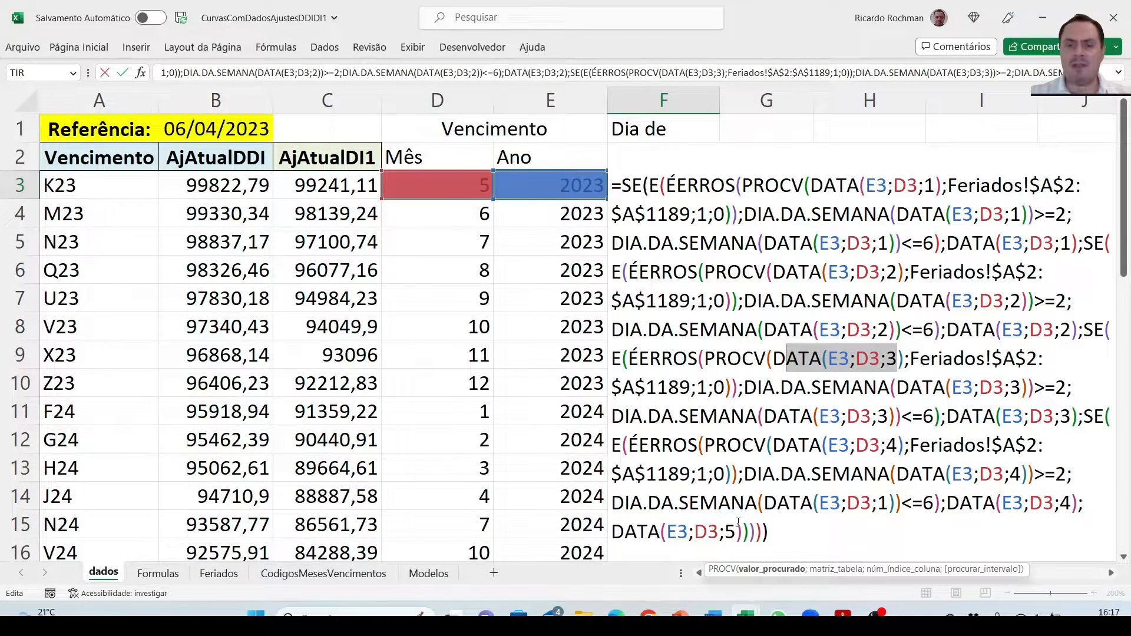
pyautogui.moveTo(612, 530); pyautogui.dragTo(743, 526)
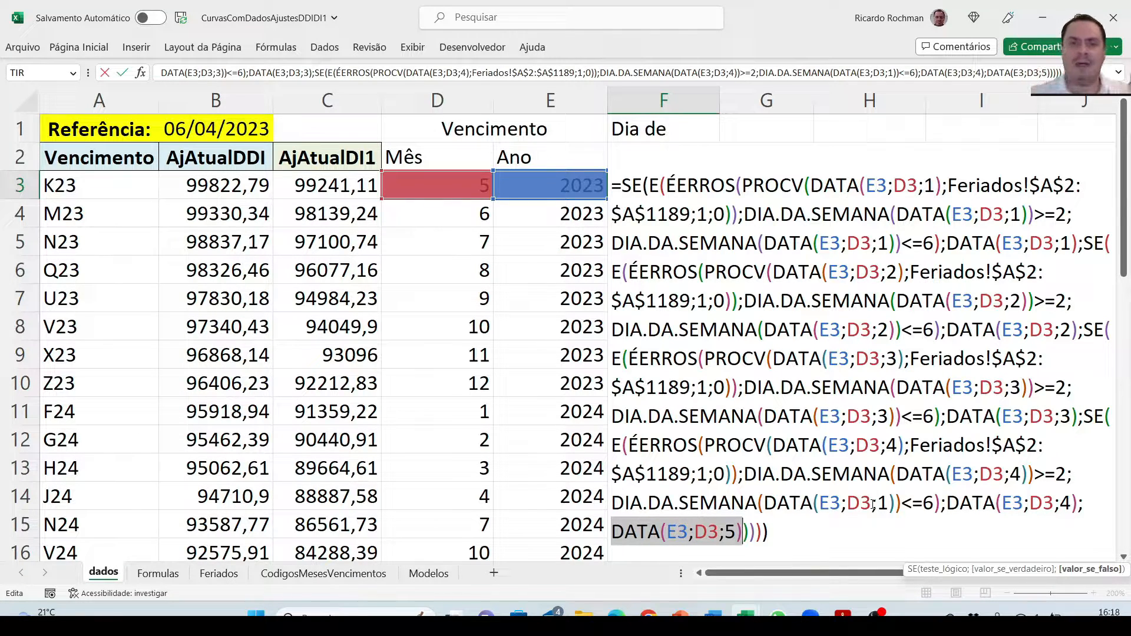
pyautogui.press('Return')
pyautogui.press('Up')
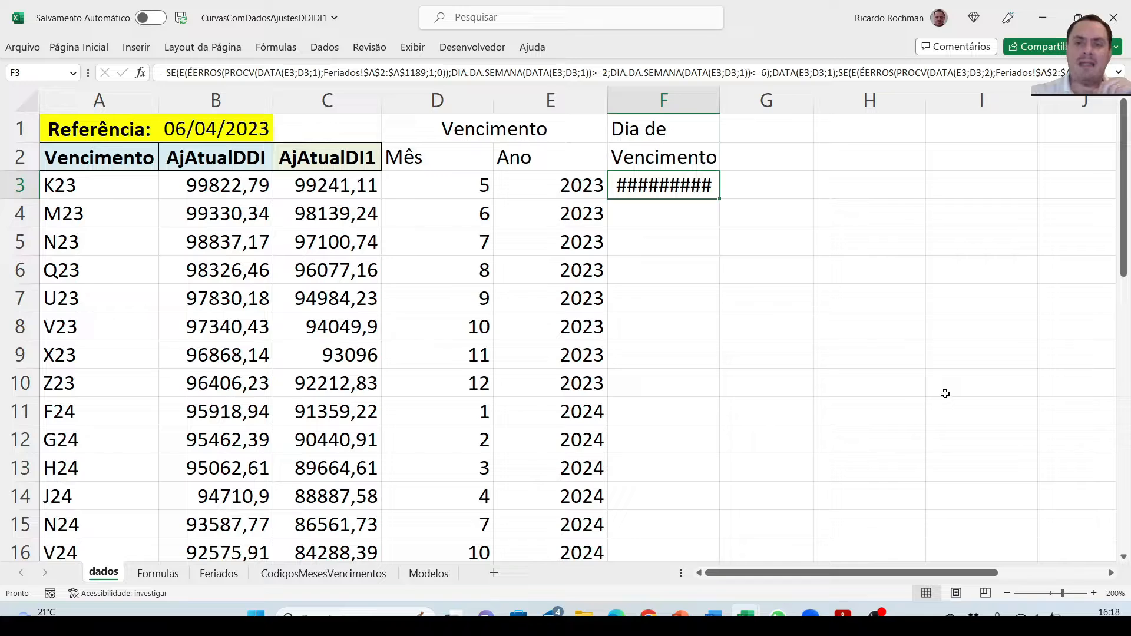
# - Autofit column F to show full dates and fill F3's maturity-date formula down to the last contract row
pyautogui.doubleClick(719, 108)
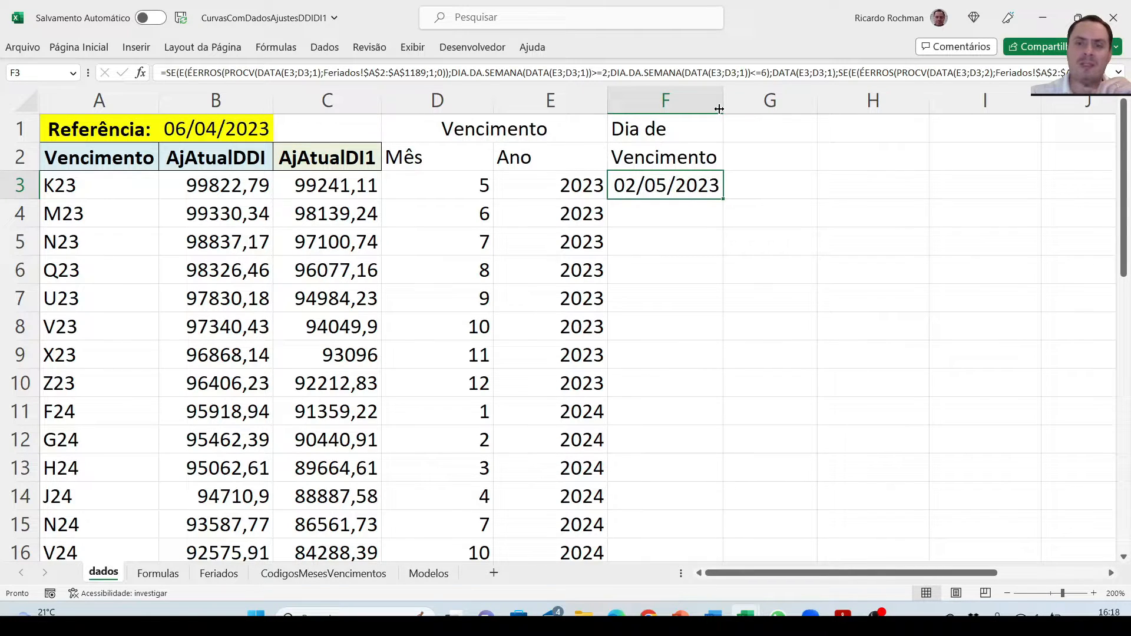
pyautogui.doubleClick(723, 199)
pyautogui.click(701, 221)
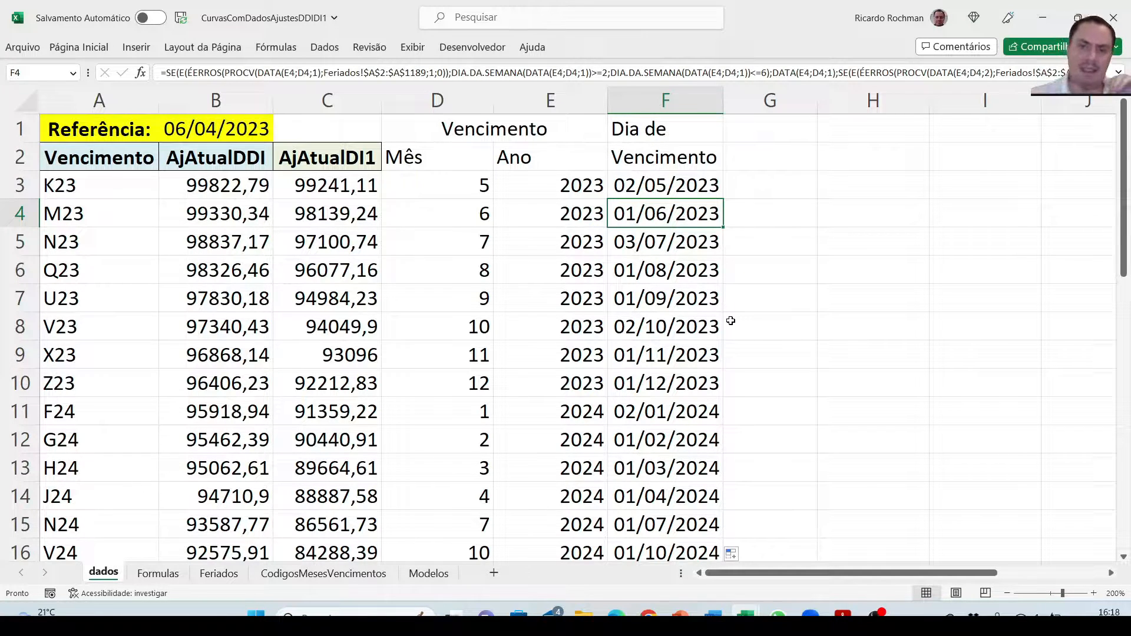
# - Check the maturity dates in column F against each contract's month and year, down the list and back up to F3
pyautogui.press('Down')
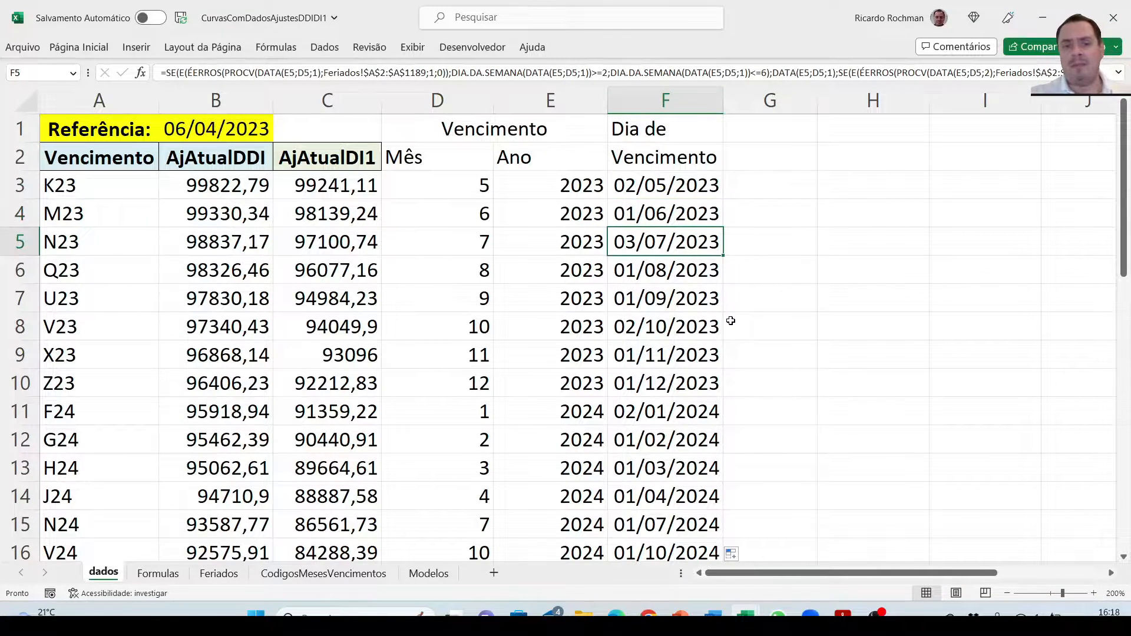
pyautogui.press('Down')
pyautogui.press('Down')
pyautogui.press('Down')
pyautogui.press('Down')
pyautogui.press('Down')
pyautogui.press('Down')
pyautogui.press('Down')
pyautogui.press('Down')
pyautogui.press('Down')
pyautogui.press('Down')
pyautogui.press('Down')
pyautogui.press('Down')
pyautogui.press('Down')
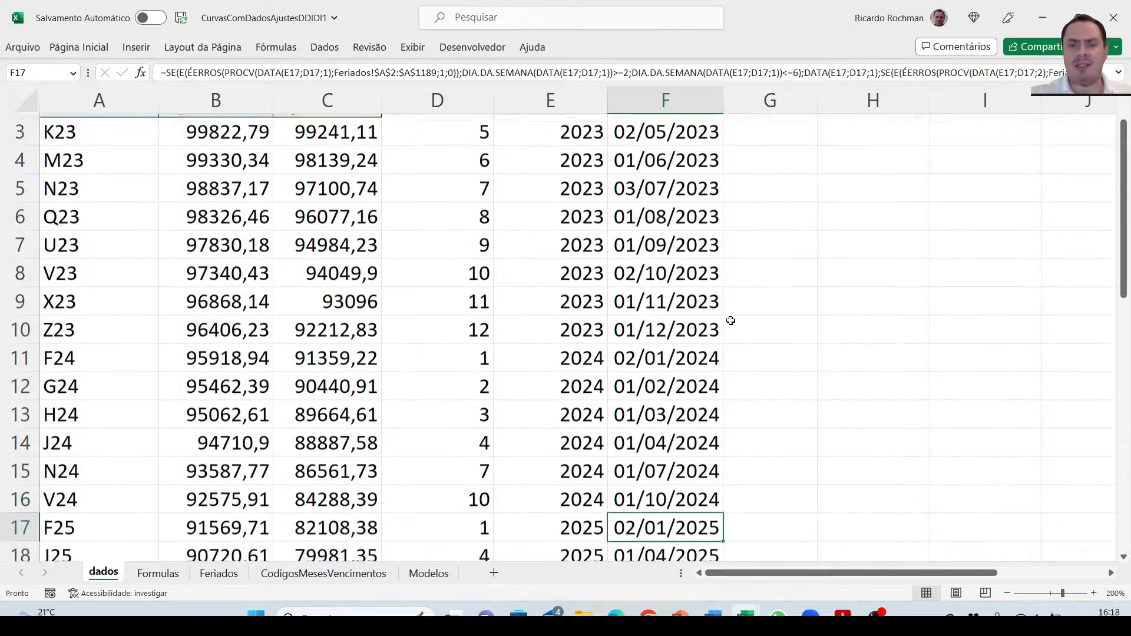
pyautogui.press('Down')
pyautogui.press('Down')
pyautogui.press('Down')
pyautogui.press('Down')
pyautogui.press('Down')
pyautogui.press('Down')
pyautogui.press('Down')
pyautogui.press('Down')
pyautogui.press('Down')
pyautogui.press('Down')
pyautogui.press('Down')
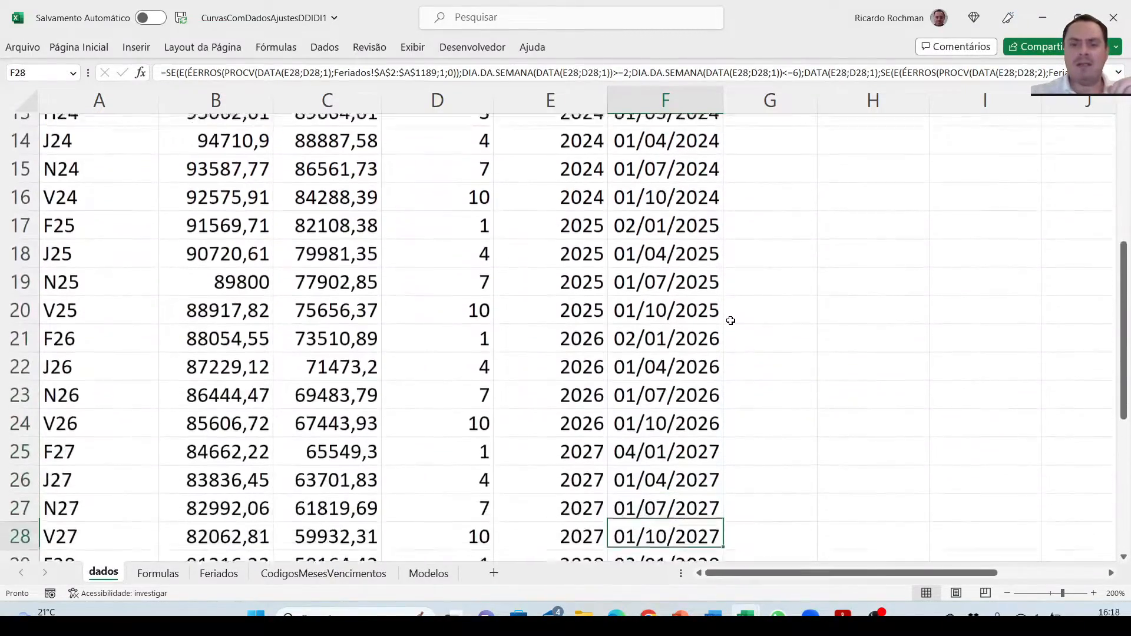
pyautogui.press('Down')
pyautogui.press('Down')
pyautogui.press('Down')
pyautogui.press('Down')
pyautogui.press('Down')
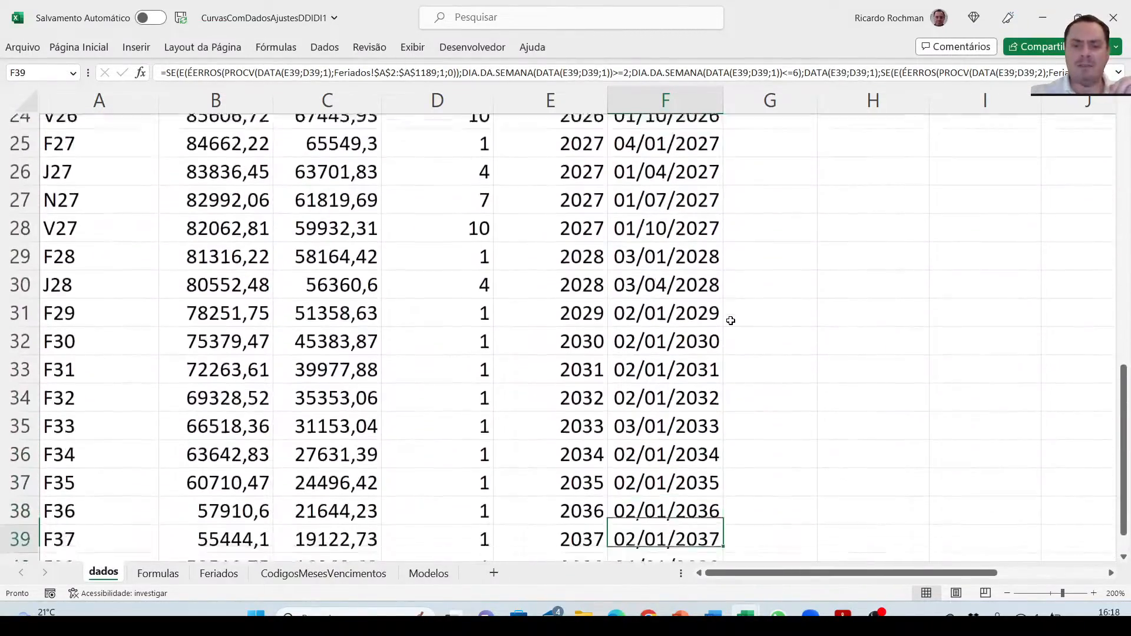
pyautogui.press('Up')
pyautogui.press('Up')
pyautogui.press('Up')
pyautogui.press('Up')
pyautogui.press('Up')
pyautogui.press('Up')
pyautogui.press('Up')
pyautogui.press('Up')
pyautogui.press('Up')
pyautogui.press('Up')
pyautogui.press('Up')
pyautogui.press('Up')
pyautogui.press('Up')
pyautogui.press('Up')
pyautogui.press('Up')
pyautogui.press('Up')
pyautogui.scroll(2, 730, 320)
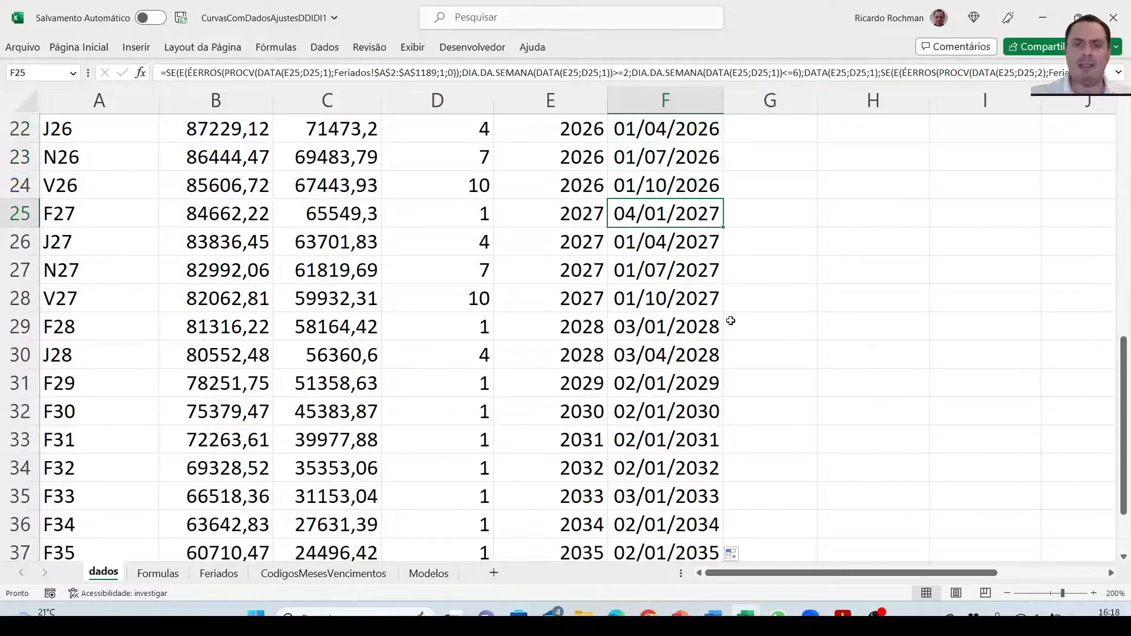
pyautogui.press('Up')
pyautogui.press('Up')
pyautogui.press('Up')
pyautogui.press('Up')
pyautogui.press('Up')
pyautogui.press('Up')
pyautogui.press('Up')
pyautogui.press('Up')
pyautogui.press('Up')
pyautogui.press('Up')
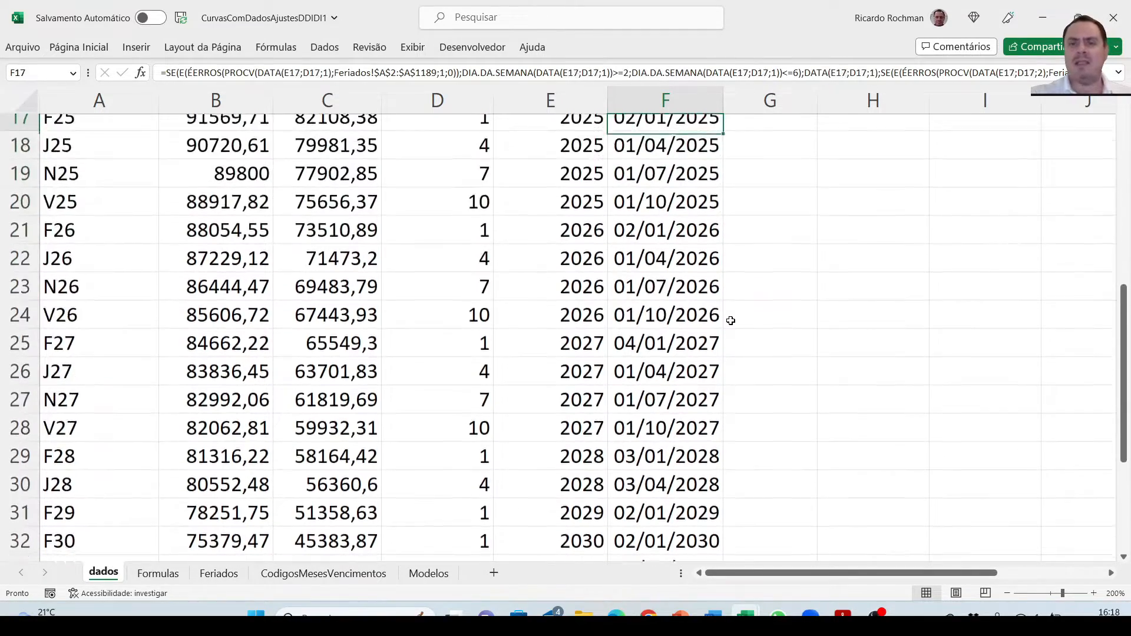
pyautogui.press('Up')
pyautogui.press('Up')
pyautogui.press('Up')
pyautogui.press('Up')
pyautogui.press('Up')
pyautogui.press('Up')
pyautogui.press('Up')
pyautogui.press('Up')
pyautogui.press('Up')
pyautogui.press('Up')
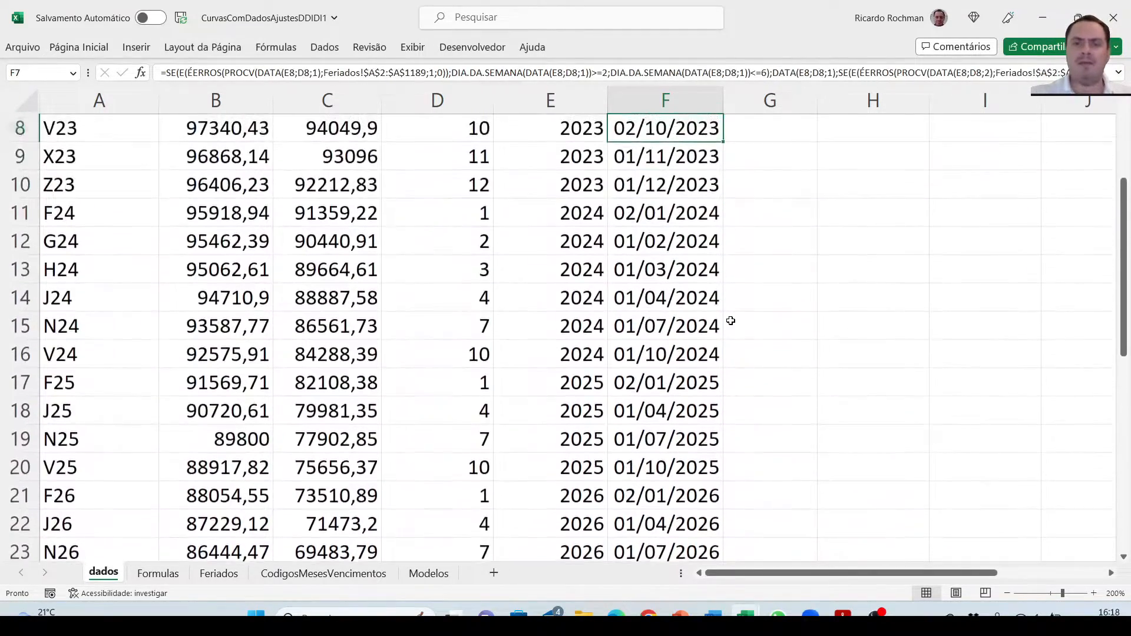
pyautogui.press('Up')
pyautogui.press('Up')
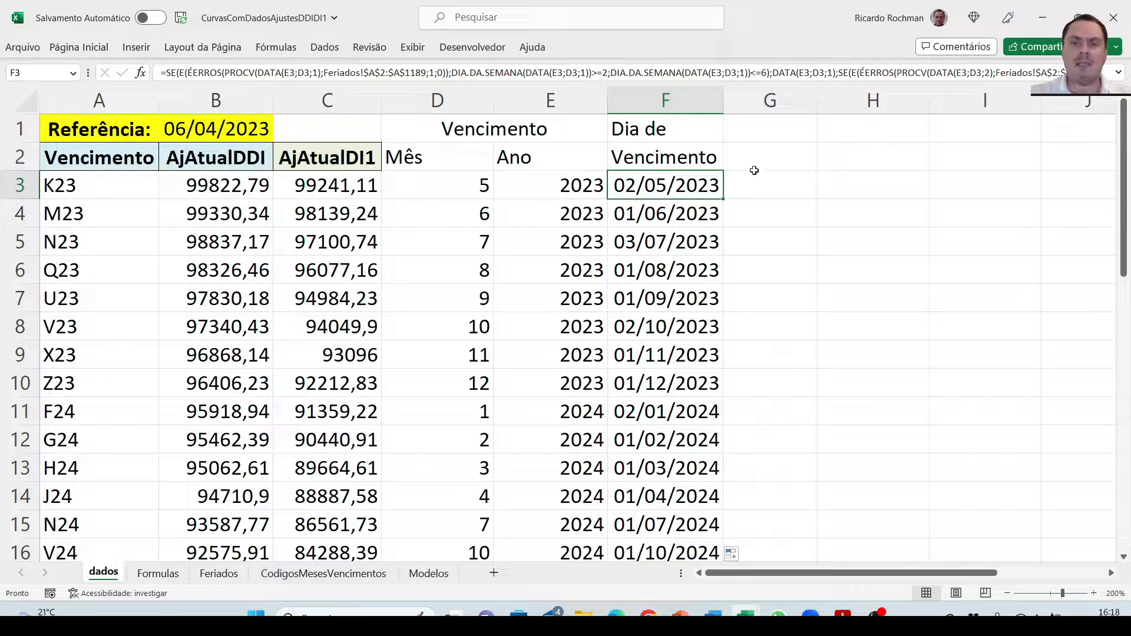
# - Shade the maturity date column F1:F40, including its headings, with the light orange theme fill
pyautogui.click(672, 135)
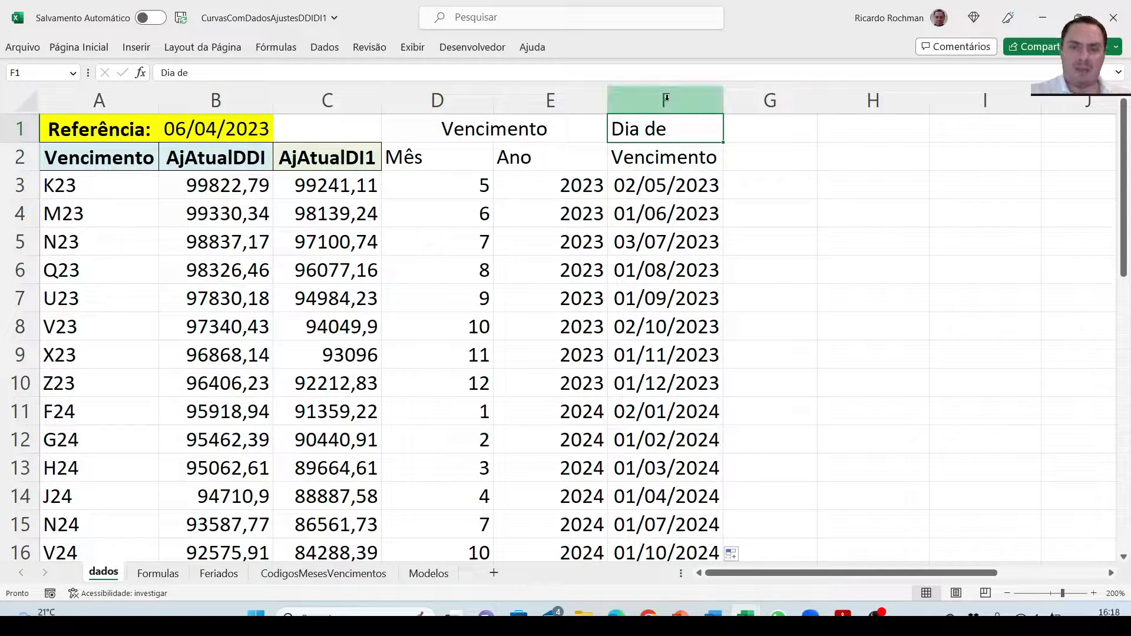
pyautogui.moveTo(668, 130); pyautogui.dragTo(663, 506)
pyautogui.rightClick(669, 468)
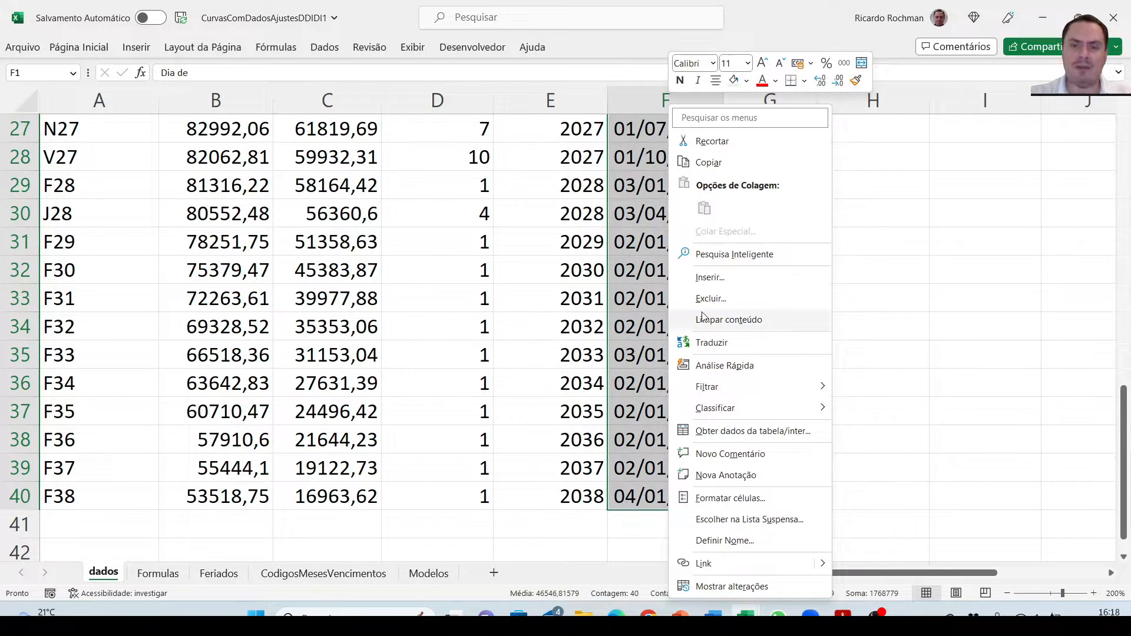
pyautogui.click(746, 81)
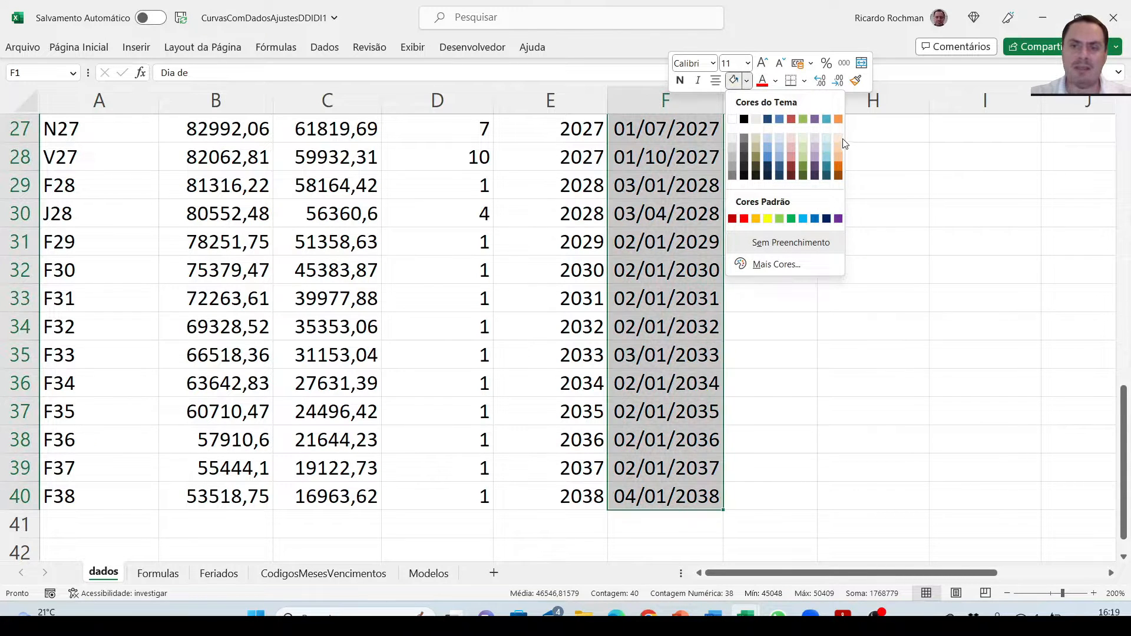
pyautogui.click(838, 137)
pyautogui.scroll(9, 783, 165)
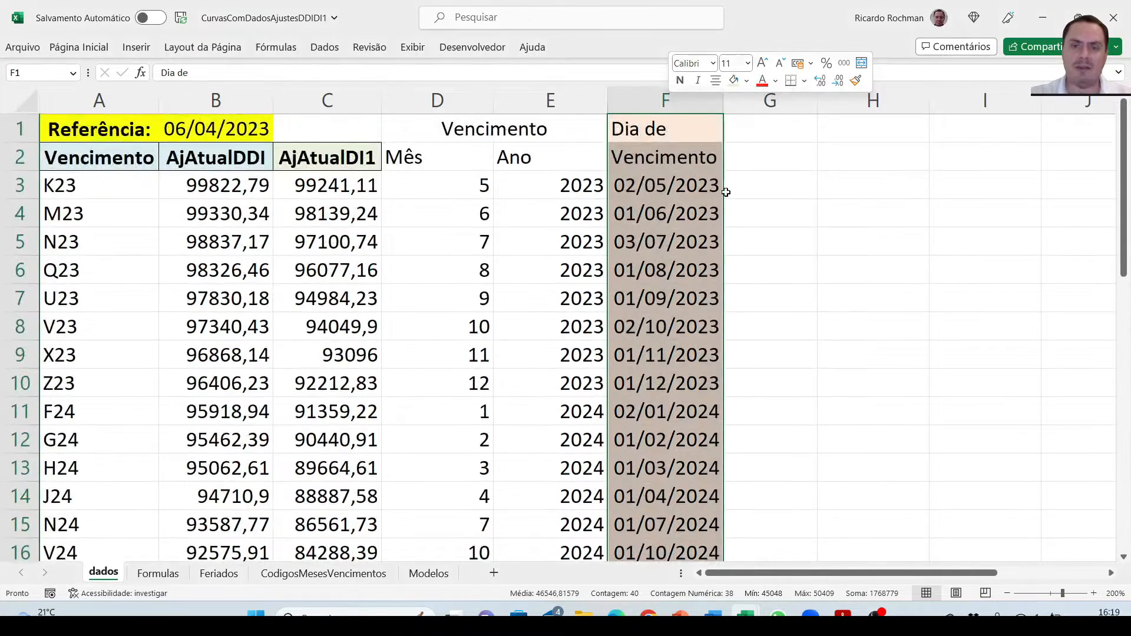
pyautogui.press('Down')
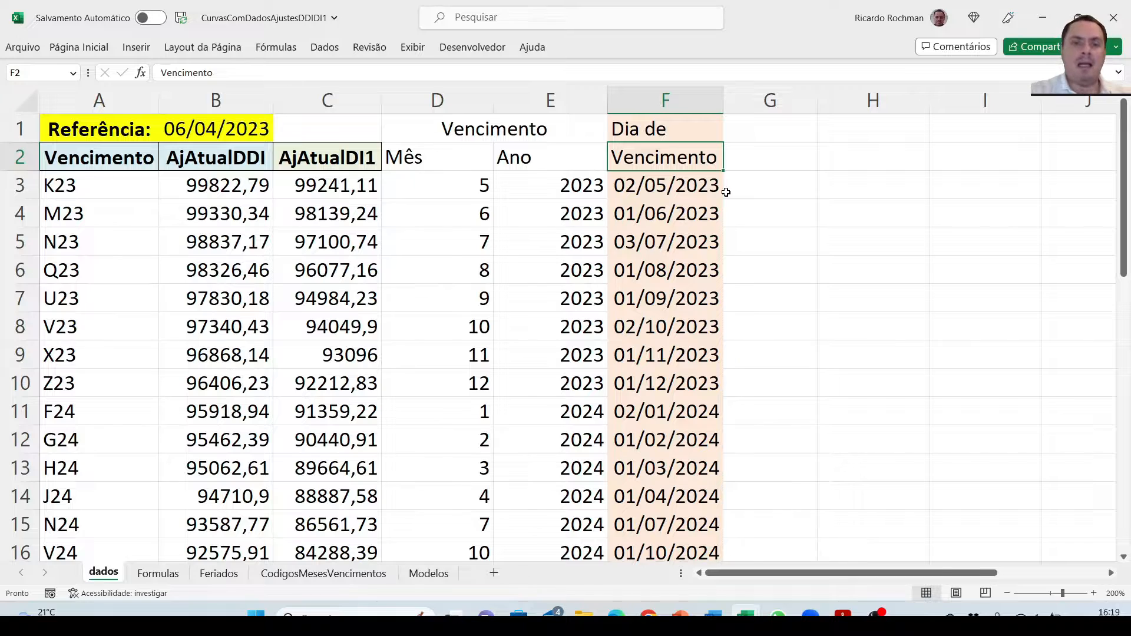
# - Autofit columns D and E, and widen both slightly so the merged Vencimento heading fits
pyautogui.moveTo(424, 99); pyautogui.dragTo(556, 96)
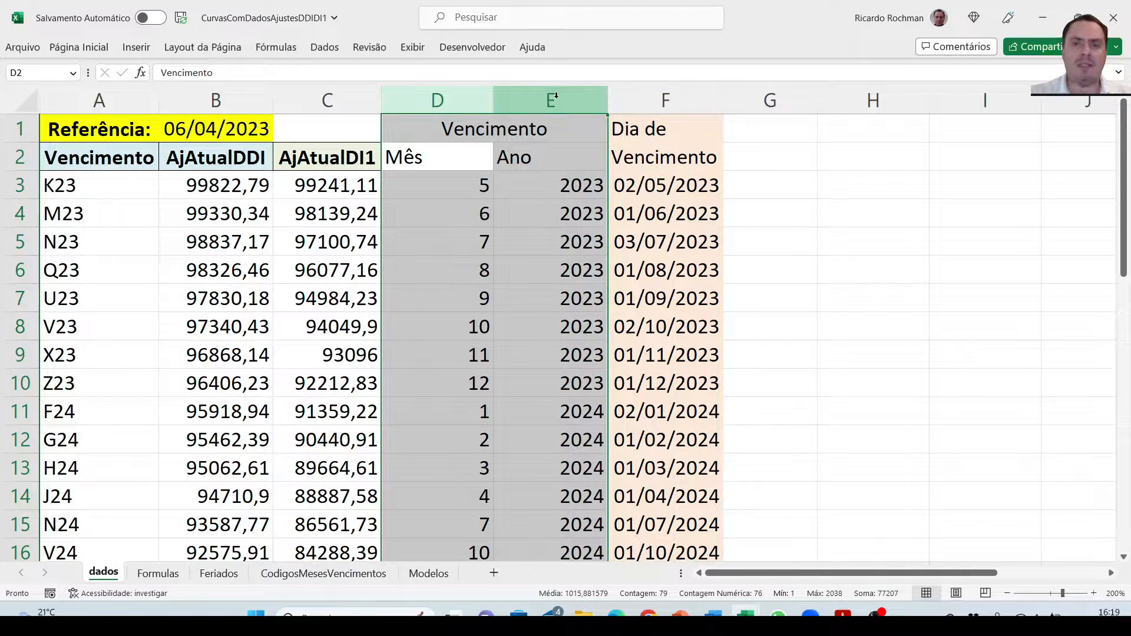
pyautogui.doubleClick(607, 97)
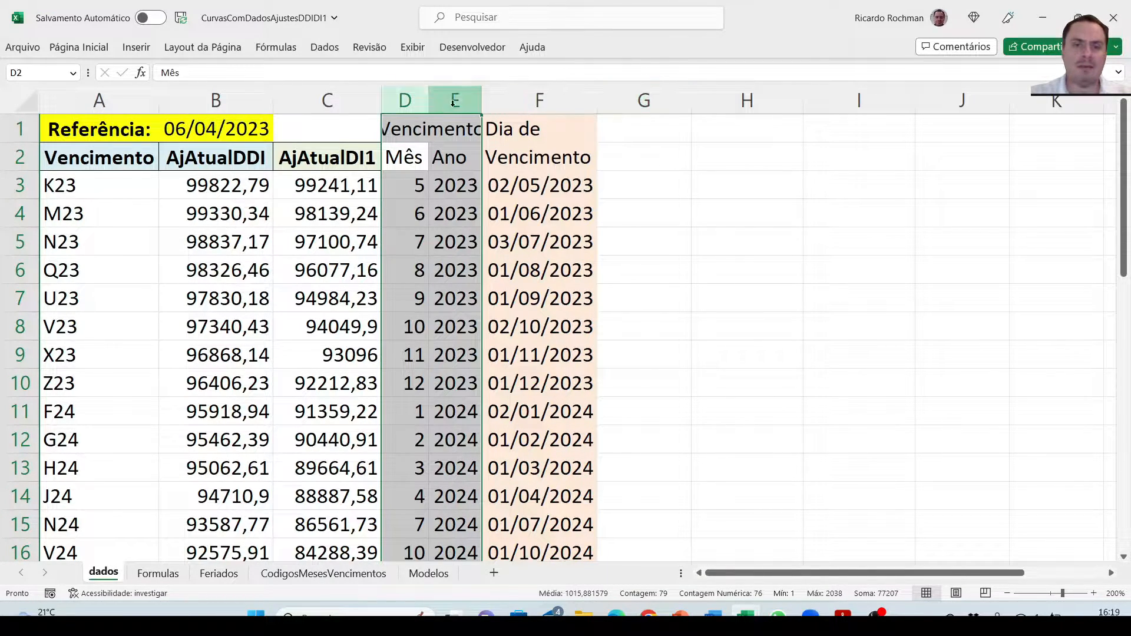
pyautogui.moveTo(480, 99); pyautogui.dragTo(489, 99)
pyautogui.click(459, 129)
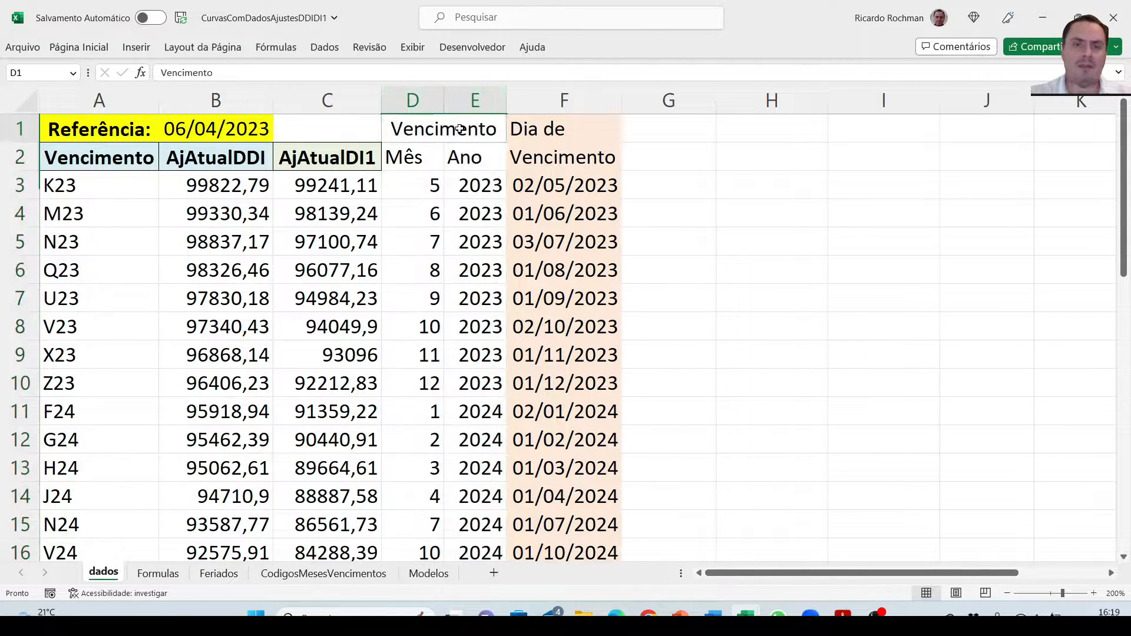
pyautogui.click(457, 157)
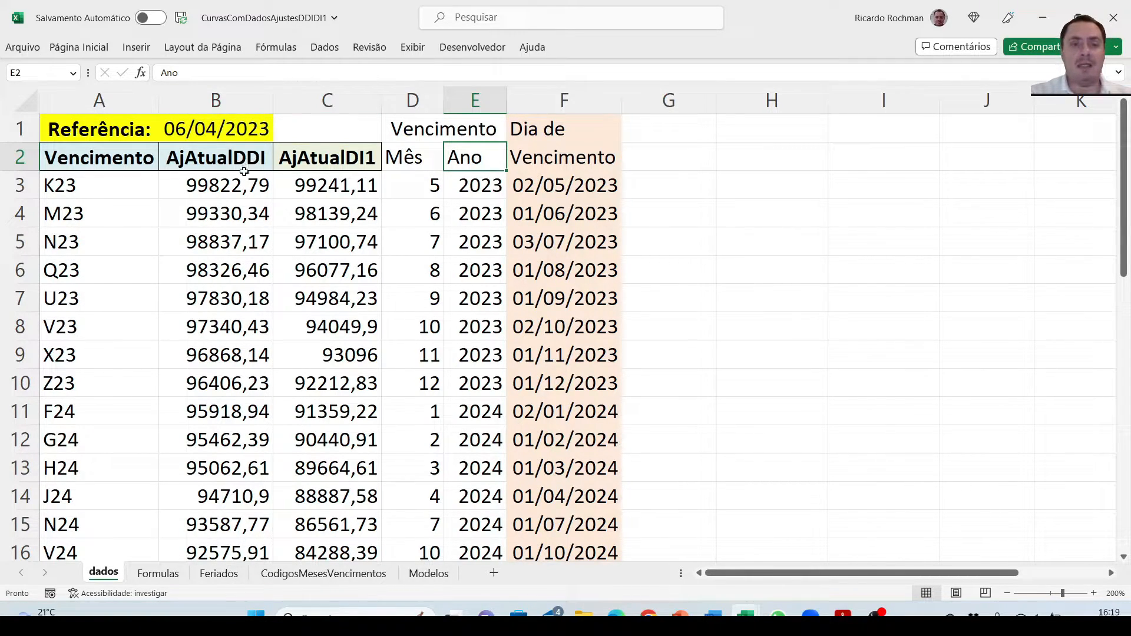
# - Enter the two-row heading "Dias" and "Corridos" in G1 and G2
pyautogui.click(513, 164)
pyautogui.click(626, 185)
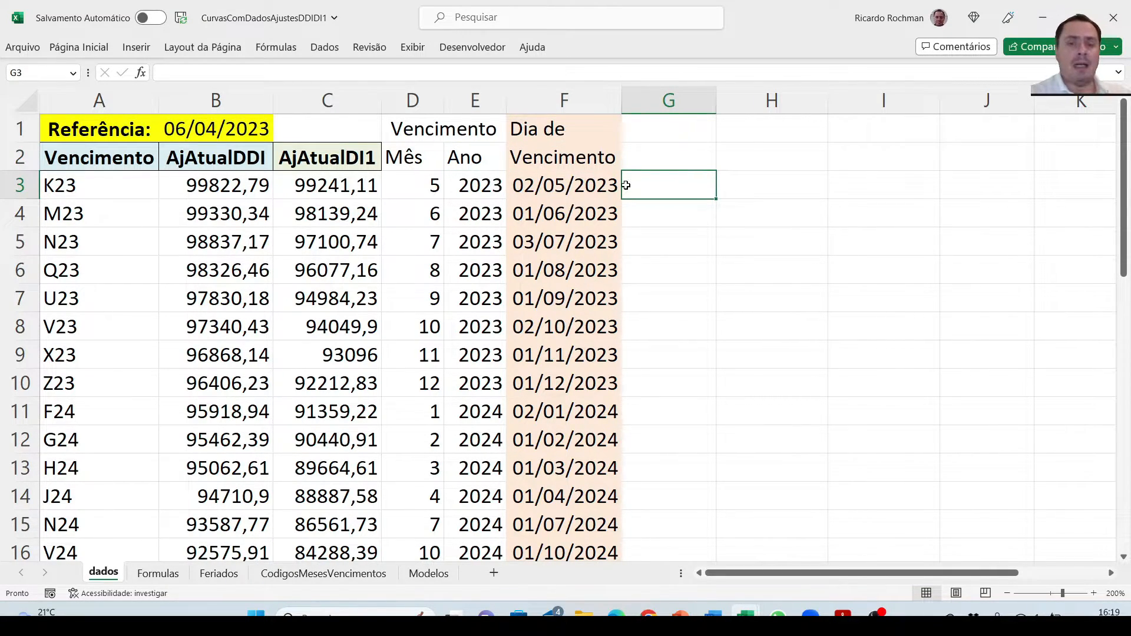
pyautogui.press('Up')
pyautogui.press('Up')
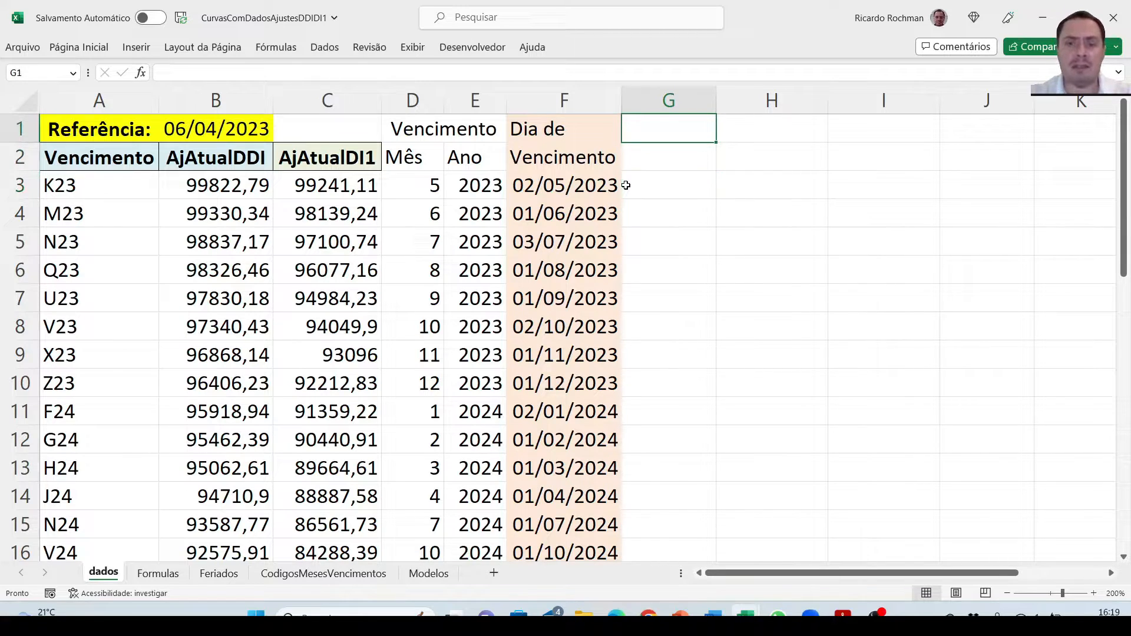
pyautogui.write('Dias')
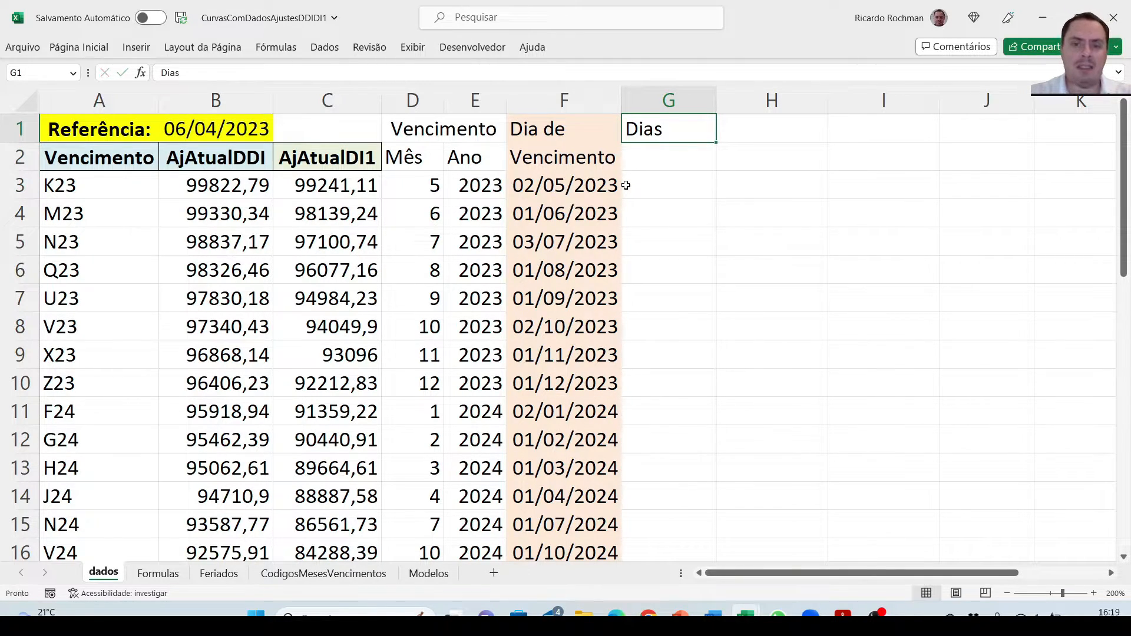
pyautogui.press('Return')
pyautogui.write('Corridos')
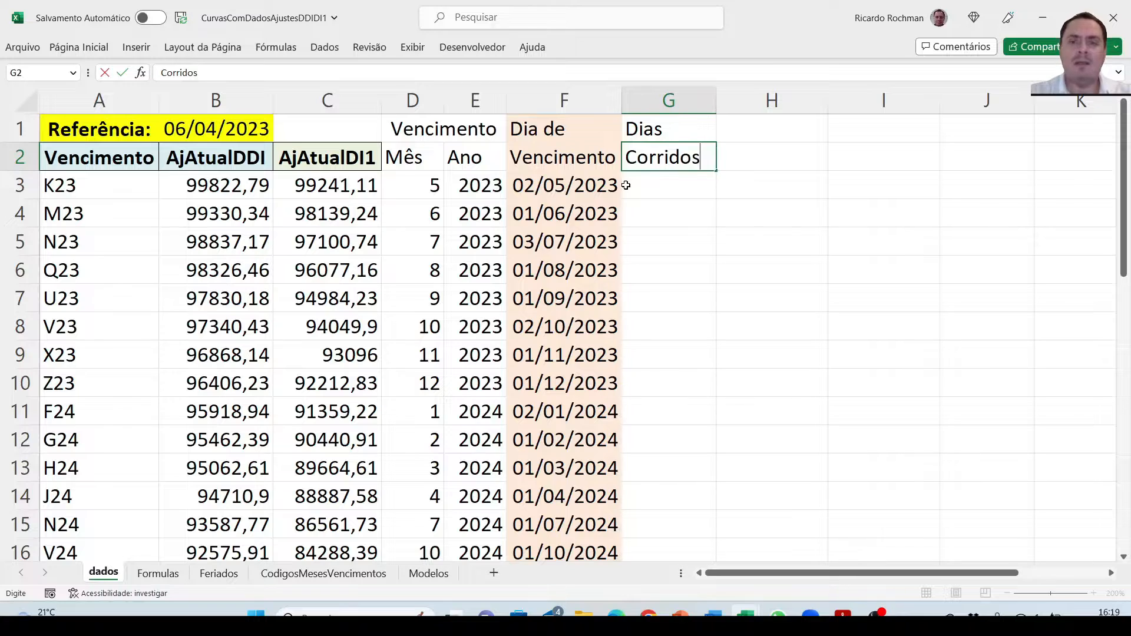
pyautogui.press('Return')
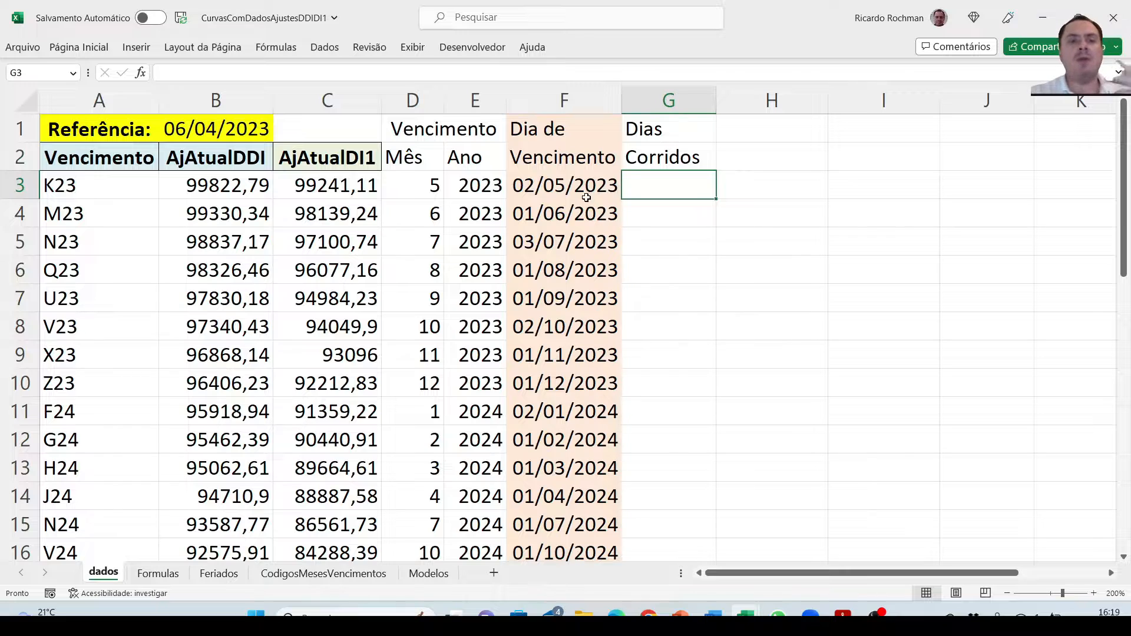
# - Enter the two-row heading "Dias" and "Úteis" in H1 and H2
pyautogui.click(725, 127)
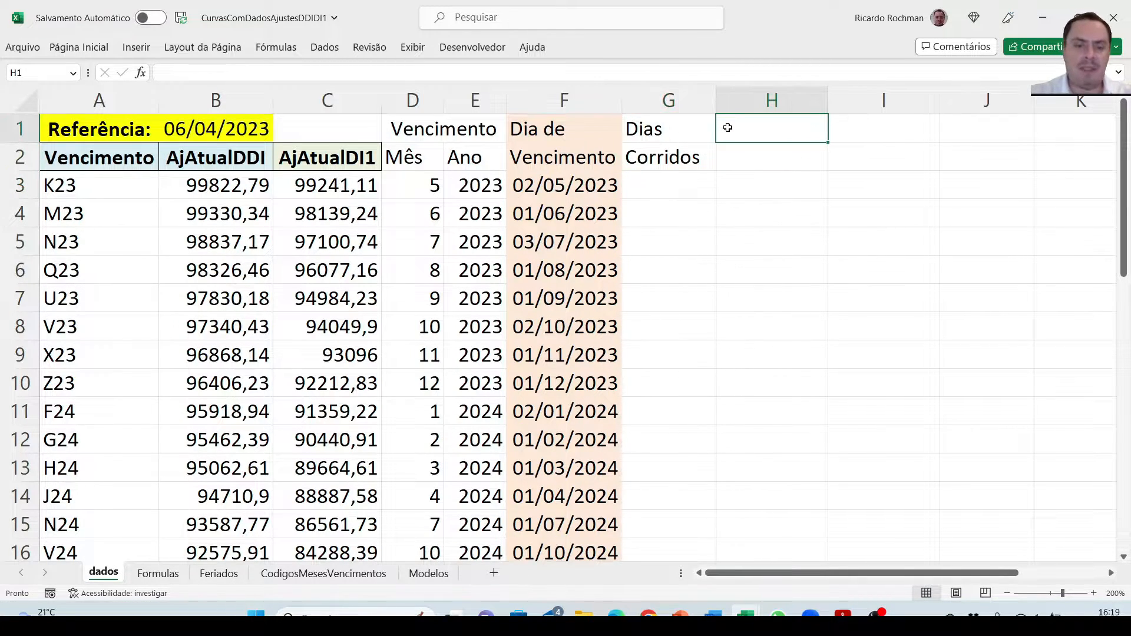
pyautogui.write('Dias')
pyautogui.press('Return')
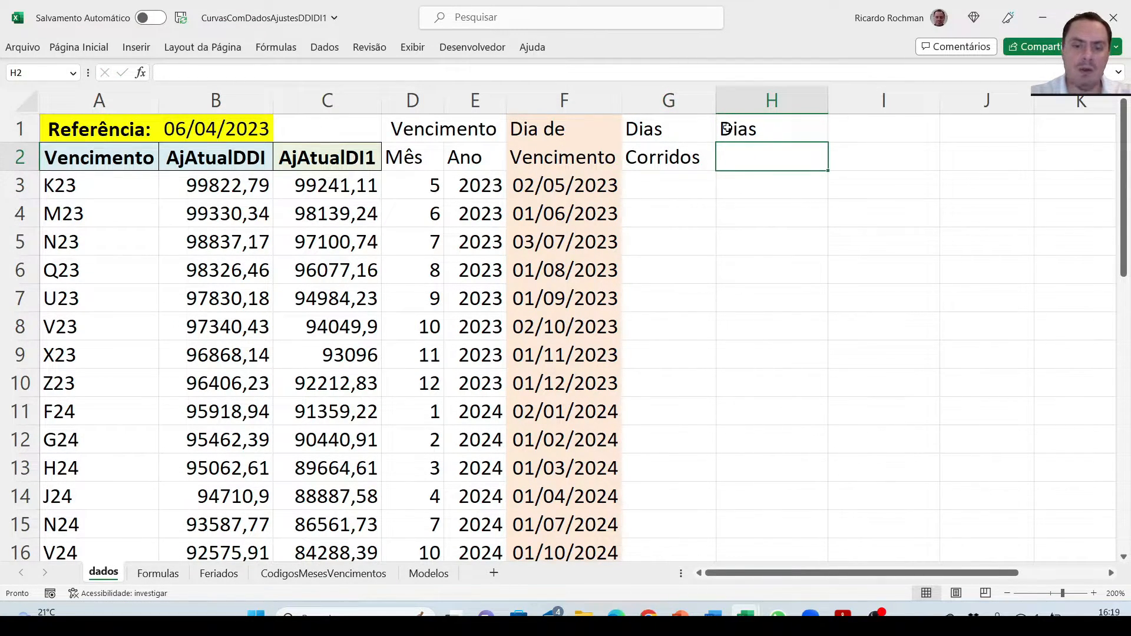
pyautogui.write('Úteis')
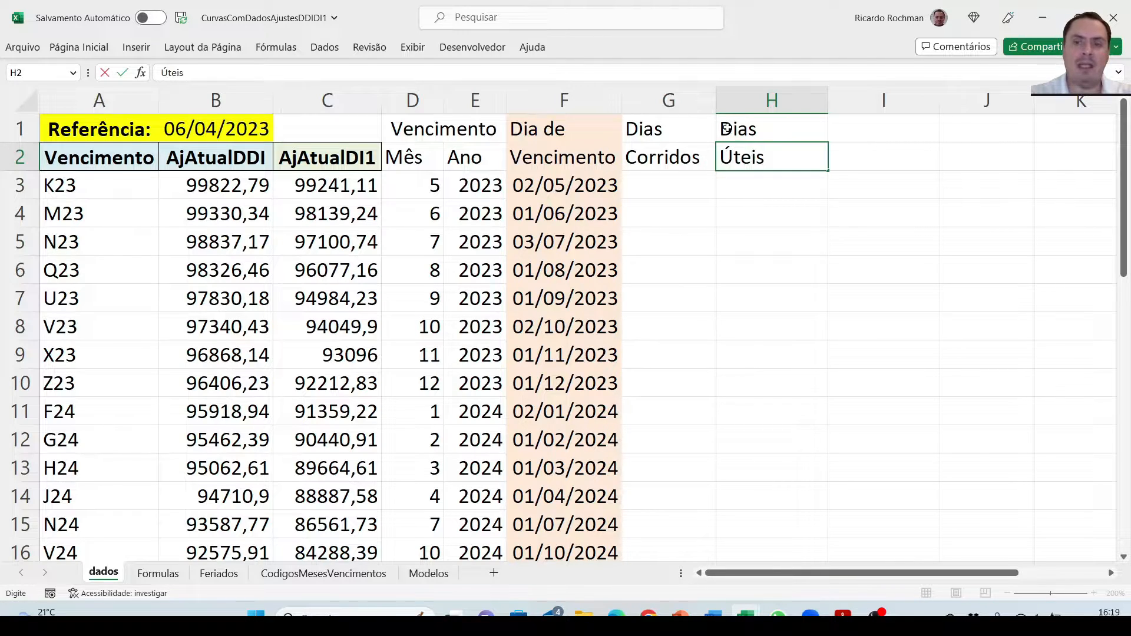
pyautogui.press('Return')
# - Calculate the first contract's calendar days in G3 as =F3-$B$1, with the reference date locked
pyautogui.press('Left')
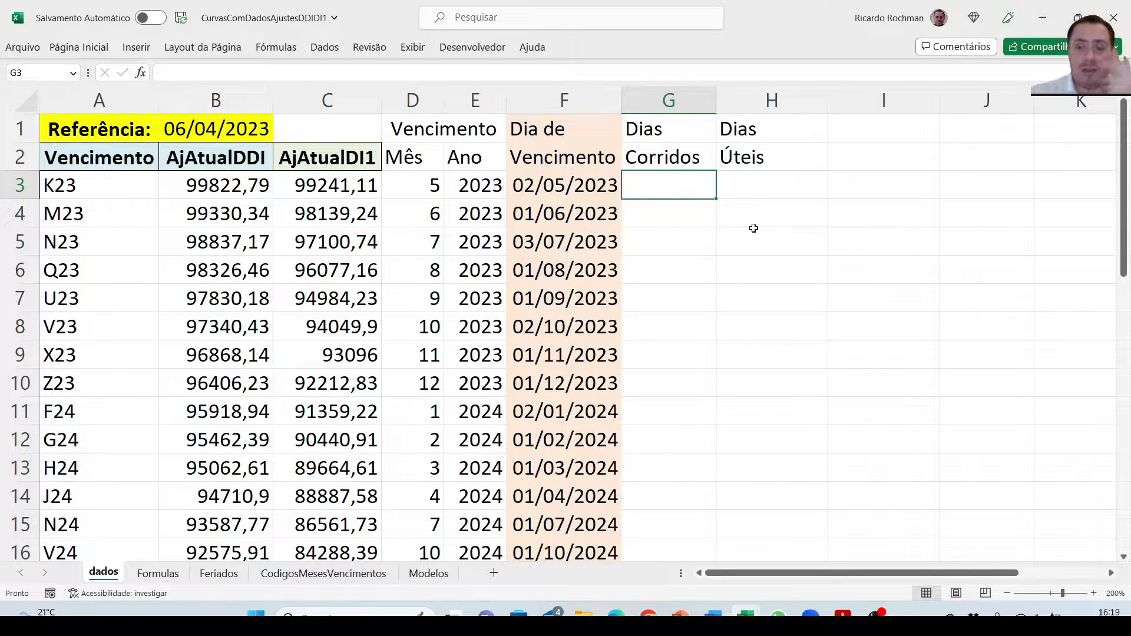
pyautogui.write('=')
pyautogui.press('Left')
pyautogui.press('Left')
pyautogui.press('Right')
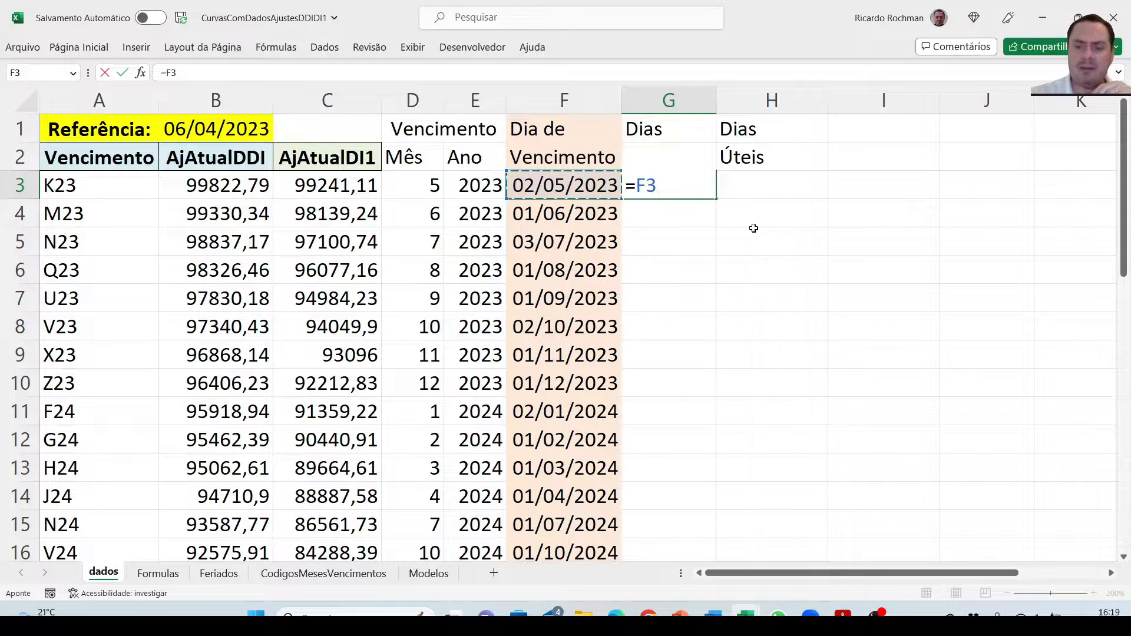
pyautogui.write('-')
pyautogui.press('Up')
pyautogui.press('Up')
pyautogui.press('Left')
pyautogui.press('Left')
pyautogui.press('Left')
pyautogui.press('Left')
pyautogui.press('Left')
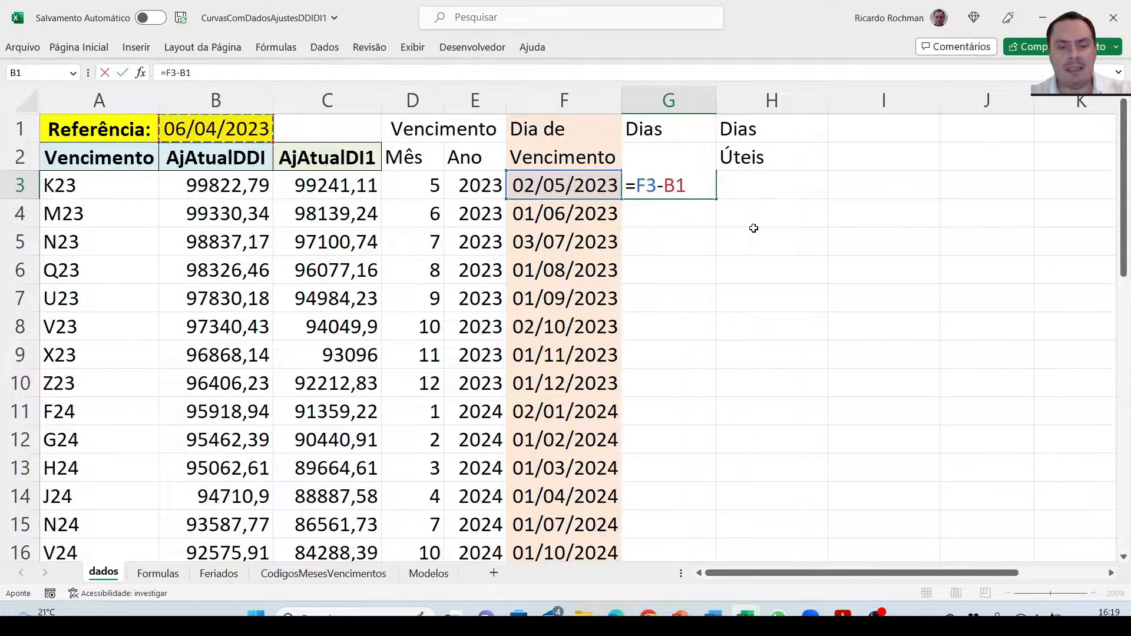
pyautogui.press('F4')
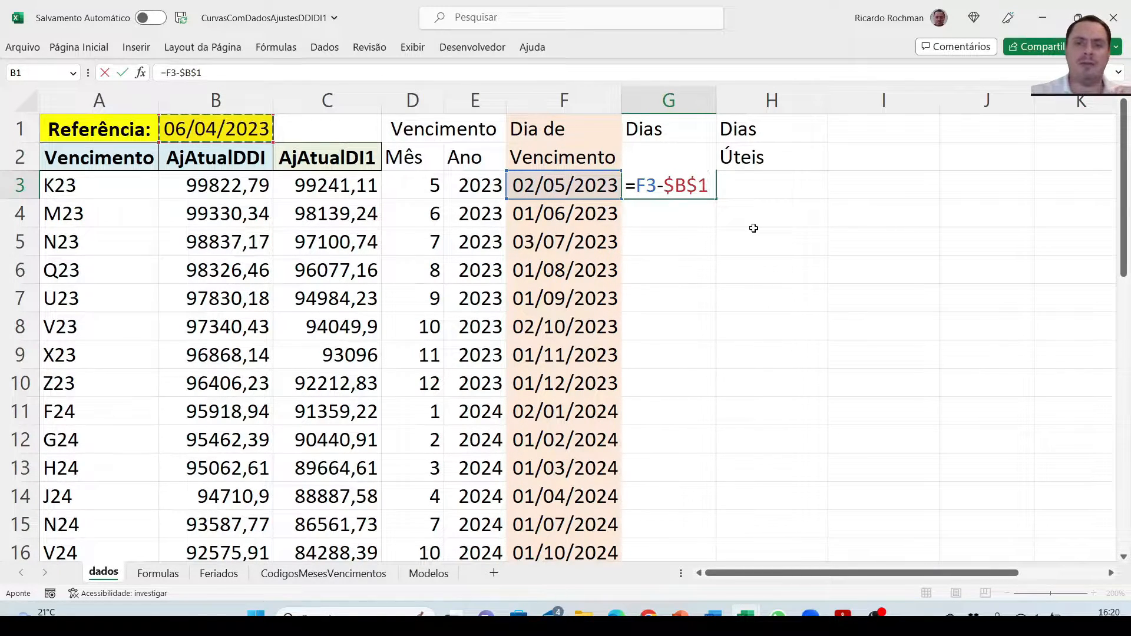
pyautogui.press('Return')
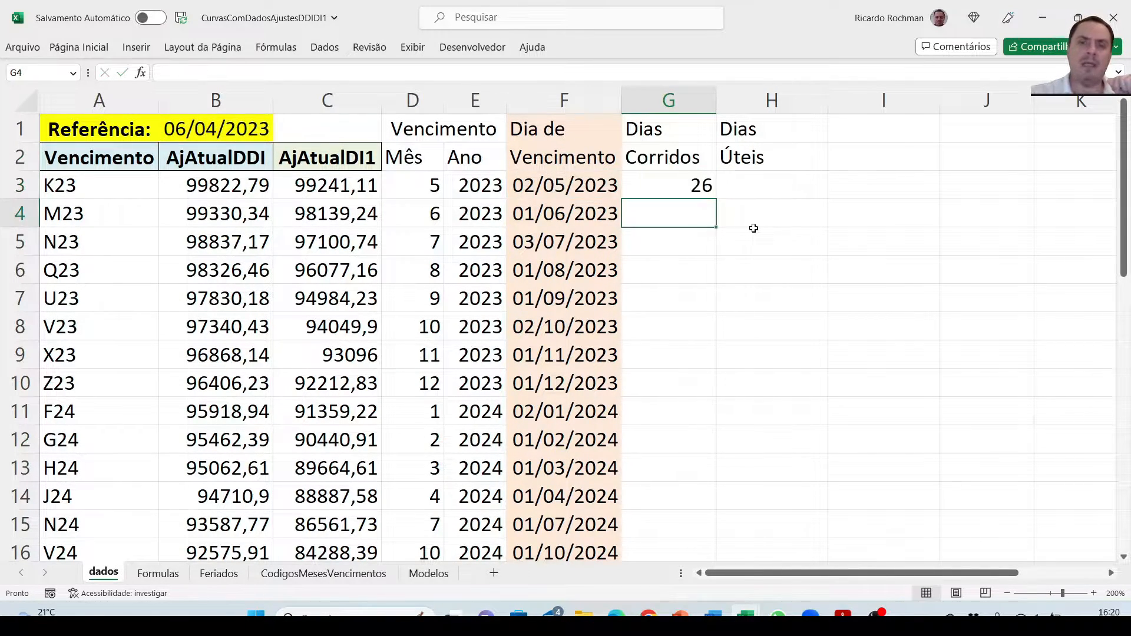
# - Begin a DIATRABALHOTOTAL formula in H3 with $B$1 as the start date and F3 as the end date
pyautogui.press('Up')
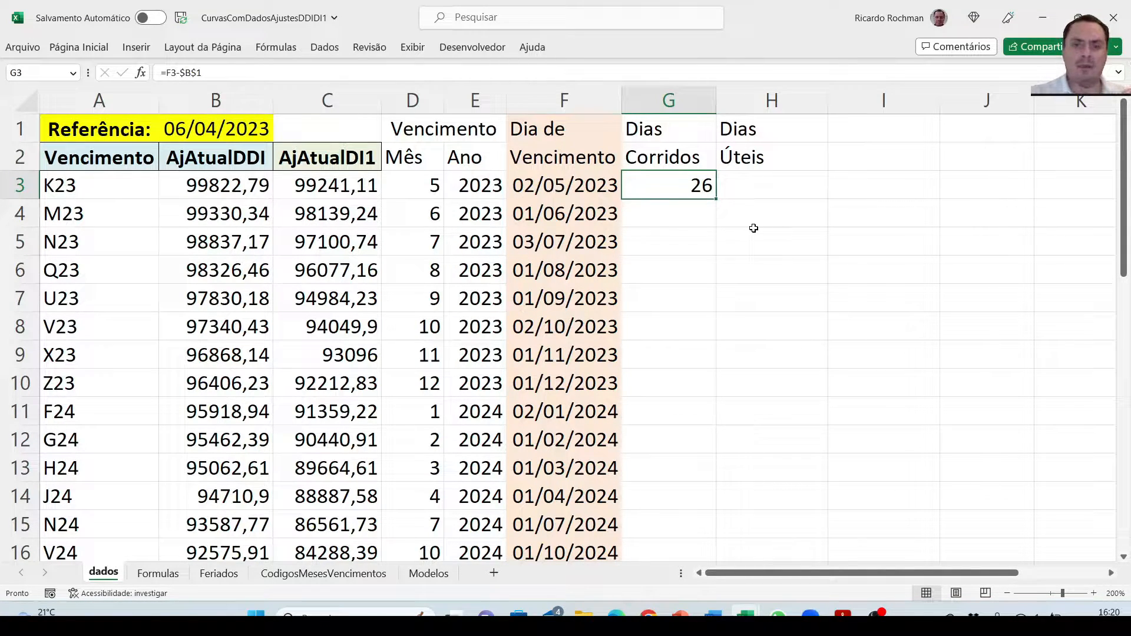
pyautogui.press('Right')
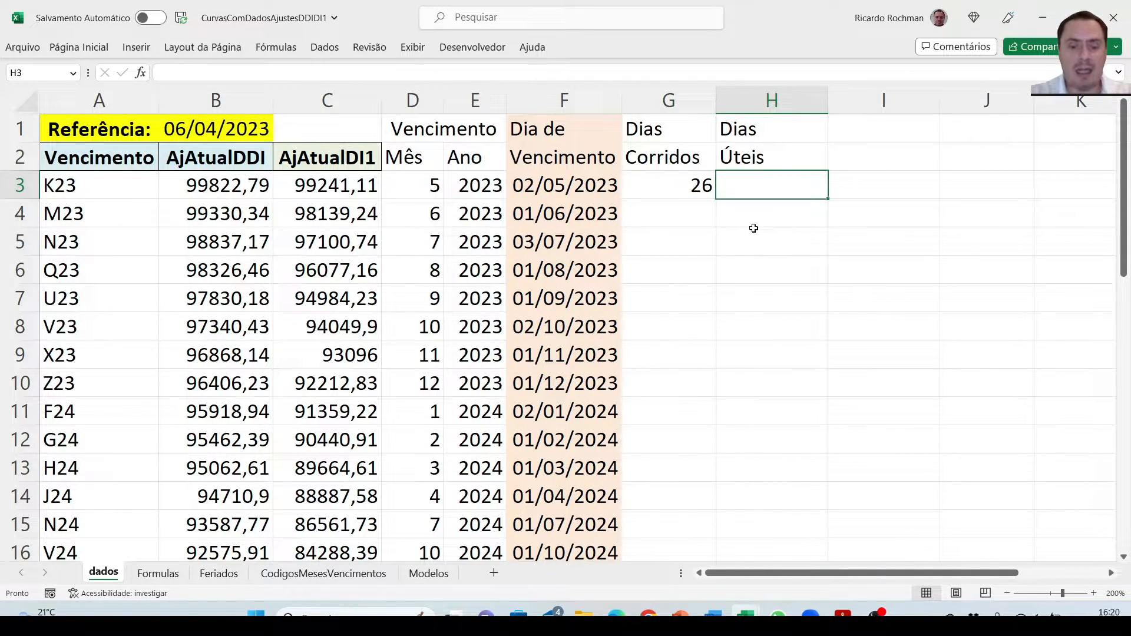
pyautogui.write('=di')
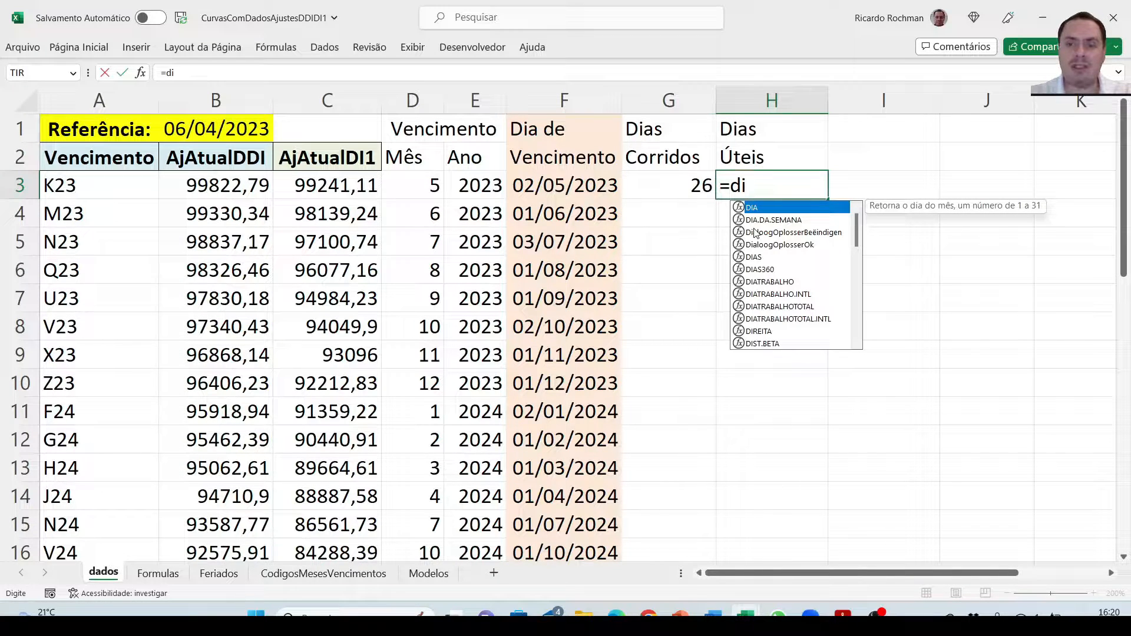
pyautogui.press('Down')
pyautogui.press('Down')
pyautogui.press('Down')
pyautogui.press('Down')
pyautogui.press('Down')
pyautogui.press('Down')
pyautogui.press('Down')
pyautogui.press('Down')
pyautogui.press('Tab')
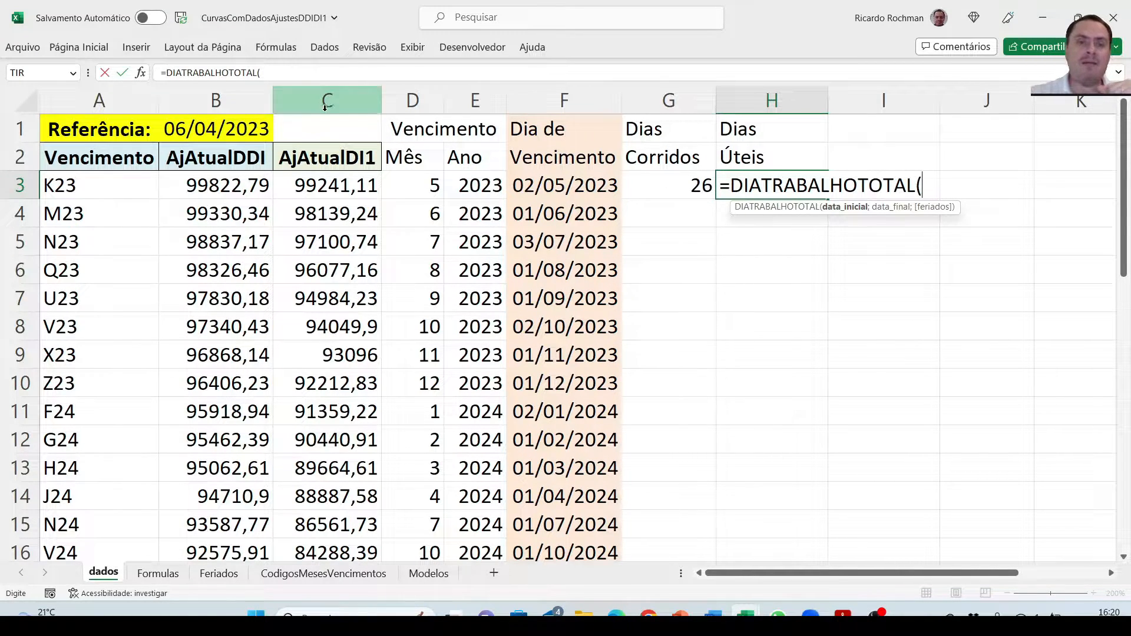
pyautogui.click(236, 129)
pyautogui.press('F4')
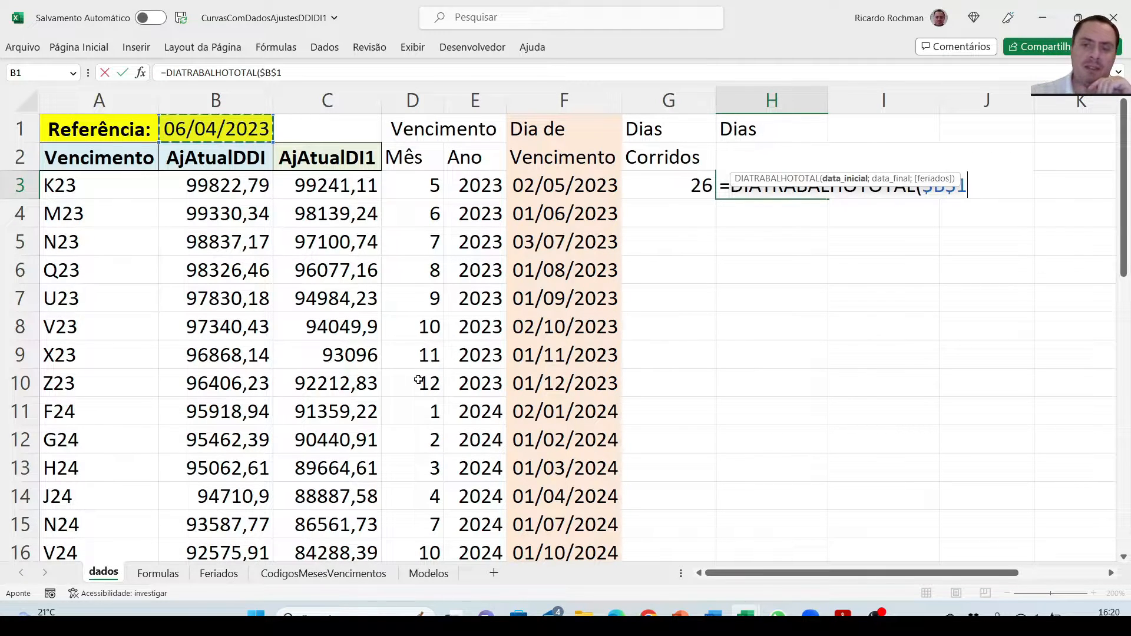
pyautogui.write(';')
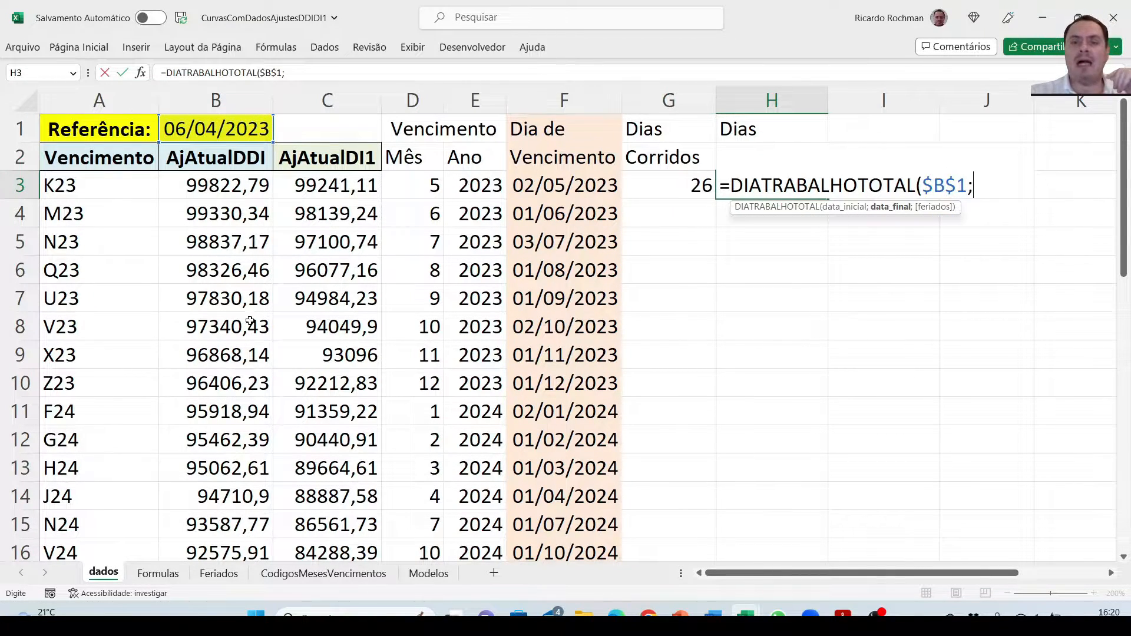
pyautogui.click(565, 187)
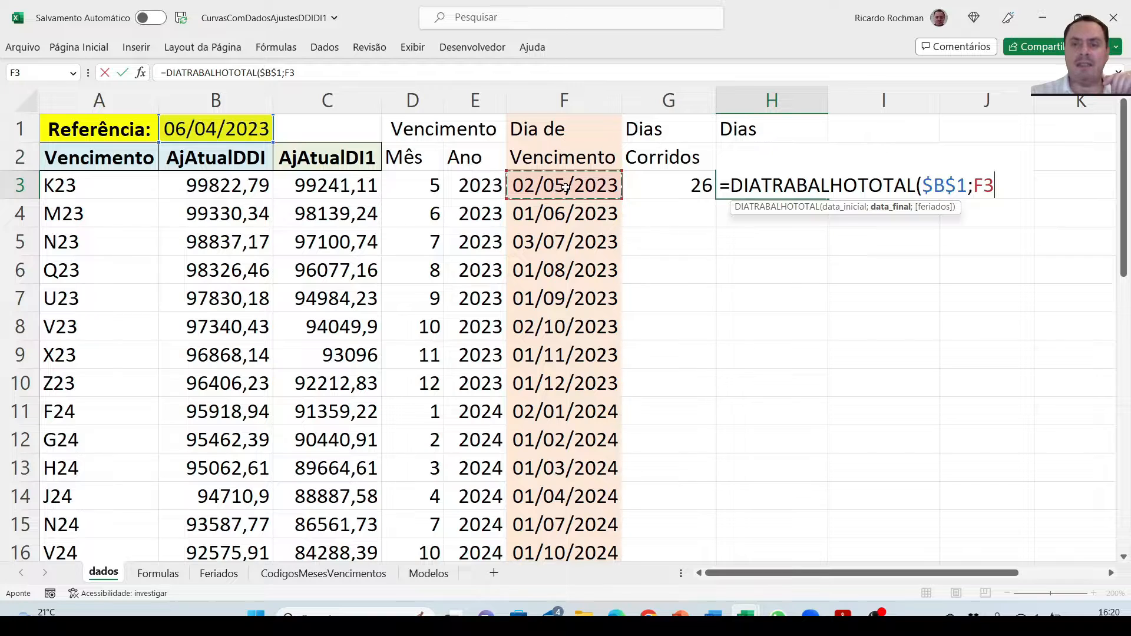
pyautogui.write(';')
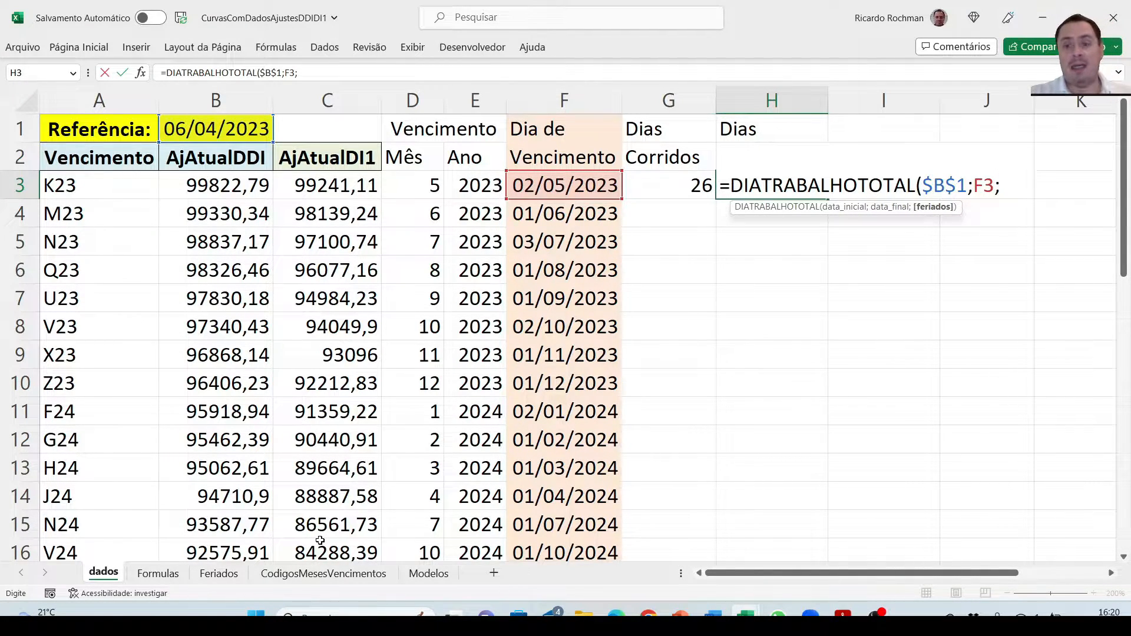
# - Complete H3's business-day formula with the locked holiday dates Feriados!$A$2:$A$1189, excluding the source note
pyautogui.click(218, 573)
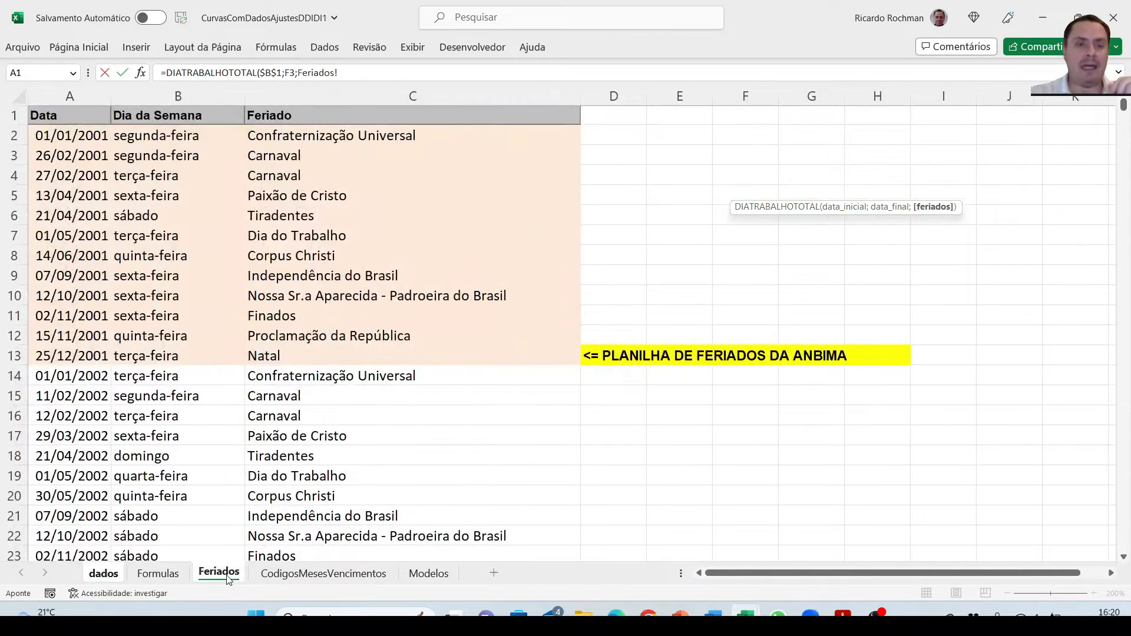
pyautogui.click(80, 133)
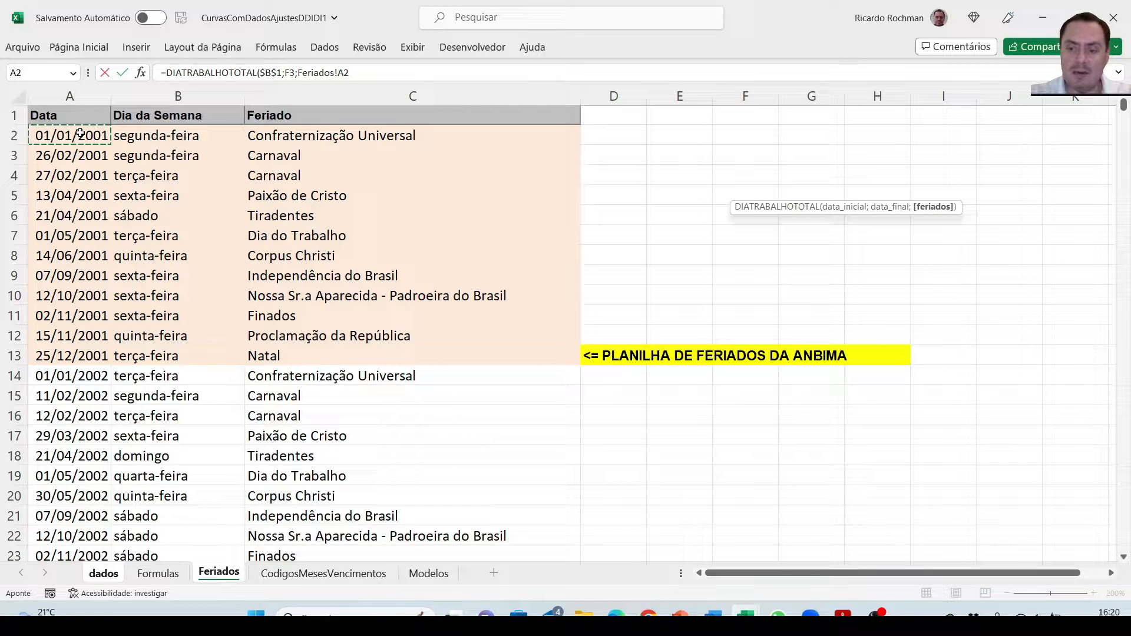
pyautogui.hotkey('ctrl', 'shift', 'Down')
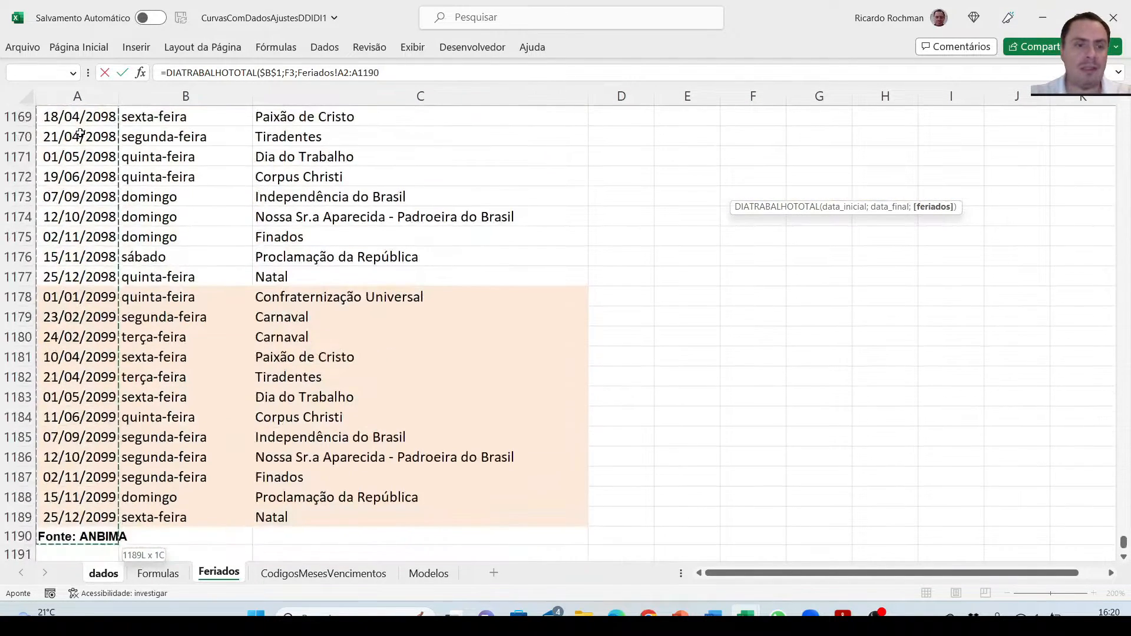
pyautogui.hotkey('shift', 'Up')
pyautogui.hotkey('shift', 'Up')
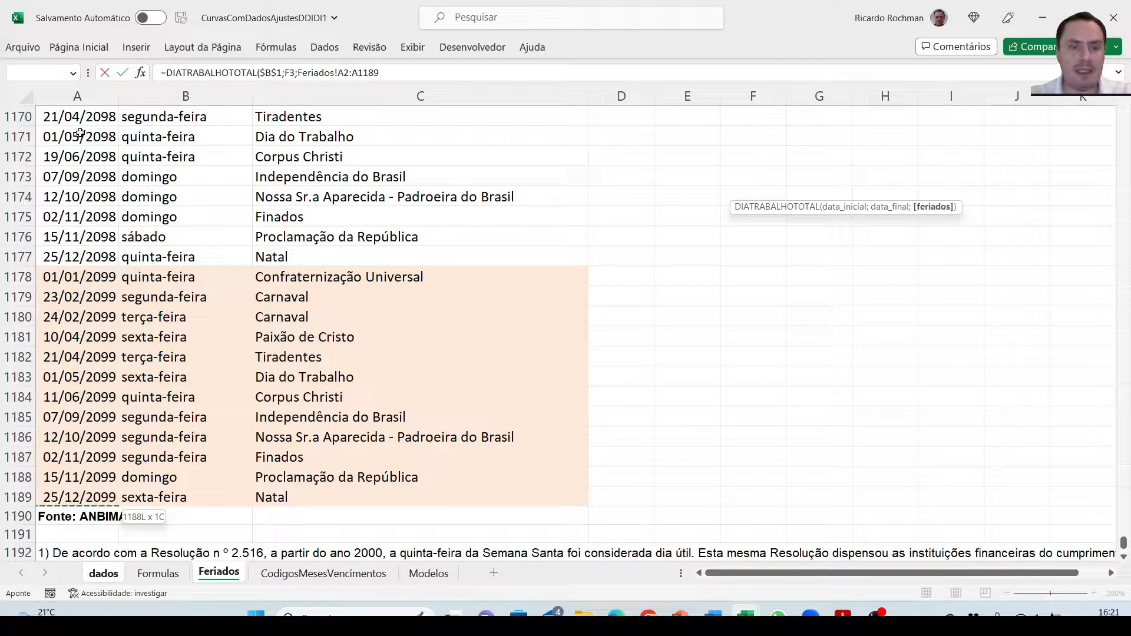
pyautogui.press('F4')
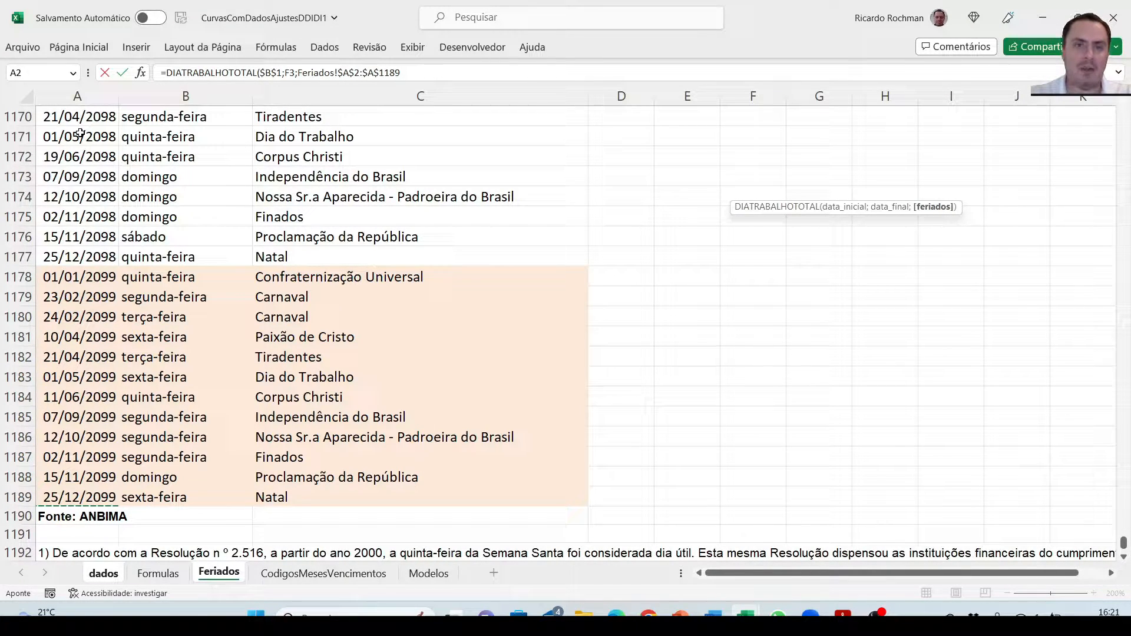
pyautogui.write(')')
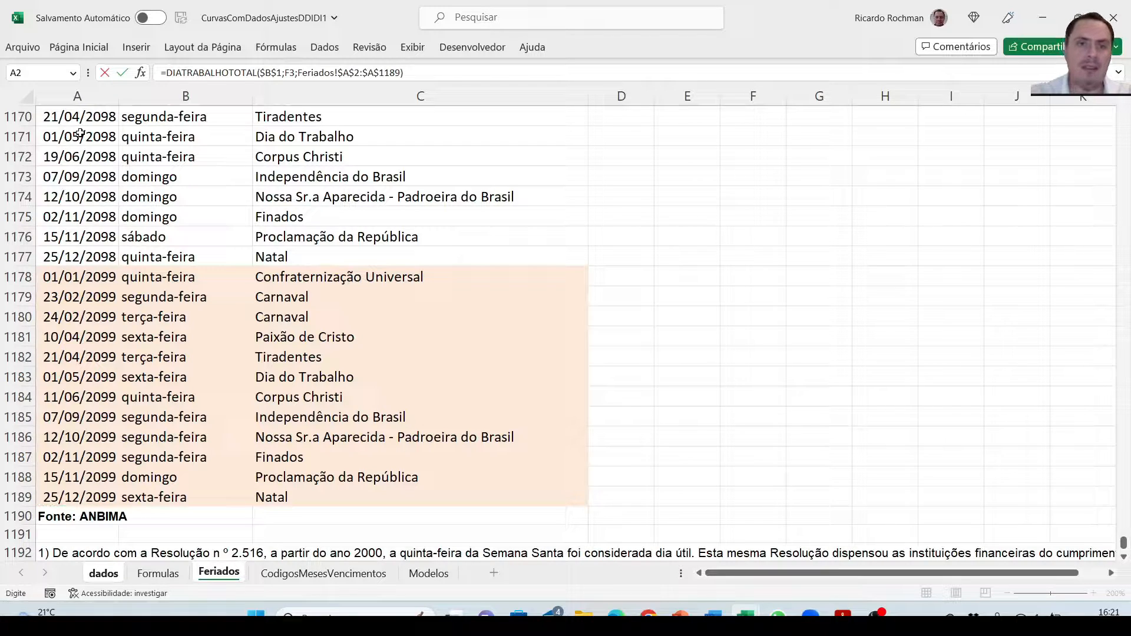
pyautogui.press('Return')
pyautogui.press('Up')
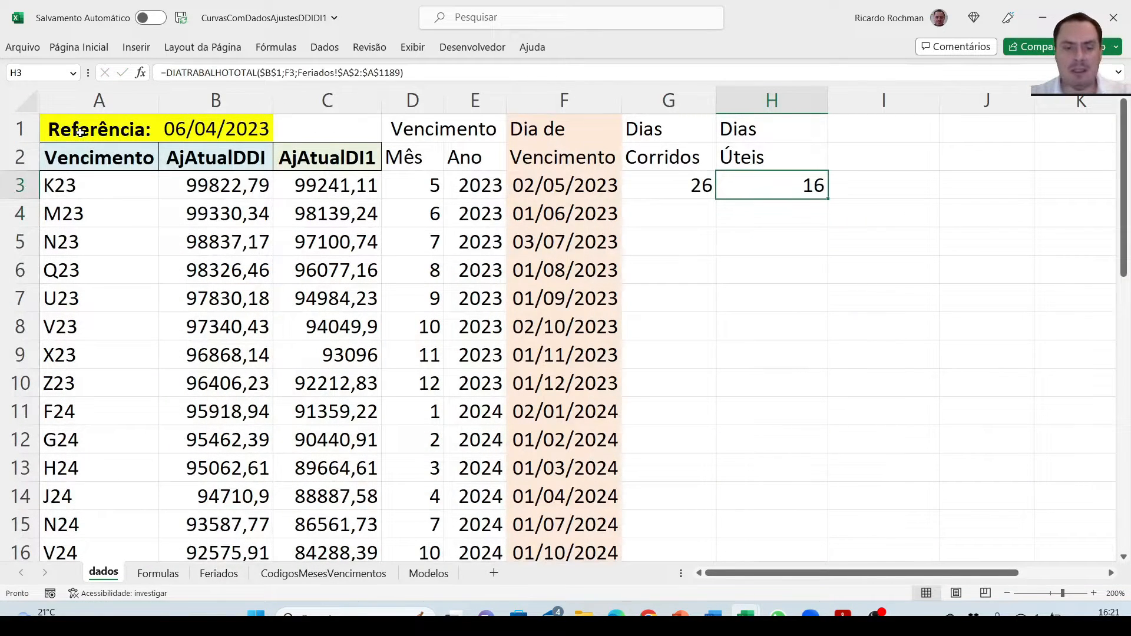
# - Autofit columns G and H to their contents, leaving H3's formula as is
pyautogui.press('F2')
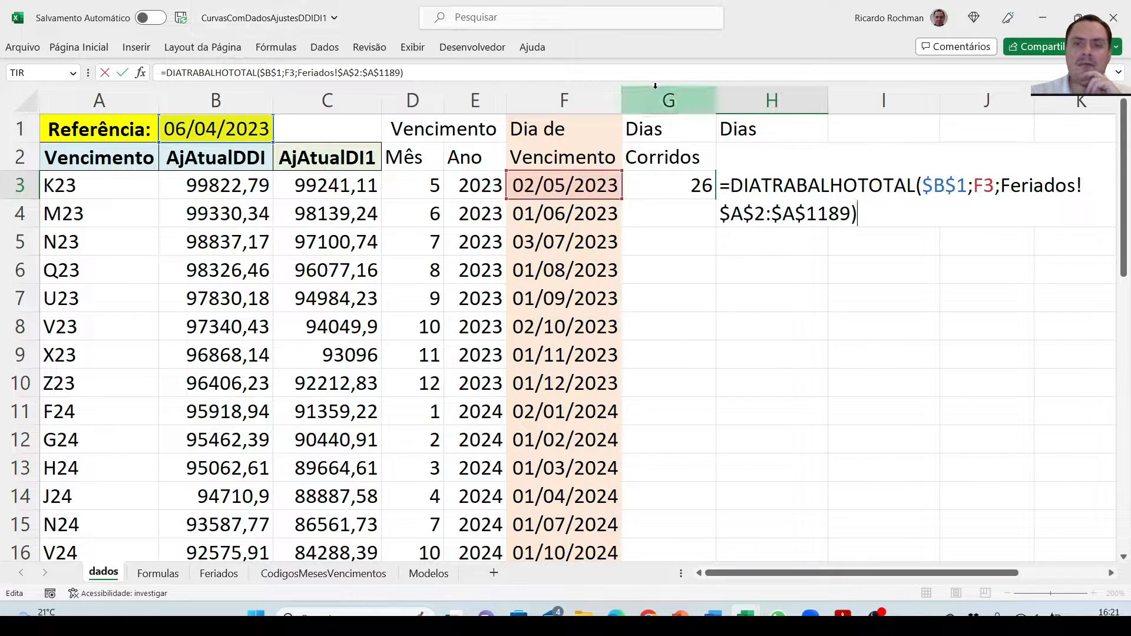
pyautogui.doubleClick(715, 96)
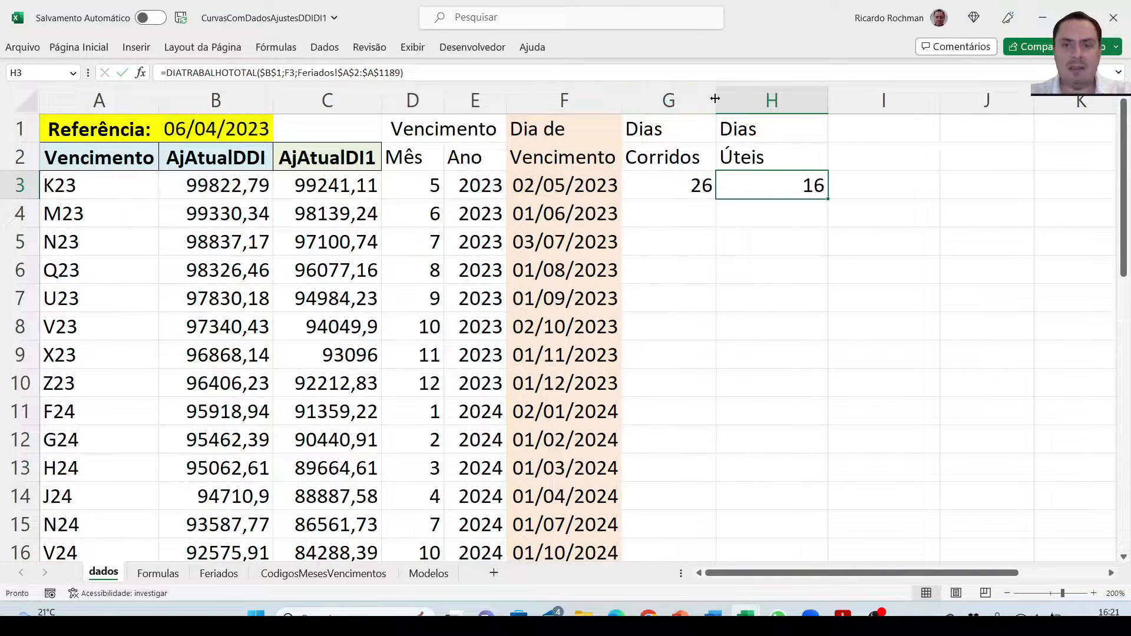
pyautogui.doubleClick(817, 100)
# - Subtract 1 from H3's DIATRABALHOTOTAL formula so the reference date itself is not counted
pyautogui.doubleClick(719, 185)
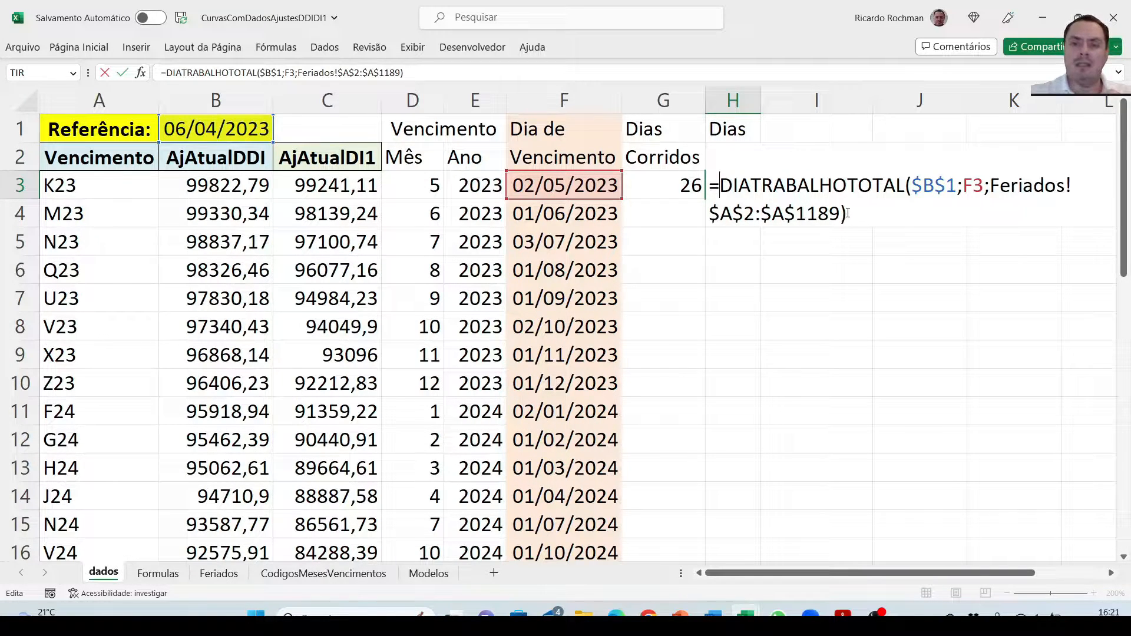
pyautogui.write('-1')
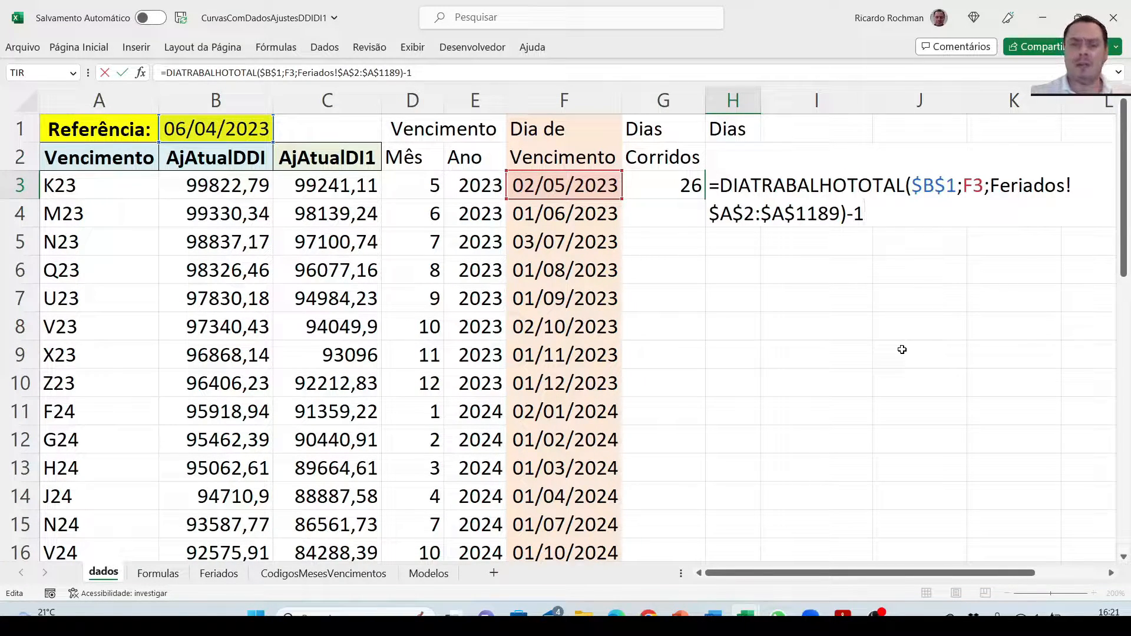
pyautogui.press('Return')
pyautogui.press('Up')
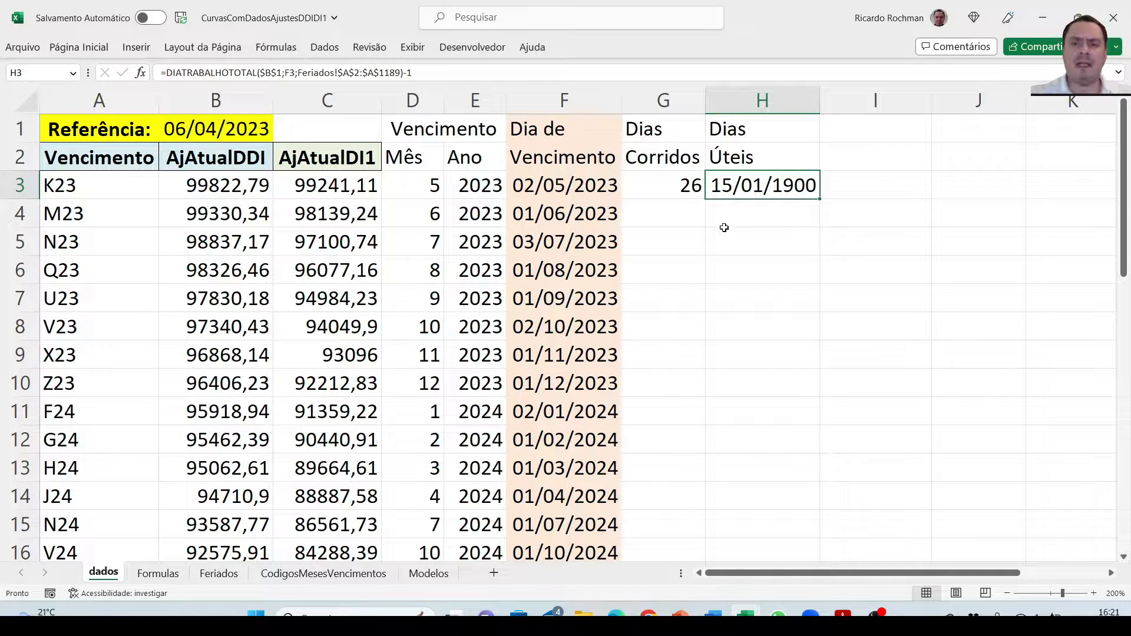
# - Format the day counts in G3:H3 as Número with 0 decimal places
pyautogui.moveTo(672, 191); pyautogui.dragTo(741, 193)
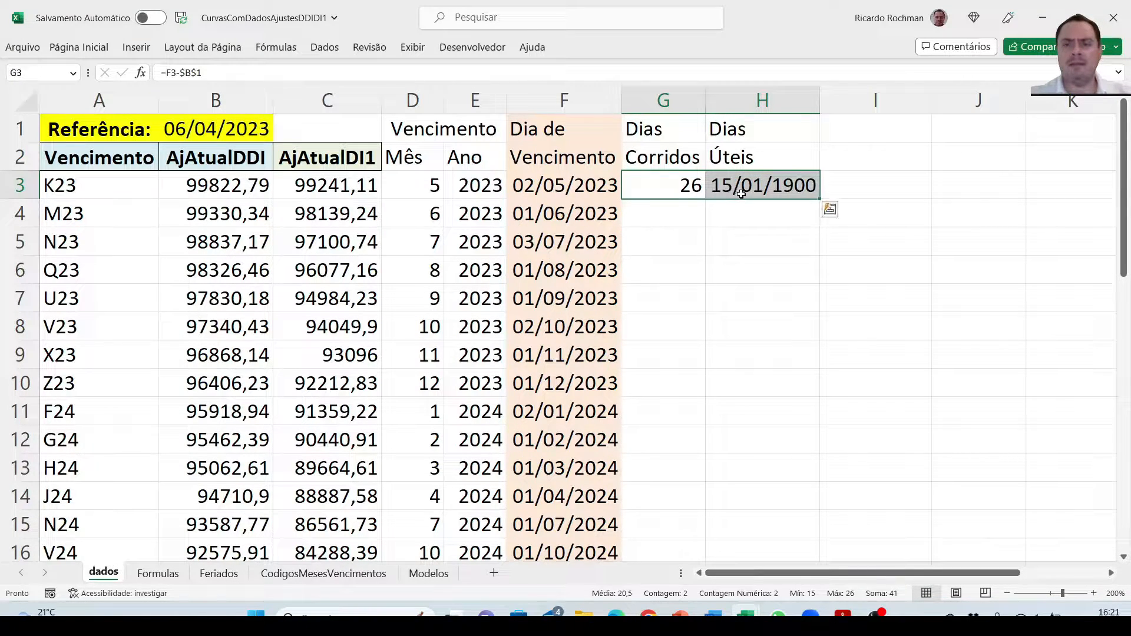
pyautogui.rightClick(741, 193)
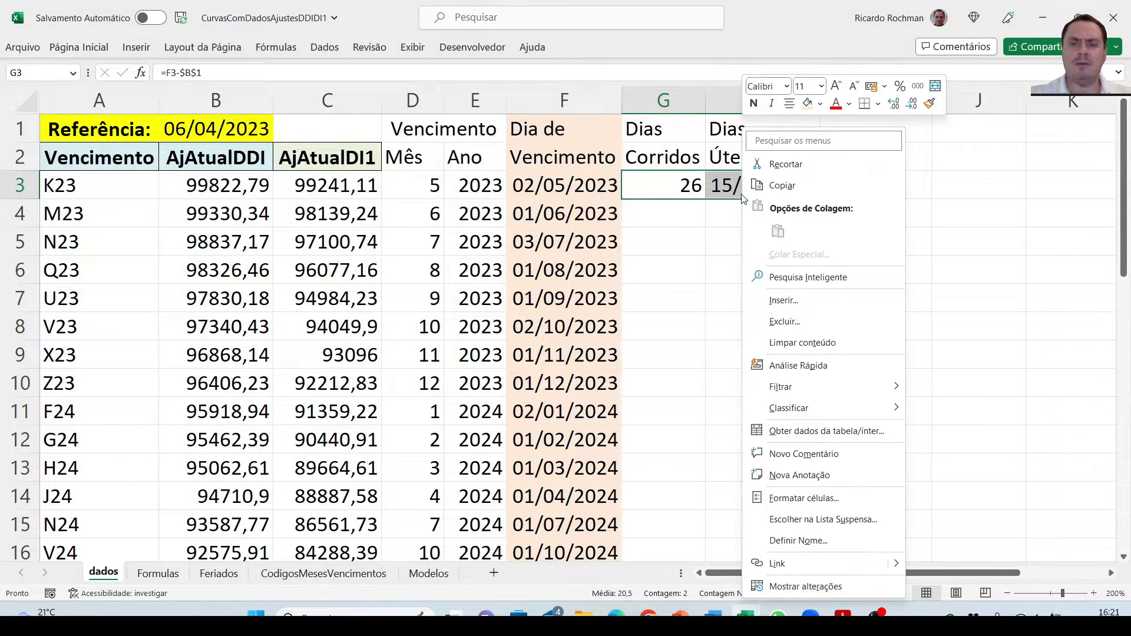
pyautogui.click(791, 499)
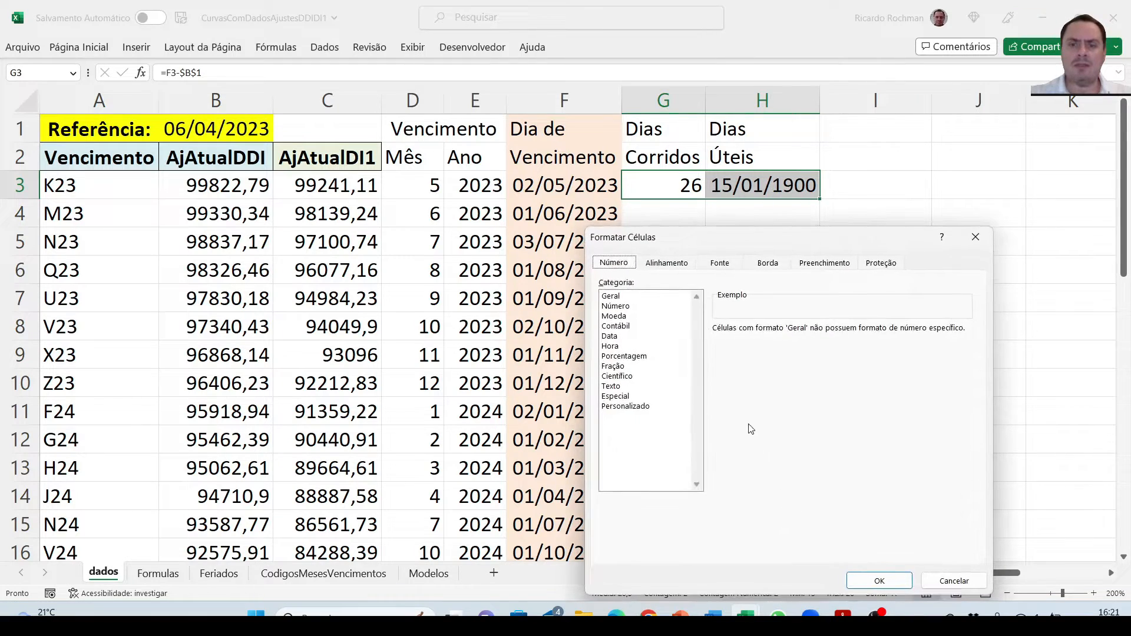
pyautogui.click(657, 308)
pyautogui.doubleClick(817, 334)
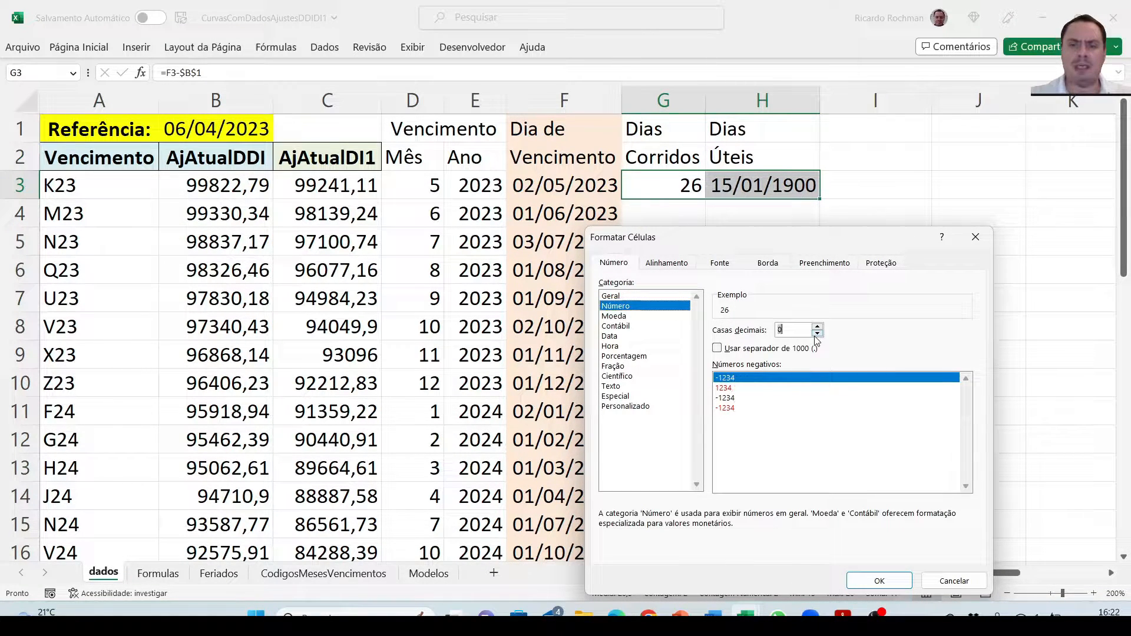
pyautogui.click(859, 581)
# - Test both day-count formulas by overwriting the maturity date in F3 with the reference date 06/04/2023
pyautogui.click(693, 186)
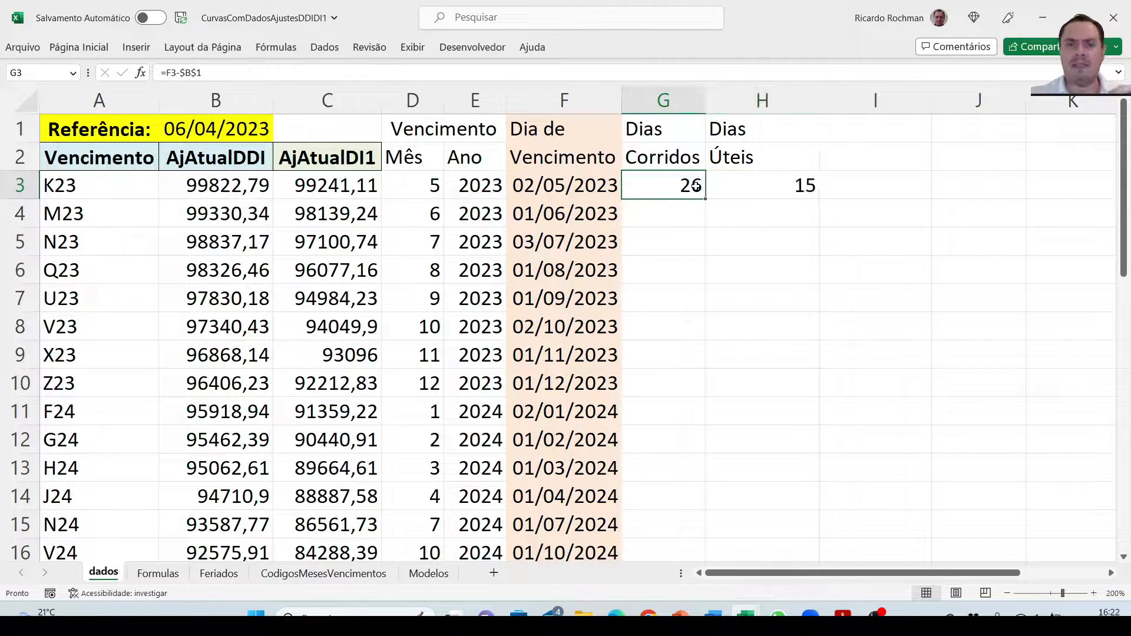
pyautogui.click(685, 215)
pyautogui.doubleClick(677, 187)
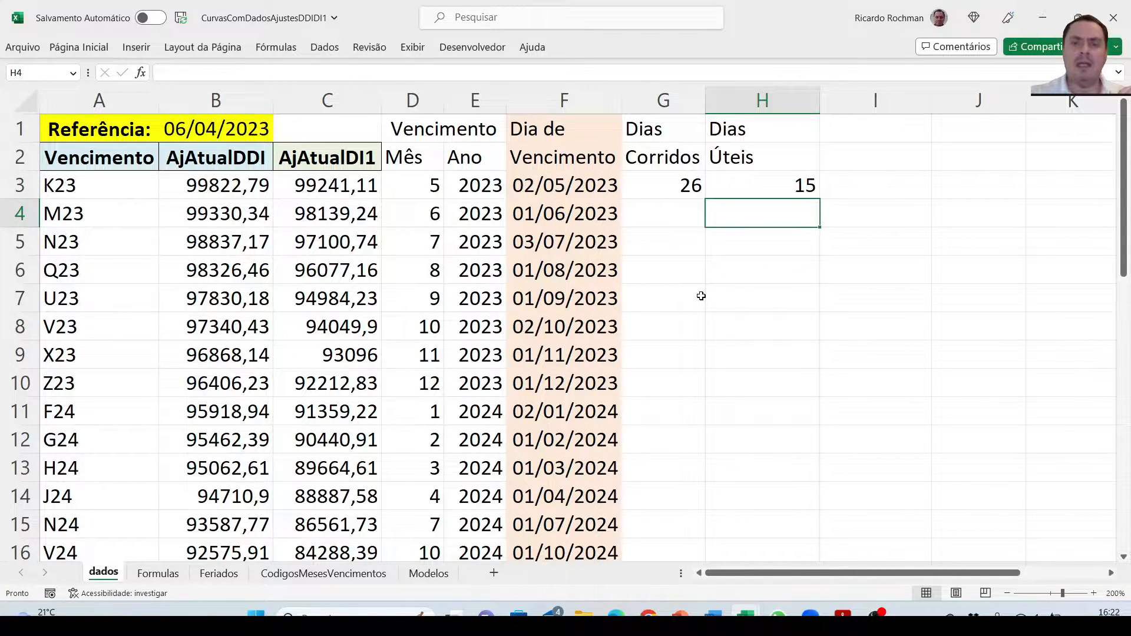
pyautogui.press('Up')
pyautogui.press('Left')
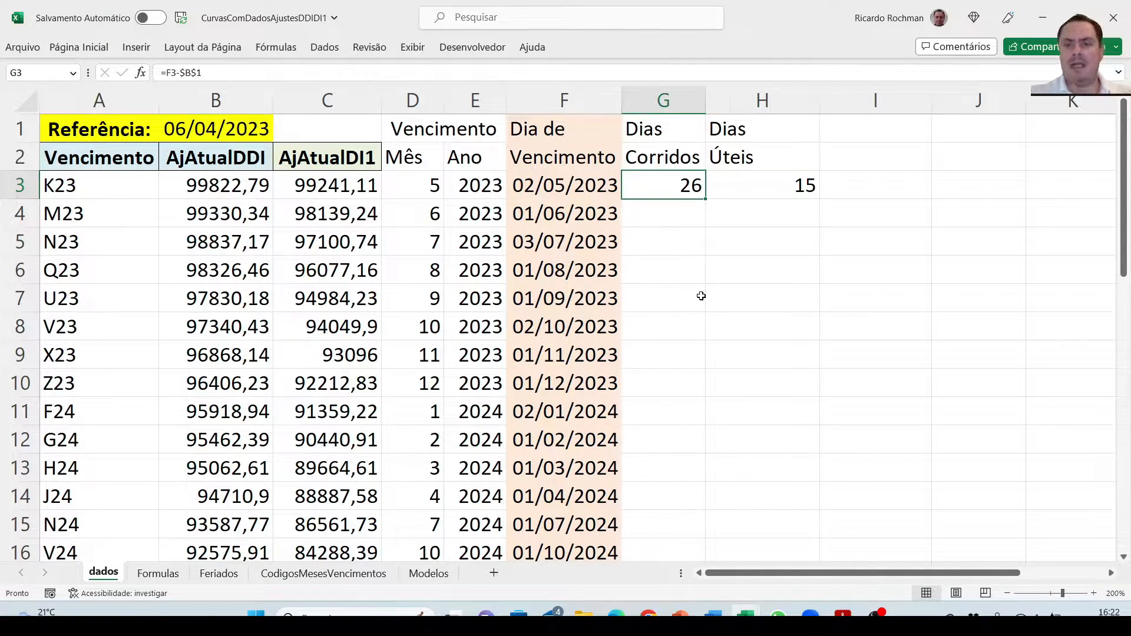
pyautogui.press('Left')
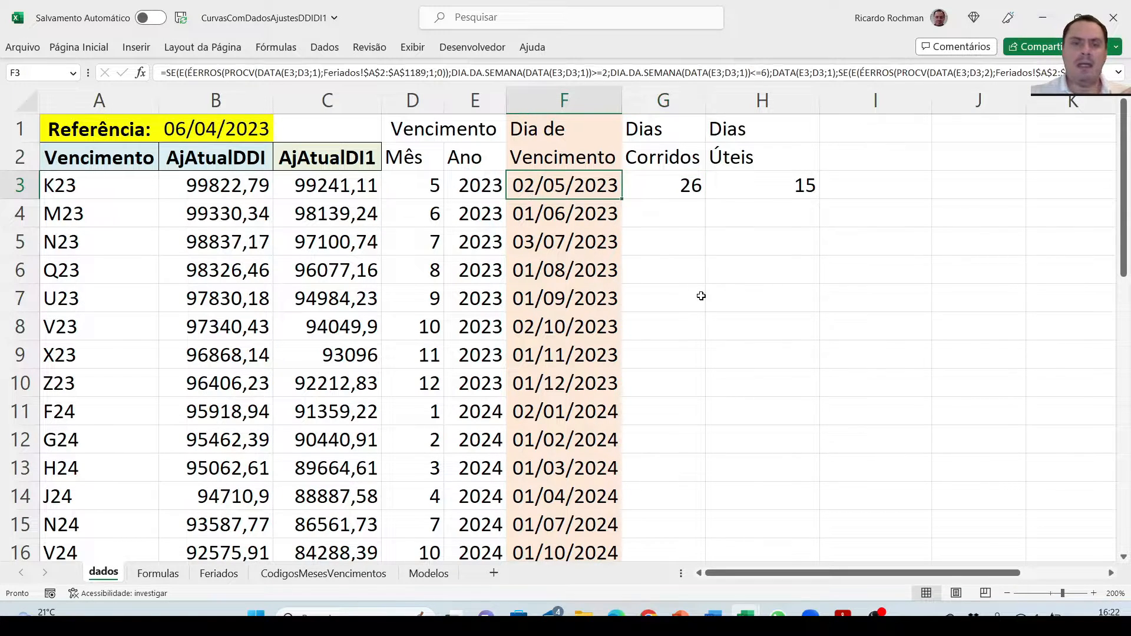
pyautogui.write('06')
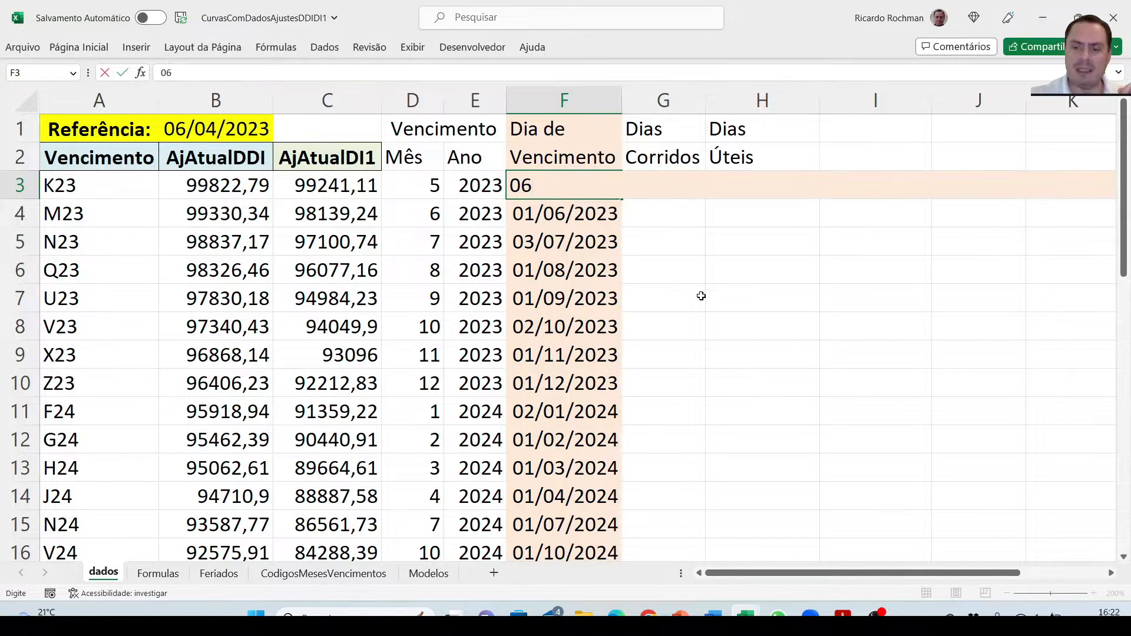
pyautogui.write('/04/2023')
pyautogui.press('Return')
pyautogui.press('Up')
pyautogui.press('Right')
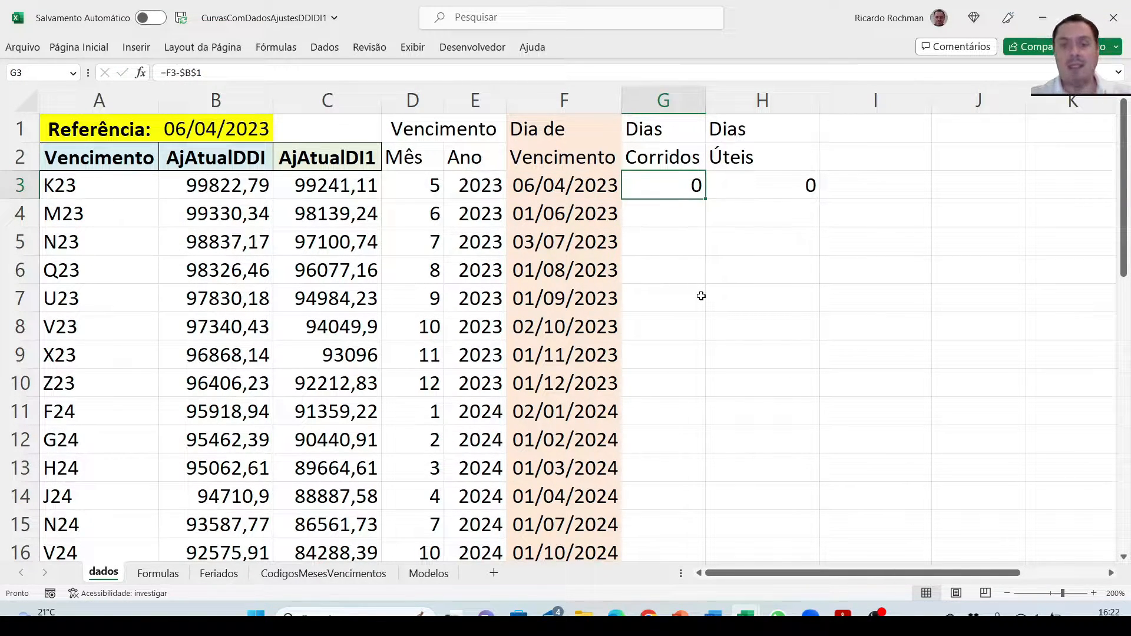
pyautogui.press('Right')
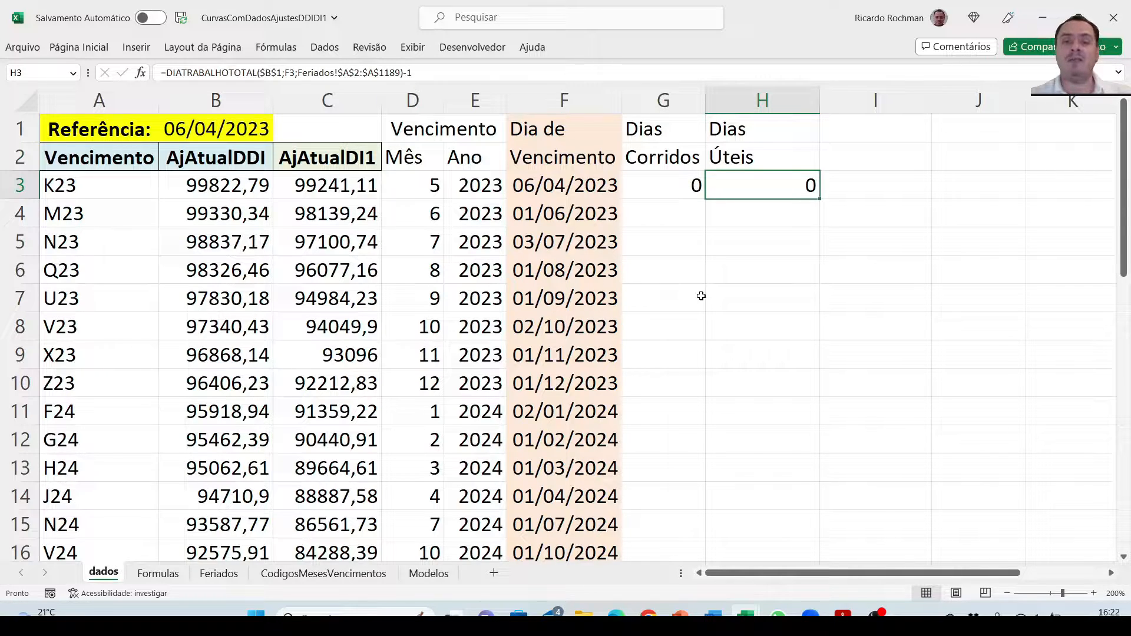
# - Check the formulas in H3 and G3 unchanged, and undo the test date entered in F3
pyautogui.press('F2')
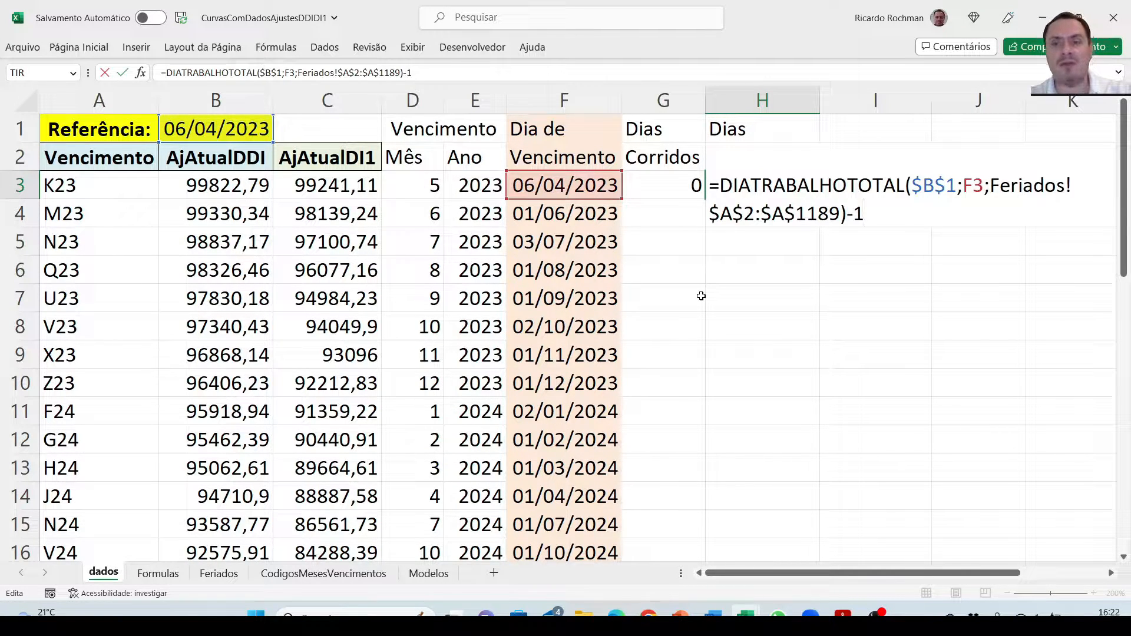
pyautogui.press('Escape')
pyautogui.press('Left')
pyautogui.press('F2')
pyautogui.press('Escape')
pyautogui.press('Left')
pyautogui.hotkey('ctrl', 'z')
pyautogui.press('Right')
pyautogui.press('Right')
pyautogui.press('Left')
pyautogui.press('Right')
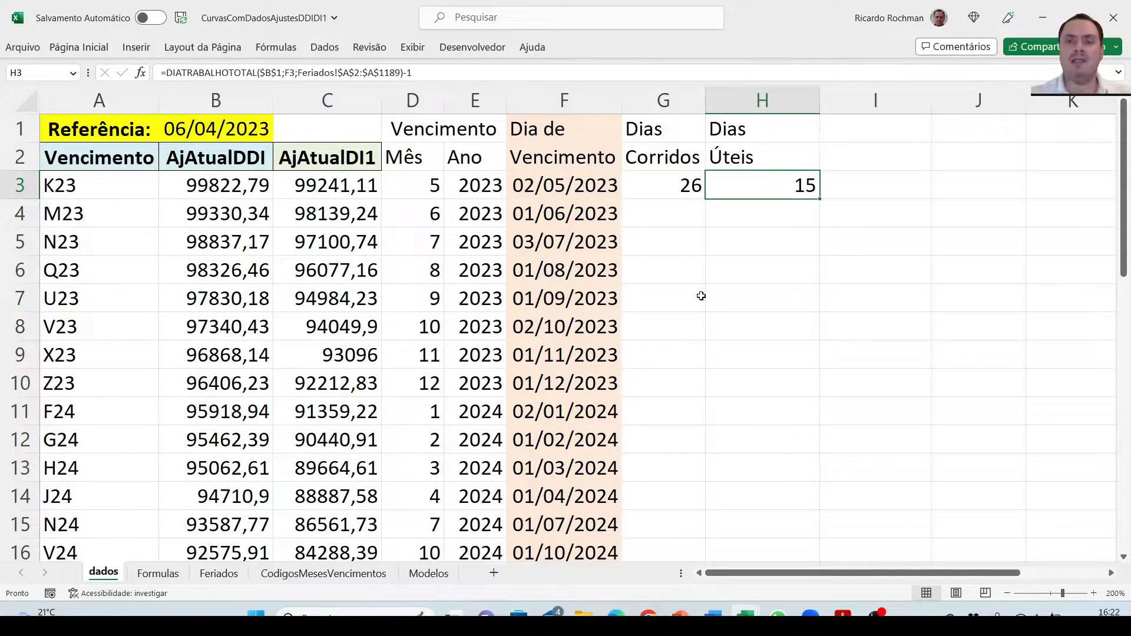
# - Autofit column H and fill the Dias Corridos header cells G1:G2 with the lightest theme aqua blue
pyautogui.doubleClick(820, 105)
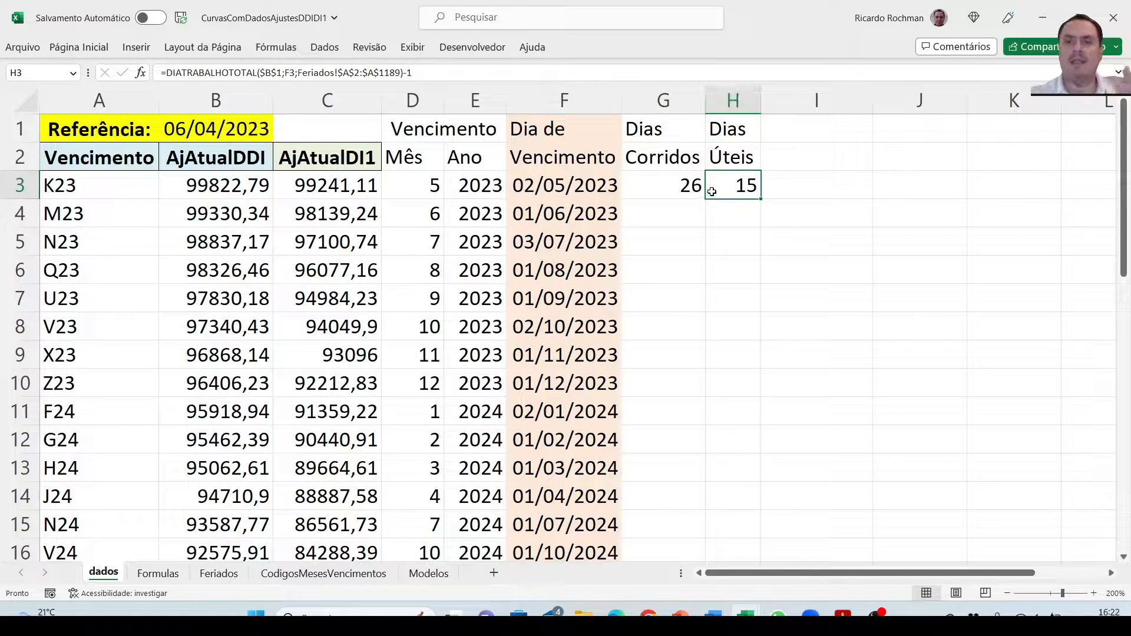
pyautogui.moveTo(664, 139); pyautogui.dragTo(662, 154)
pyautogui.rightClick(662, 154)
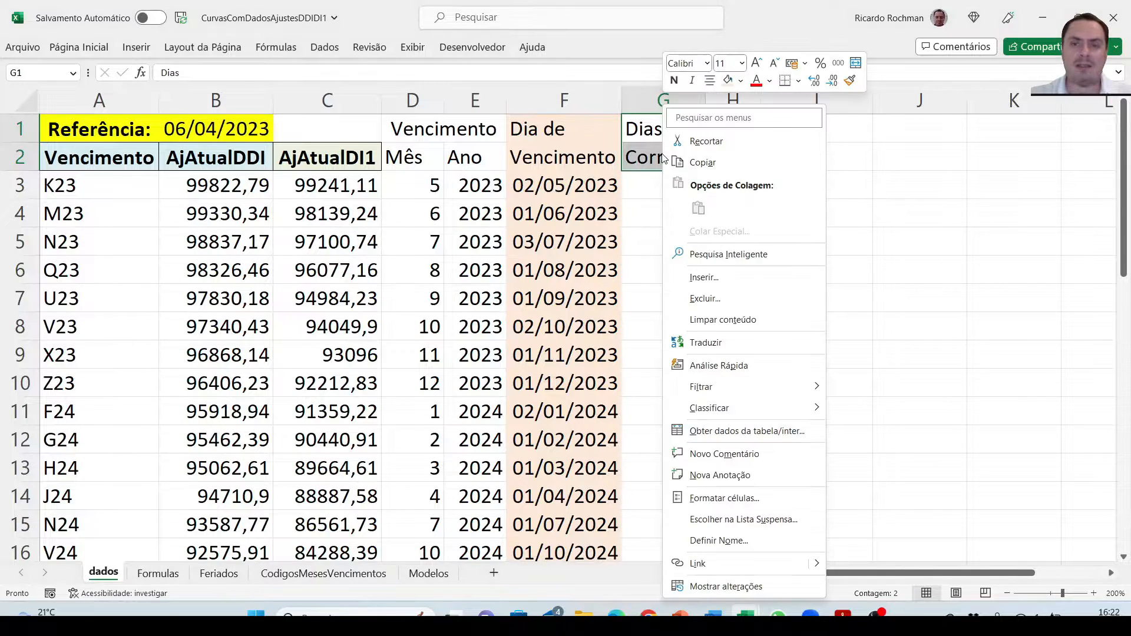
pyautogui.click(742, 82)
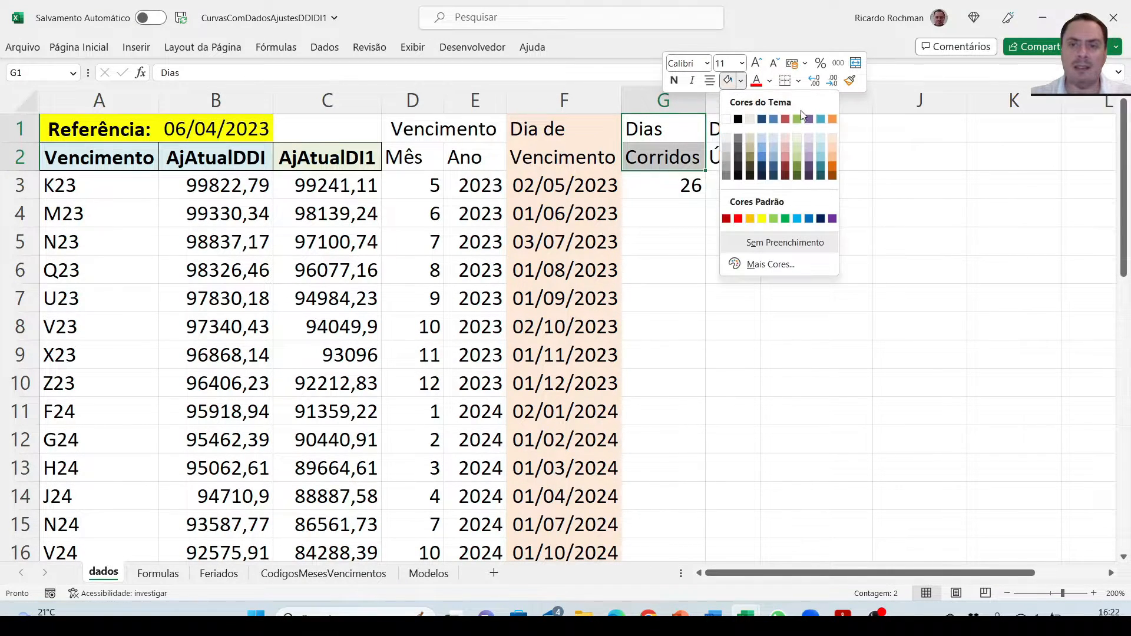
pyautogui.click(818, 138)
# - Fill the Dias Úteis header cells H1:H2 with the lightest theme olive green
pyautogui.moveTo(741, 127); pyautogui.dragTo(732, 155)
pyautogui.rightClick(732, 155)
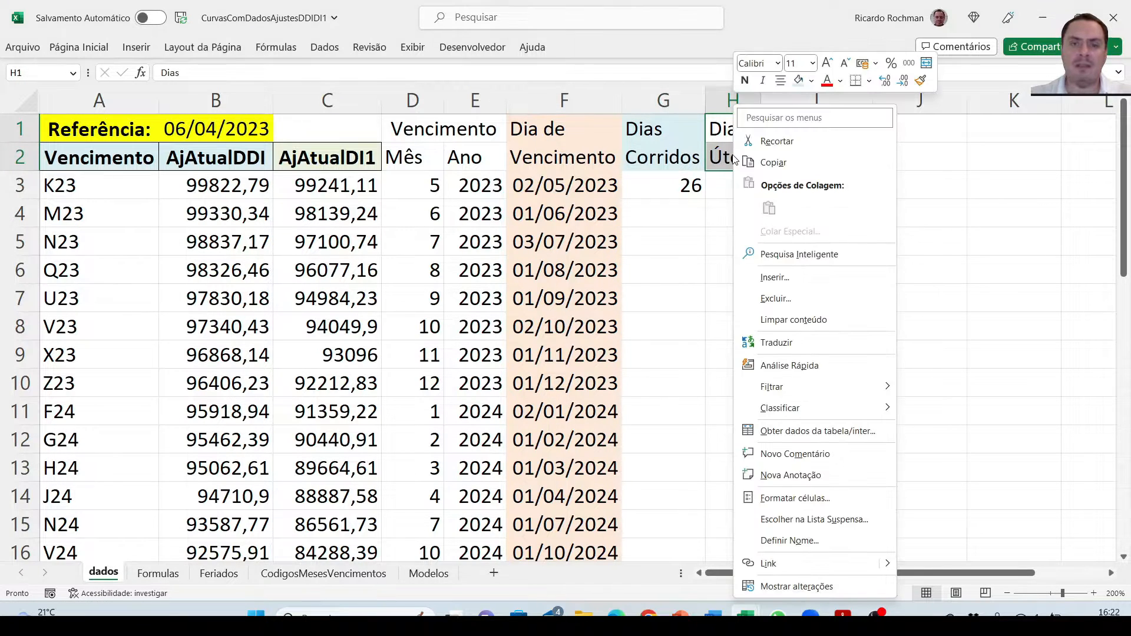
pyautogui.click(814, 83)
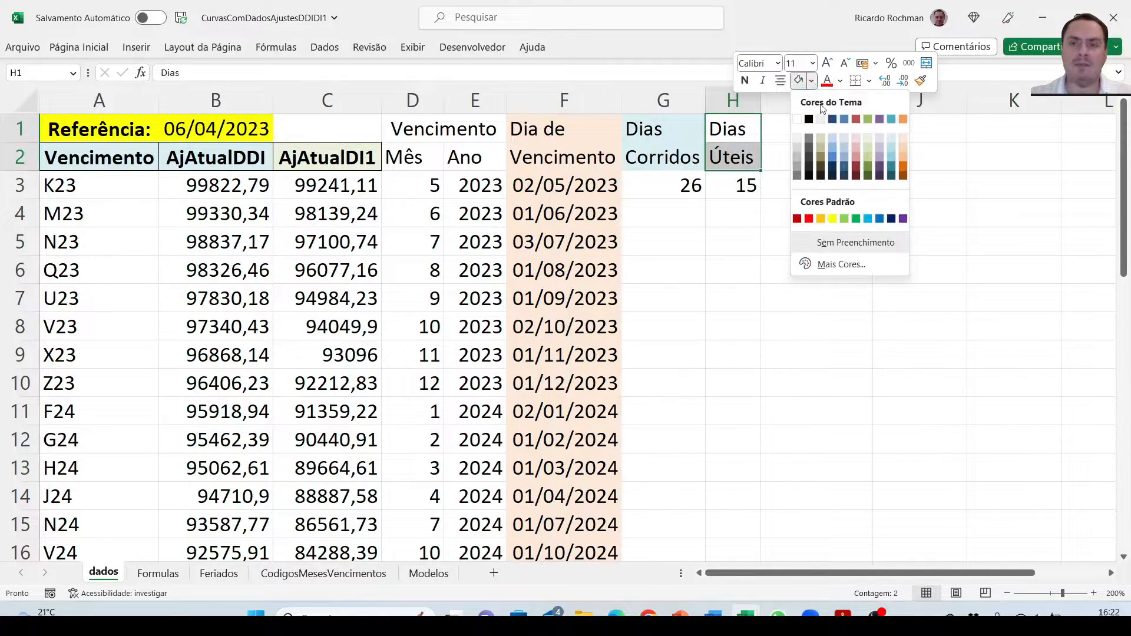
pyautogui.click(866, 139)
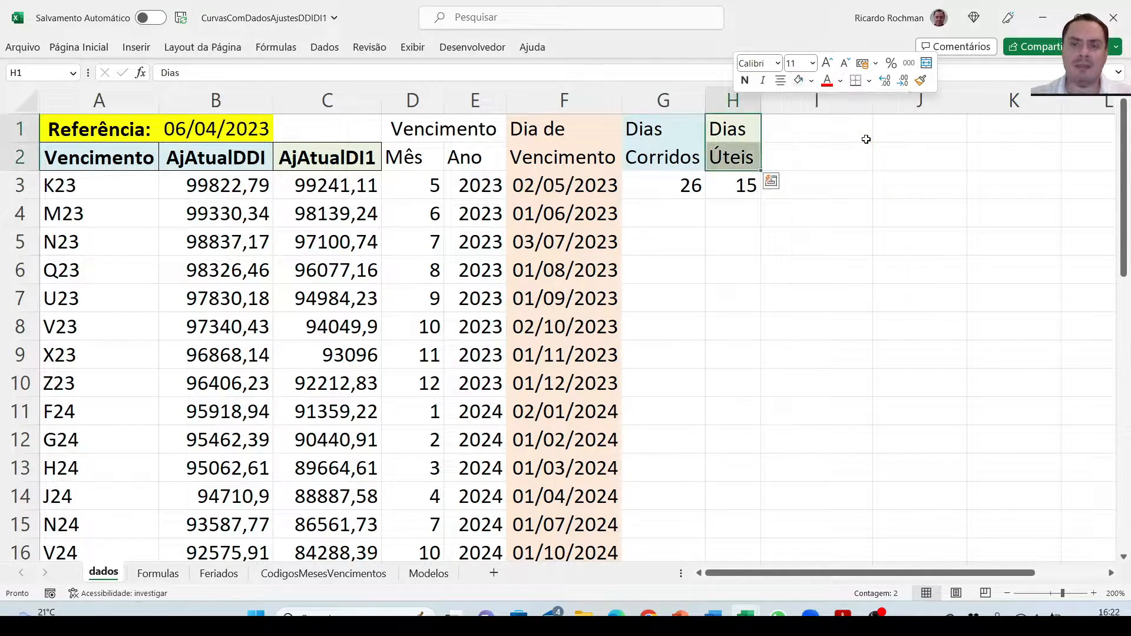
pyautogui.click(764, 202)
pyautogui.click(792, 266)
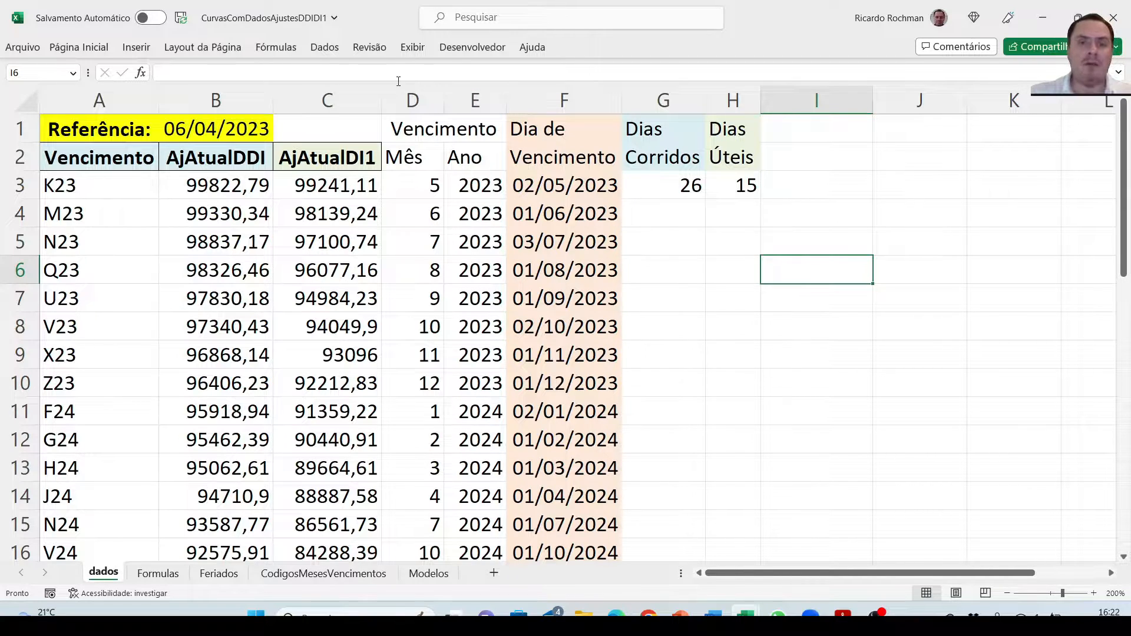
# - Shrink the maturity month and year columns D and E to narrow slivers
pyautogui.moveTo(410, 97)
pyautogui.mouseDown()
pyautogui.moveTo(459, 100)
pyautogui.moveTo(389, 96)
pyautogui.mouseUp()
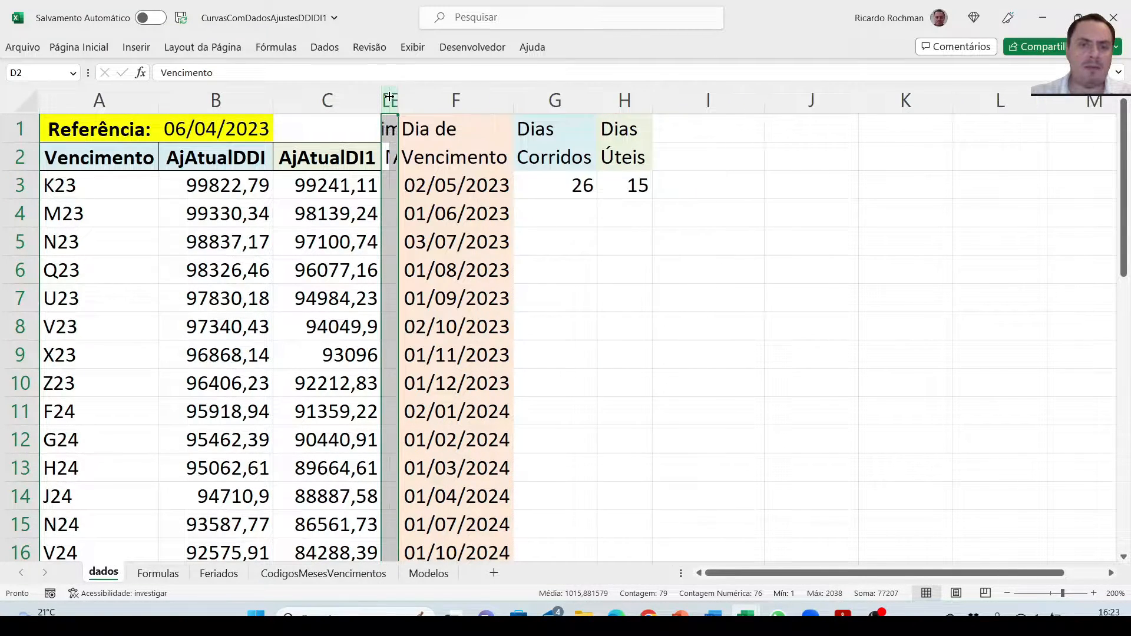
pyautogui.click(613, 231)
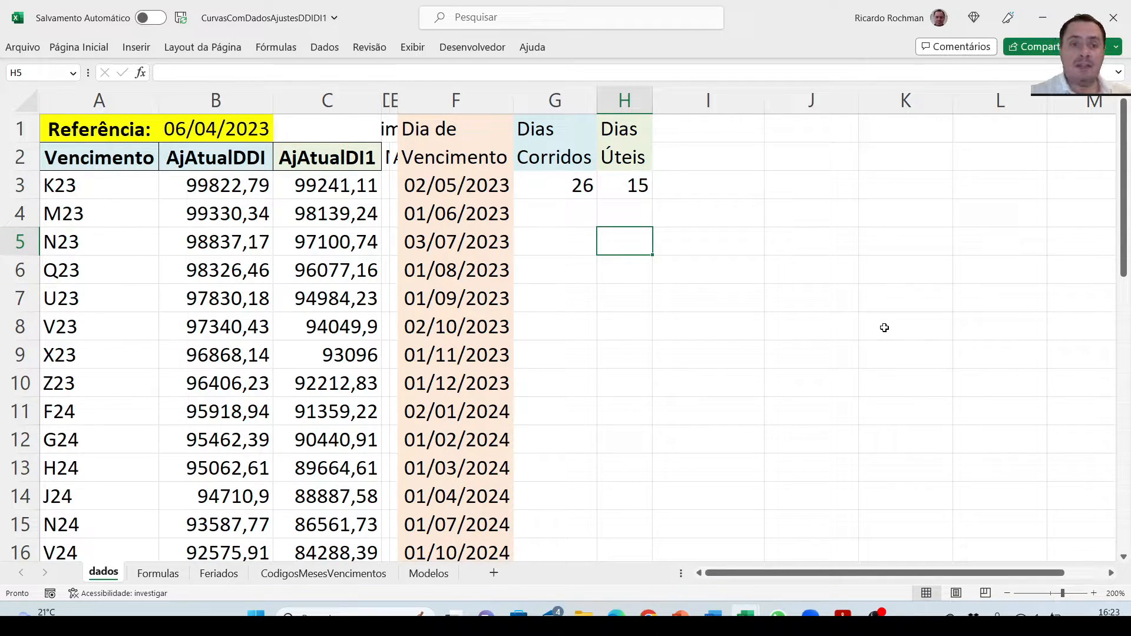
# - Bring the first contract's maturity date into I3 with =F3 and autofit column I
pyautogui.press('Up')
pyautogui.press('Up')
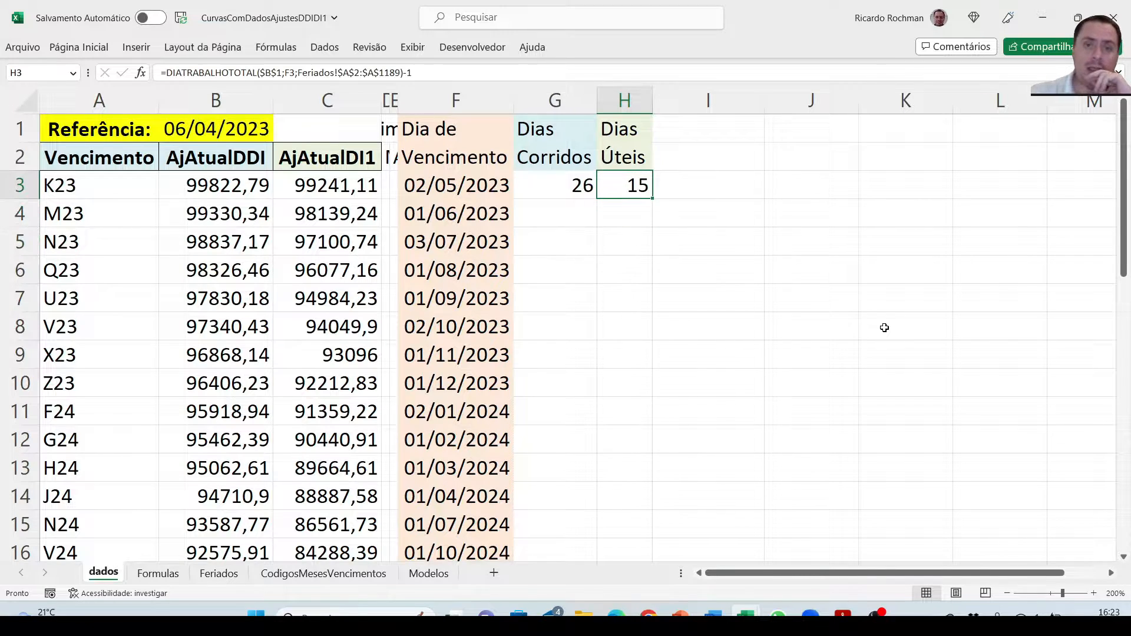
pyautogui.press('Right')
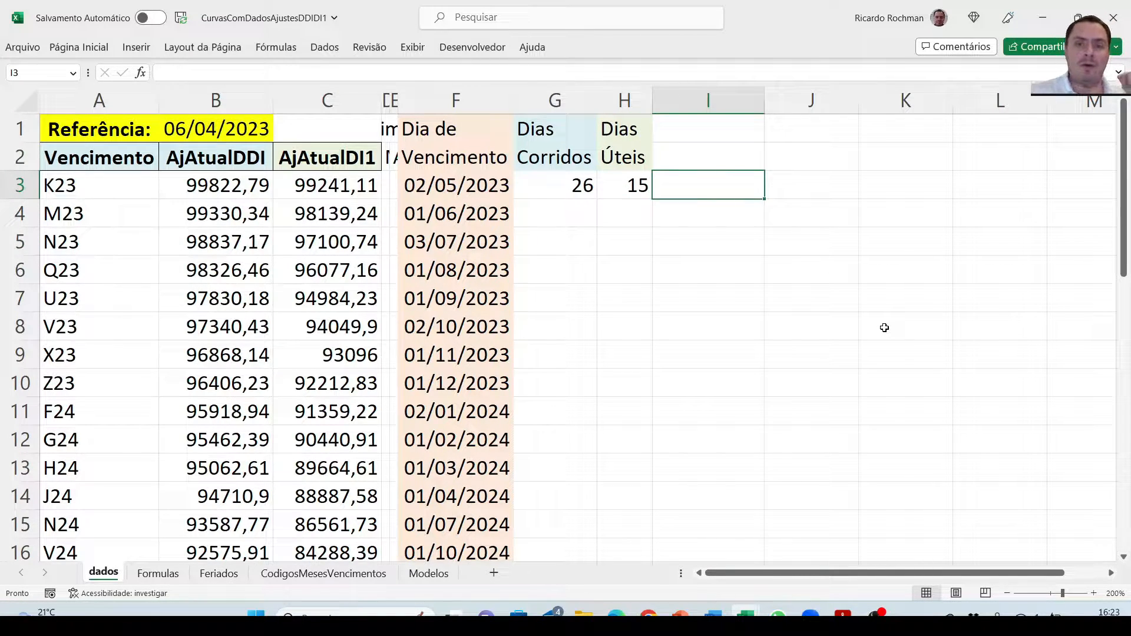
pyautogui.write('=')
pyautogui.press('Left')
pyautogui.press('Left')
pyautogui.press('Left')
pyautogui.press('Return')
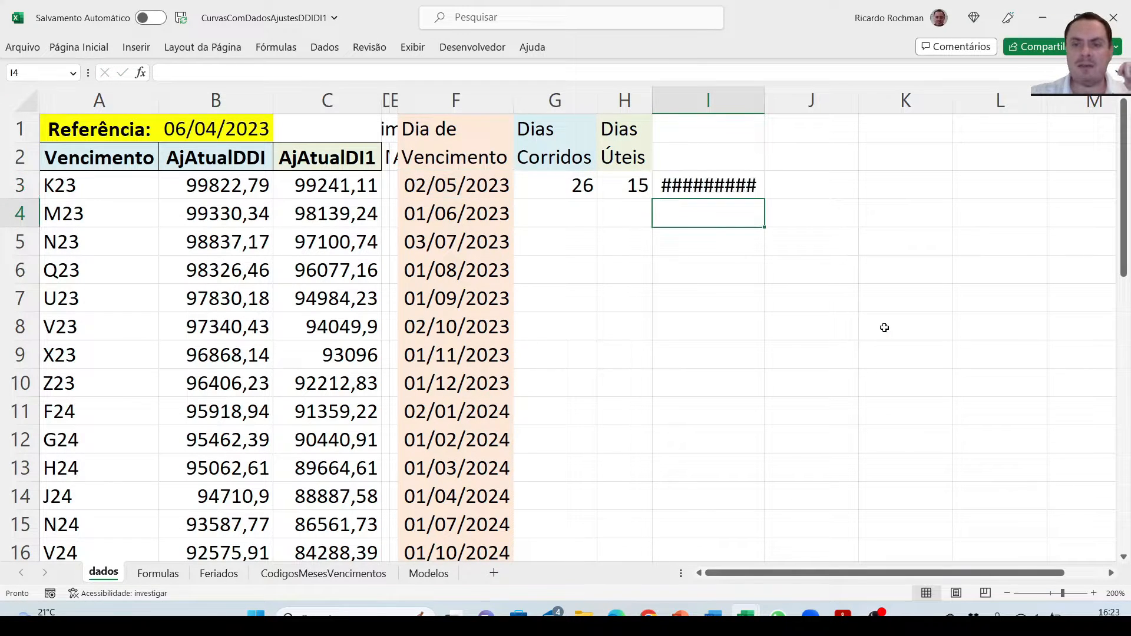
pyautogui.press('Up')
pyautogui.doubleClick(763, 109)
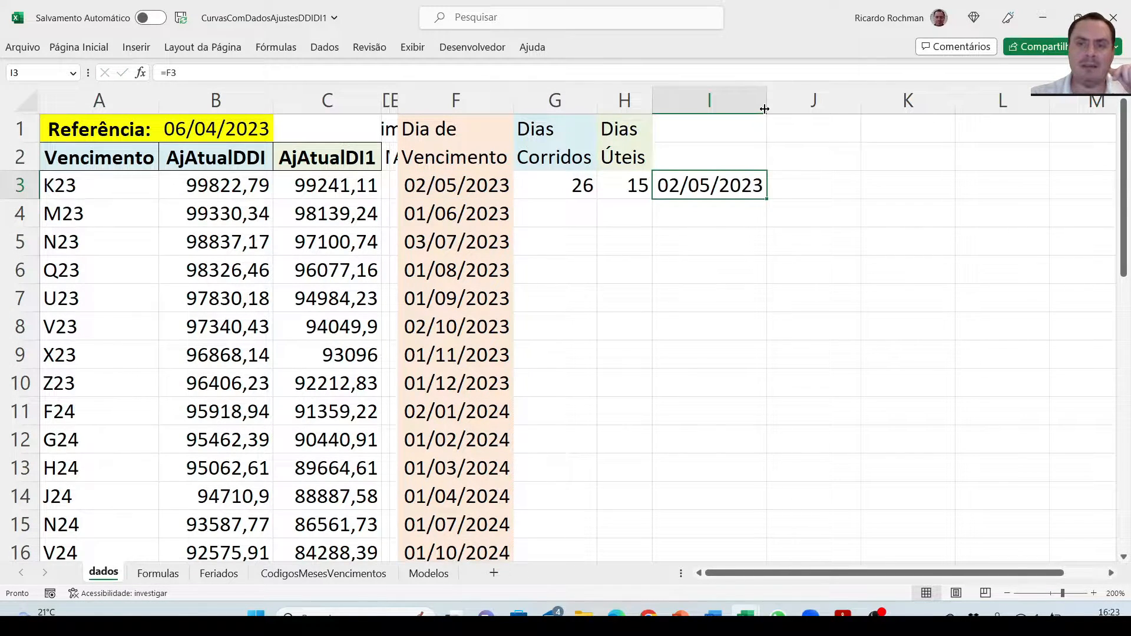
# - Enter the header Data in I2 above the copied maturity date
pyautogui.press('Up')
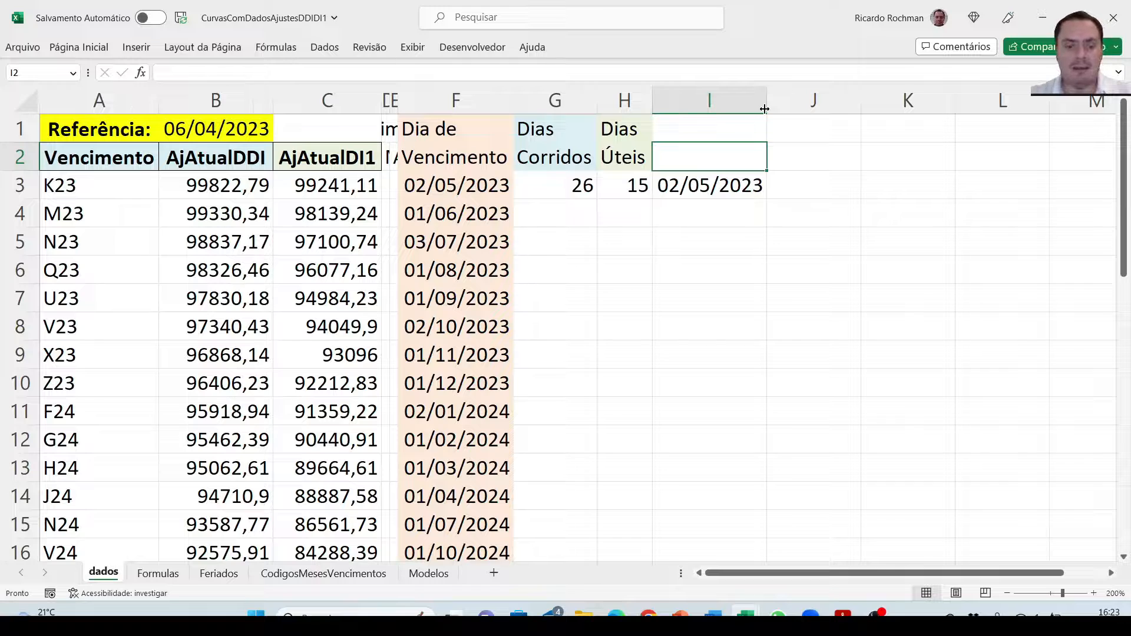
pyautogui.write('Data')
pyautogui.press('Tab')
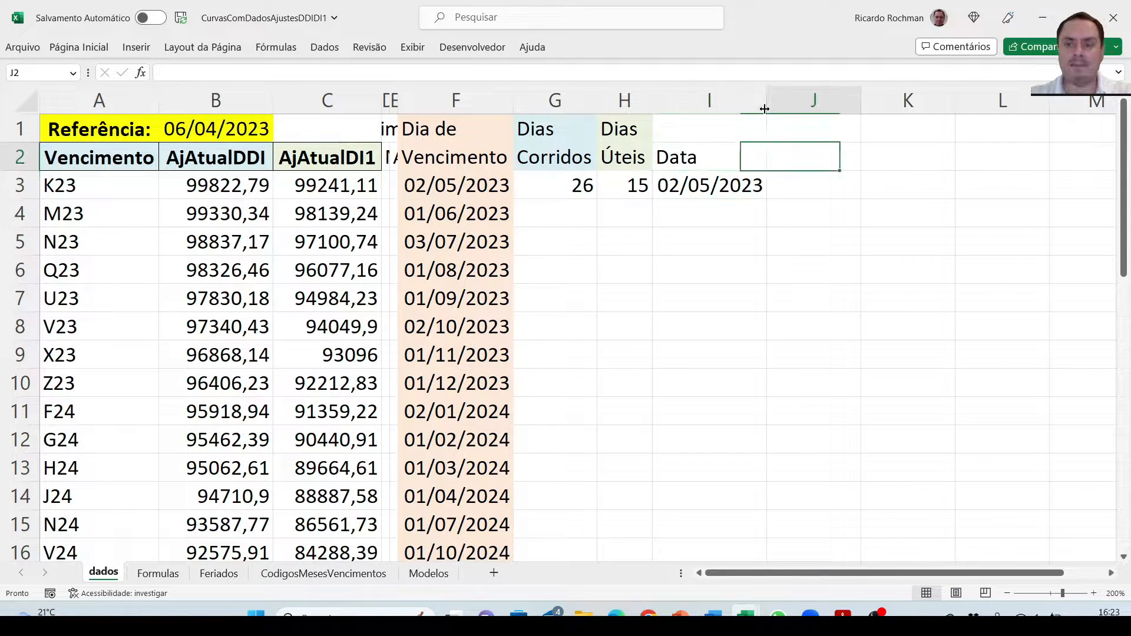
pyautogui.write('Taxa')
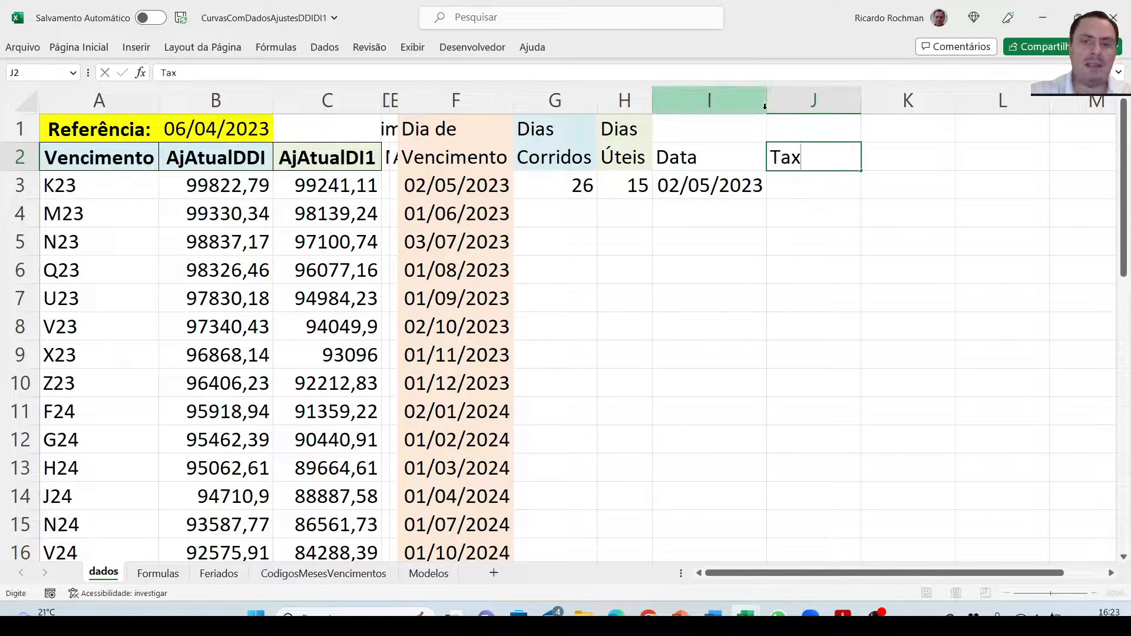
pyautogui.press('BackSpace')
pyautogui.press('BackSpace')
pyautogui.press('BackSpace')
pyautogui.press('BackSpace')
# - Enter the header Cupom Cambial in J2, beside the Data header
pyautogui.write('Cupo')
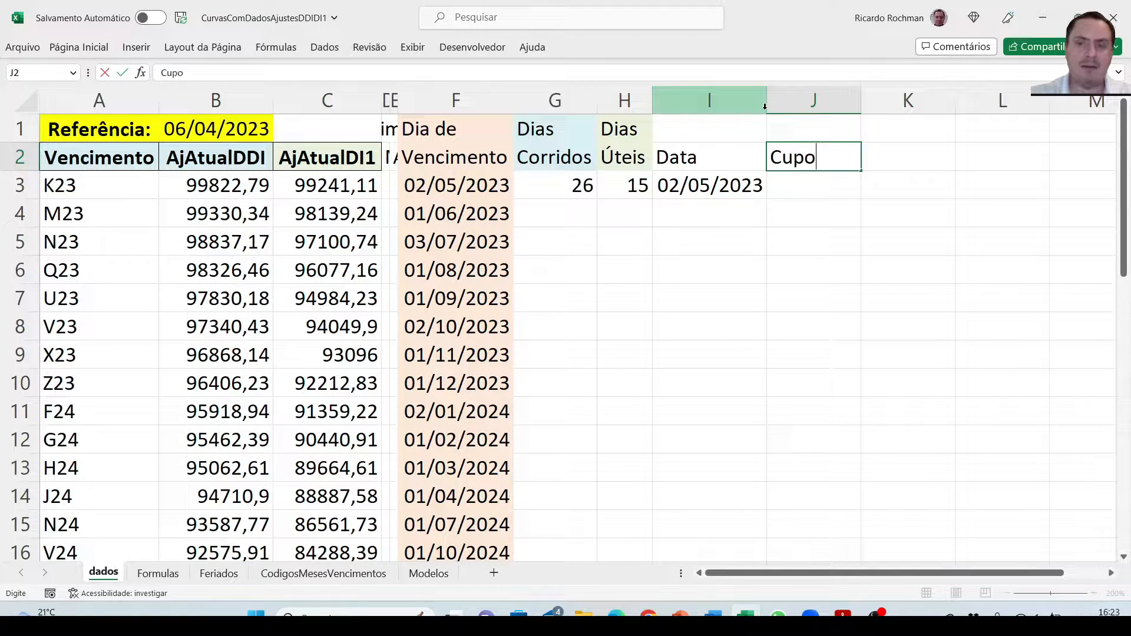
pyautogui.write('m Cambial')
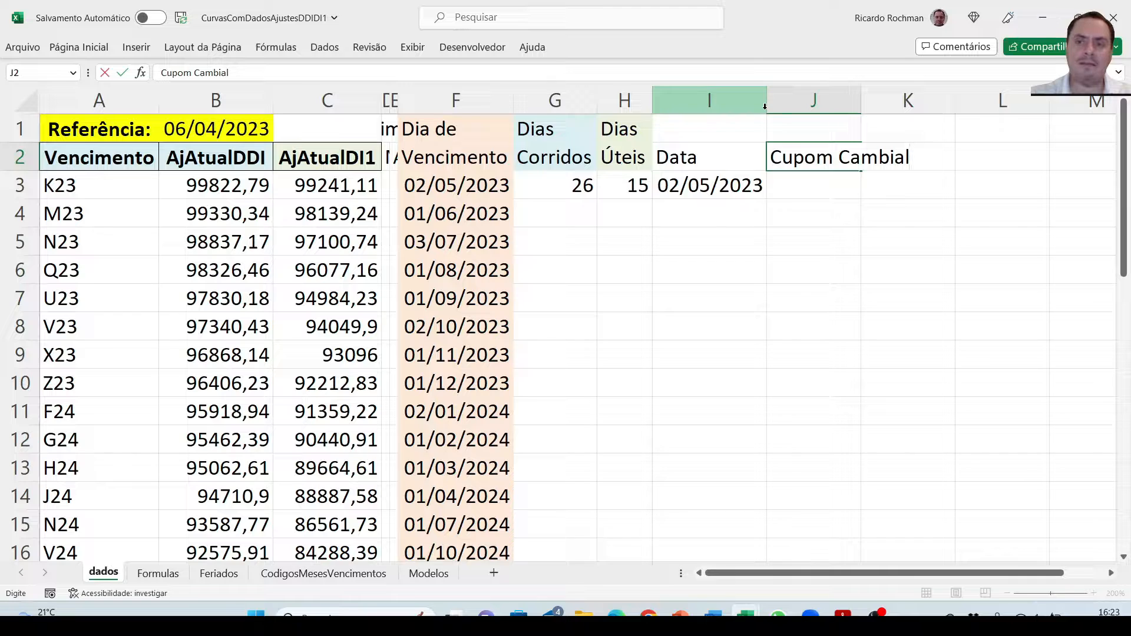
pyautogui.press('Return')
pyautogui.press('Up')
pyautogui.press('Right')
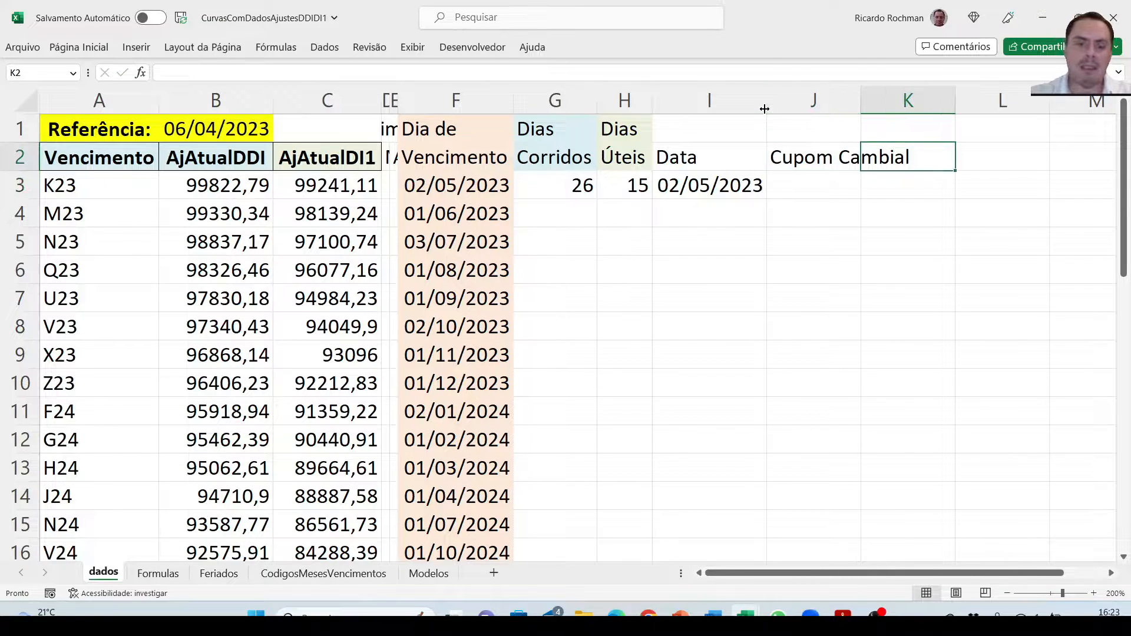
# - Enter the header Taxa DI in K2 and open the Formulas sheet
pyautogui.write('Taxa DI')
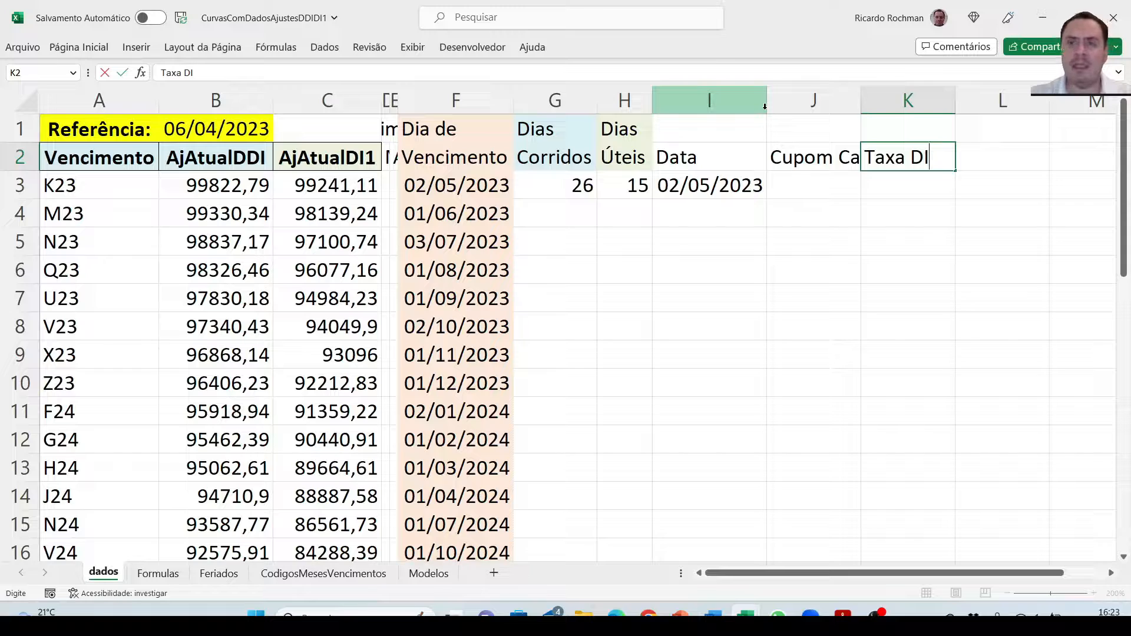
pyautogui.press('Return')
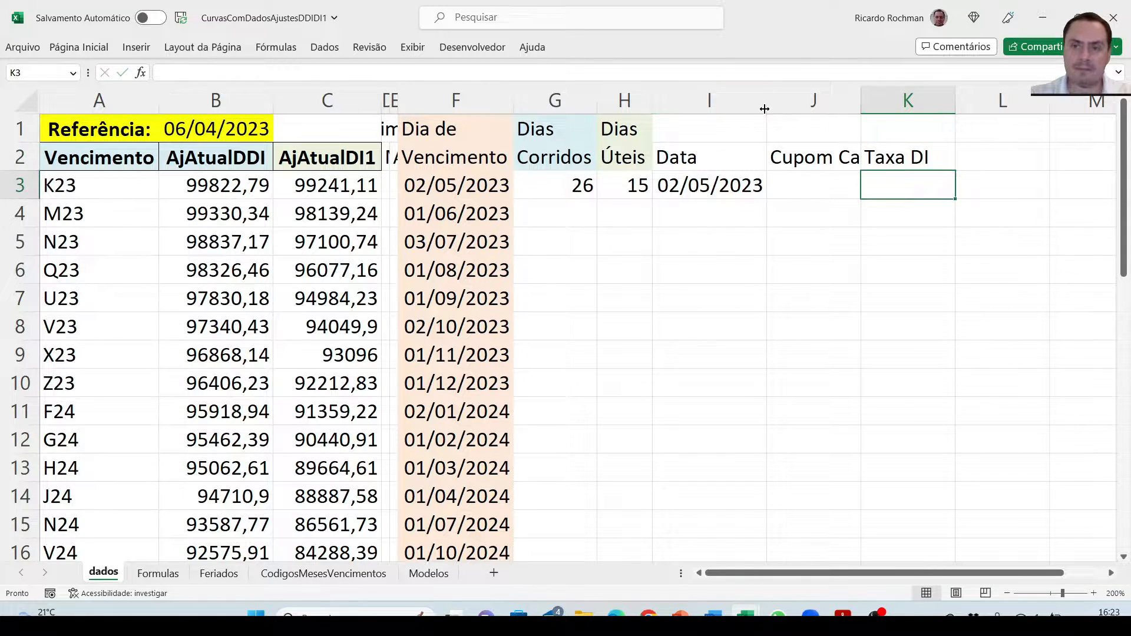
pyautogui.press('Left')
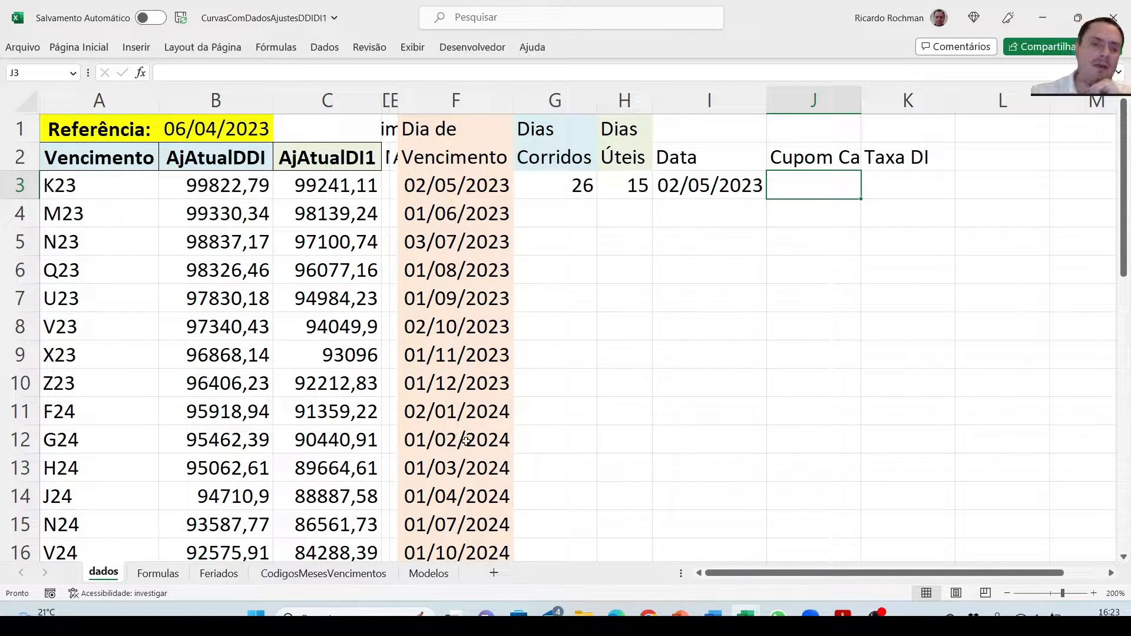
pyautogui.click(168, 573)
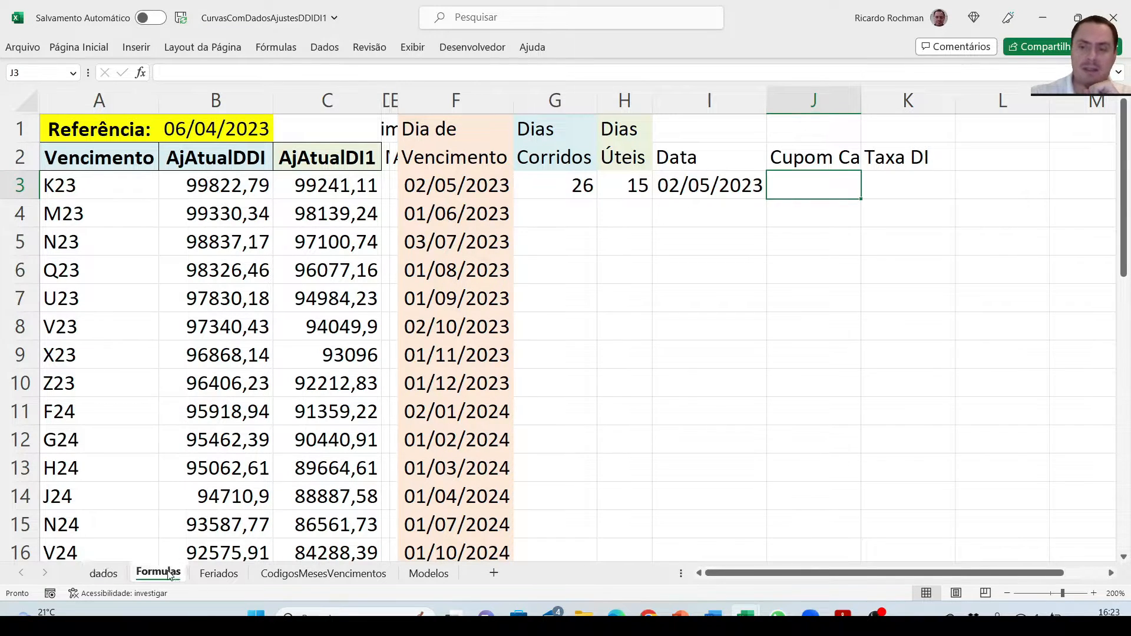
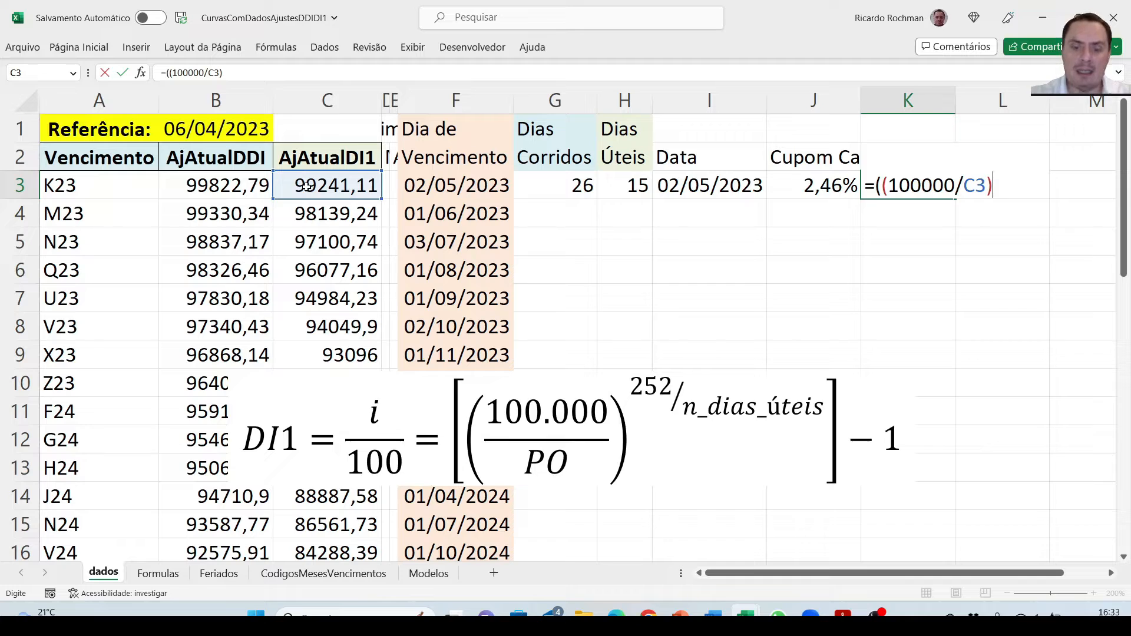
# - Complete the first contract's DI rate formula in K3 as =((100000/C3)^(252/H3))-1
pyautogui.write('^(')
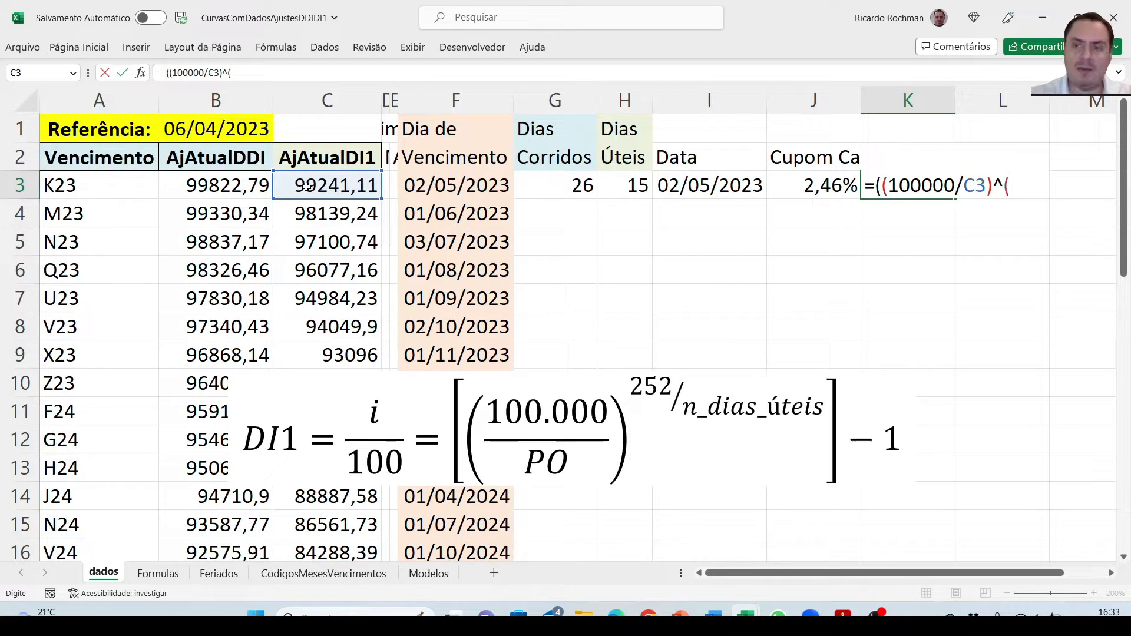
pyautogui.write('252')
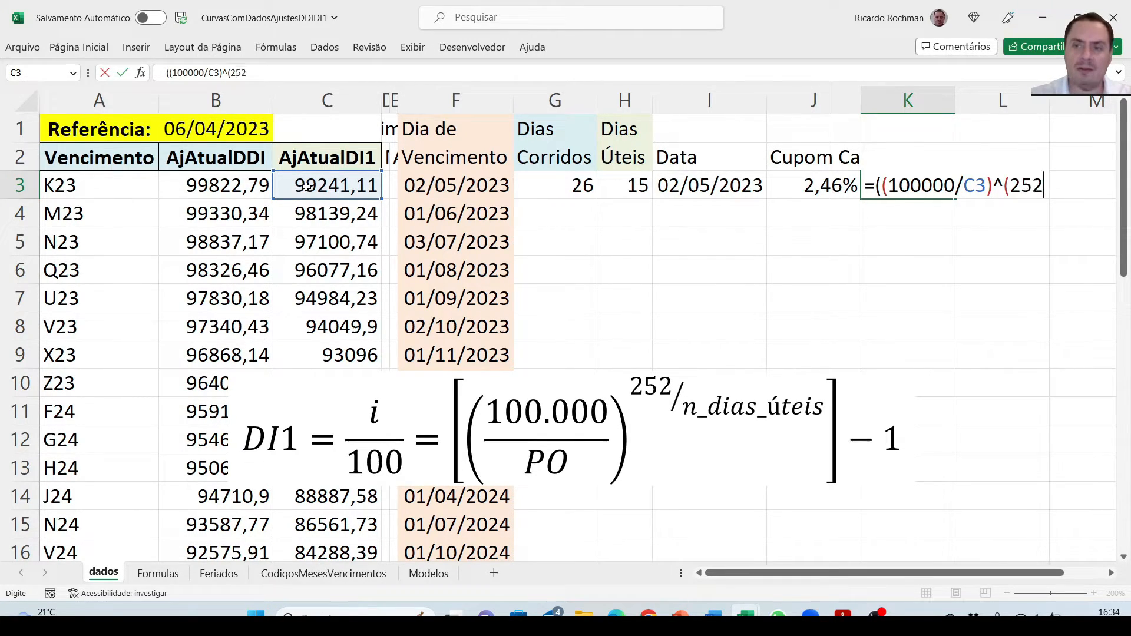
pyautogui.write('/')
pyautogui.press('Left')
pyautogui.press('Left')
pyautogui.press('Left')
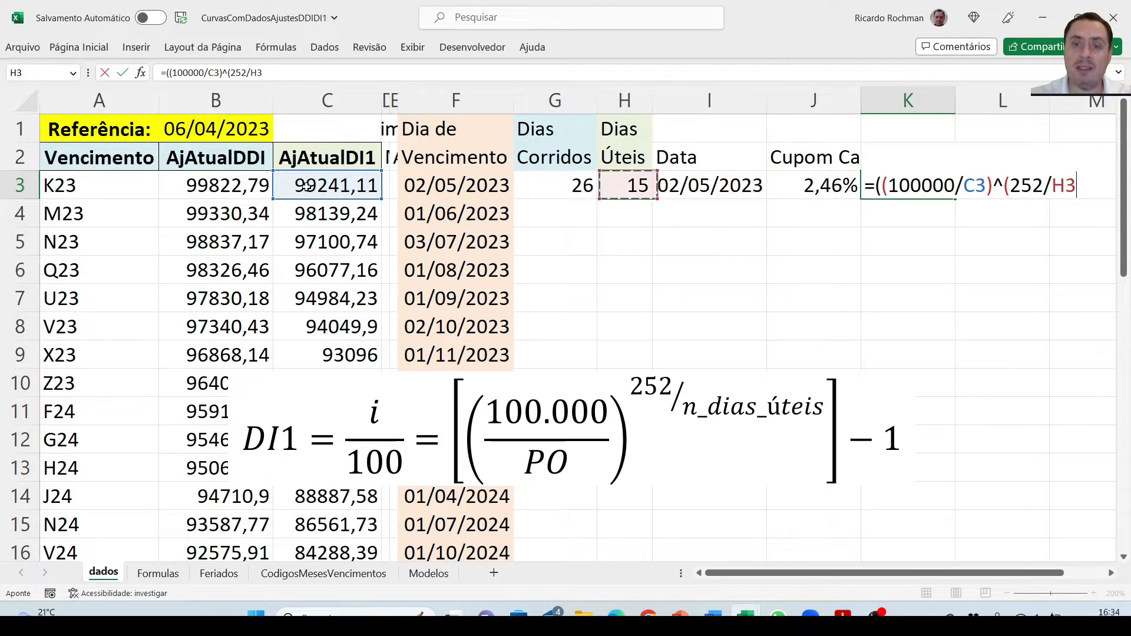
pyautogui.write(')')
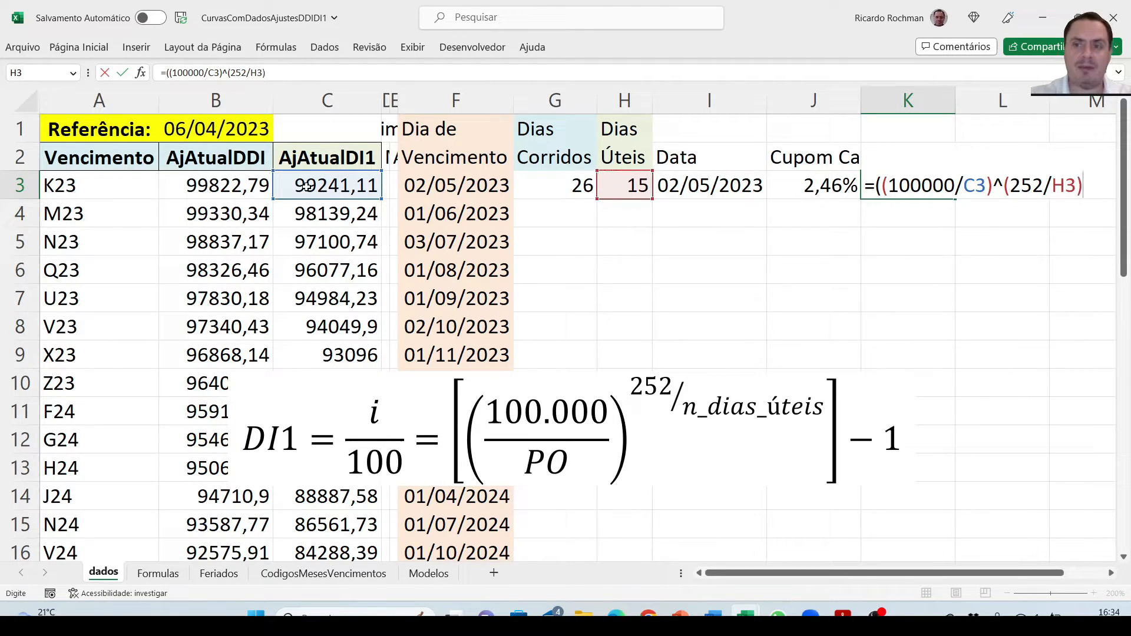
pyautogui.write(')')
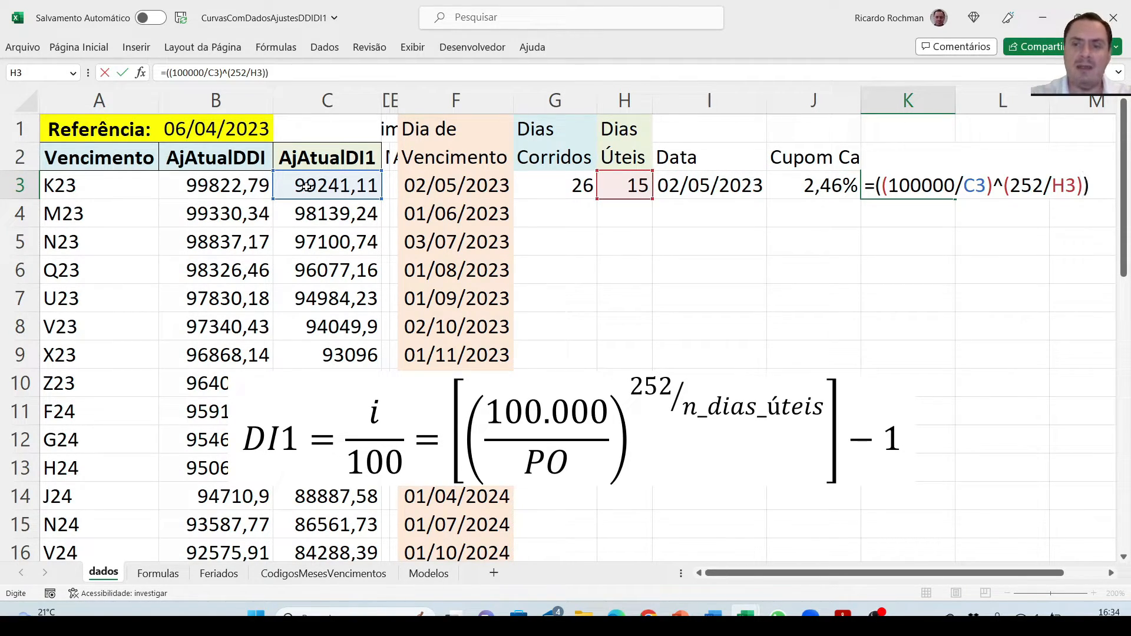
pyautogui.write('-1')
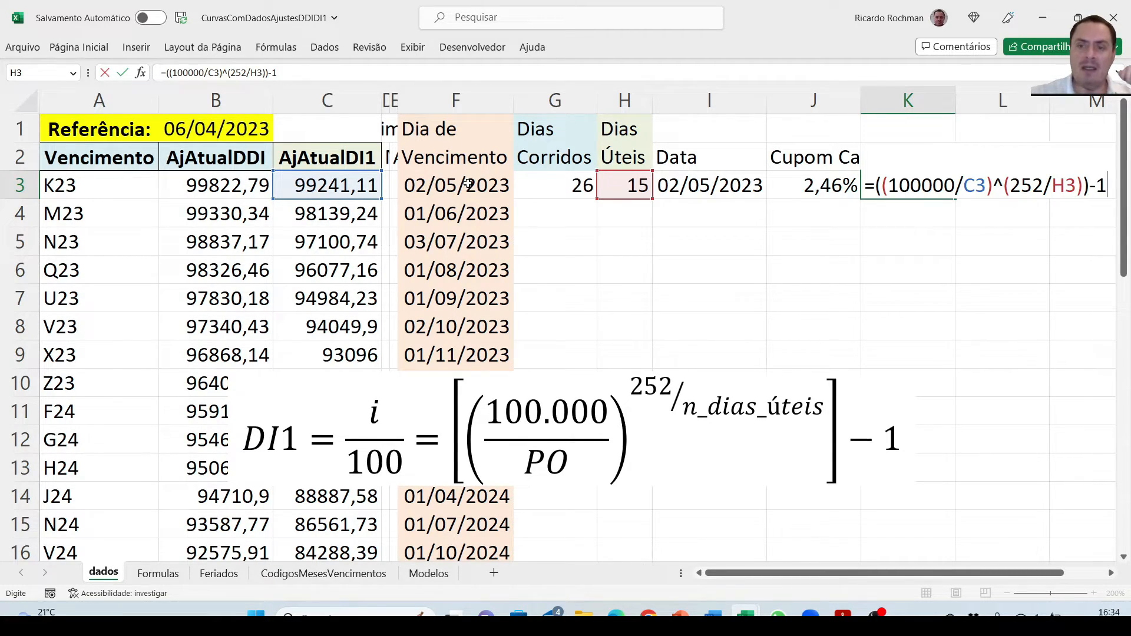
pyautogui.press('Return')
pyautogui.press('Up')
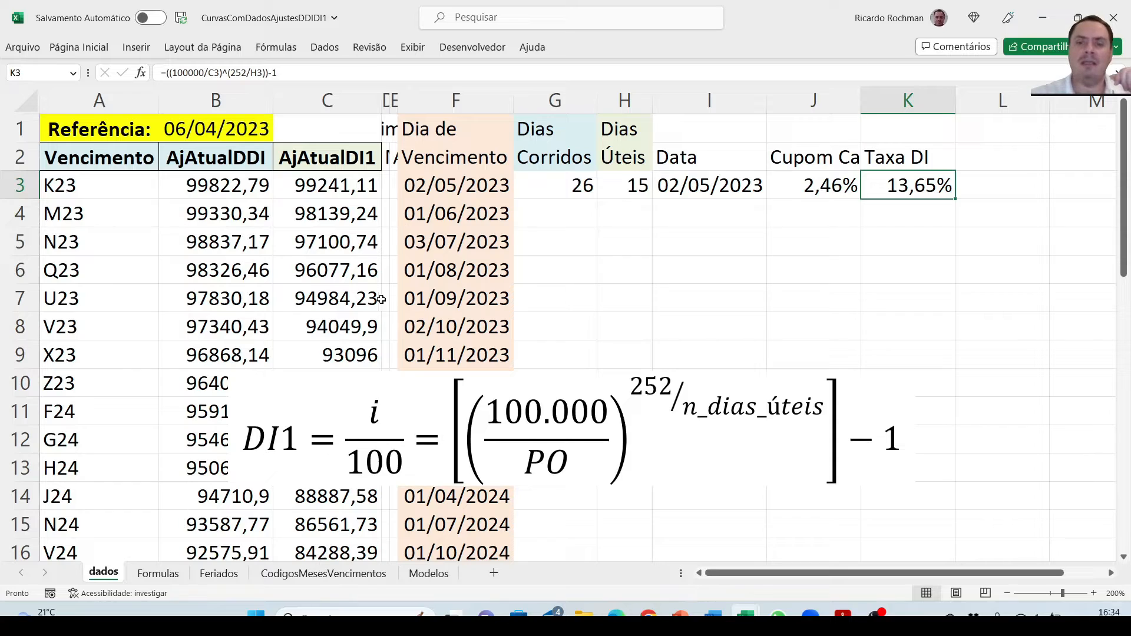
# - Delete the DI1 equation text box covering the dados sheet
pyautogui.click(437, 383)
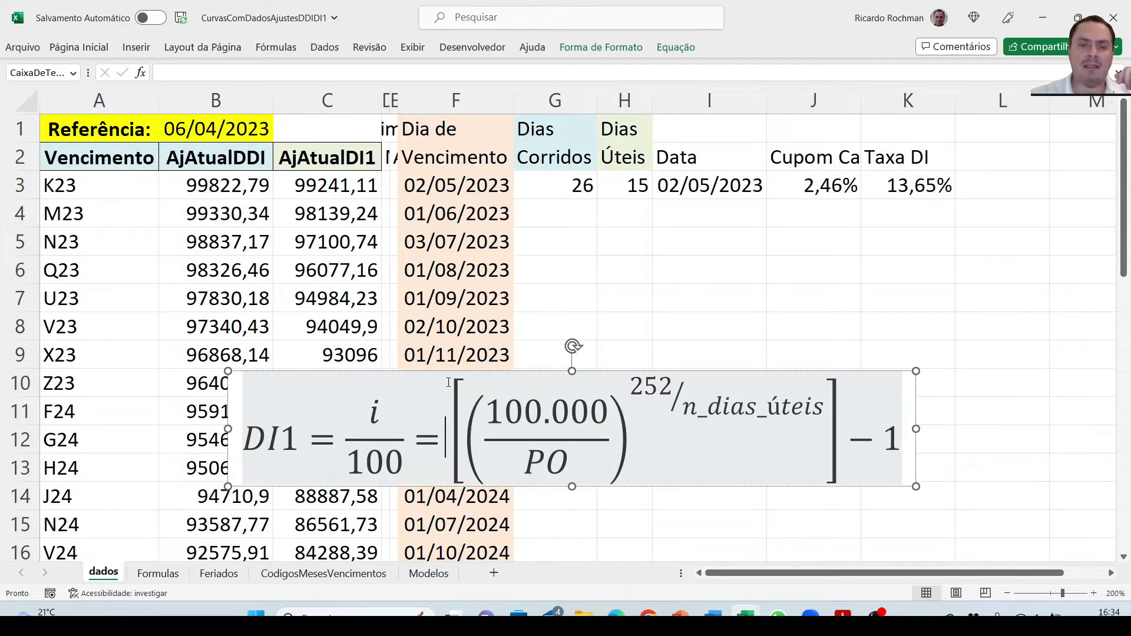
pyautogui.click(454, 370)
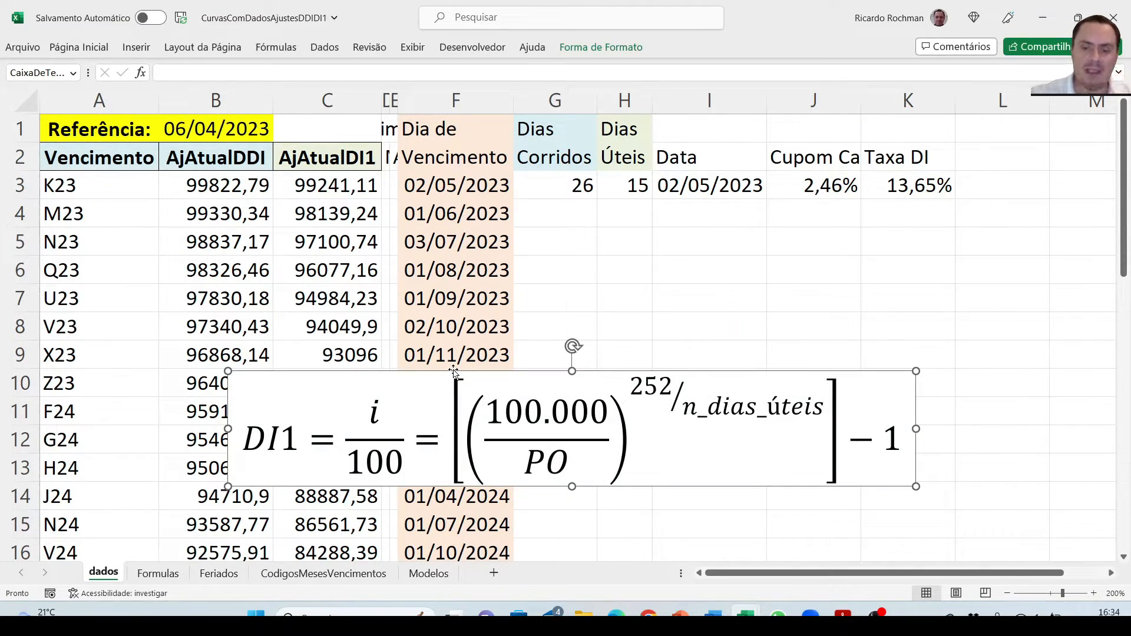
pyautogui.press('Delete')
# - Copy the first contract's day counts, date and rate formulas in G3:K3 down to row 40
pyautogui.press('Left')
pyautogui.press('Left')
pyautogui.press('Left')
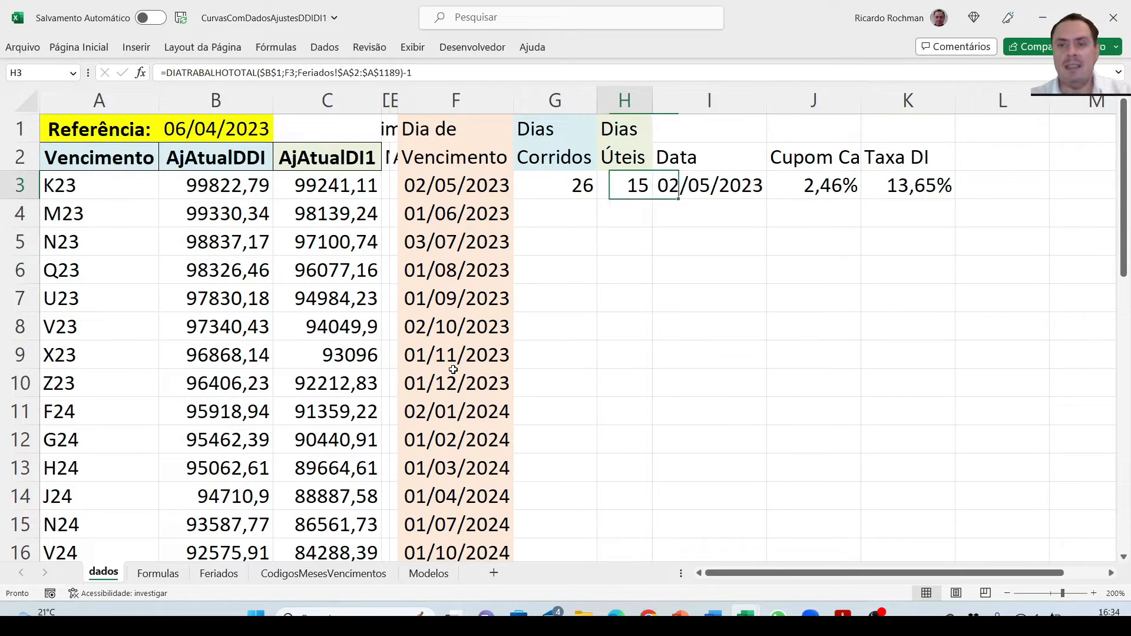
pyautogui.press('Right')
pyautogui.press('Right')
pyautogui.press('Right')
pyautogui.press('Left')
pyautogui.press('Left')
pyautogui.press('Left')
pyautogui.press('Left')
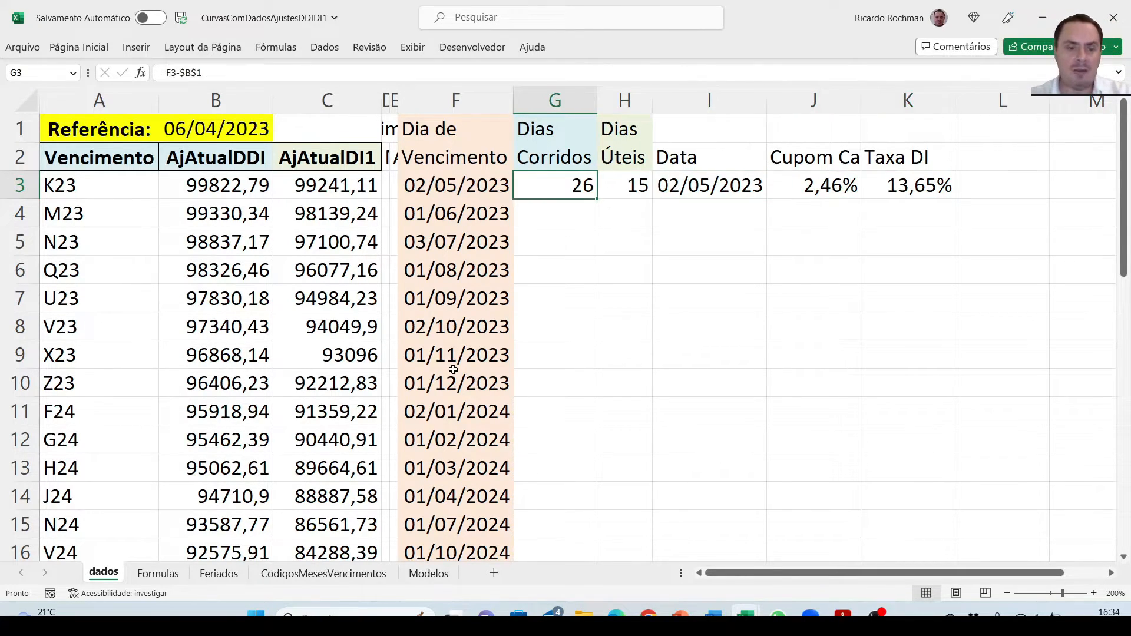
pyautogui.hotkey('shift', 'Right')
pyautogui.hotkey('shift', 'Right')
pyautogui.hotkey('shift', 'Right')
pyautogui.hotkey('shift', 'Right')
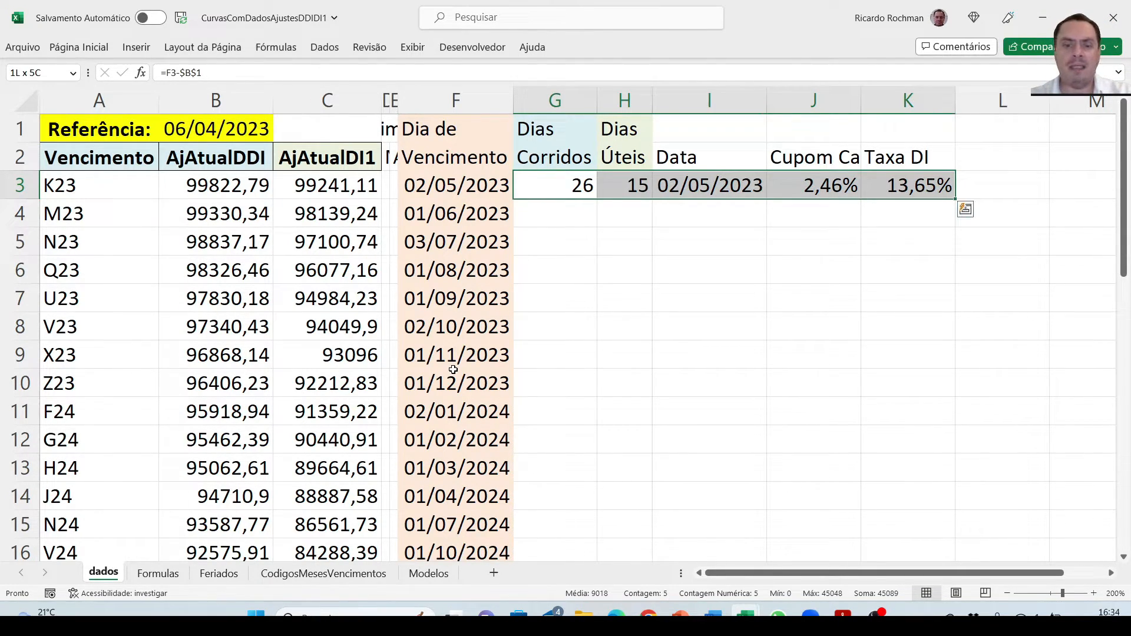
pyautogui.hotkey('ctrl', 'c')
pyautogui.hotkey('shift', 'Down')
pyautogui.hotkey('shift', 'Down')
pyautogui.hotkey('shift', 'Down')
pyautogui.hotkey('shift', 'Down')
pyautogui.hotkey('shift', 'Down')
pyautogui.hotkey('shift', 'Down')
pyautogui.hotkey('shift', 'Down')
pyautogui.hotkey('shift', 'Down')
pyautogui.hotkey('shift', 'Down')
pyautogui.hotkey('shift', 'Down')
pyautogui.hotkey('shift', 'Down')
pyautogui.hotkey('shift', 'Down')
pyautogui.hotkey('shift', 'Down')
pyautogui.hotkey('shift', 'Down')
pyautogui.hotkey('shift', 'Down')
pyautogui.hotkey('shift', 'Down')
pyautogui.hotkey('shift', 'Down')
pyautogui.hotkey('shift', 'Down')
pyautogui.hotkey('shift', 'Down')
pyautogui.hotkey('shift', 'Down')
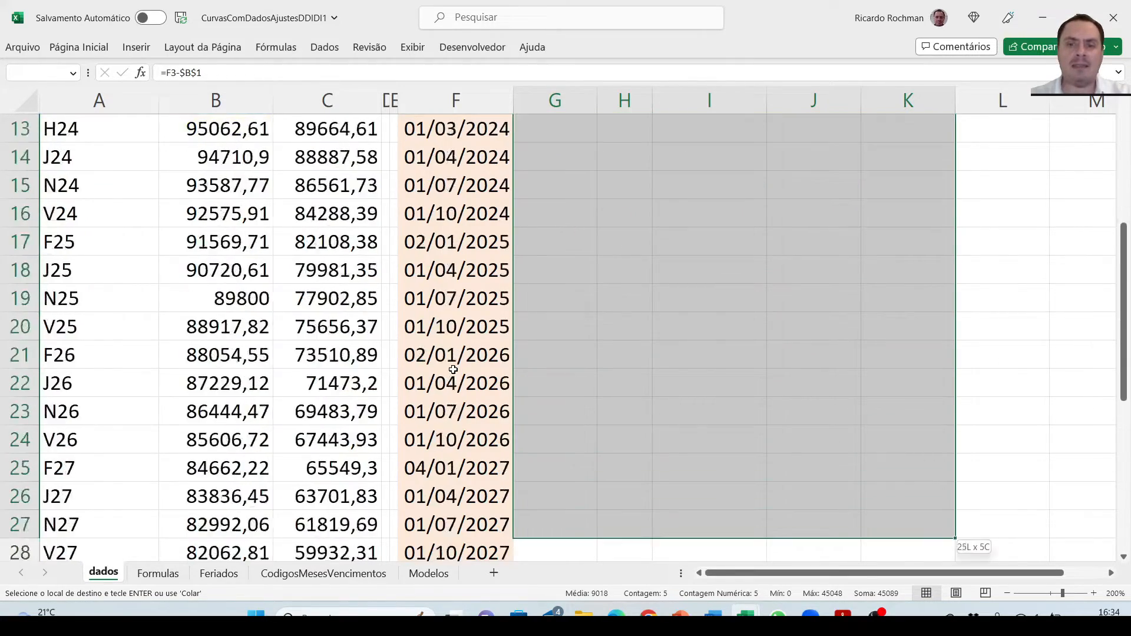
pyautogui.hotkey('shift', 'Down')
pyautogui.hotkey('shift', 'Down')
pyautogui.hotkey('shift', 'Down')
pyautogui.hotkey('shift', 'Down')
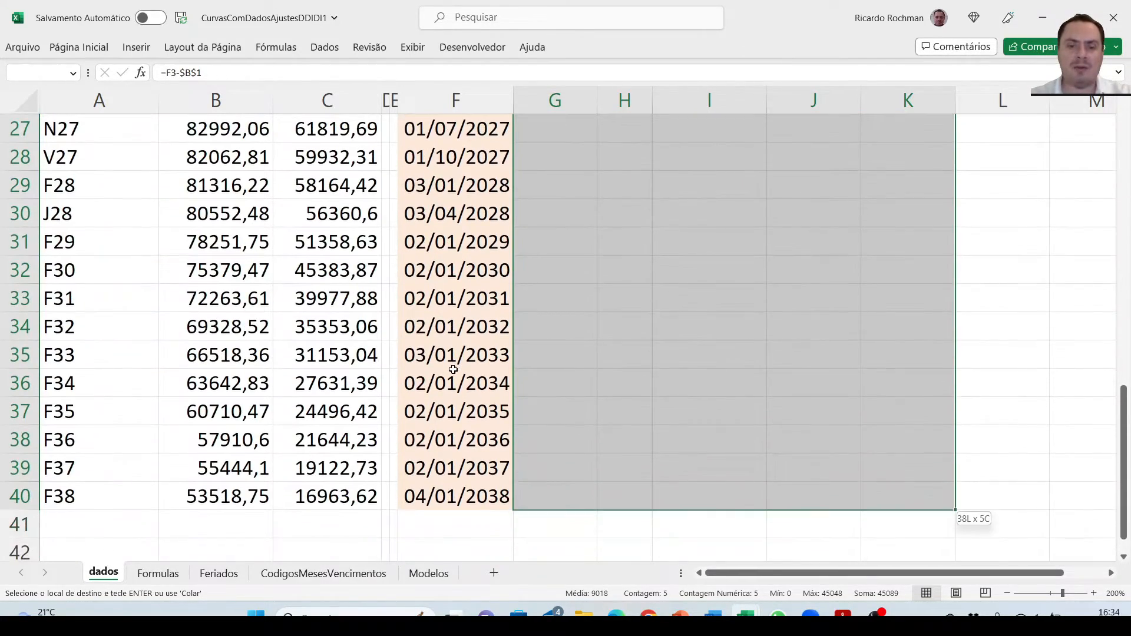
pyautogui.press('Return')
# - Examine the filled calendar days, business days and dates down to the last contract in row 40
pyautogui.press('Down')
pyautogui.press('Down')
pyautogui.press('Down')
pyautogui.press('Down')
pyautogui.press('Down')
pyautogui.press('Down')
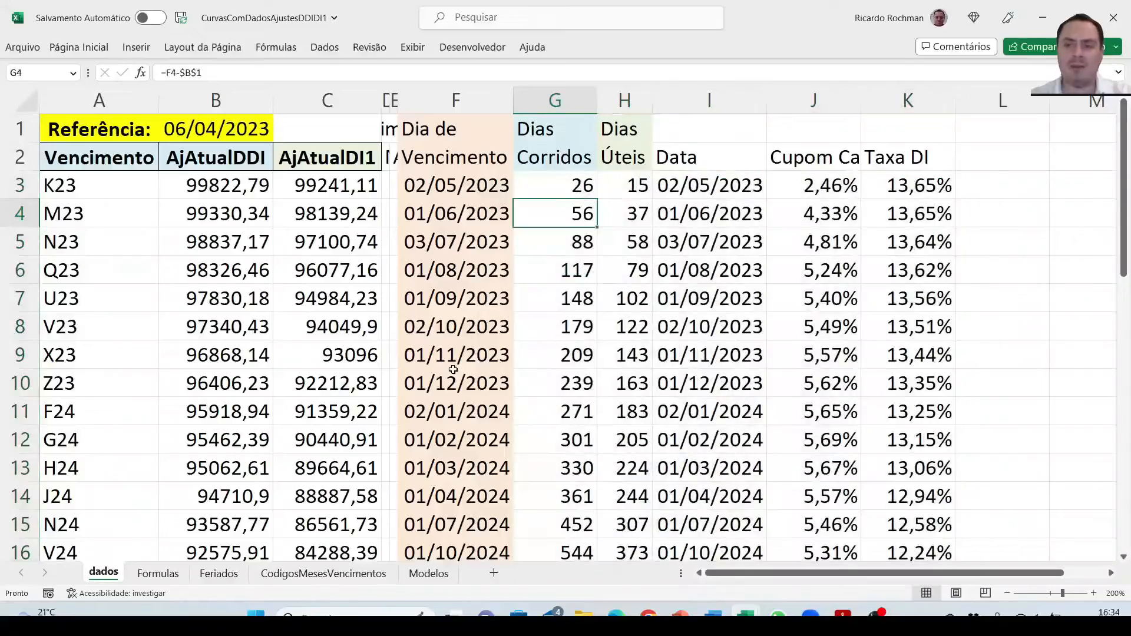
pyautogui.press('Down')
pyautogui.press('Down')
pyautogui.press('Down')
pyautogui.press('Down')
pyautogui.press('Down')
pyautogui.press('Down')
pyautogui.press('Down')
pyautogui.press('Down')
pyautogui.press('Down')
pyautogui.press('Down')
pyautogui.press('Down')
pyautogui.press('Down')
pyautogui.press('Down')
pyautogui.press('Down')
pyautogui.press('Down')
pyautogui.press('Down')
pyautogui.press('Down')
pyautogui.press('Down')
pyautogui.press('Down')
pyautogui.press('Down')
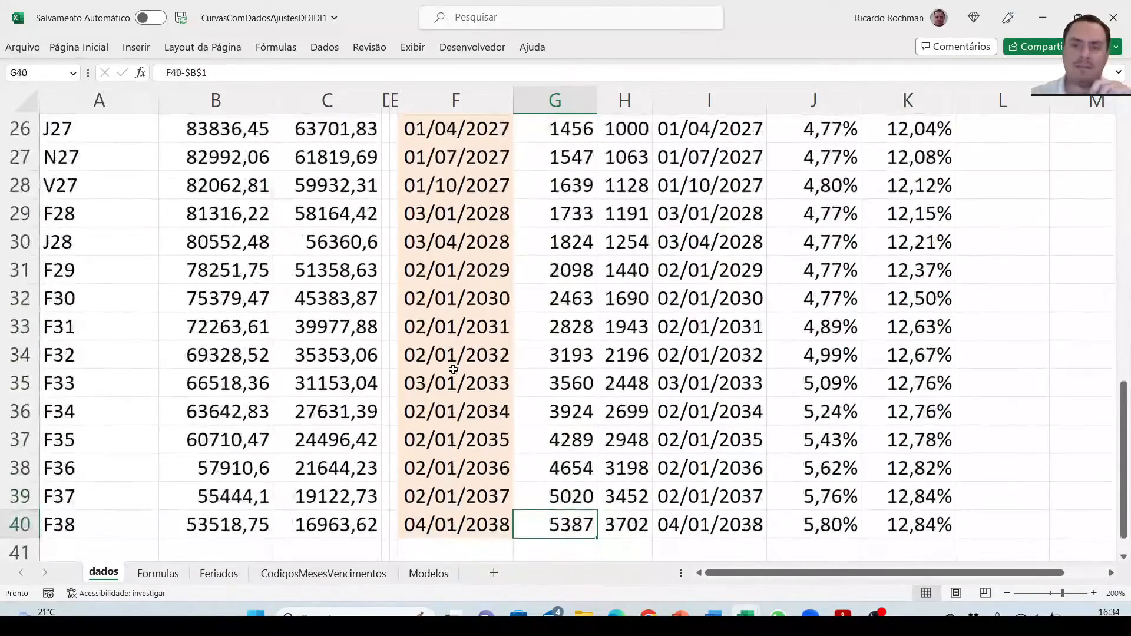
pyautogui.press('Up')
pyautogui.press('Right')
pyautogui.press('Right')
pyautogui.press('Left')
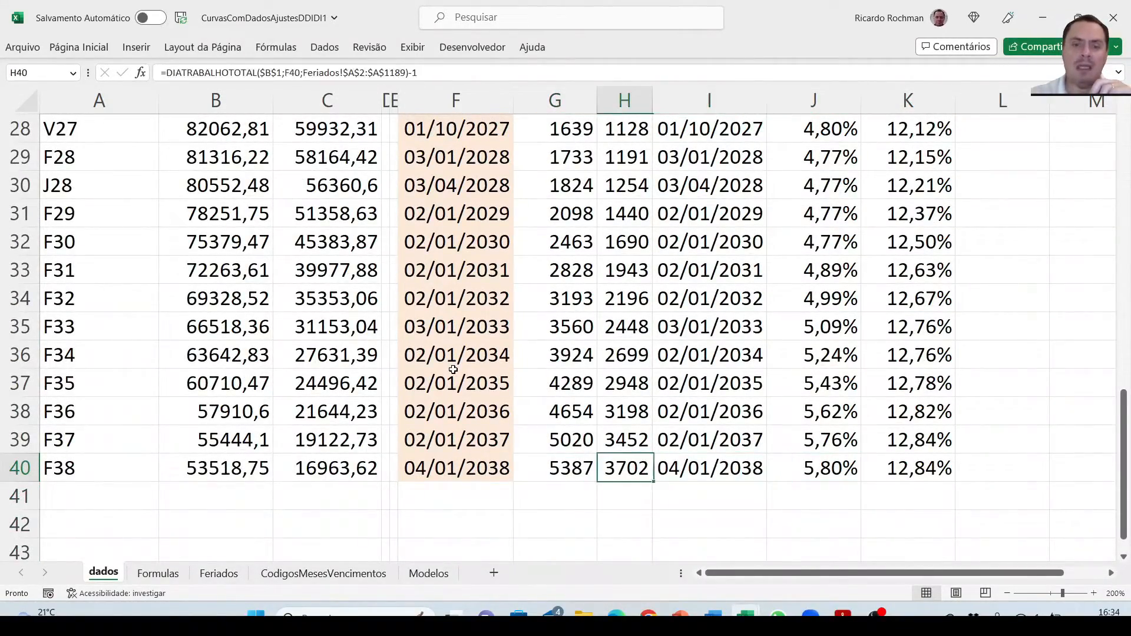
pyautogui.press('Left')
pyautogui.press('Right')
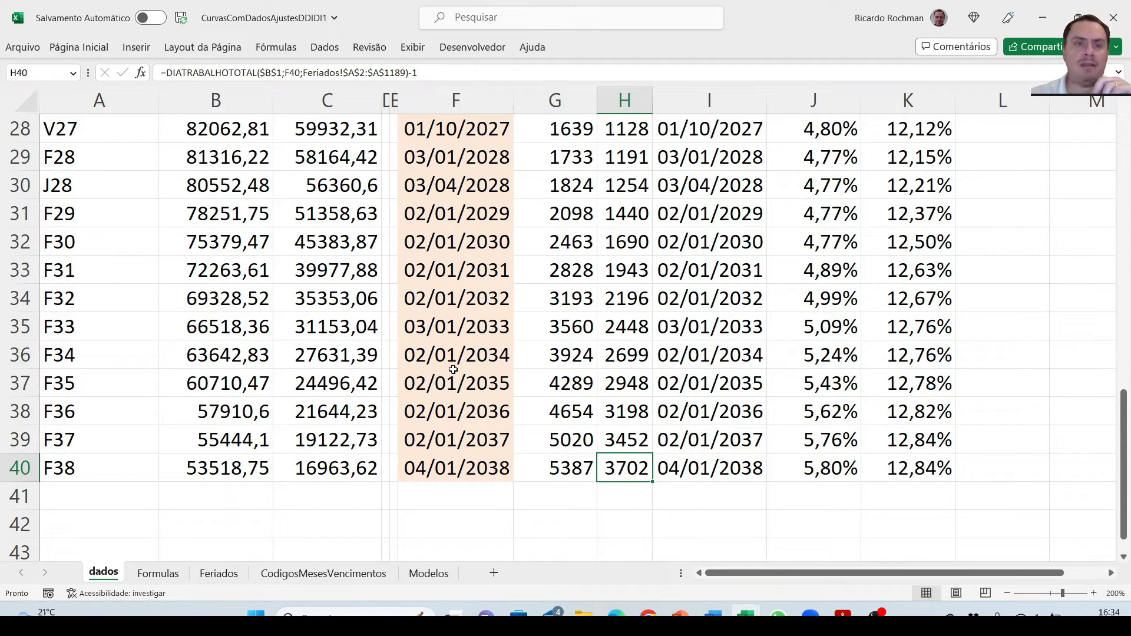
pyautogui.press('Left')
pyautogui.press('Right')
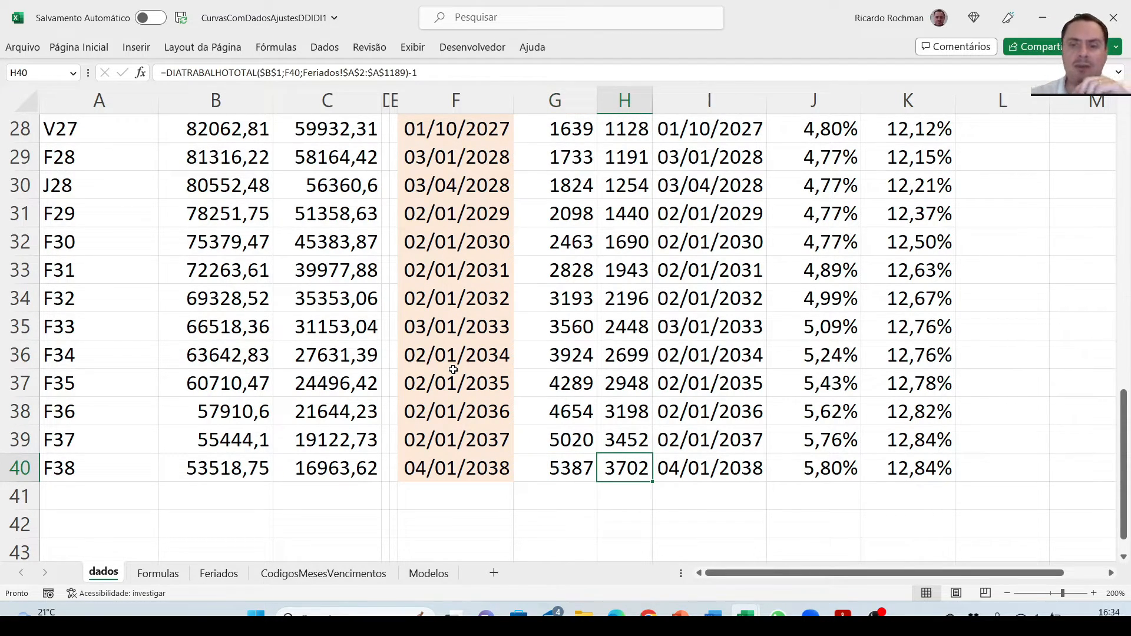
pyautogui.press('Right')
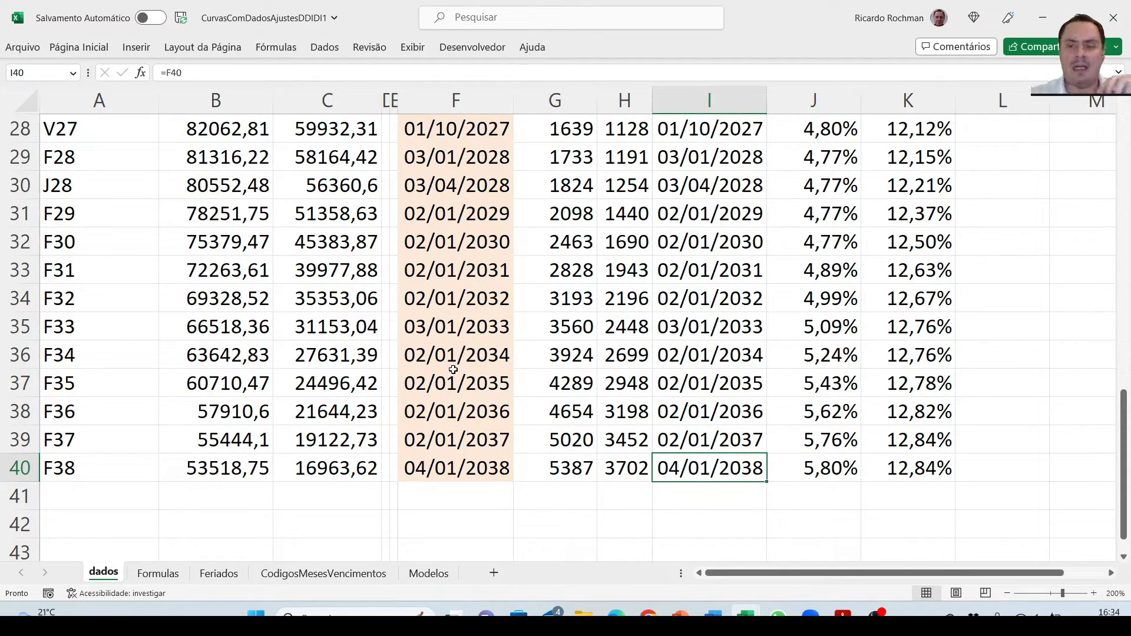
pyautogui.press('Up')
pyautogui.press('Down')
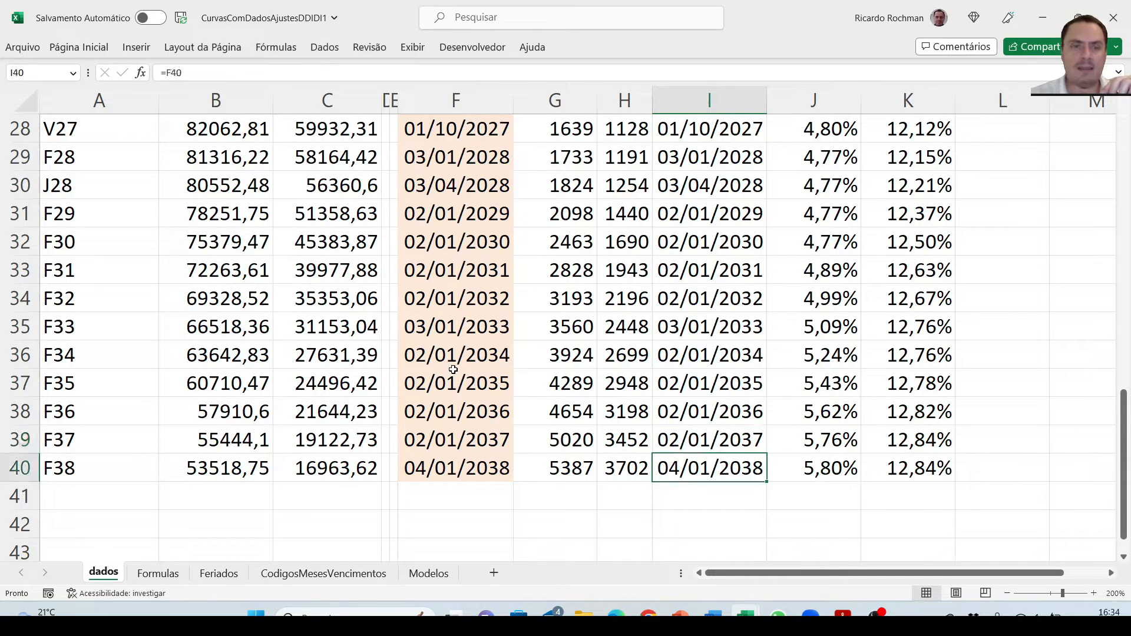
# - Inspect the last contract's date formula in I40 and its neighbouring day-count and rate formulas in row 40
pyautogui.doubleClick(683, 468)
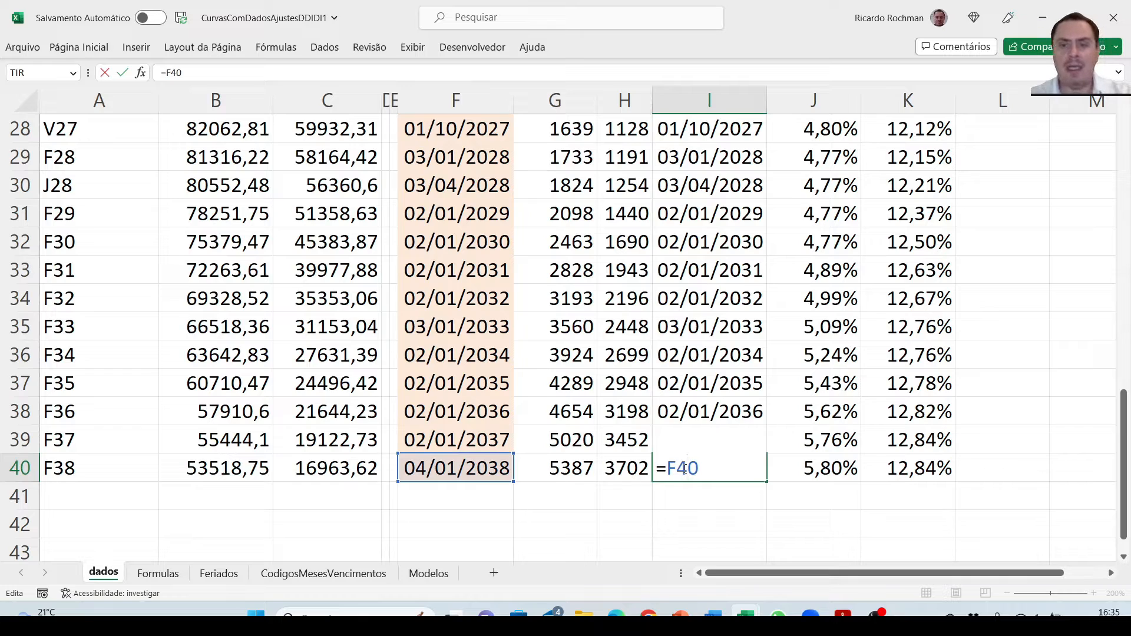
pyautogui.press('Escape')
pyautogui.press('Left')
pyautogui.press('Left')
pyautogui.press('Left')
pyautogui.press('Right')
pyautogui.press('Right')
pyautogui.press('Right')
pyautogui.press('Right')
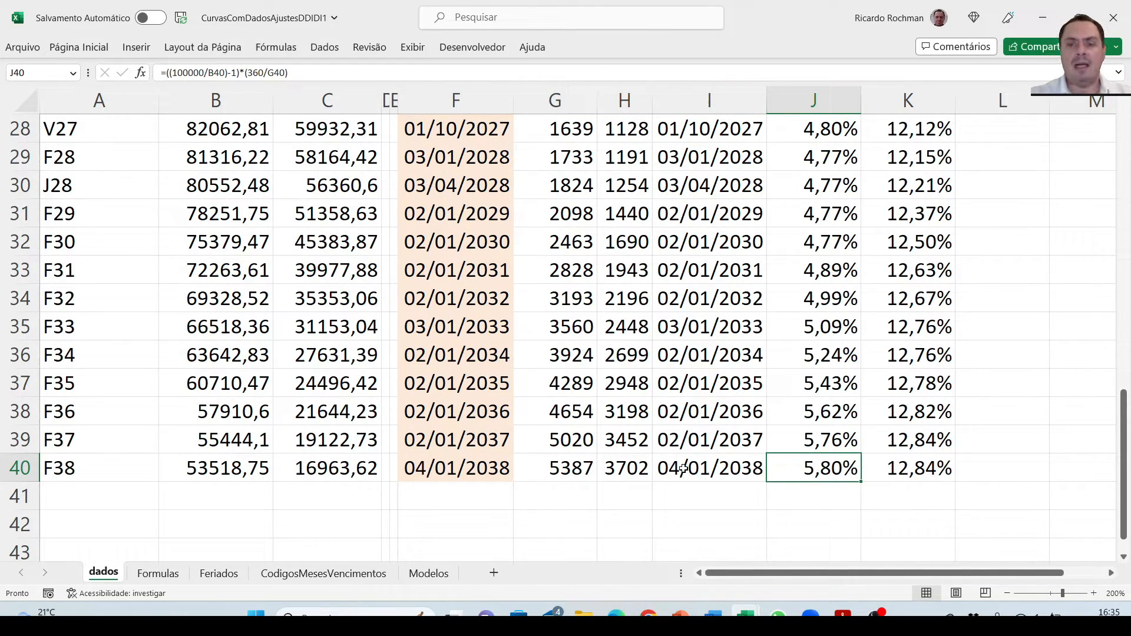
pyautogui.press('Right')
# - Insert an XY scatter chart from I2:K41, plotting the Cupom Cambial and Taxa DI columns against the dates
pyautogui.press('Up')
pyautogui.press('Up')
pyautogui.press('Up')
pyautogui.press('Up')
pyautogui.press('Up')
pyautogui.press('Up')
pyautogui.press('Up')
pyautogui.press('Up')
pyautogui.press('Up')
pyautogui.press('Up')
pyautogui.press('Up')
pyautogui.press('Up')
pyautogui.press('Up')
pyautogui.press('Up')
pyautogui.press('Up')
pyautogui.press('Up')
pyautogui.press('Up')
pyautogui.press('Up')
pyautogui.press('Up')
pyautogui.press('Up')
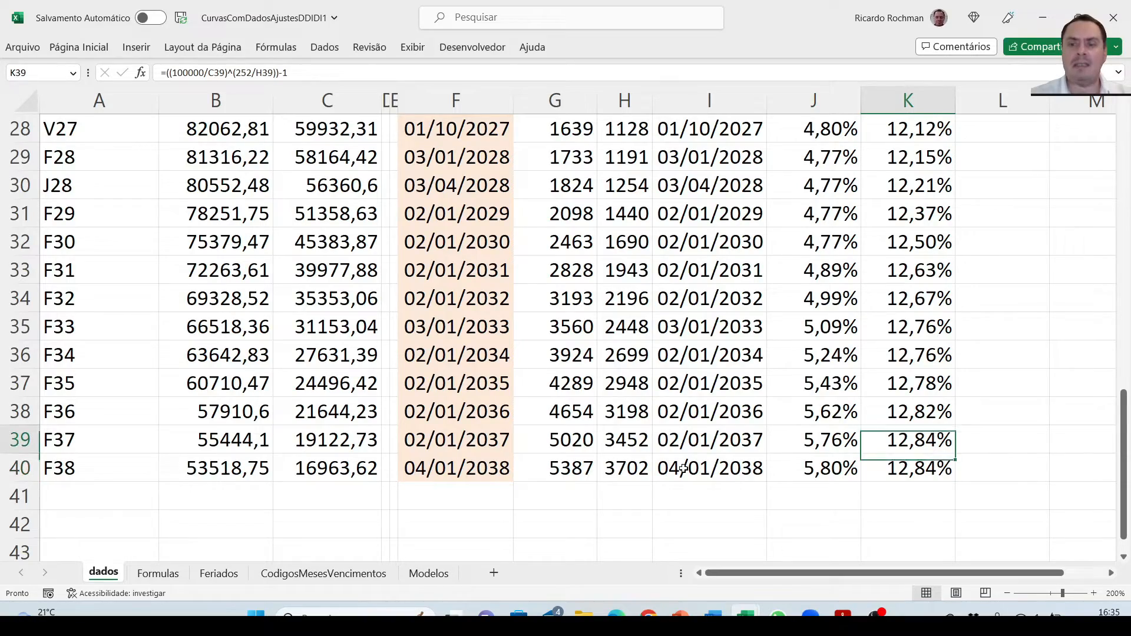
pyautogui.press('Up')
pyautogui.press('Up')
pyautogui.press('Up')
pyautogui.press('Up')
pyautogui.press('Up')
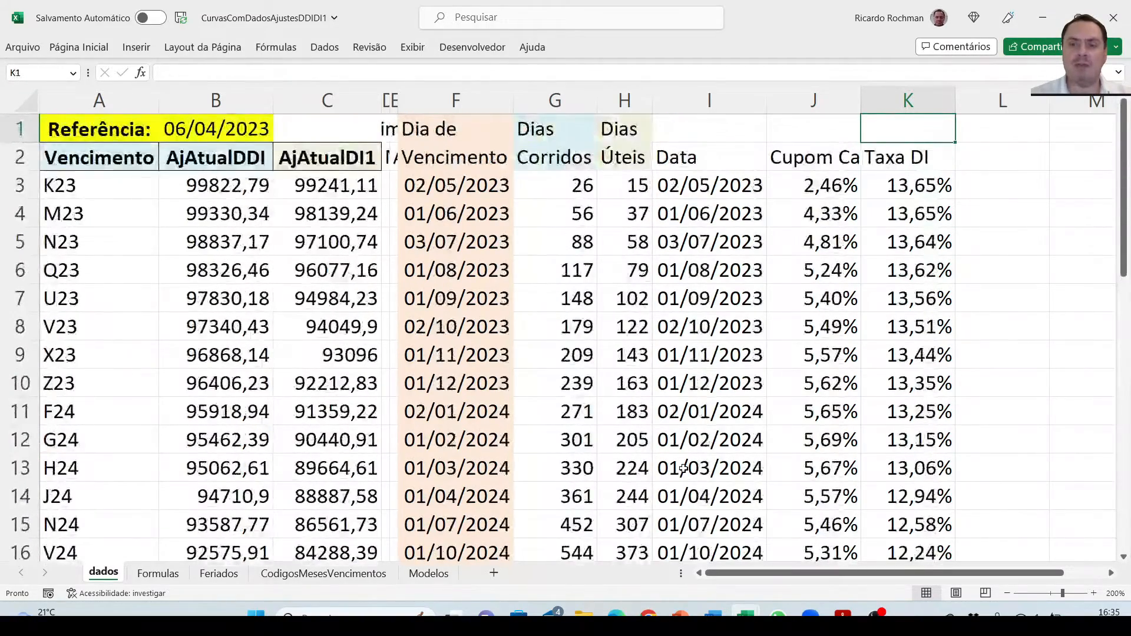
pyautogui.press('Down')
pyautogui.press('Left')
pyautogui.press('Left')
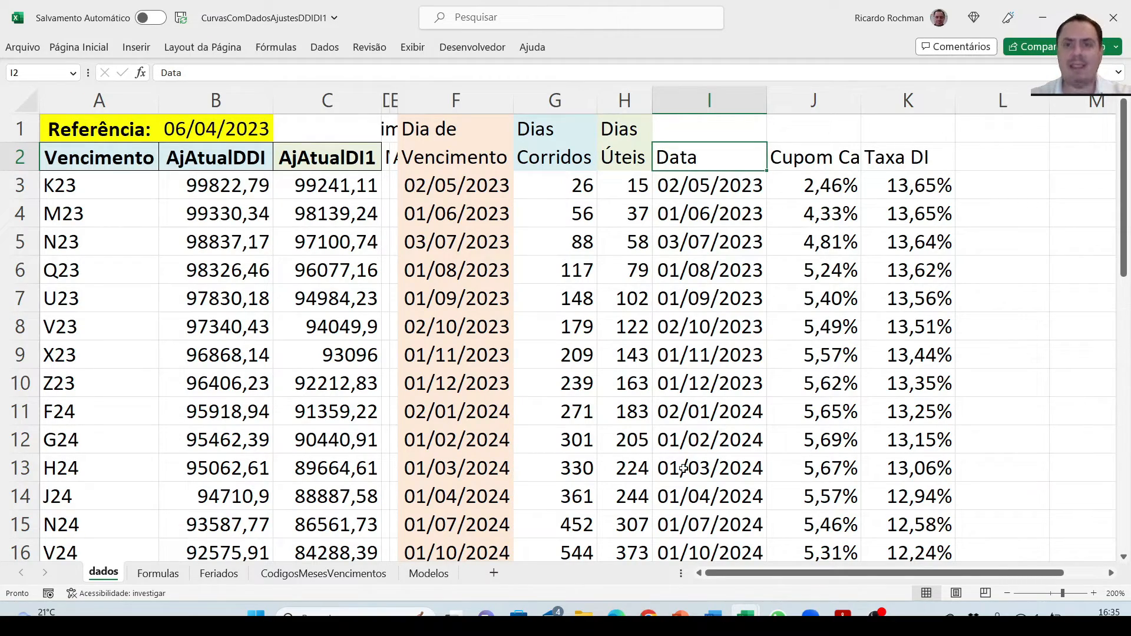
pyautogui.hotkey('shift', 'Right')
pyautogui.hotkey('shift', 'Right')
pyautogui.hotkey('shift', 'Down')
pyautogui.hotkey('shift', 'Down')
pyautogui.hotkey('shift', 'Down')
pyautogui.hotkey('shift', 'Down')
pyautogui.hotkey('shift', 'Down')
pyautogui.hotkey('shift', 'Down')
pyautogui.hotkey('shift', 'Down')
pyautogui.hotkey('shift', 'Down')
pyautogui.hotkey('shift', 'Down')
pyautogui.hotkey('shift', 'Down')
pyautogui.hotkey('shift', 'Down')
pyautogui.hotkey('shift', 'Down')
pyautogui.hotkey('shift', 'Down')
pyautogui.hotkey('shift', 'Down')
pyautogui.hotkey('shift', 'Down')
pyautogui.hotkey('shift', 'Down')
pyautogui.hotkey('shift', 'Down')
pyautogui.hotkey('shift', 'Down')
pyautogui.hotkey('shift', 'Down')
pyautogui.hotkey('shift', 'Down')
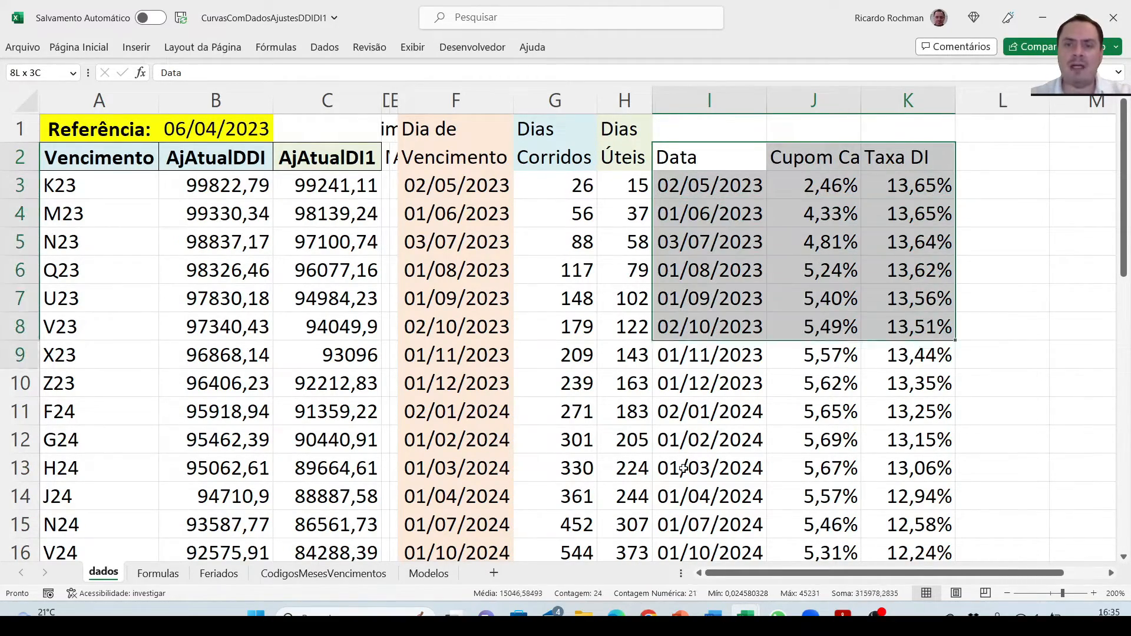
pyautogui.hotkey('shift', 'Down')
pyautogui.hotkey('shift', 'Down')
pyautogui.hotkey('shift', 'Down')
pyautogui.hotkey('shift', 'Down')
pyautogui.hotkey('shift', 'Down')
pyautogui.hotkey('shift', 'Down')
pyautogui.hotkey('shift', 'Down')
pyautogui.hotkey('shift', 'Down')
pyautogui.hotkey('shift', 'Down')
pyautogui.hotkey('shift', 'Down')
pyautogui.hotkey('shift', 'Down')
pyautogui.hotkey('shift', 'Down')
pyautogui.hotkey('shift', 'Down')
pyautogui.hotkey('shift', 'Down')
pyautogui.hotkey('shift', 'Down')
pyautogui.hotkey('shift', 'Down')
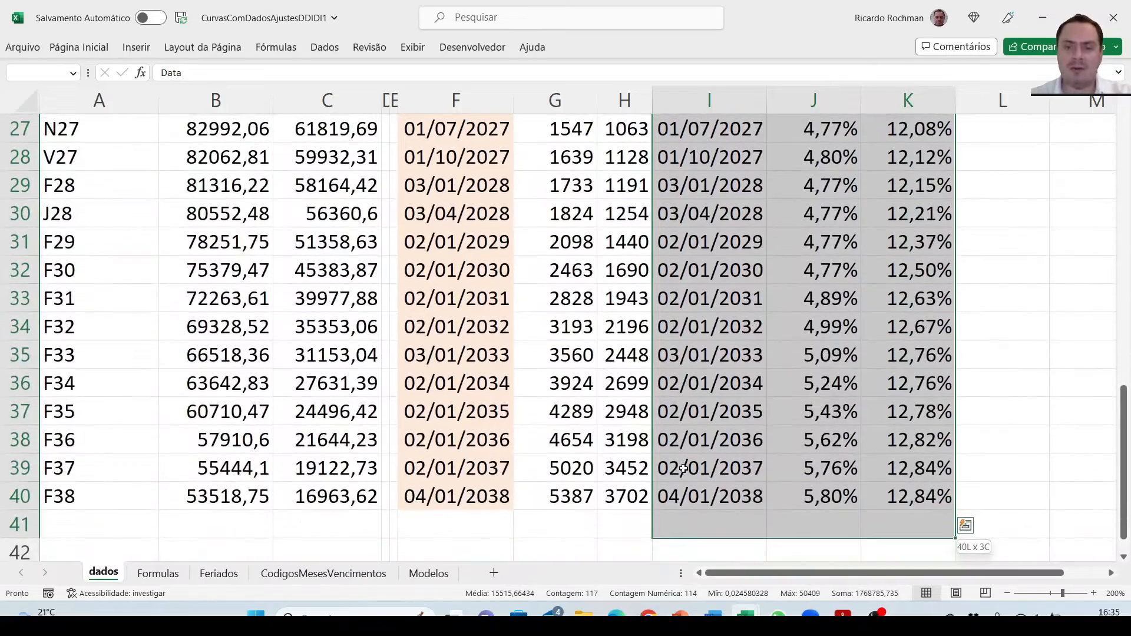
pyautogui.moveTo(1124, 476); pyautogui.dragTo(1128, 154)
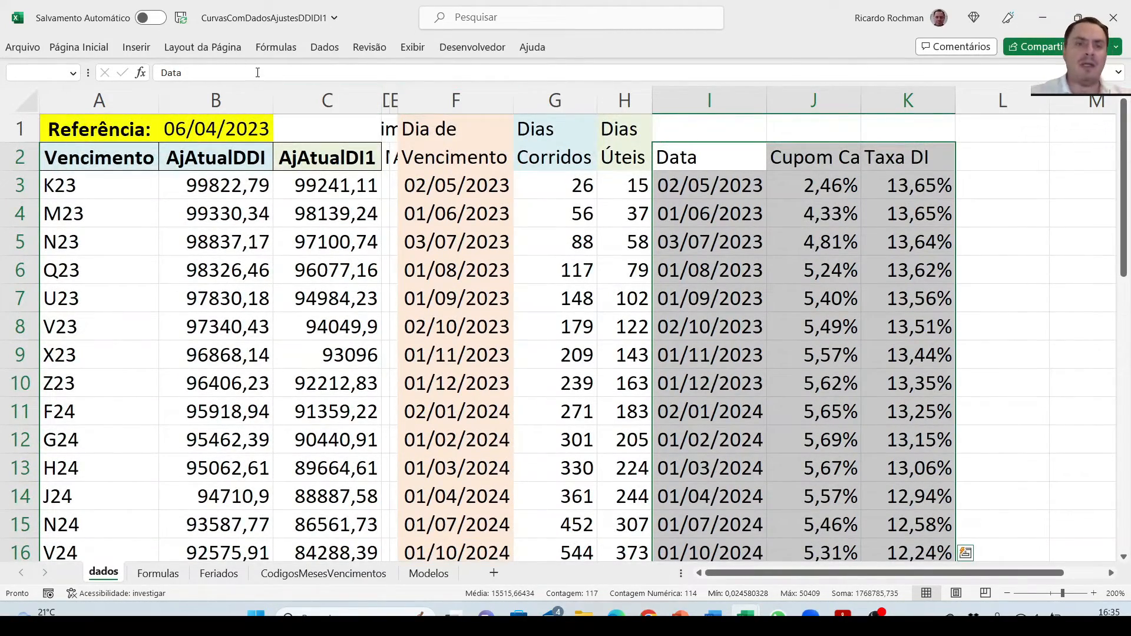
pyautogui.click(136, 47)
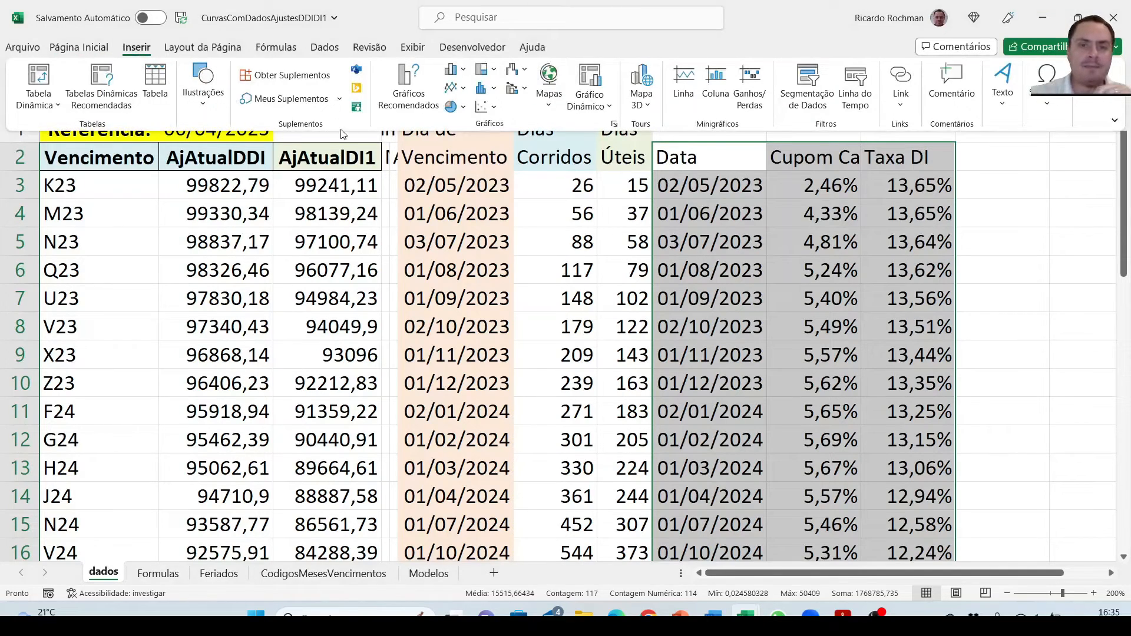
pyautogui.click(399, 112)
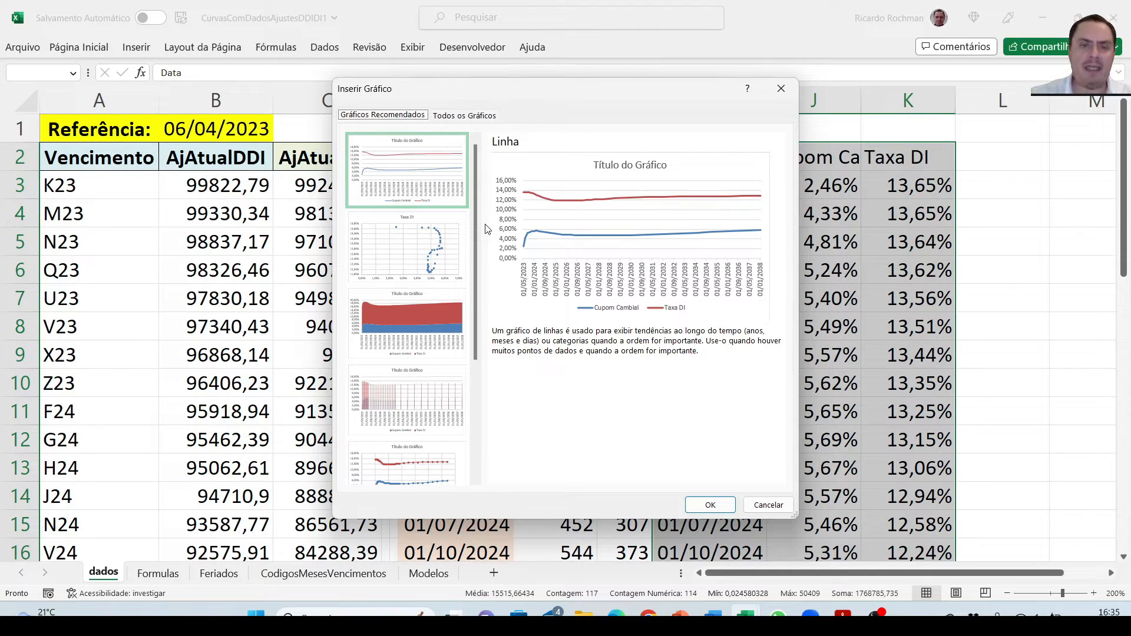
pyautogui.click(475, 116)
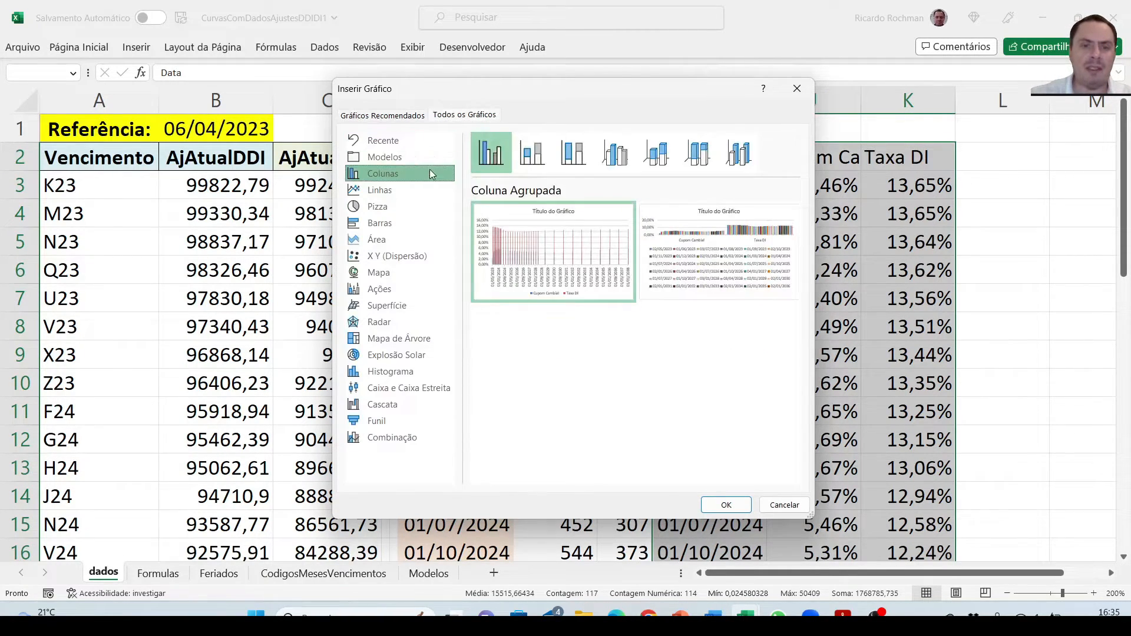
pyautogui.click(395, 256)
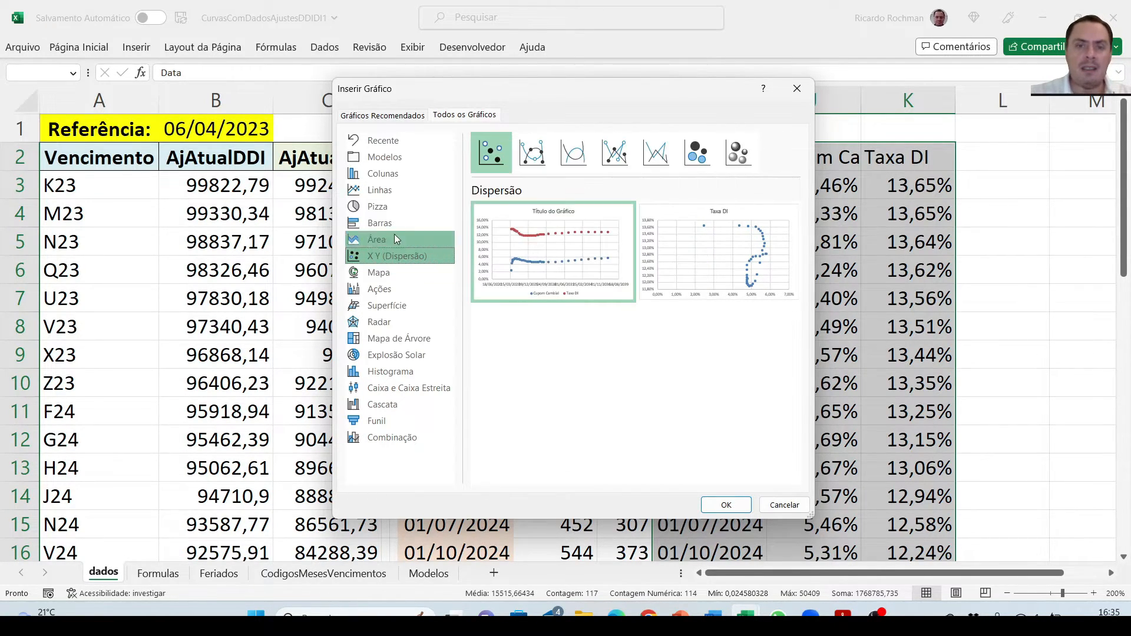
pyautogui.moveTo(543, 228)
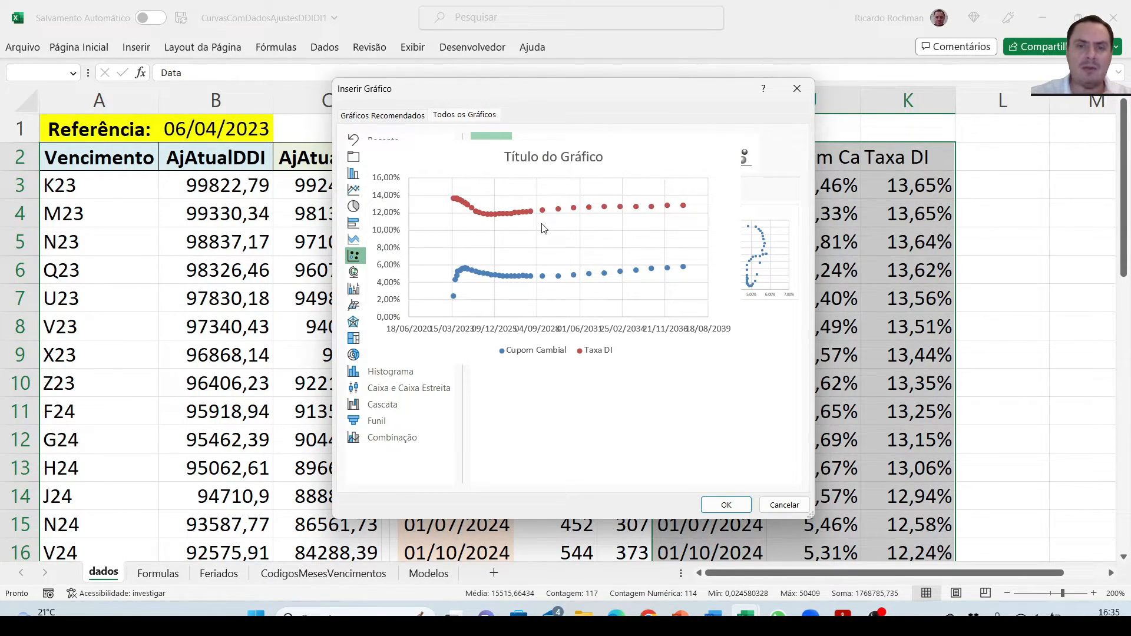
pyautogui.doubleClick(543, 228)
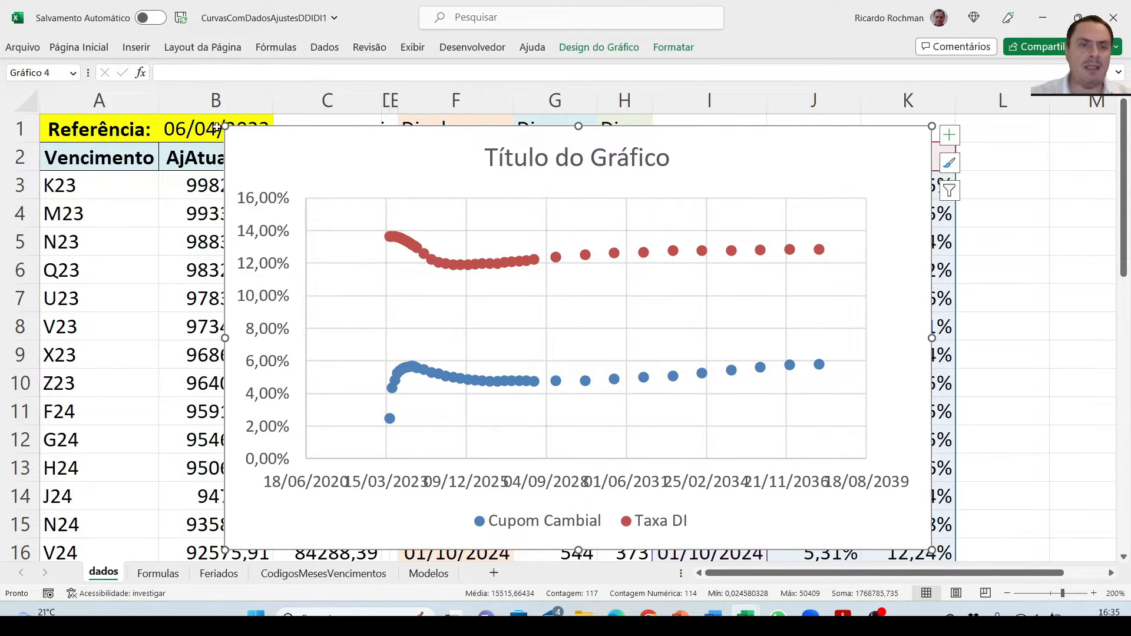
# - Widen the rate chart leftward to the edge of column A and delete its title
pyautogui.moveTo(225, 125); pyautogui.dragTo(60, 137)
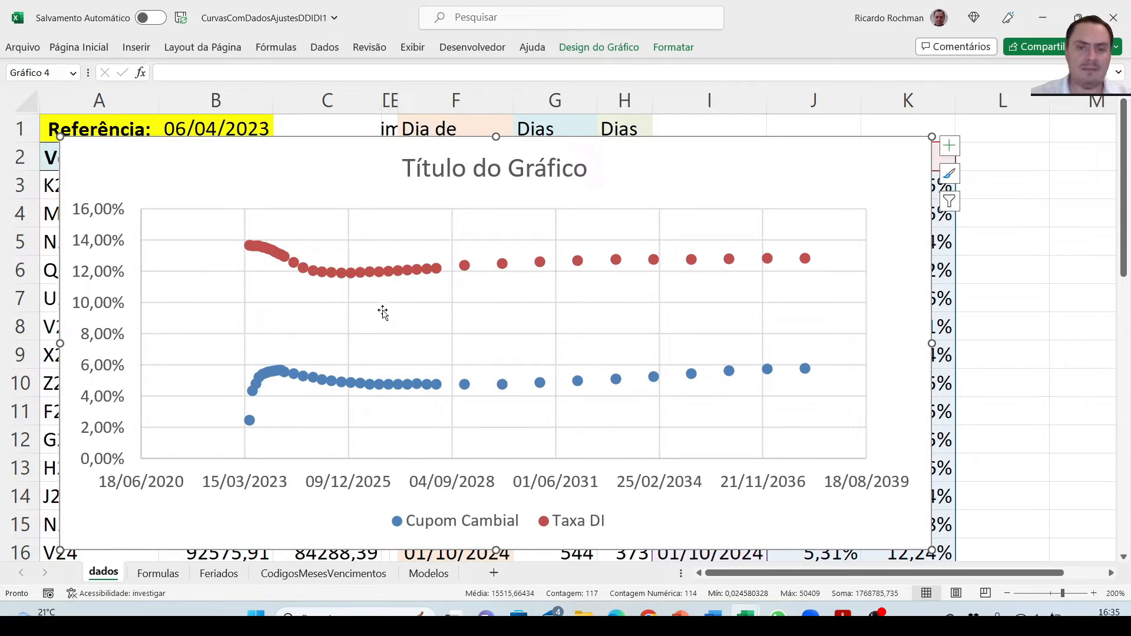
pyautogui.click(520, 177)
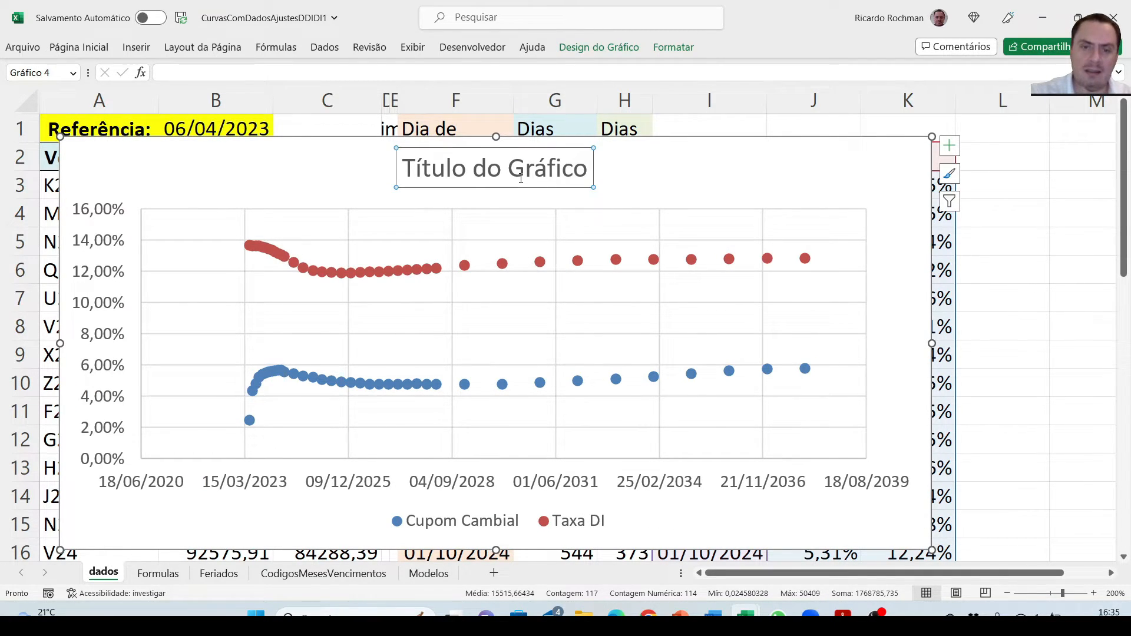
pyautogui.press('Delete')
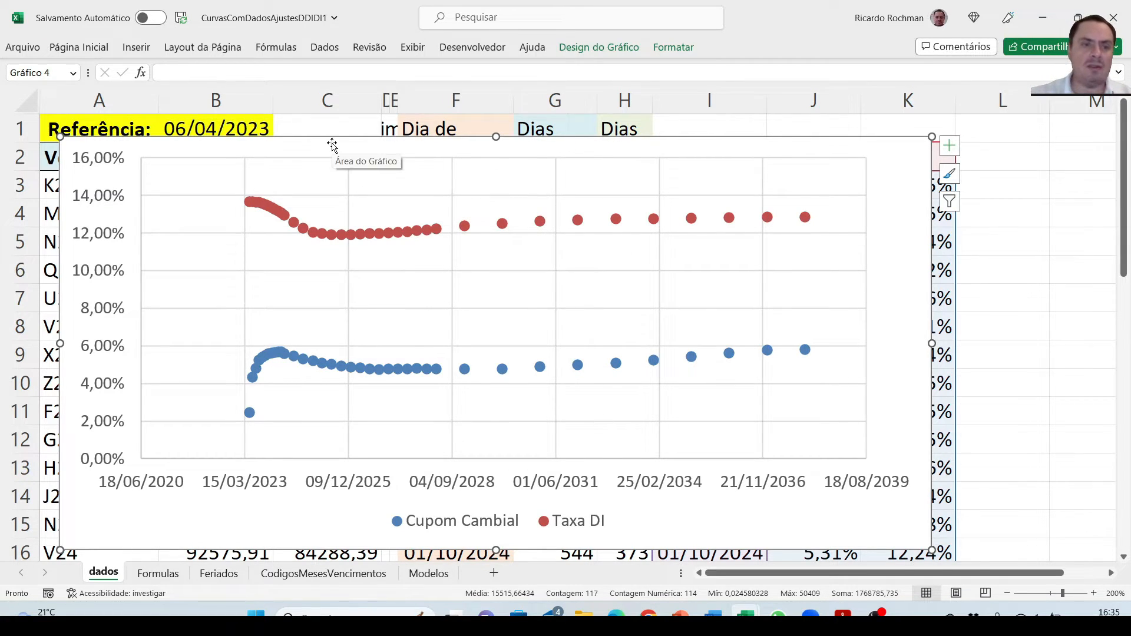
# - Enlarge the rate chart so it spans from cell A1 to column L and about row 16
pyautogui.doubleClick(61, 137)
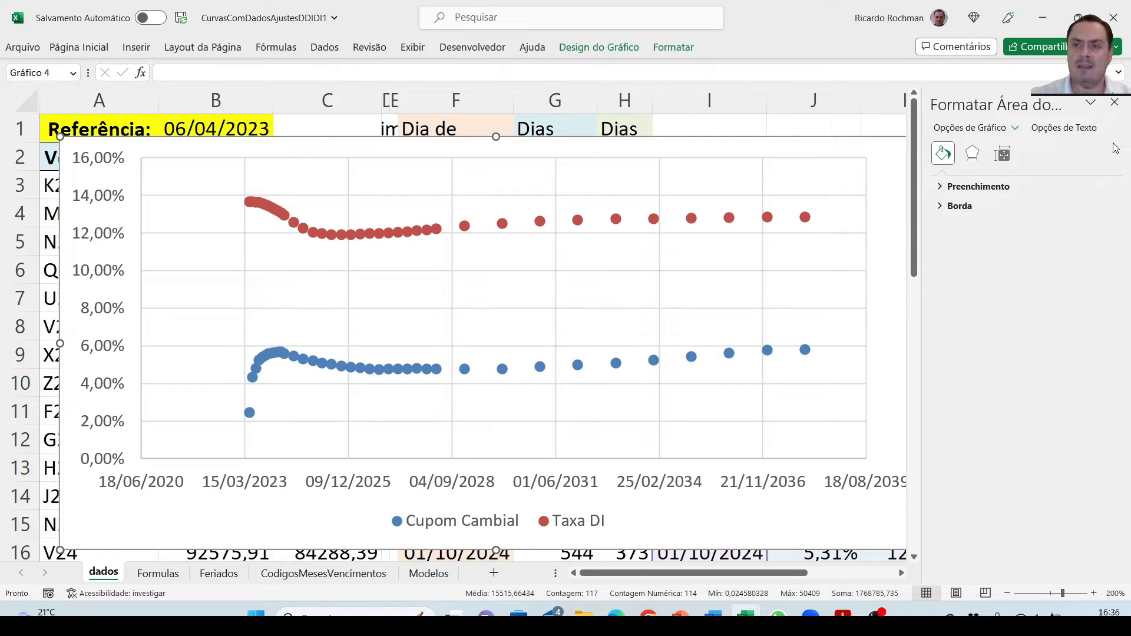
pyautogui.click(1113, 104)
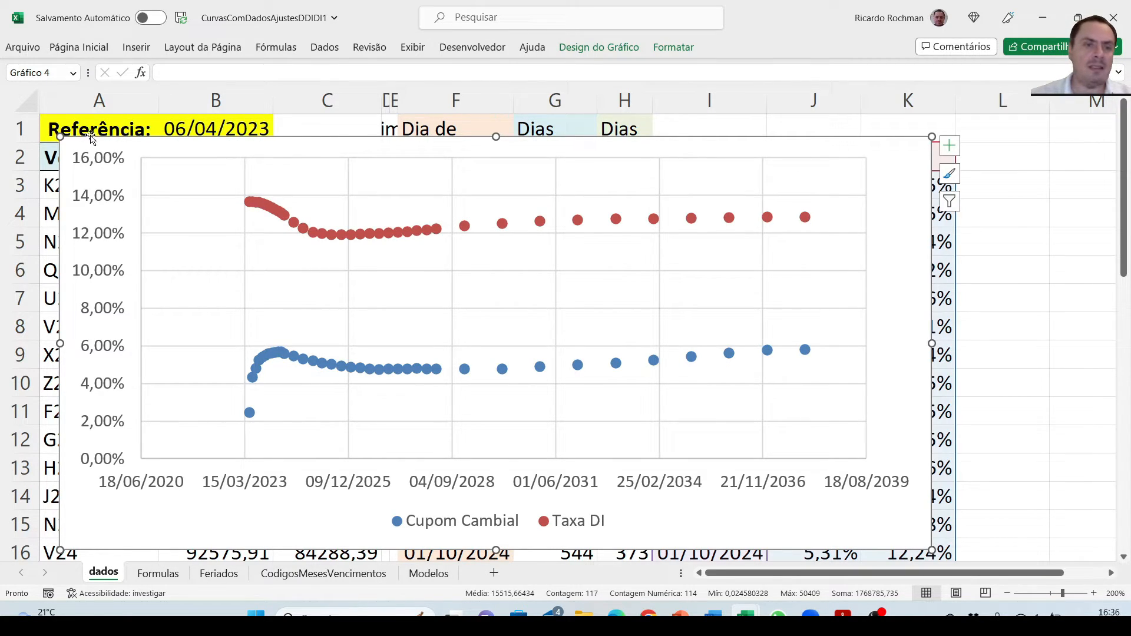
pyautogui.moveTo(60, 136); pyautogui.dragTo(42, 116)
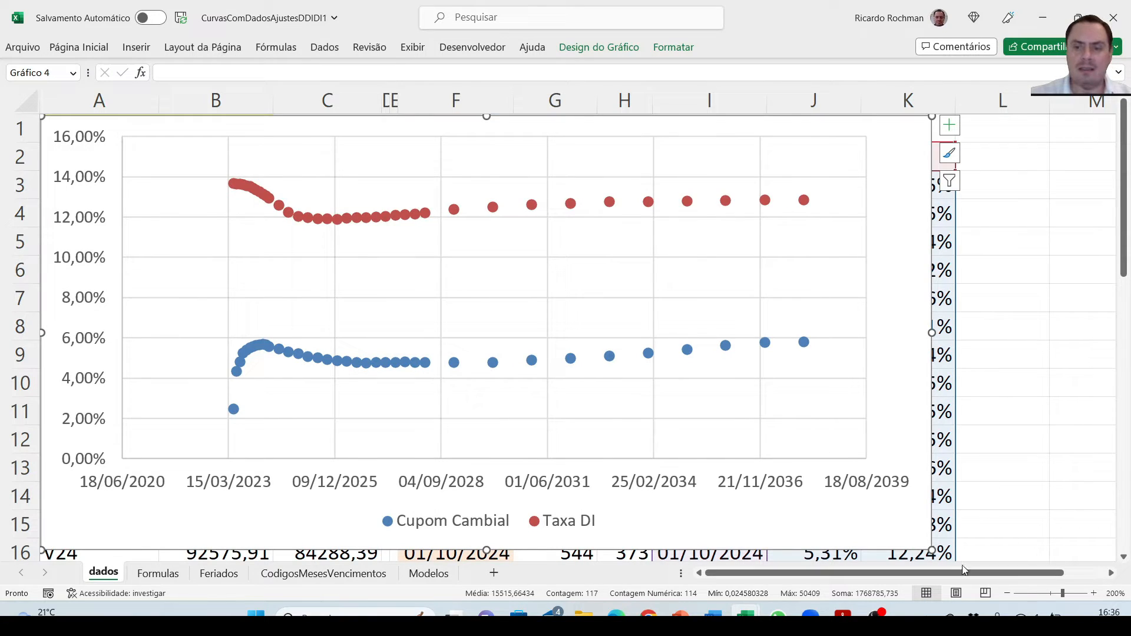
pyautogui.moveTo(931, 549); pyautogui.dragTo(1072, 388)
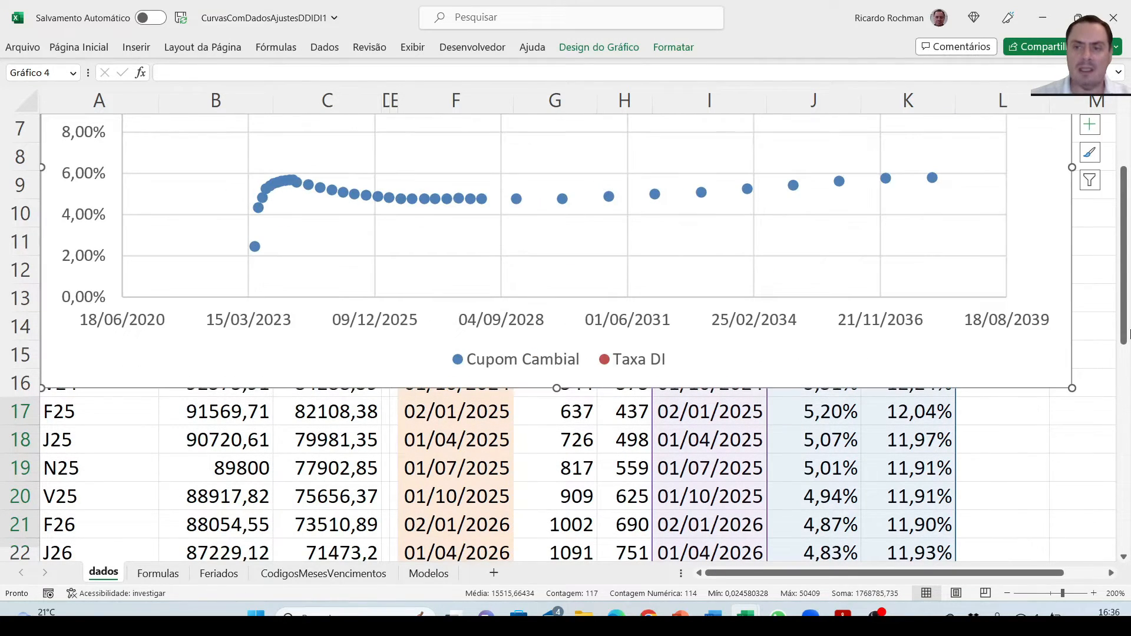
pyautogui.moveTo(1125, 328); pyautogui.dragTo(1128, 218)
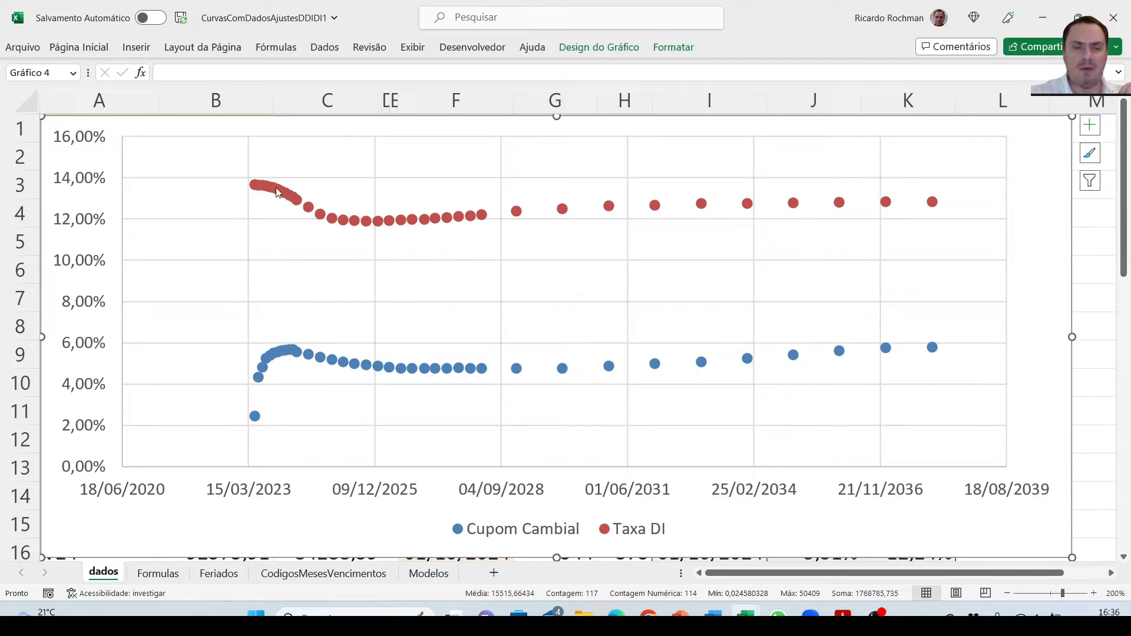
# - Set the minimum of the chart's horizontal date axis to 6/4/2023
pyautogui.click(252, 492)
pyautogui.rightClick(251, 492)
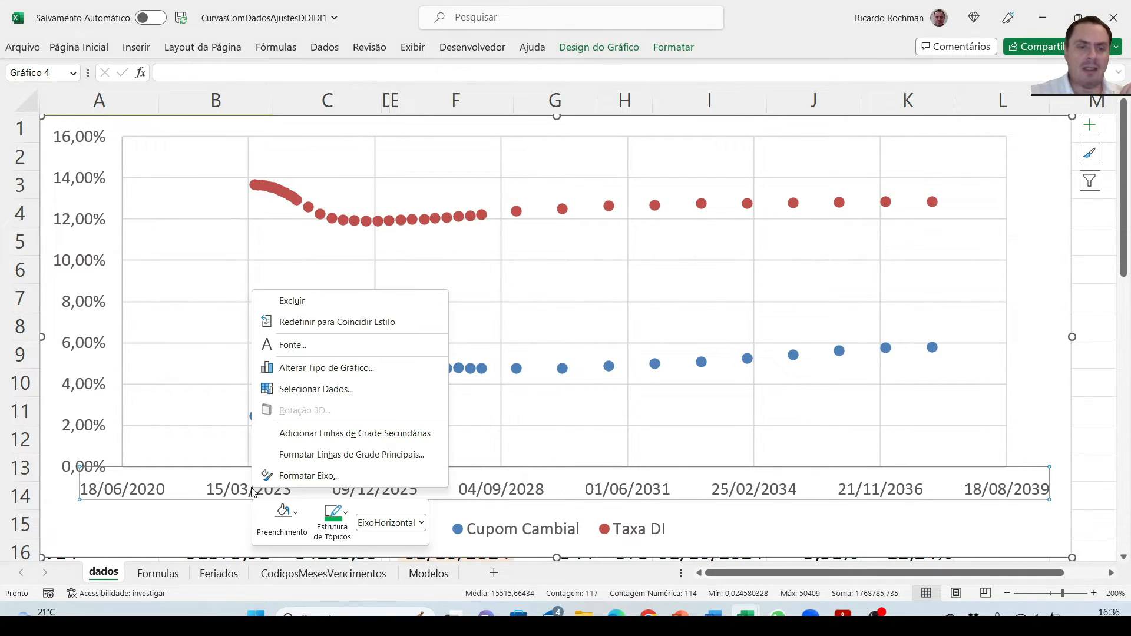
pyautogui.click(297, 476)
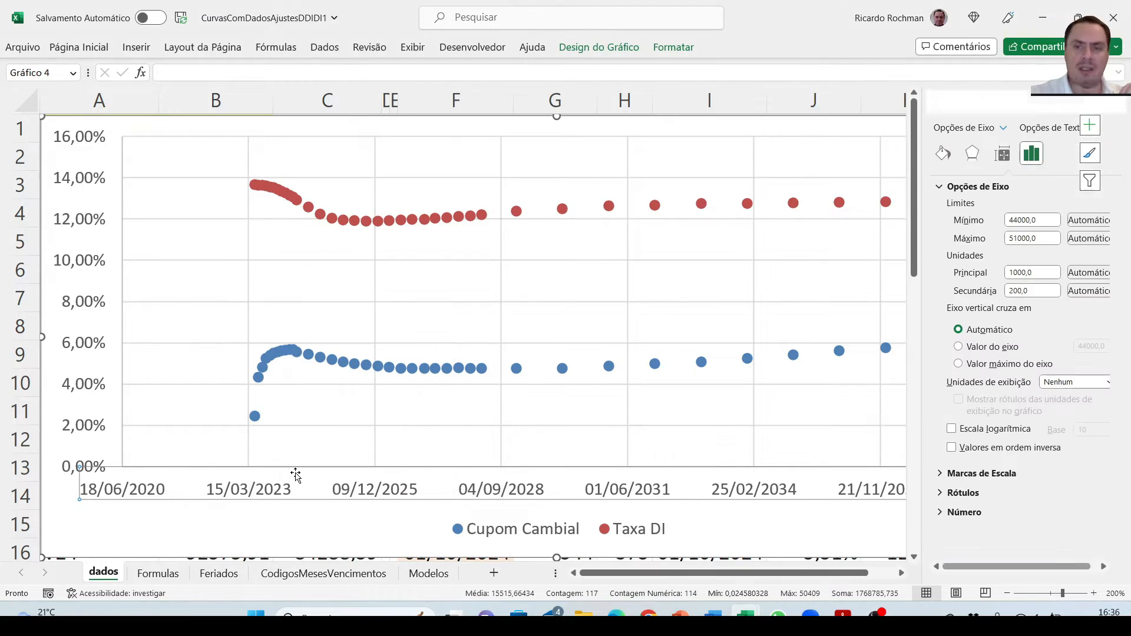
pyautogui.doubleClick(1028, 219)
pyautogui.click(1028, 220)
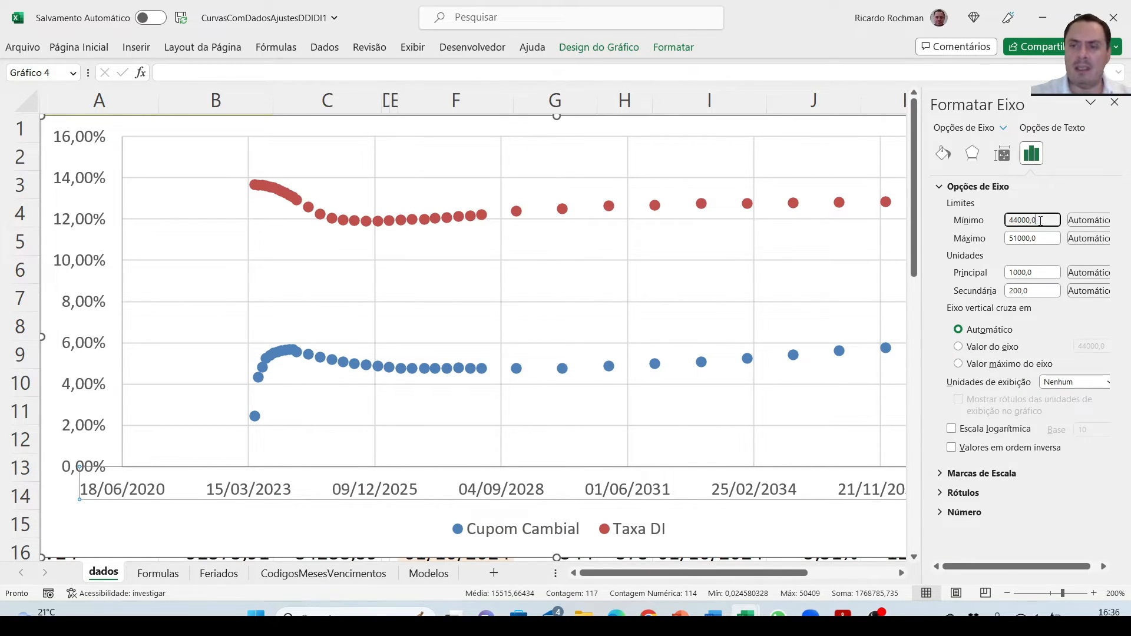
pyautogui.moveTo(1040, 220); pyautogui.dragTo(962, 220)
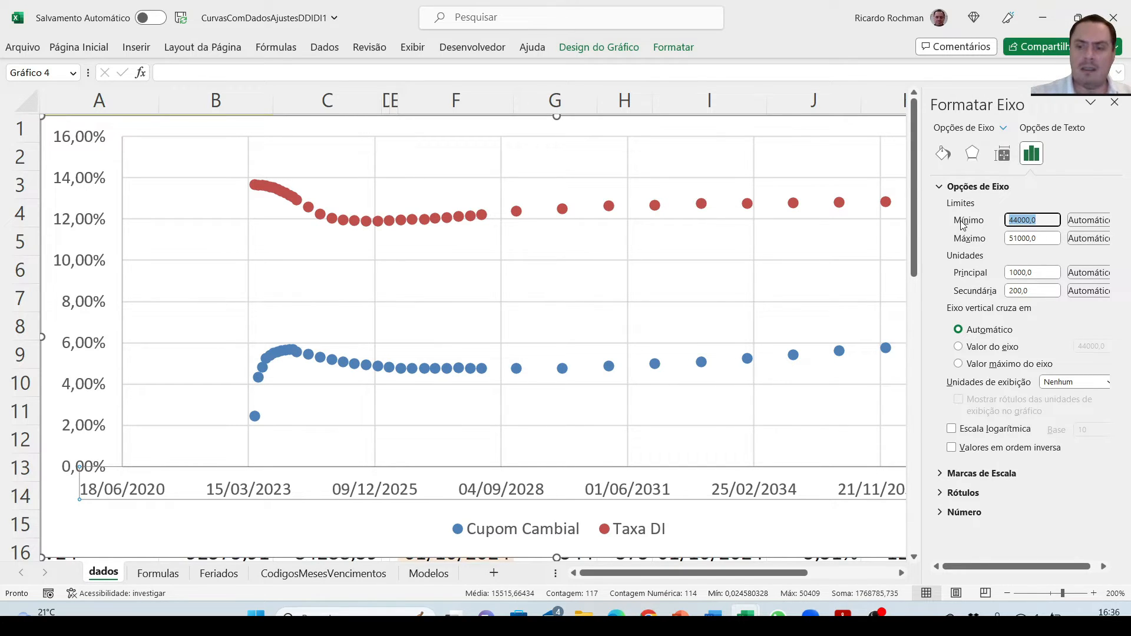
pyautogui.write('1')
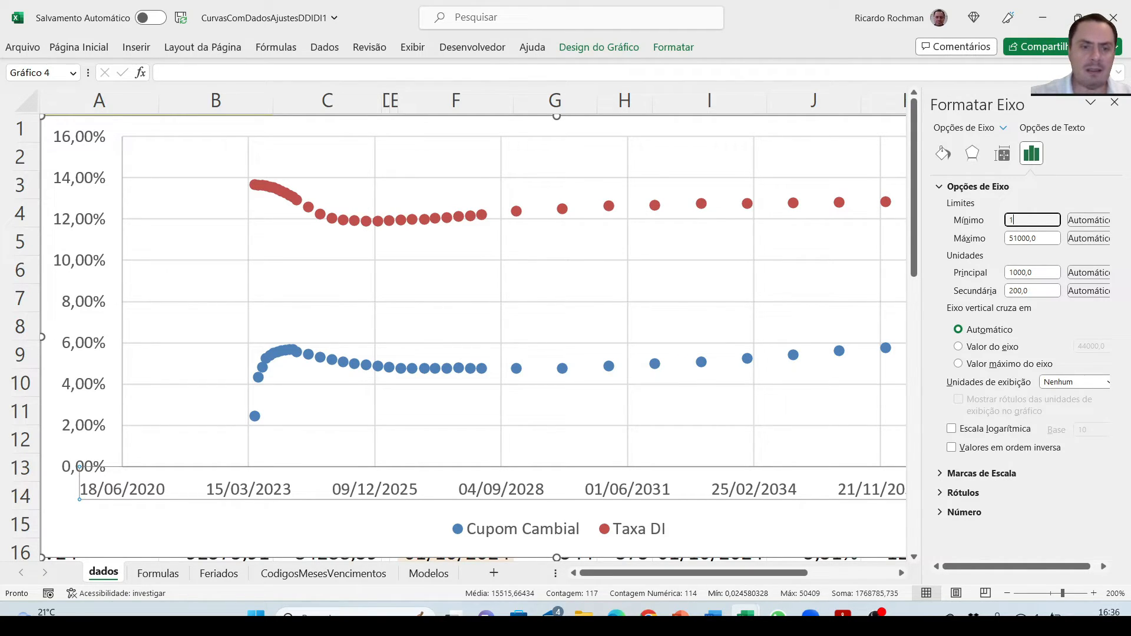
pyautogui.press('BackSpace')
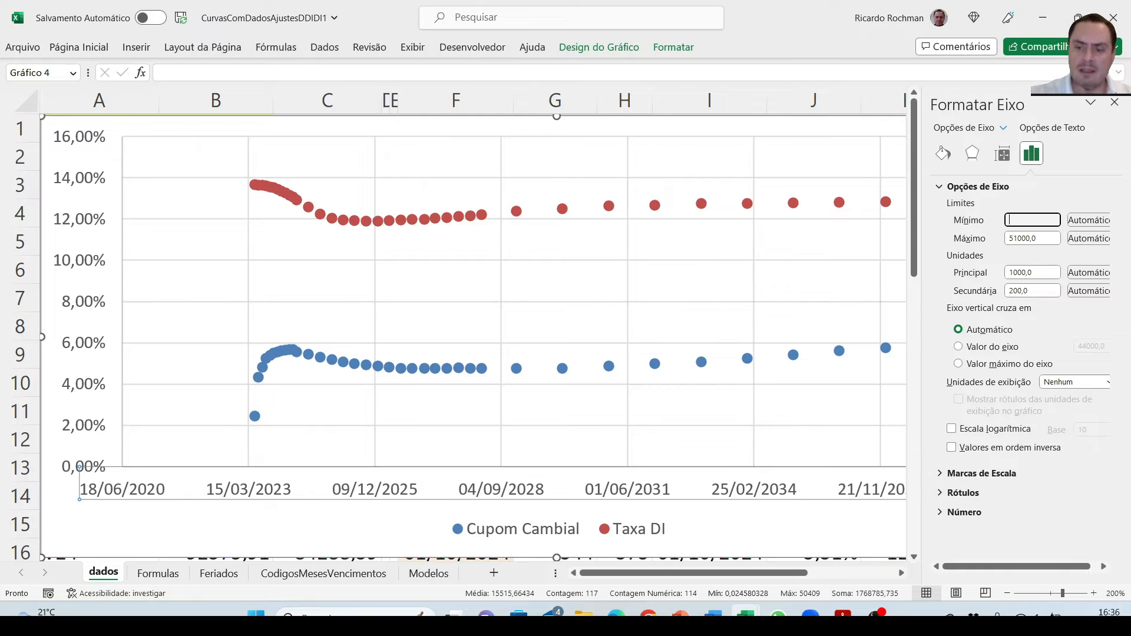
pyautogui.write('6/4/2023')
pyautogui.press('Return')
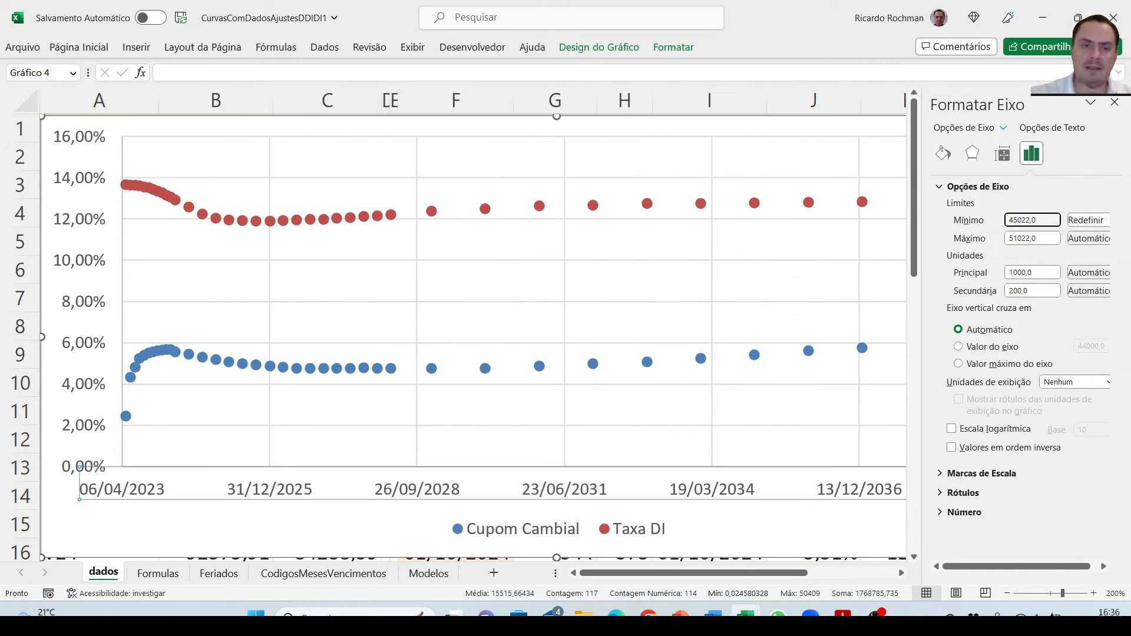
pyautogui.click(1113, 102)
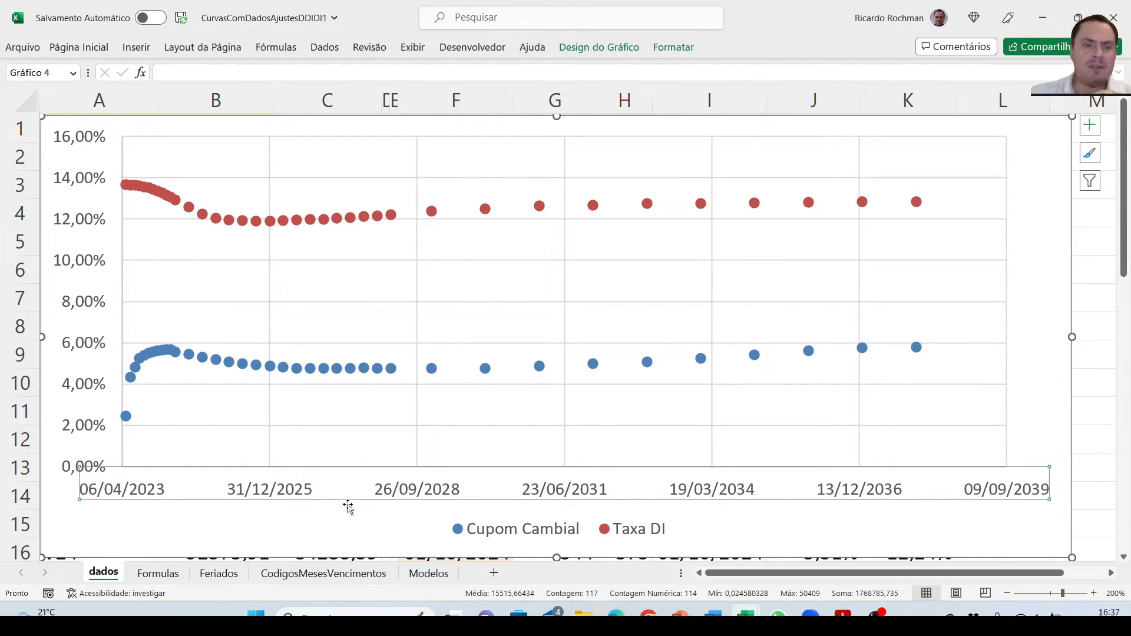
pyautogui.click(167, 537)
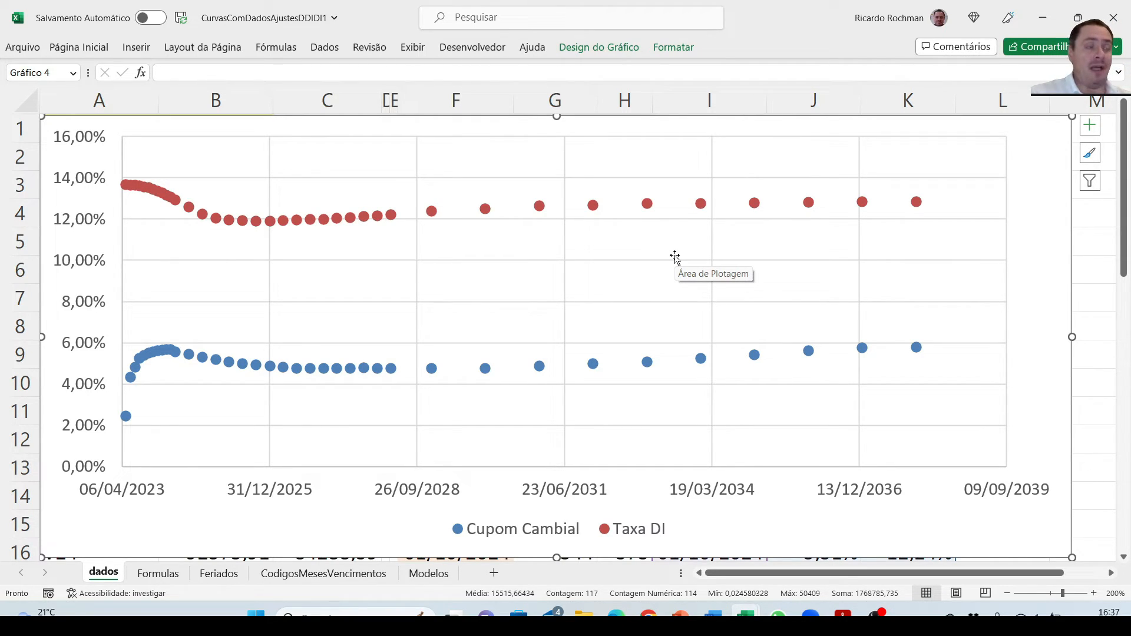
# - Check the Nelson-Siegel and Svensson equations on the Modelos sheet, and move the dados chart down to start at row 10
pyautogui.click(416, 574)
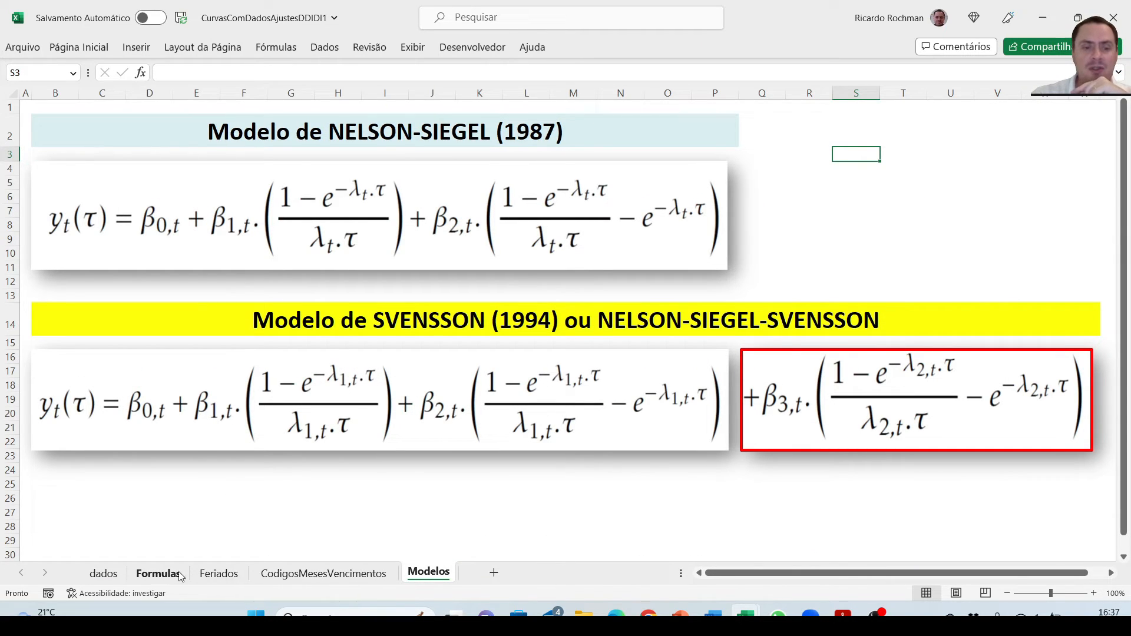
pyautogui.click(106, 574)
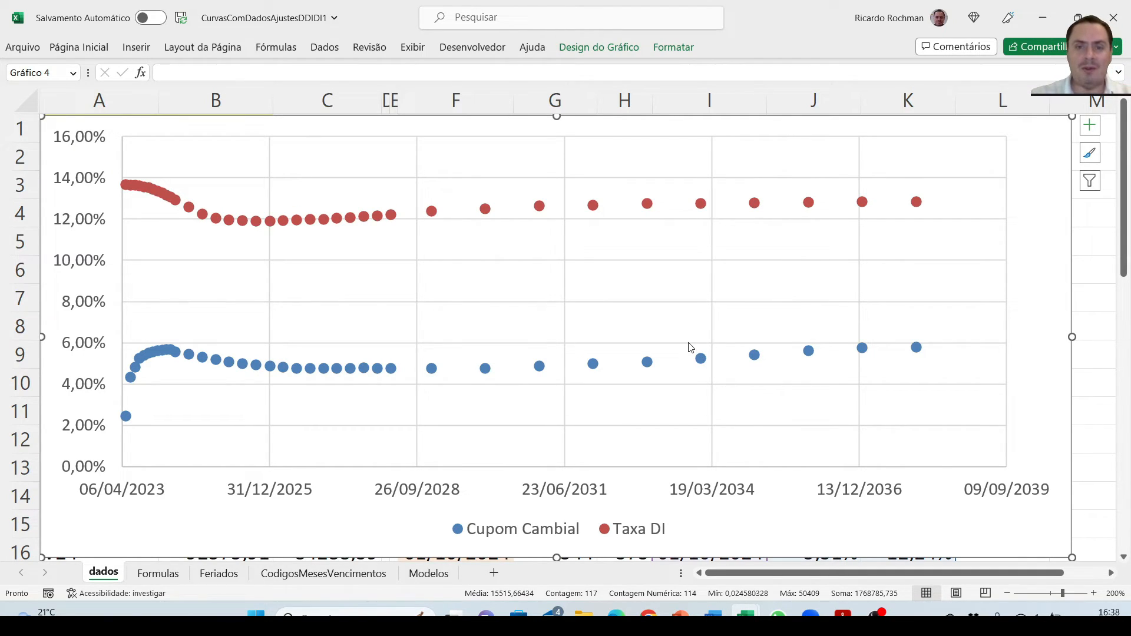
pyautogui.moveTo(593, 118); pyautogui.dragTo(591, 381)
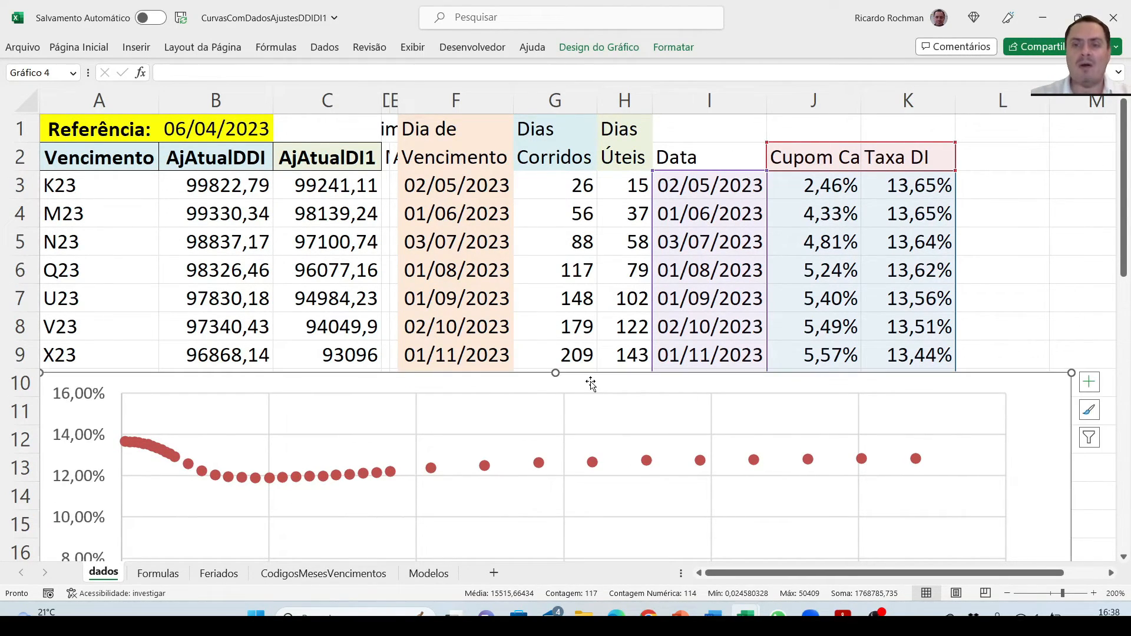
pyautogui.click(746, 125)
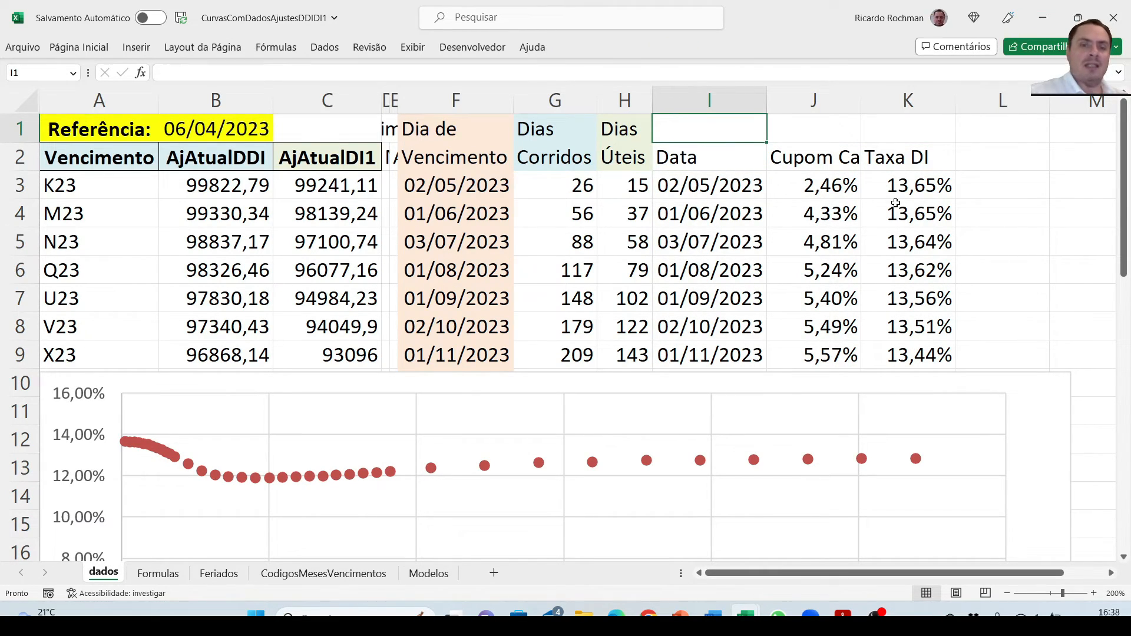